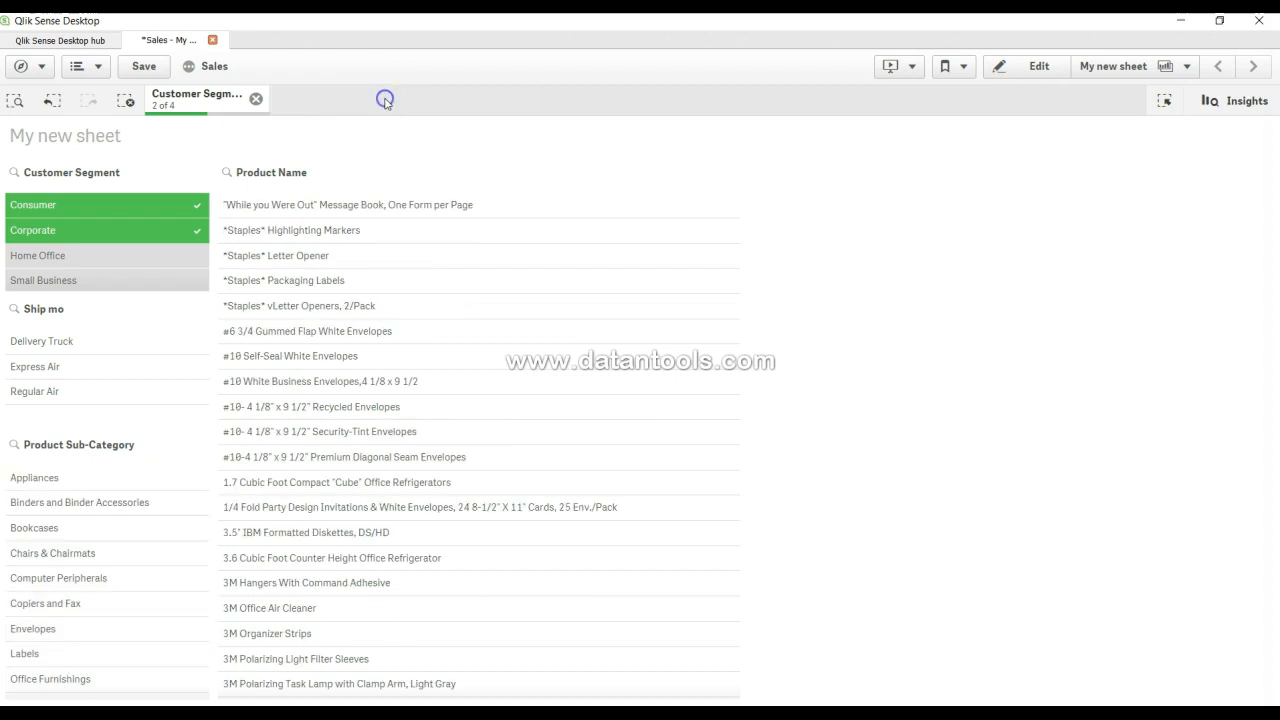
- Clear the Customer Segment selection and search the app data for "Polarizing"
{"action": "left_click", "coordinate": [256, 99]}
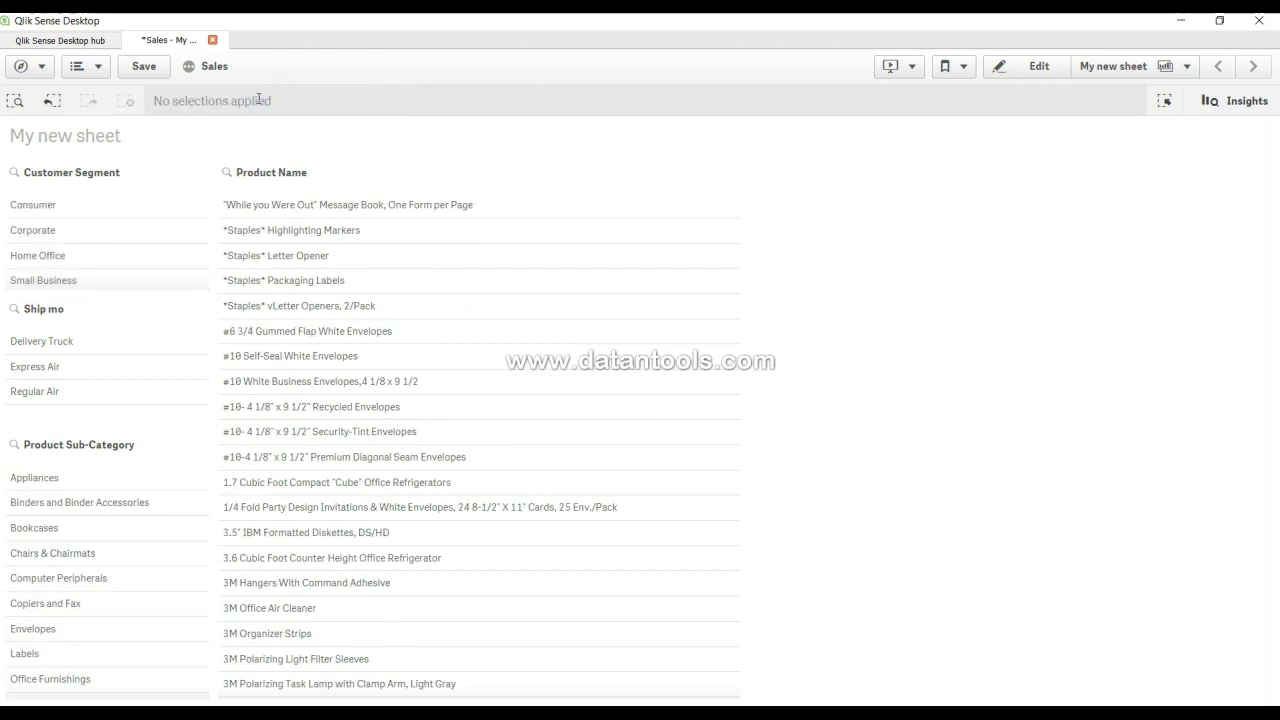
{"action": "left_click", "coordinate": [16, 106]}
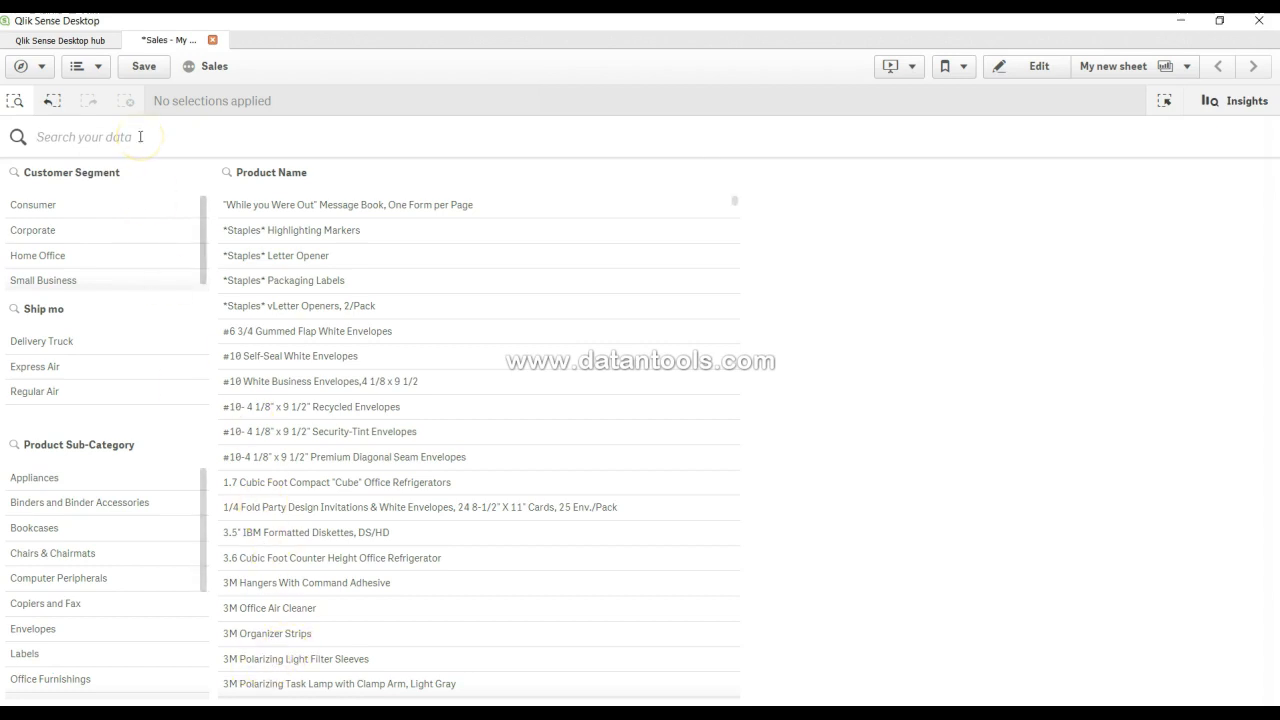
{"action": "type", "text": "polari"}
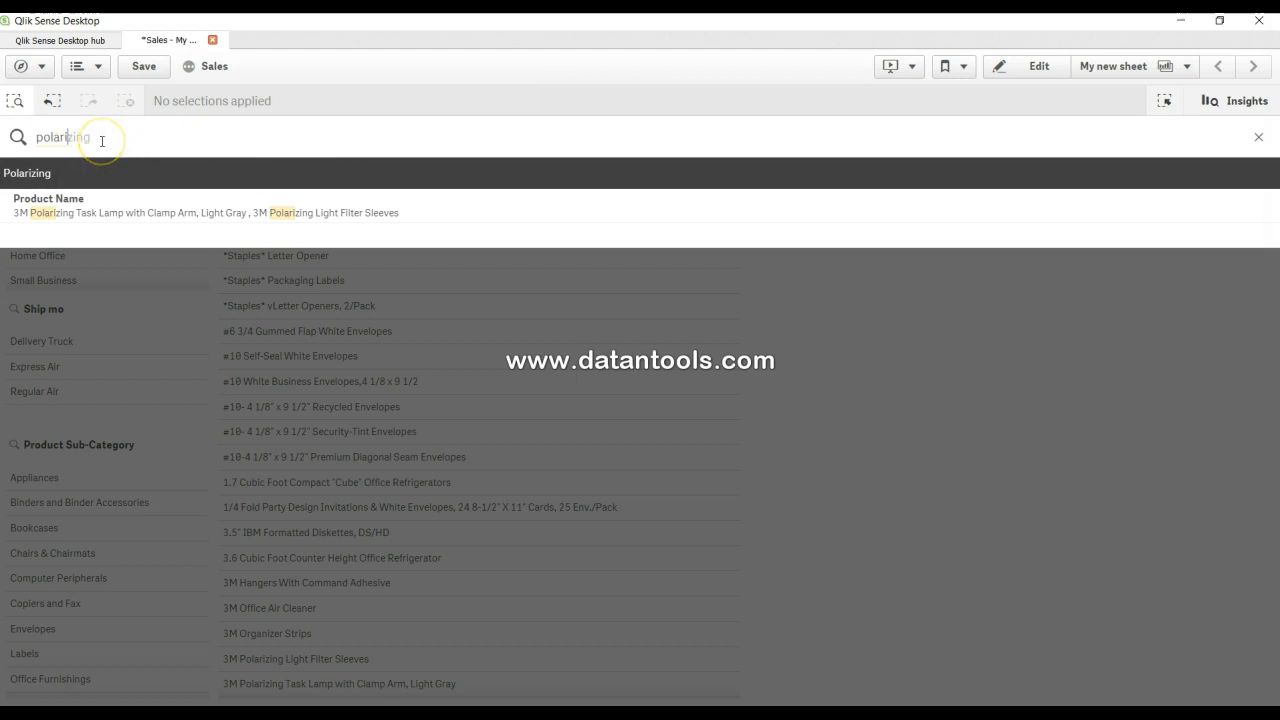
{"action": "key", "text": "Tab"}
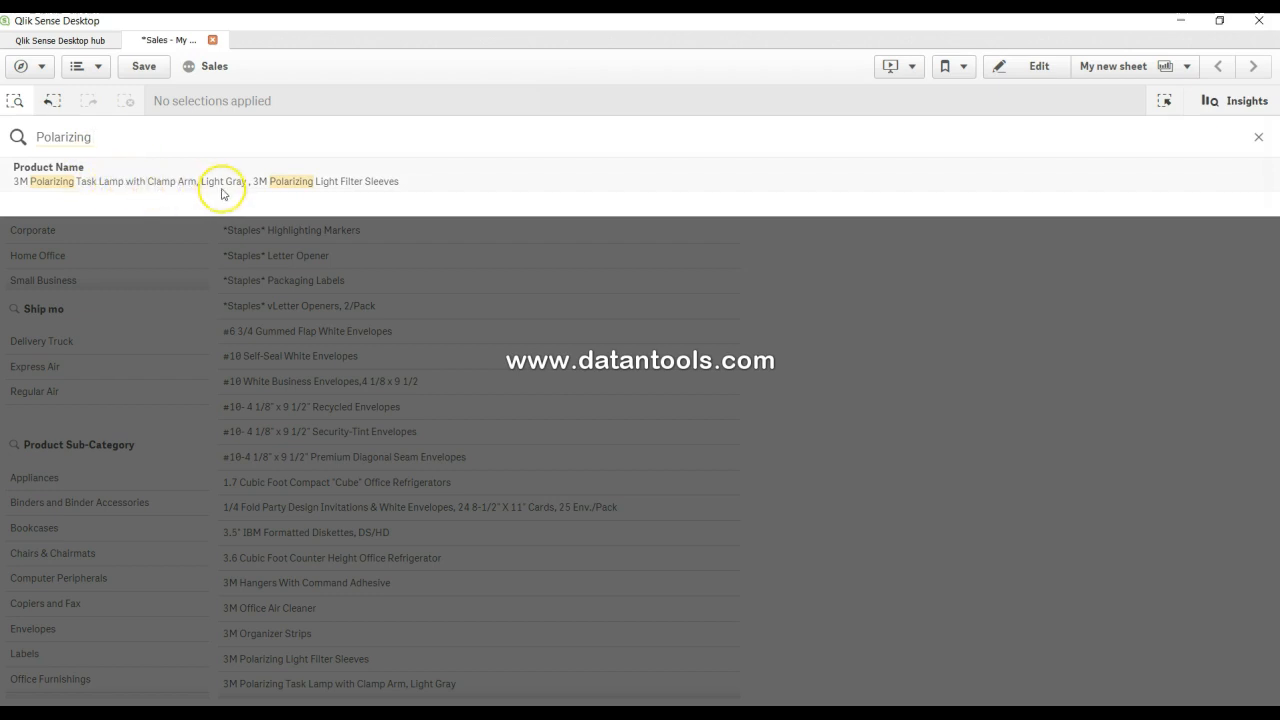
- Search the app data for "computer" instead and expand the full list of Product Name matches
{"action": "double_click", "coordinate": [69, 138]}
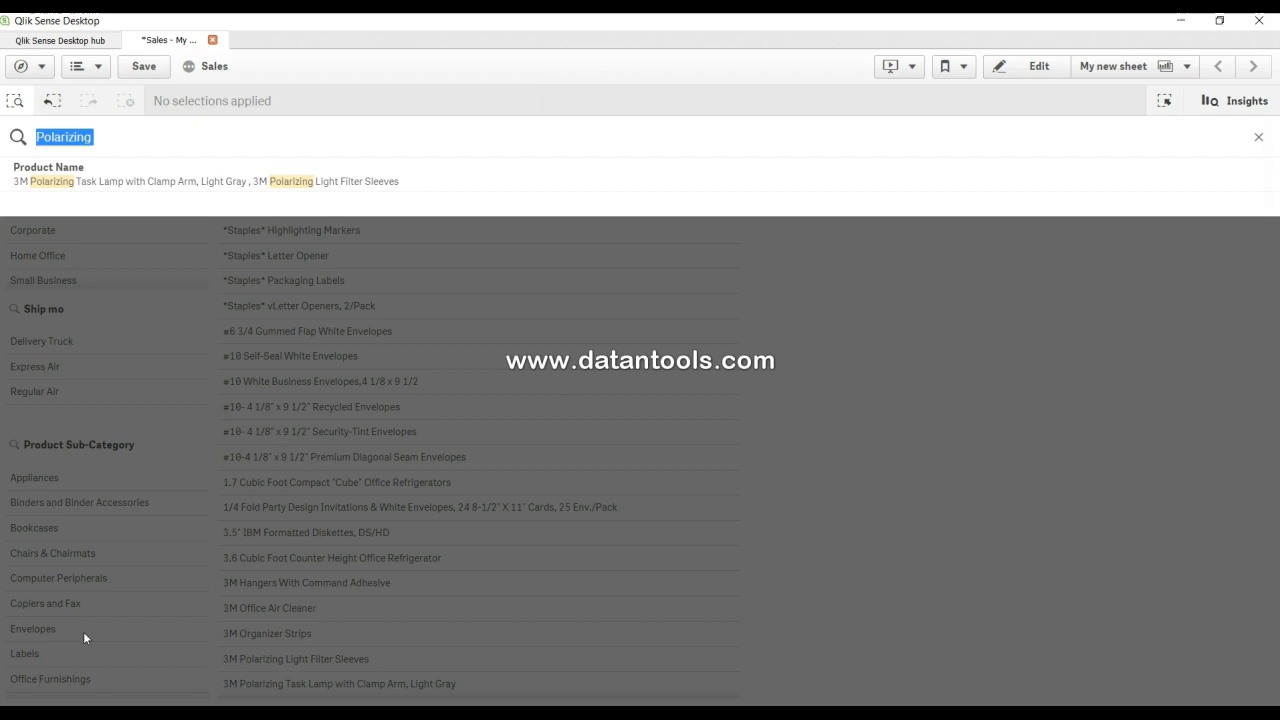
{"action": "type", "text": "computer"}
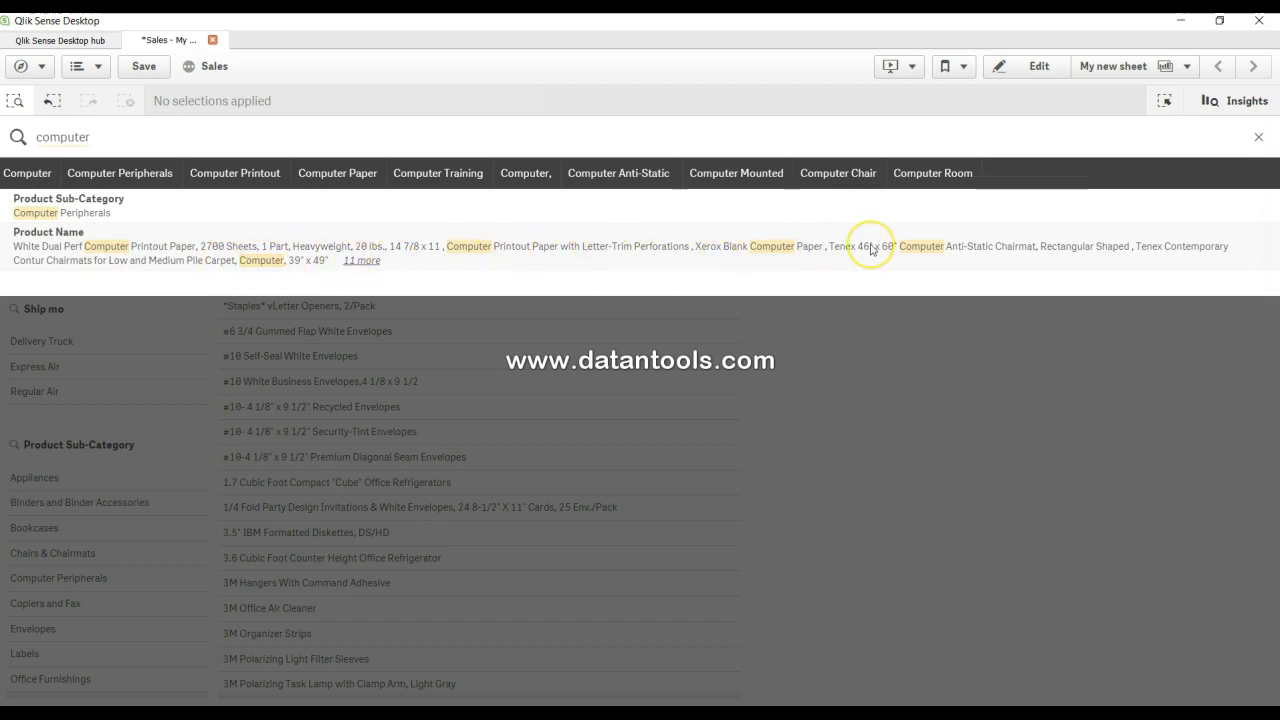
{"action": "left_click", "coordinate": [362, 261]}
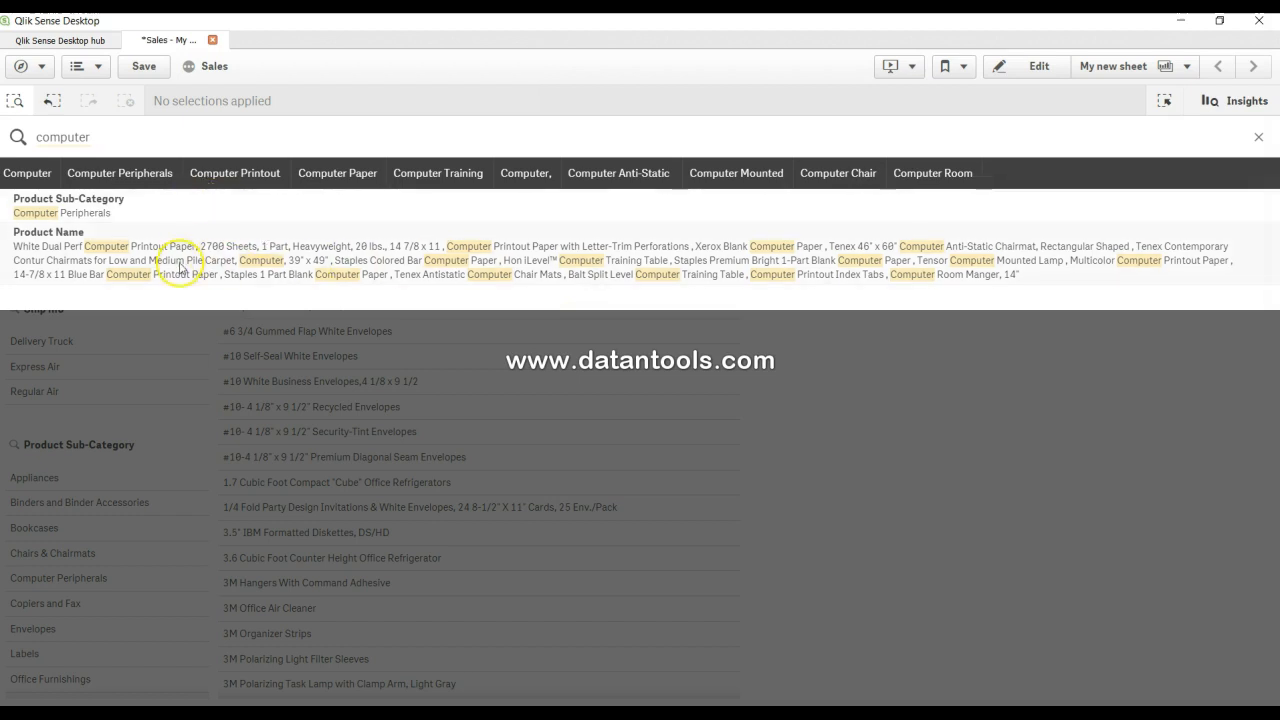
- Clear the search term and close the data search
{"action": "left_click", "coordinate": [114, 137]}
{"action": "double_click", "coordinate": [114, 137]}
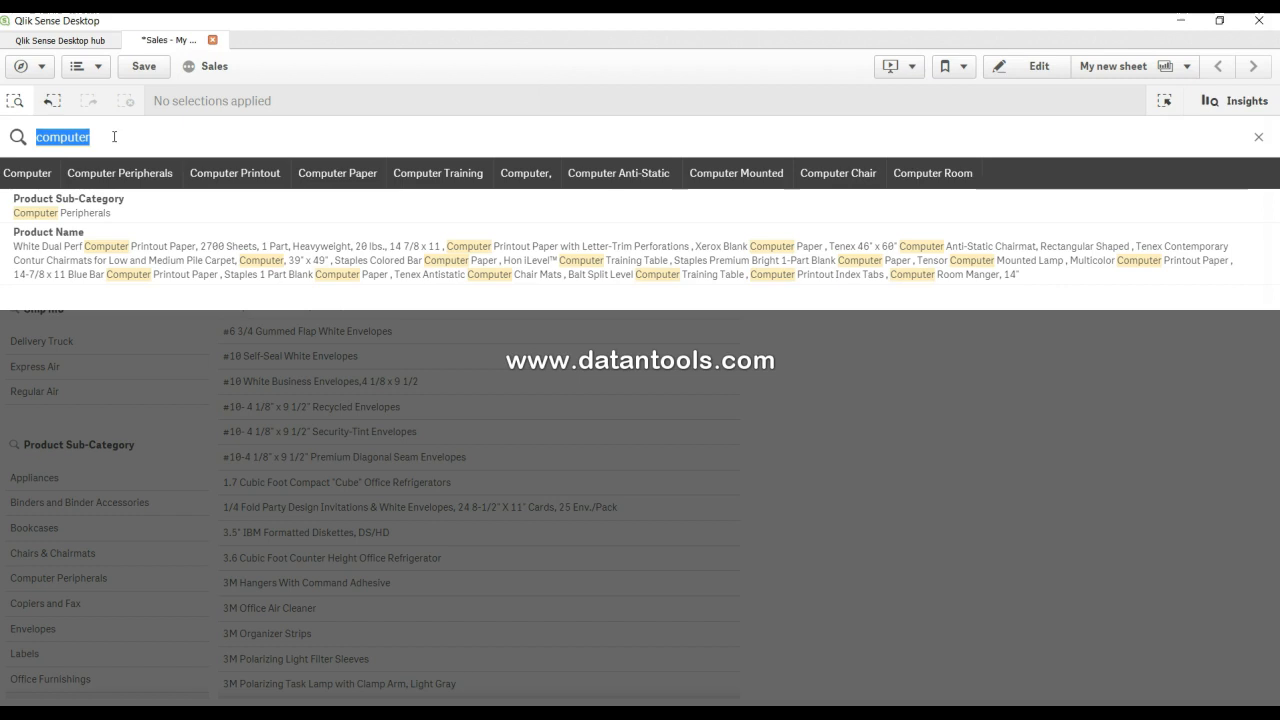
{"action": "key", "text": "BackSpace"}
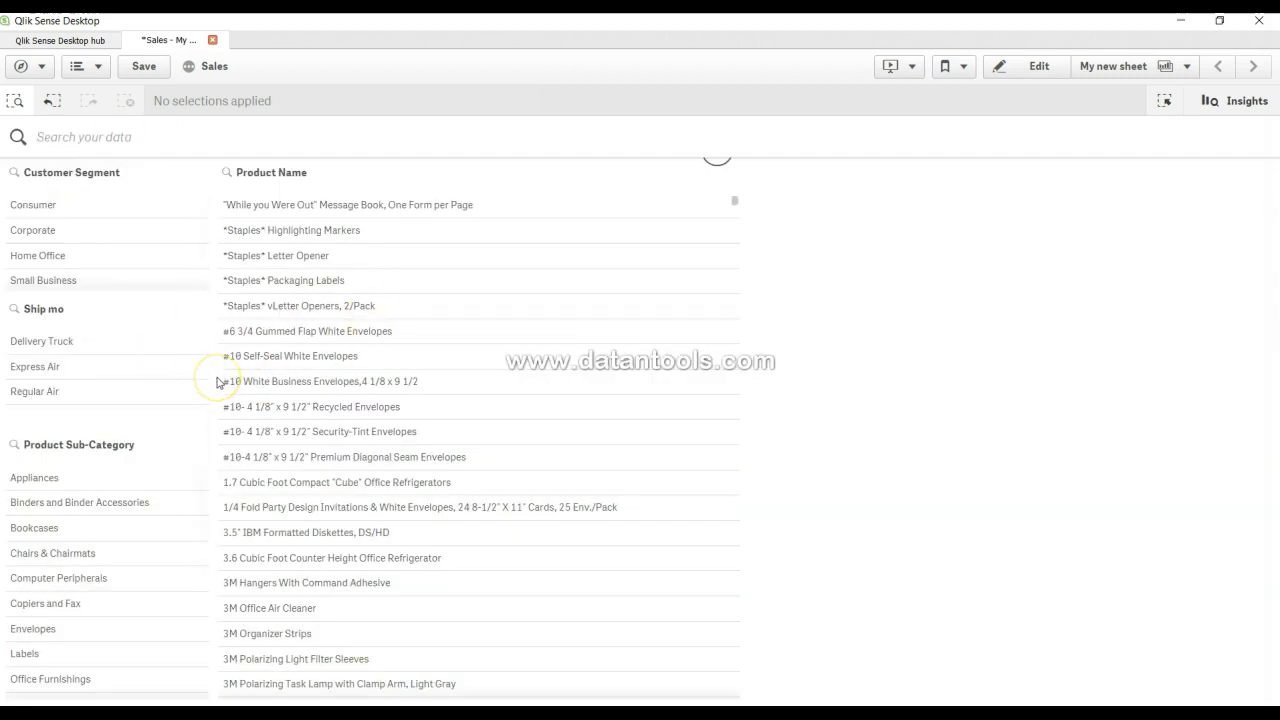
{"action": "left_click", "coordinate": [79, 127]}
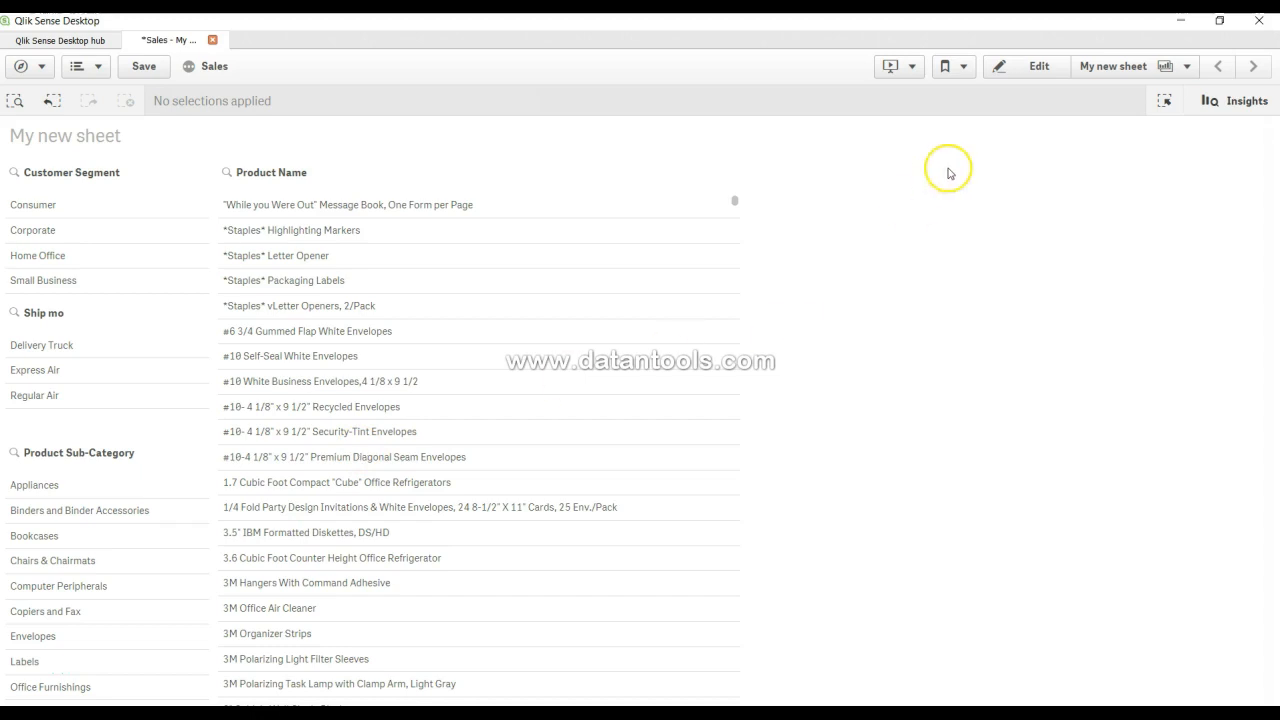
- Put My new sheet into edit mode and show the available chart types
{"action": "left_click", "coordinate": [1027, 70]}
{"action": "left_click", "coordinate": [25, 255]}
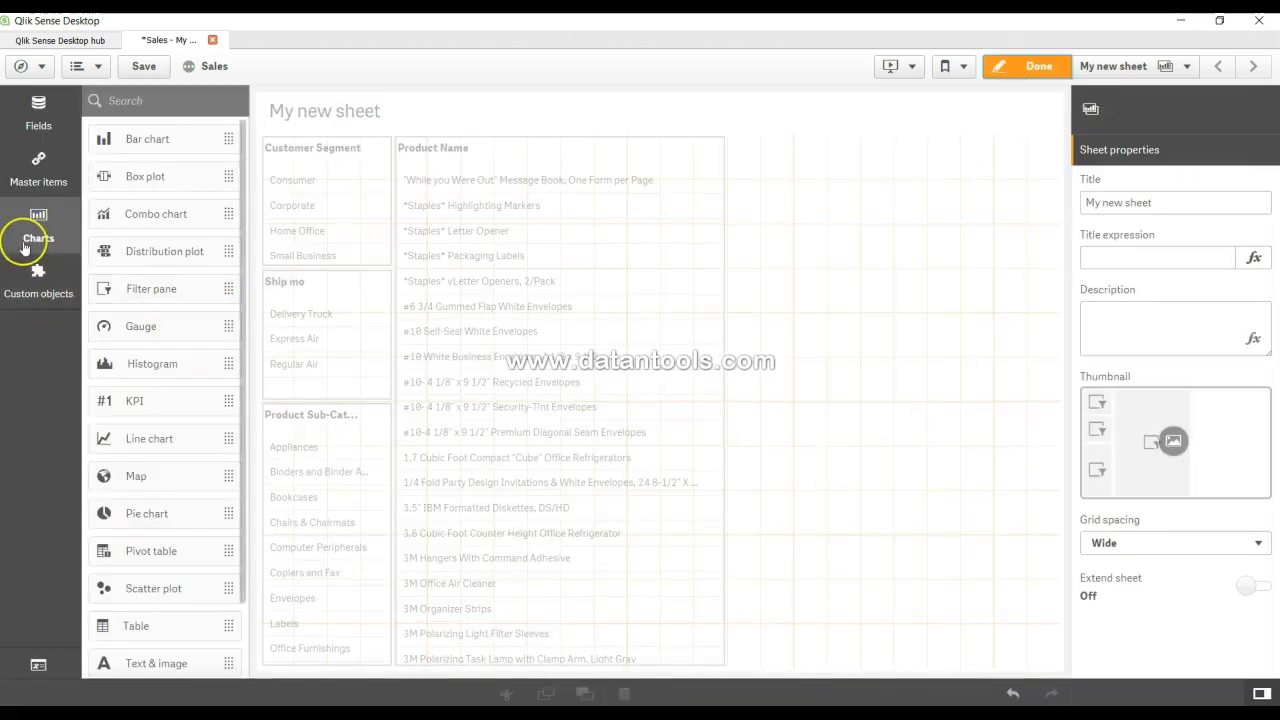
{"action": "left_click", "coordinate": [34, 240]}
{"action": "left_click", "coordinate": [35, 241]}
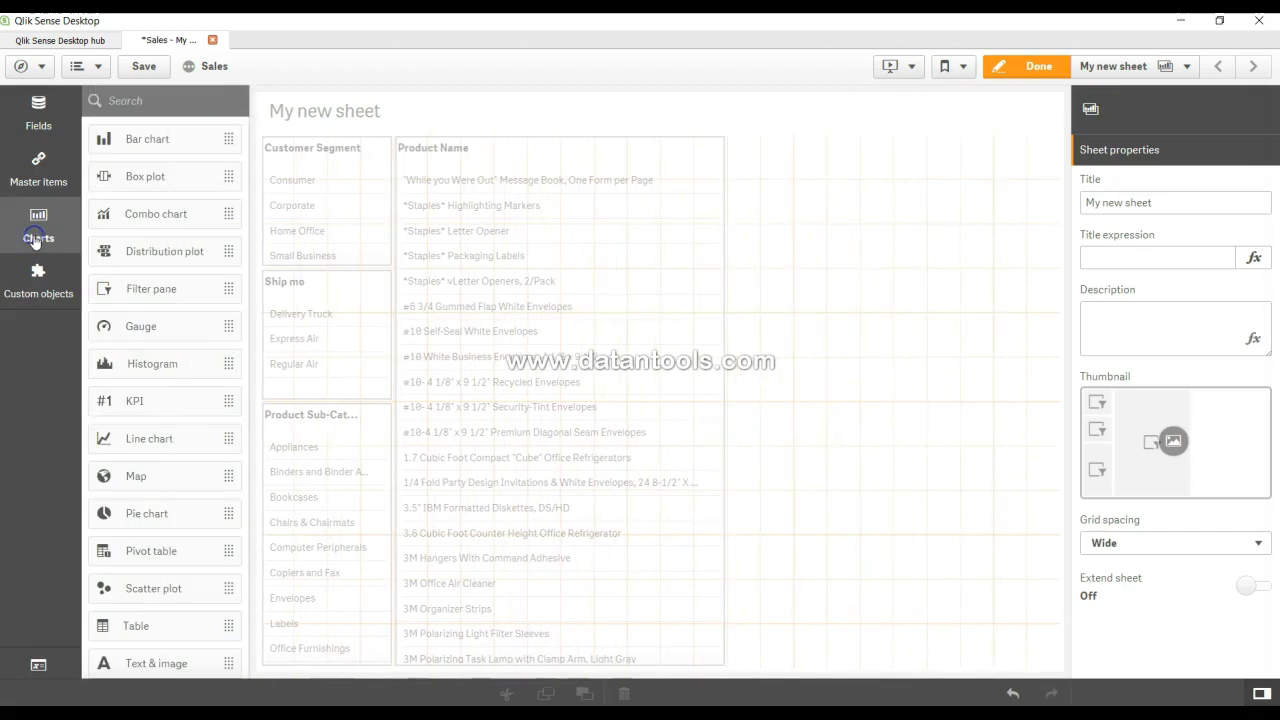
- Examine the list of available chart types from Bar chart through Waterfall chart
{"action": "left_click", "coordinate": [147, 152]}
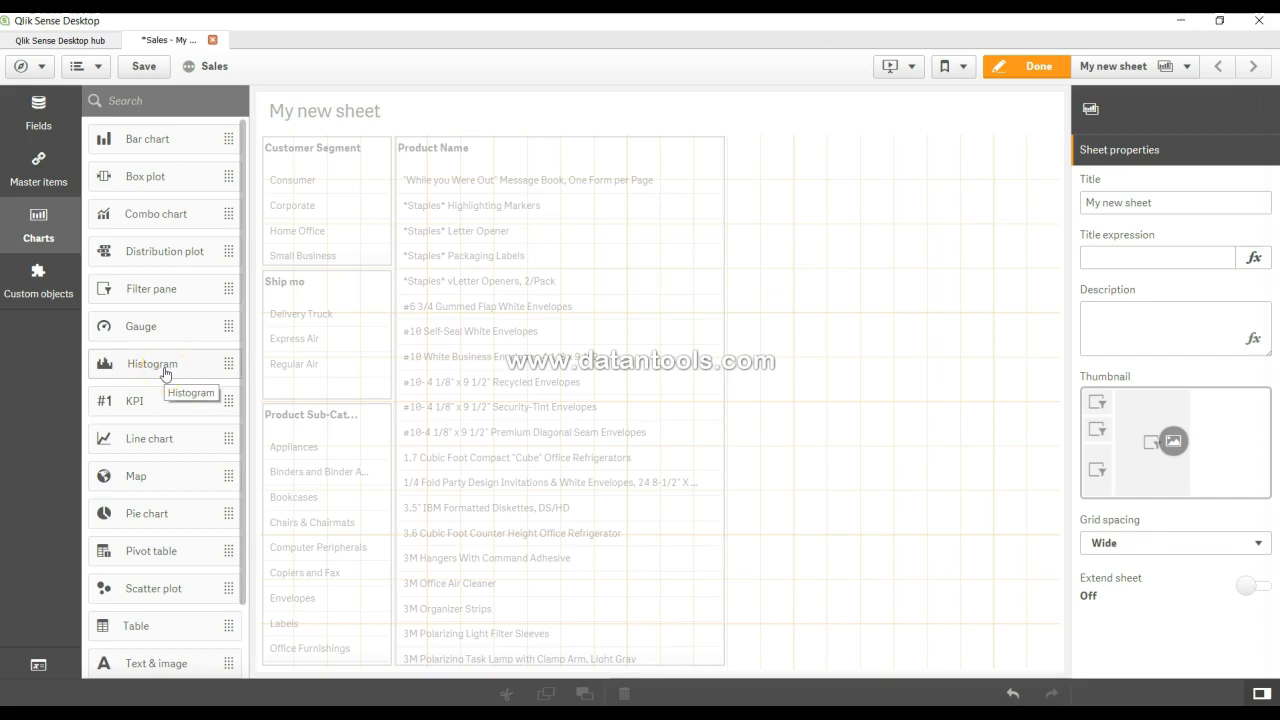
{"action": "left_click", "coordinate": [170, 445]}
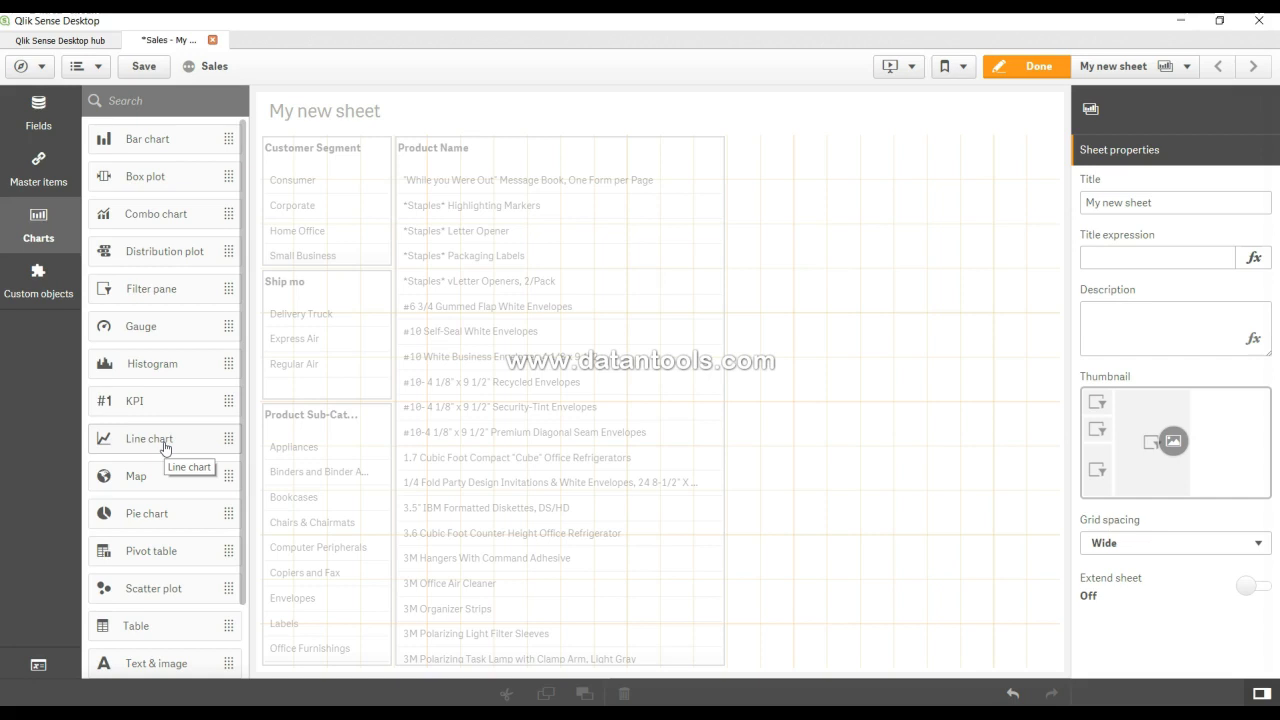
{"action": "scroll", "coordinate": [165, 447], "scroll_direction": "down", "scroll_amount": 2}
{"action": "left_click", "coordinate": [148, 402]}
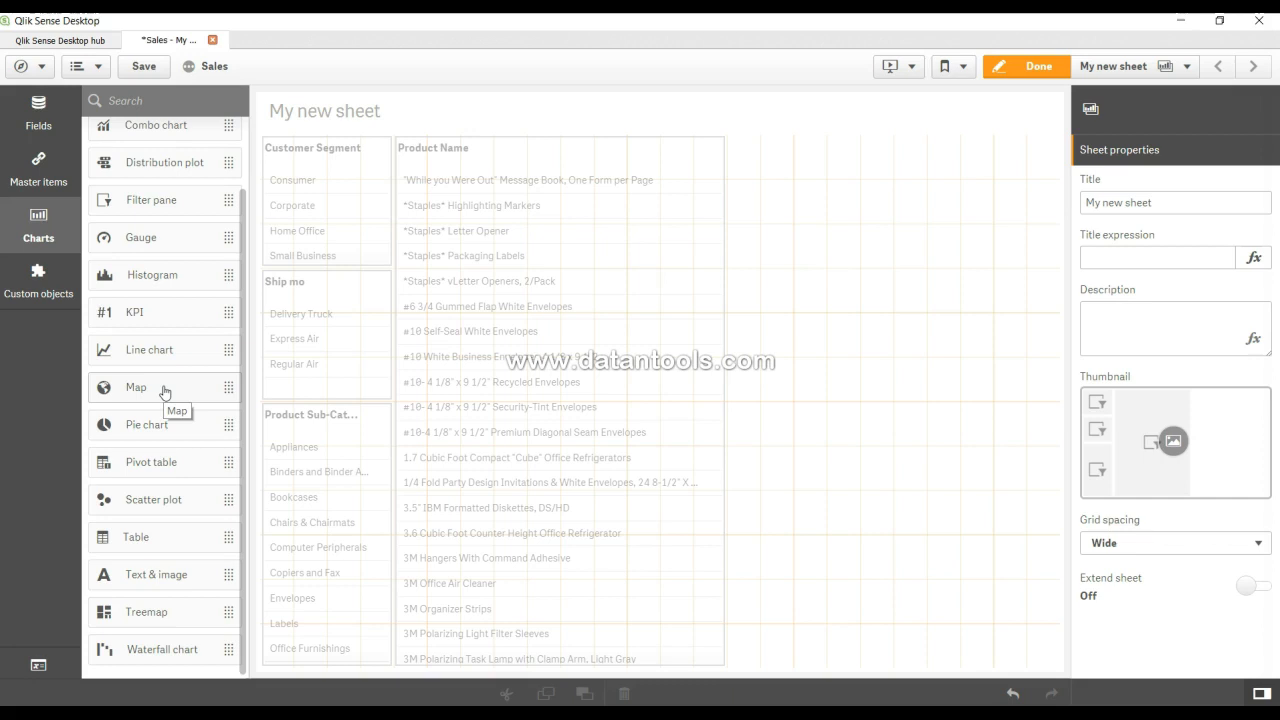
{"action": "left_click", "coordinate": [179, 396]}
{"action": "left_click", "coordinate": [150, 397]}
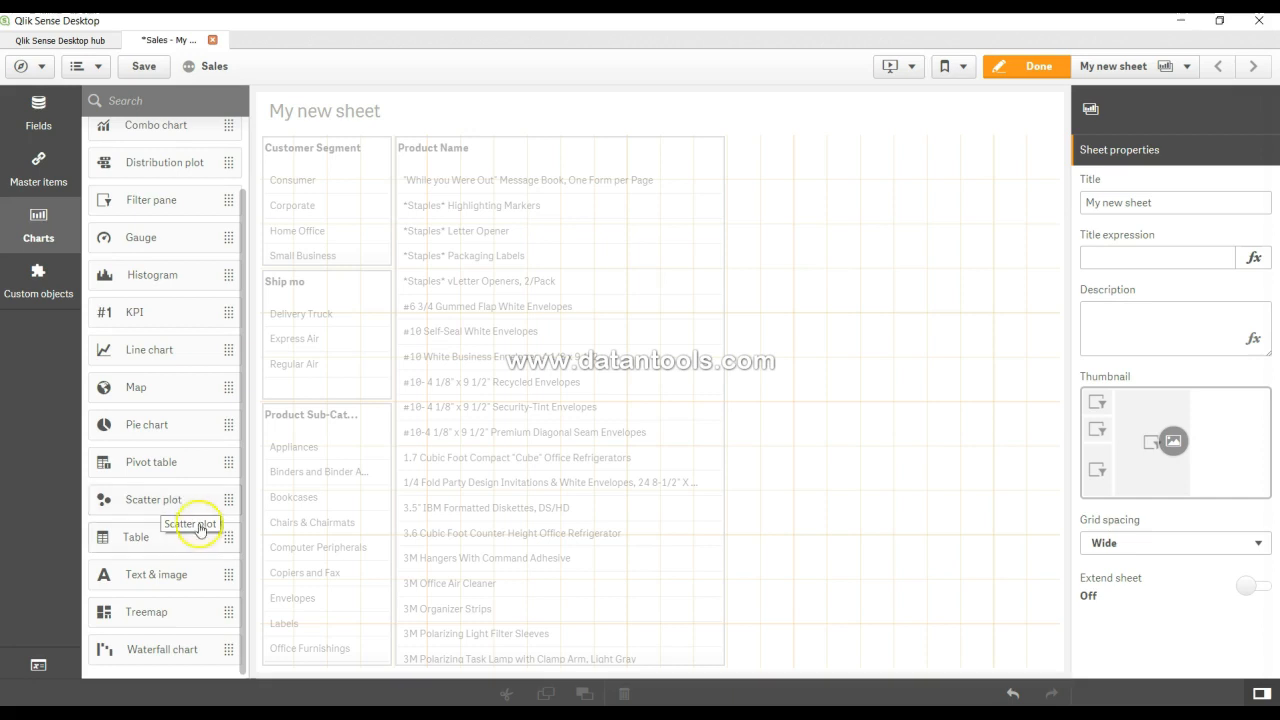
{"action": "left_click_drag", "start_coordinate": [175, 528], "coordinate": [155, 546]}
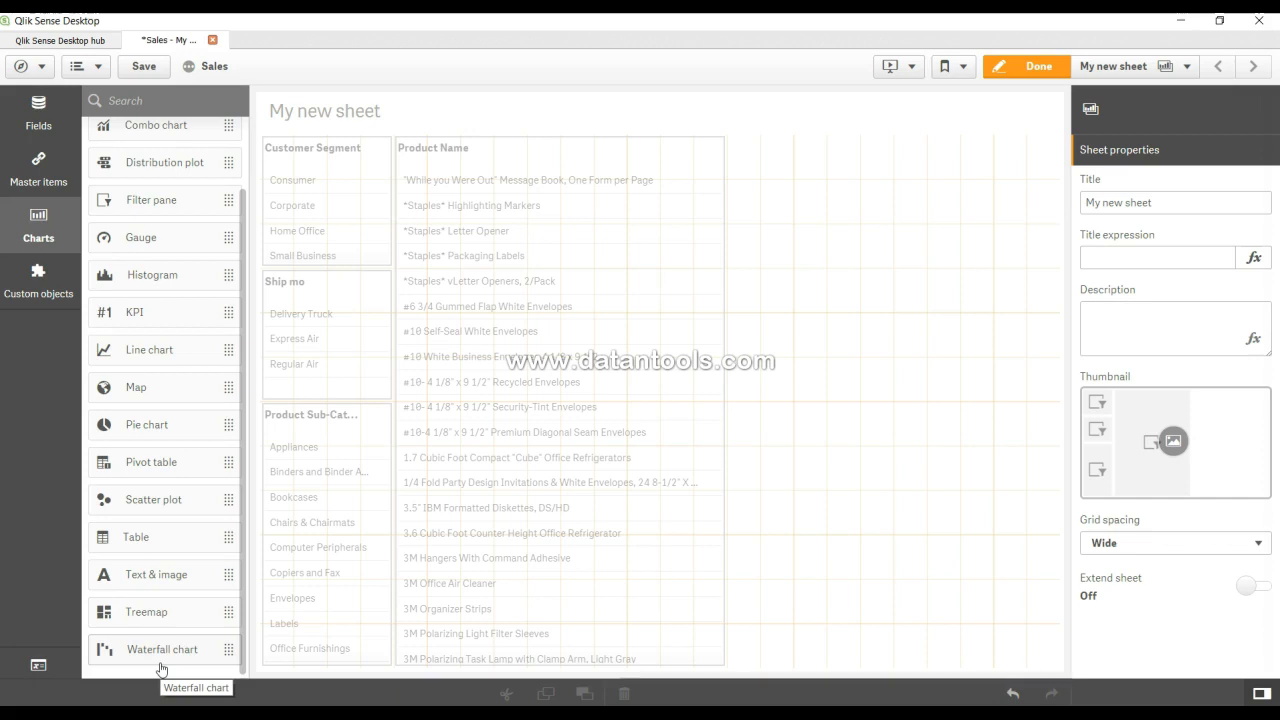
{"action": "scroll", "coordinate": [171, 452], "scroll_direction": "up", "scroll_amount": 3}
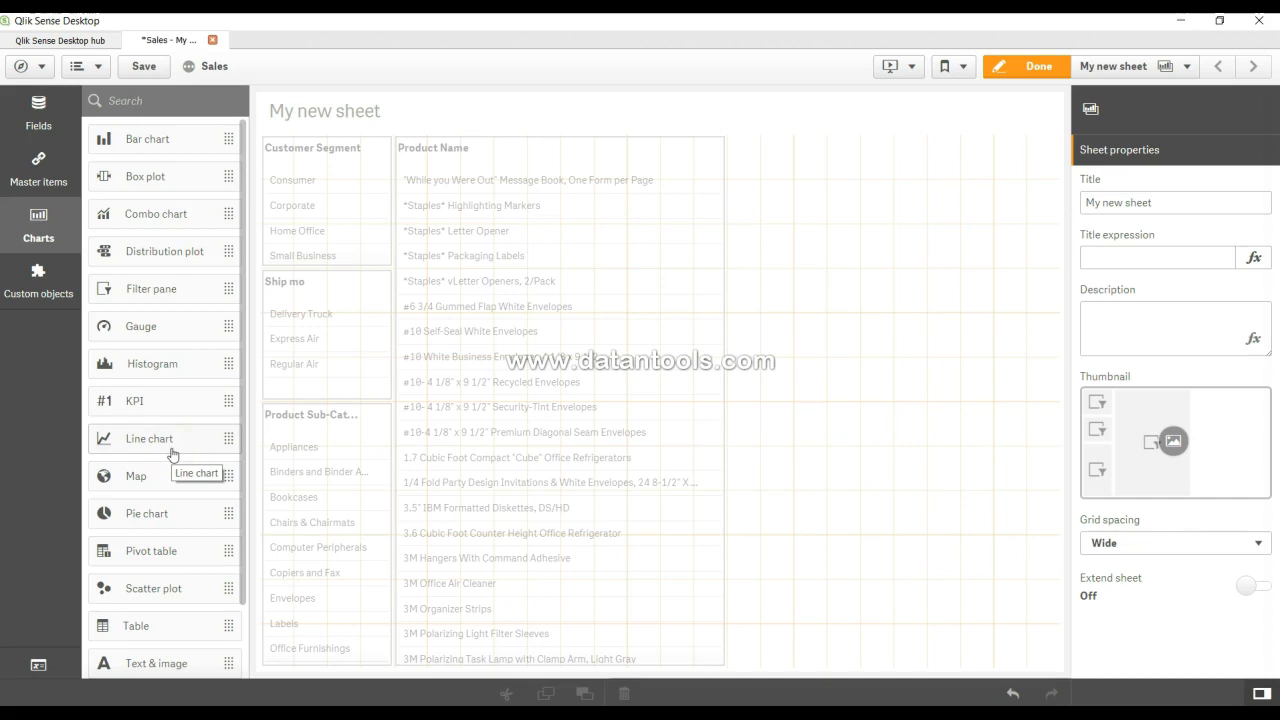
{"action": "scroll", "coordinate": [171, 452], "scroll_direction": "down", "scroll_amount": 2}
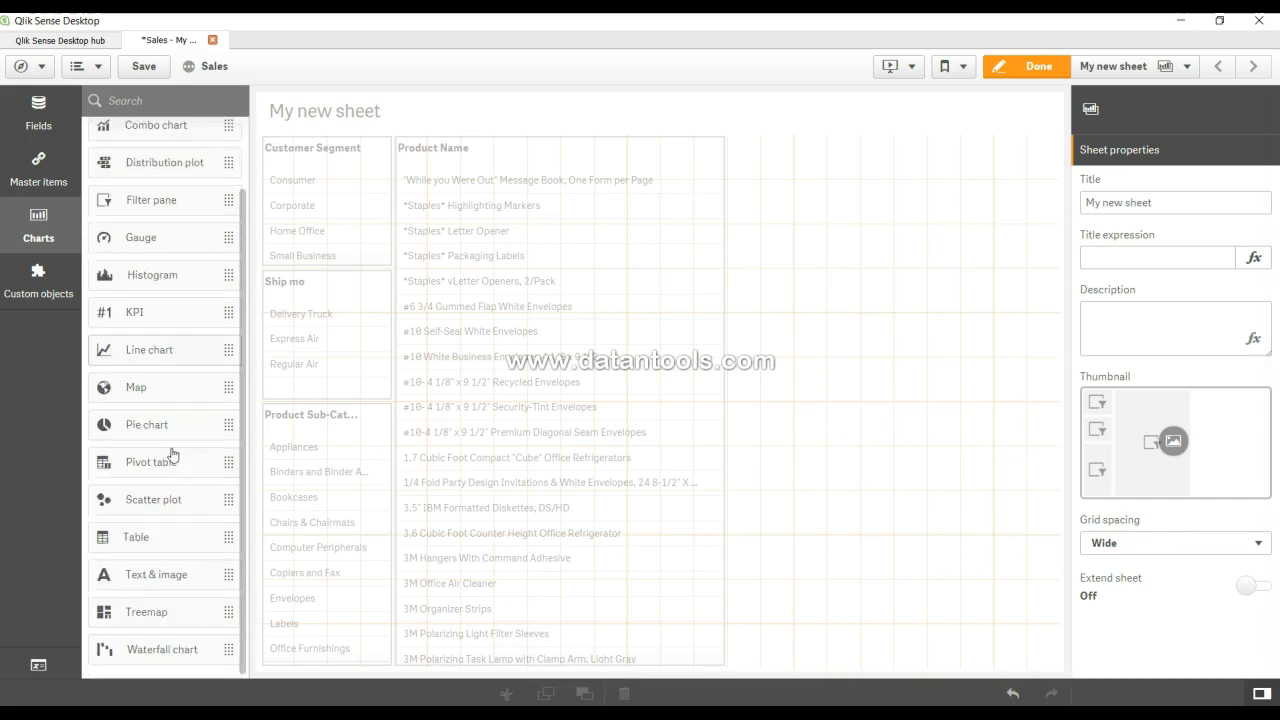
{"action": "scroll", "coordinate": [171, 452], "scroll_direction": "up", "scroll_amount": 2}
{"action": "scroll", "coordinate": [171, 452], "scroll_direction": "down", "scroll_amount": 2}
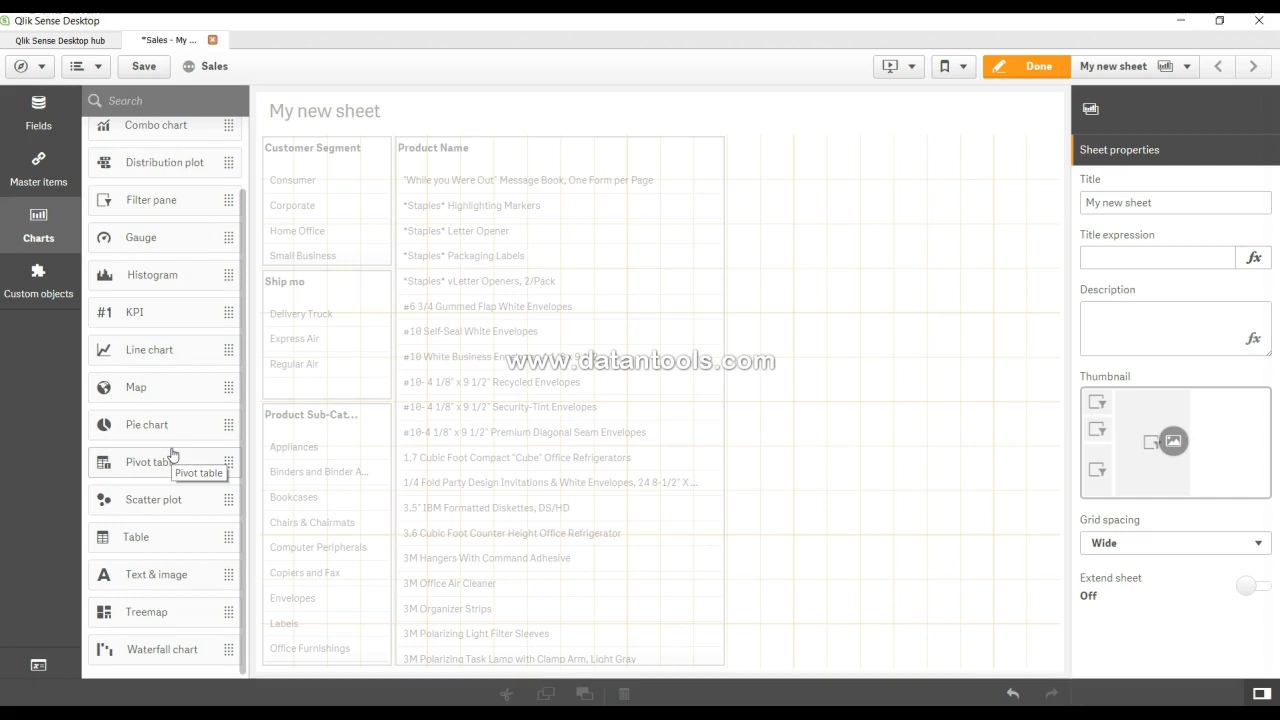
{"action": "scroll", "coordinate": [171, 454], "scroll_direction": "up", "scroll_amount": 2}
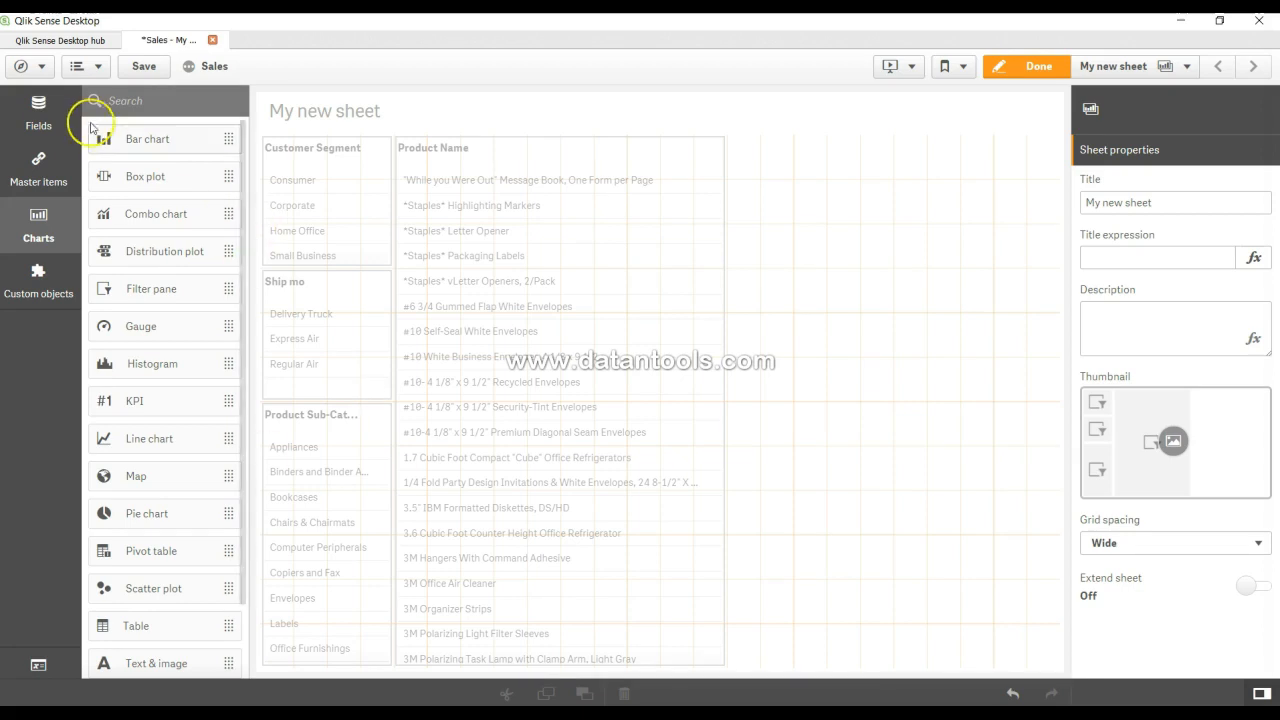
- Open the Data manager and look through the rows and columns of the Orders$ table preview
{"action": "left_click", "coordinate": [42, 70]}
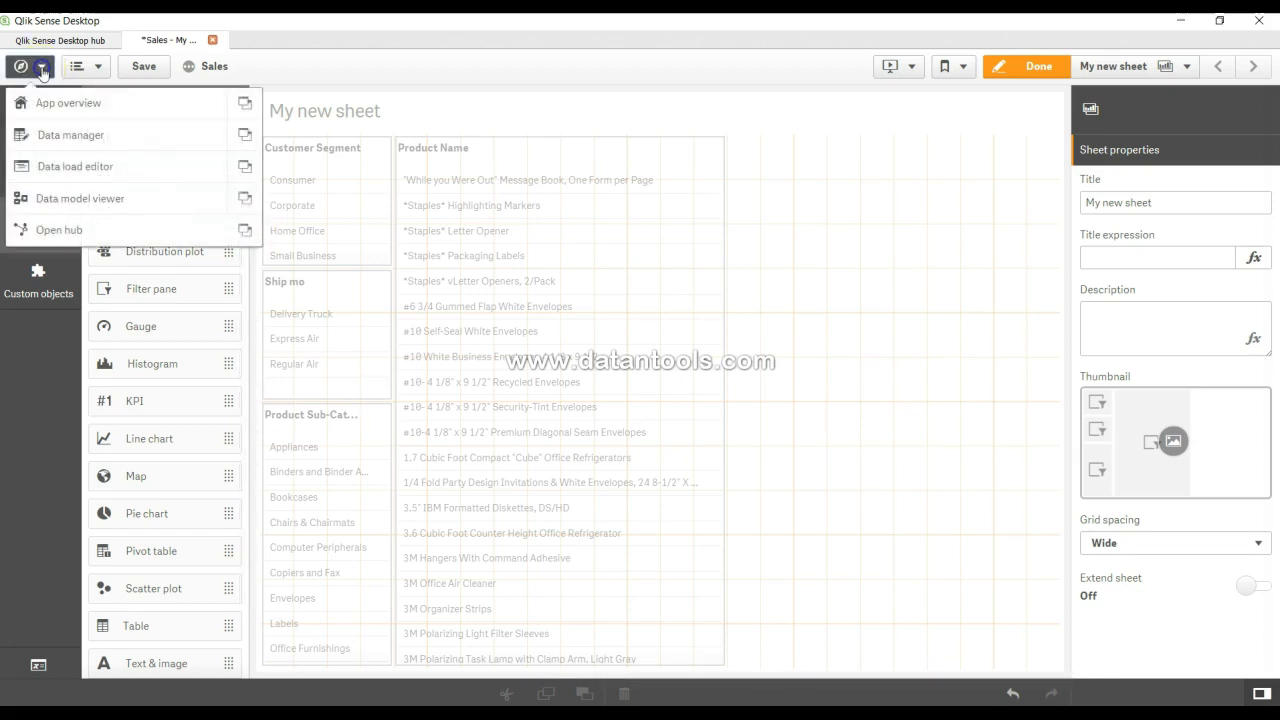
{"action": "left_click", "coordinate": [90, 142]}
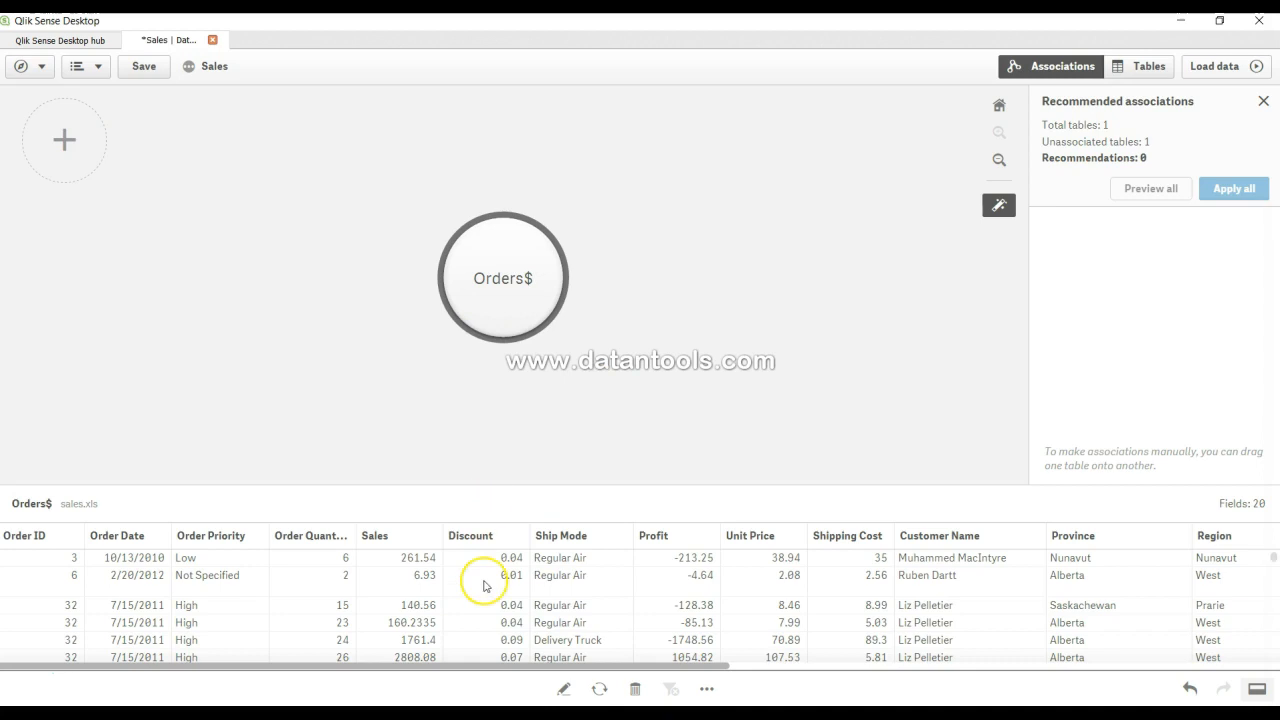
{"action": "scroll", "coordinate": [480, 582], "scroll_direction": "down", "scroll_amount": 3}
{"action": "scroll", "coordinate": [484, 586], "scroll_direction": "up", "scroll_amount": 3}
{"action": "mouse_move", "coordinate": [731, 666]}
{"action": "left_mouse_down"}
{"action": "mouse_move", "coordinate": [1200, 663]}
{"action": "mouse_move", "coordinate": [736, 670]}
{"action": "left_mouse_up"}
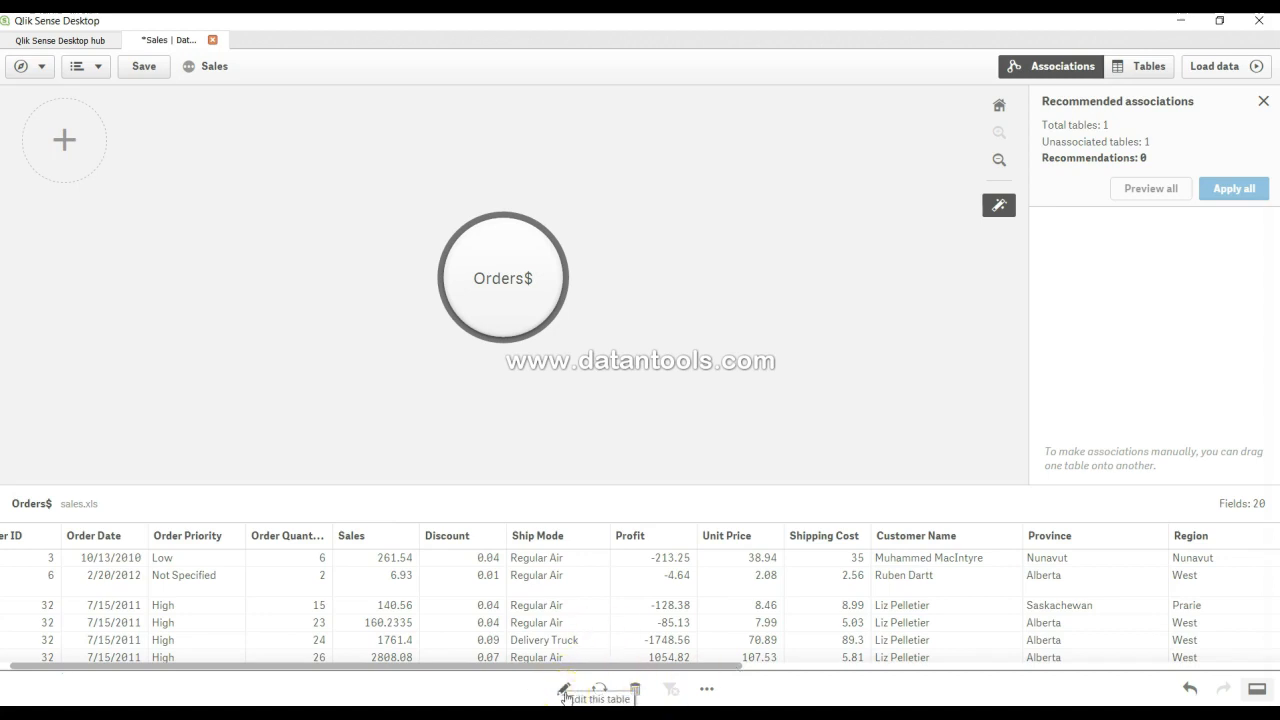
{"action": "left_click", "coordinate": [576, 692]}
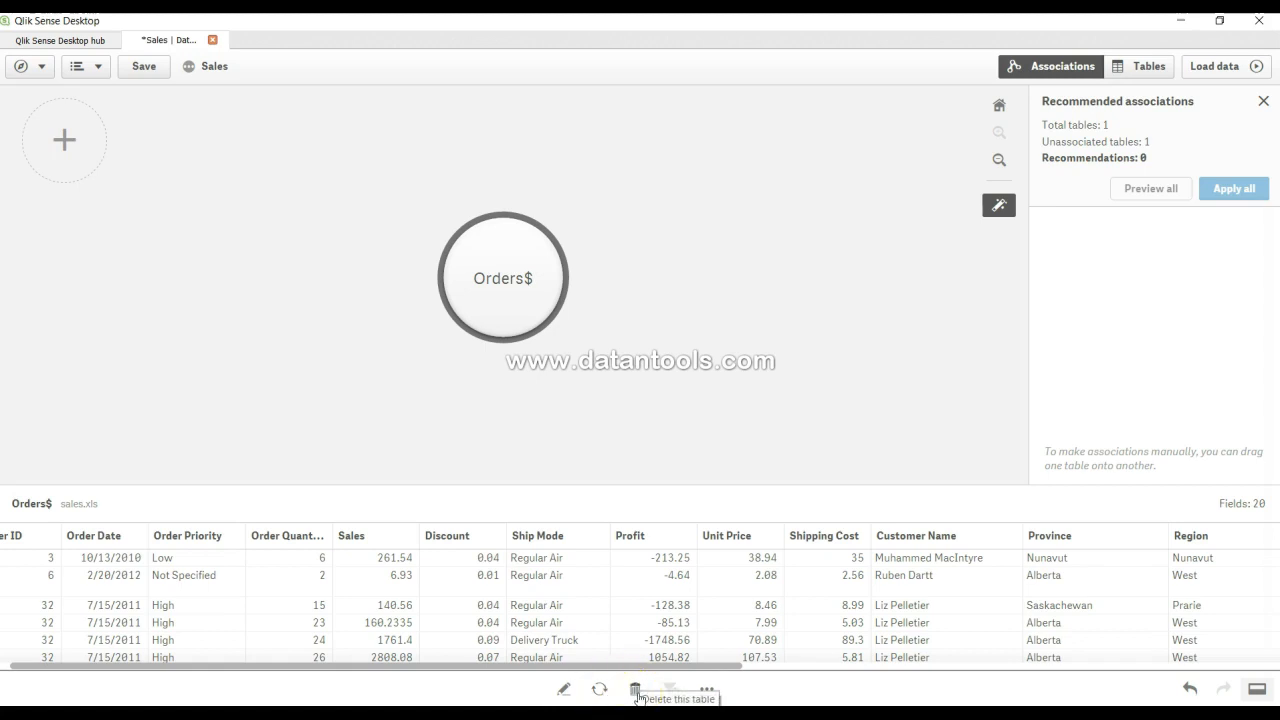
{"action": "left_click", "coordinate": [707, 689]}
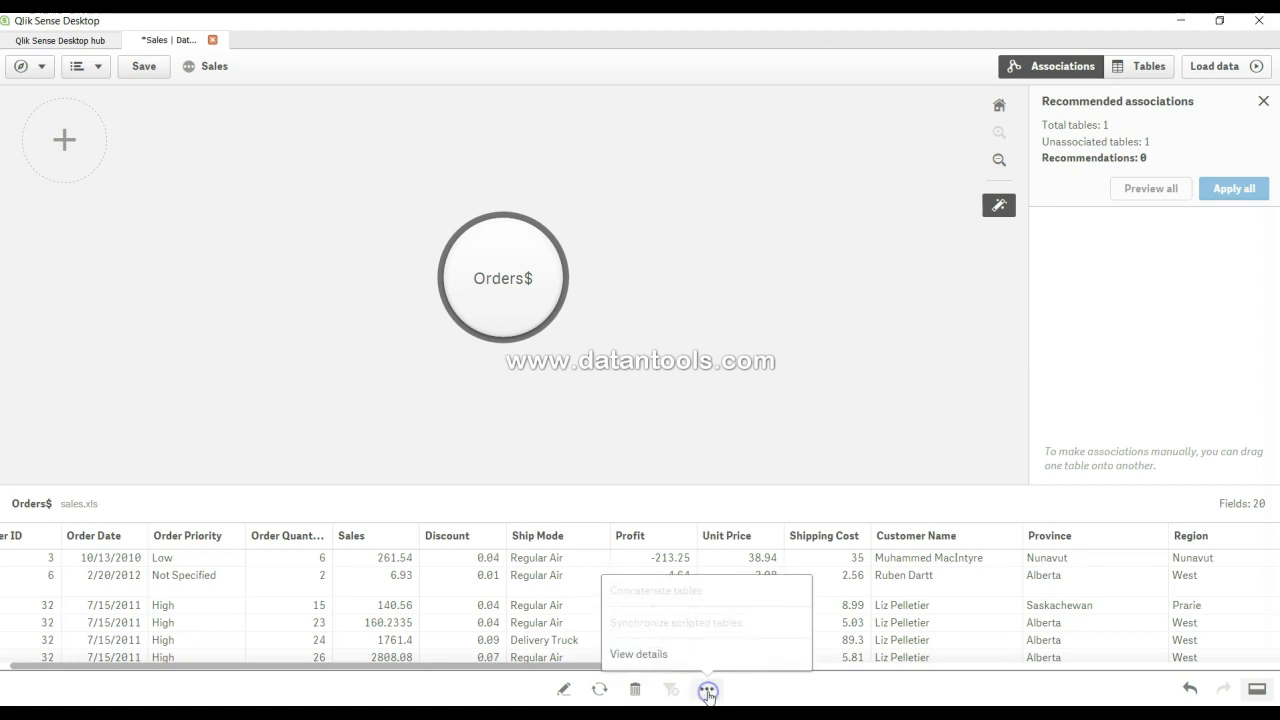
{"action": "left_click", "coordinate": [743, 694]}
- Open the Orders$ table for editing and rename its Order ID field as Order_ID
{"action": "left_click", "coordinate": [565, 690]}
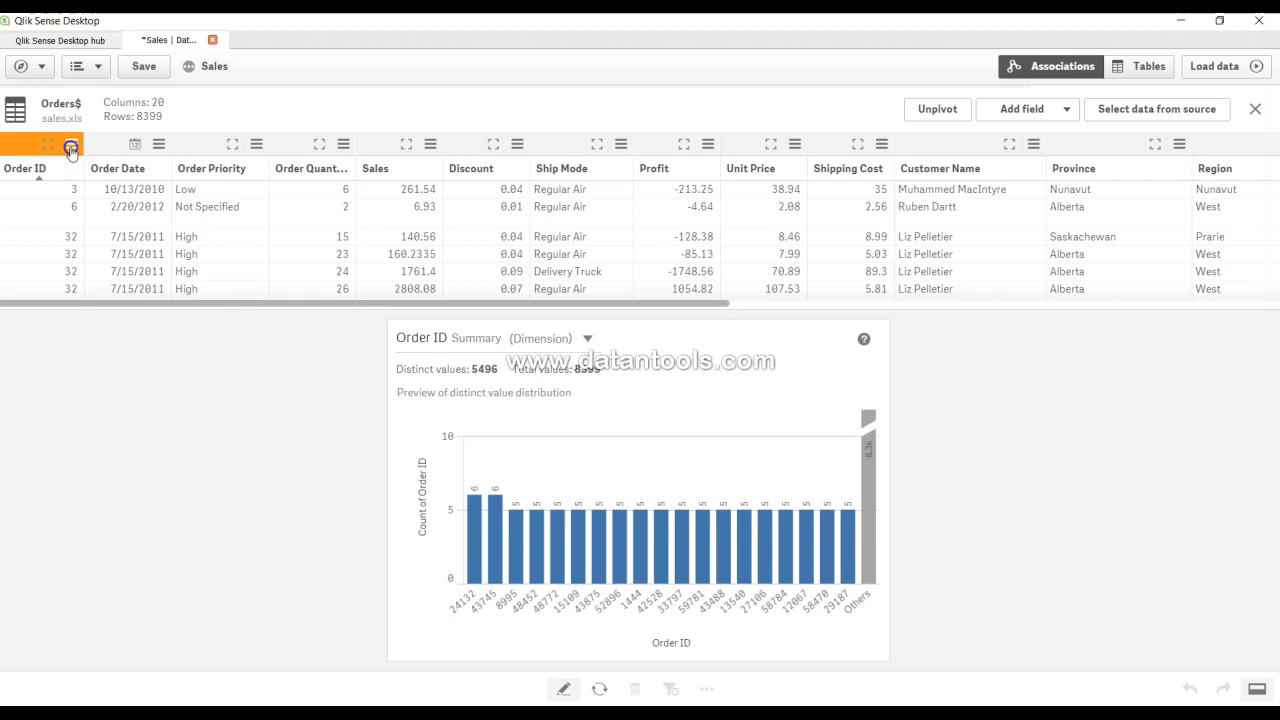
{"action": "left_click", "coordinate": [71, 146]}
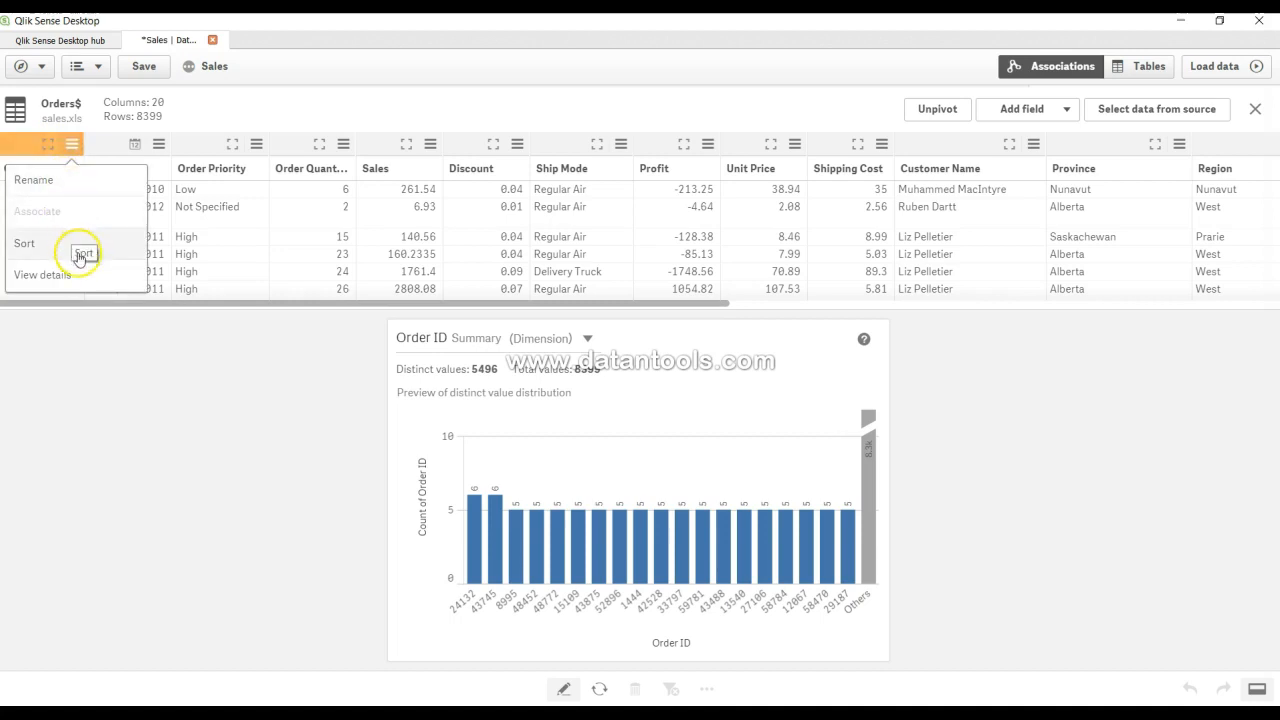
{"action": "left_click", "coordinate": [73, 183]}
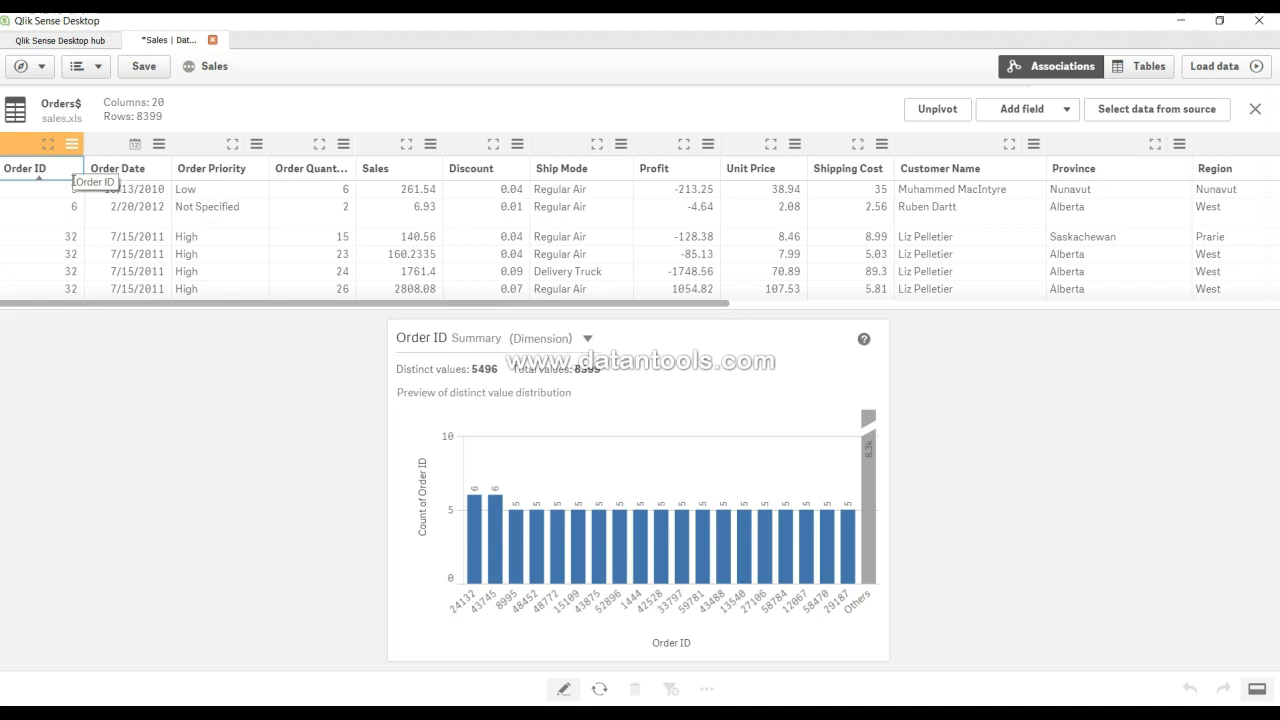
{"action": "key", "text": "BackSpace"}
{"action": "type", "text": "_"}
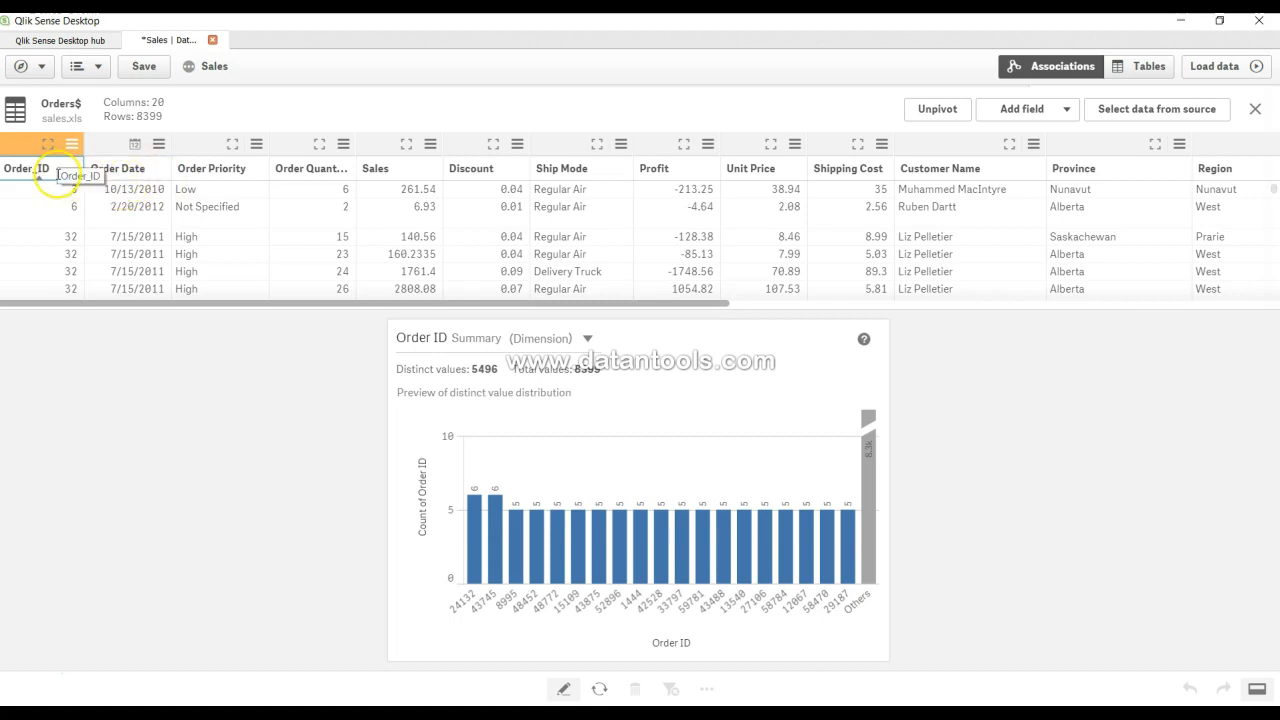
- Rename the Order Date field as Order_Date
{"action": "left_click", "coordinate": [126, 170]}
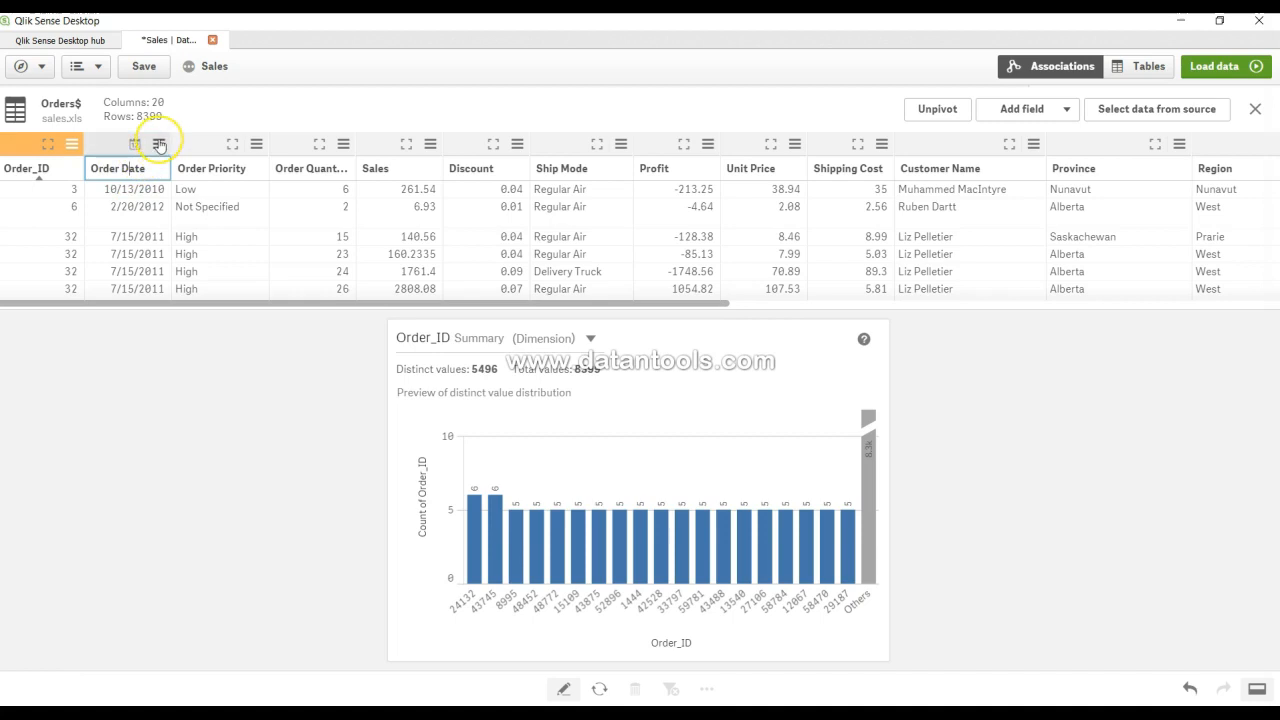
{"action": "left_click", "coordinate": [123, 169]}
{"action": "key", "text": "BackSpace"}
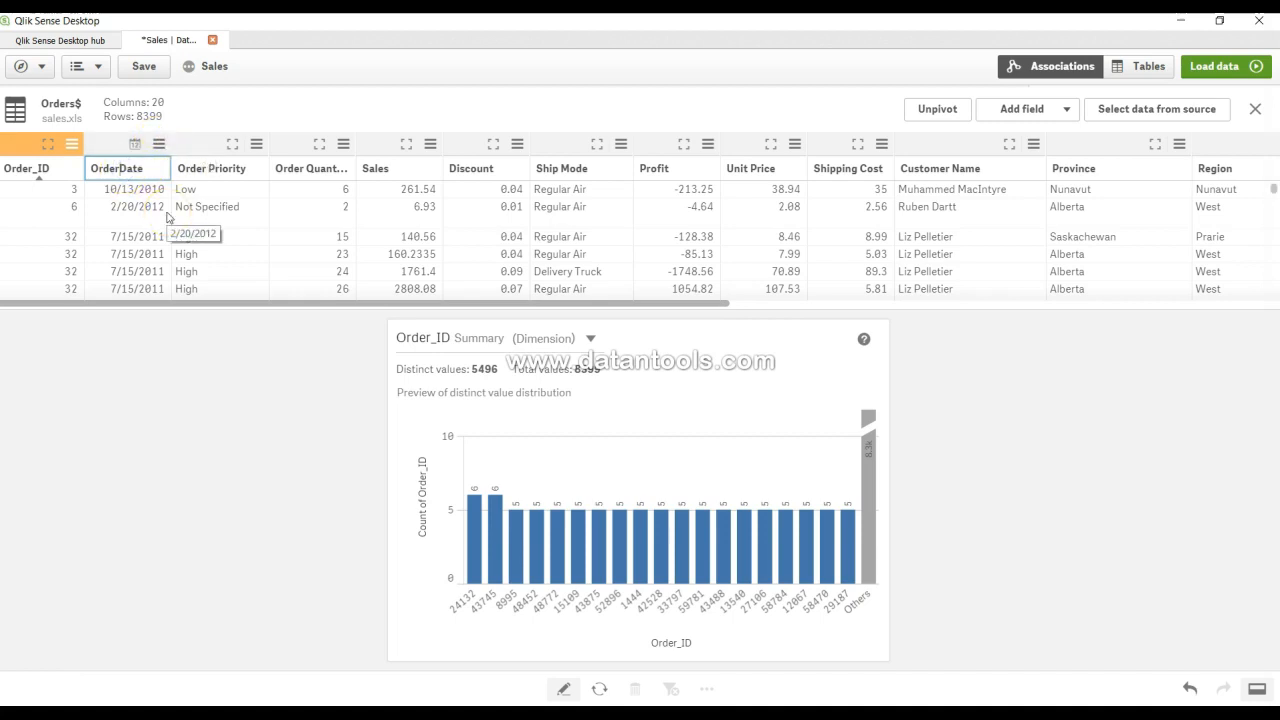
{"action": "type", "text": "_"}
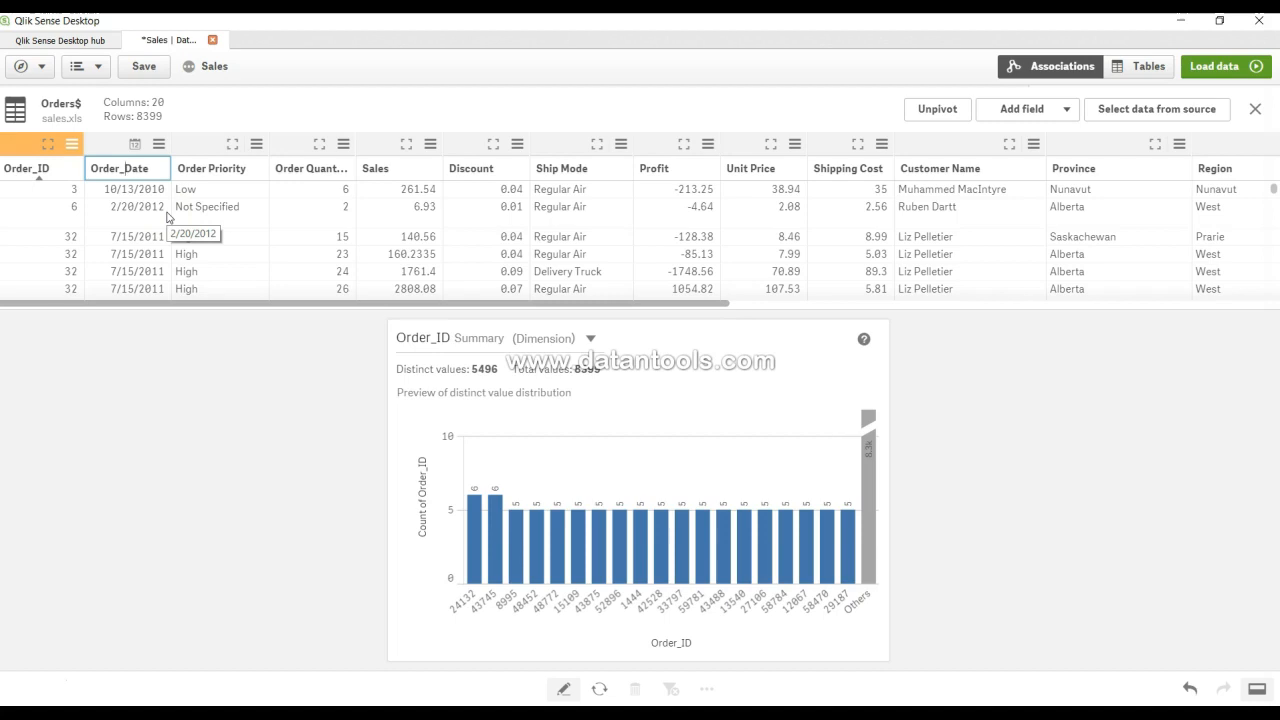
- View the details of the Order_Date field
{"action": "left_click", "coordinate": [158, 145]}
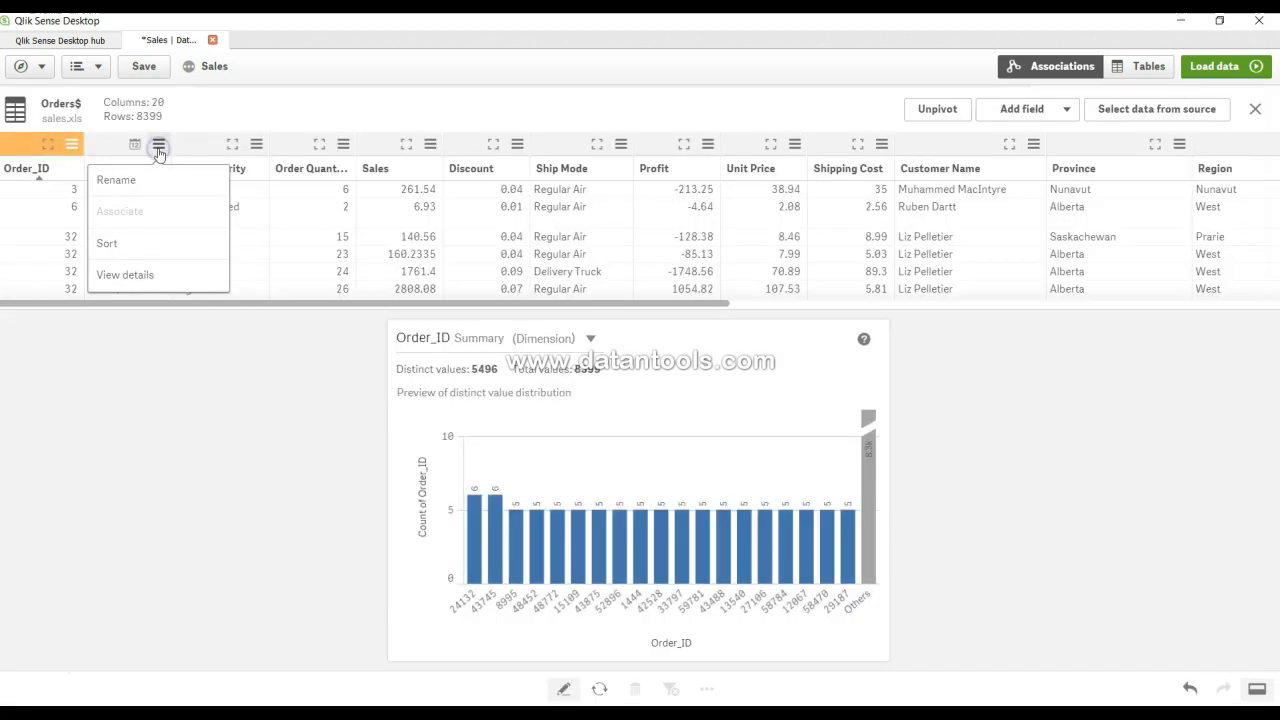
{"action": "left_click", "coordinate": [125, 275]}
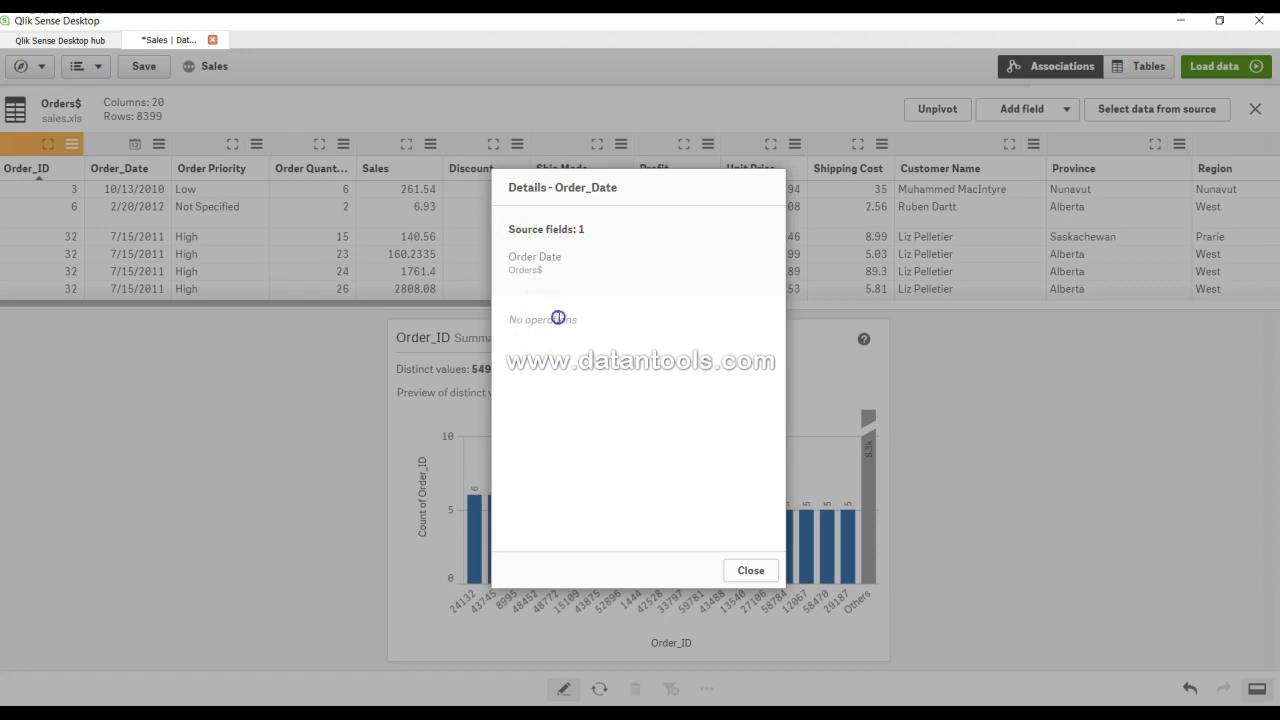
- Close the Order_Date details and look through the remaining columns of the Orders$ table
{"action": "left_click", "coordinate": [750, 570]}
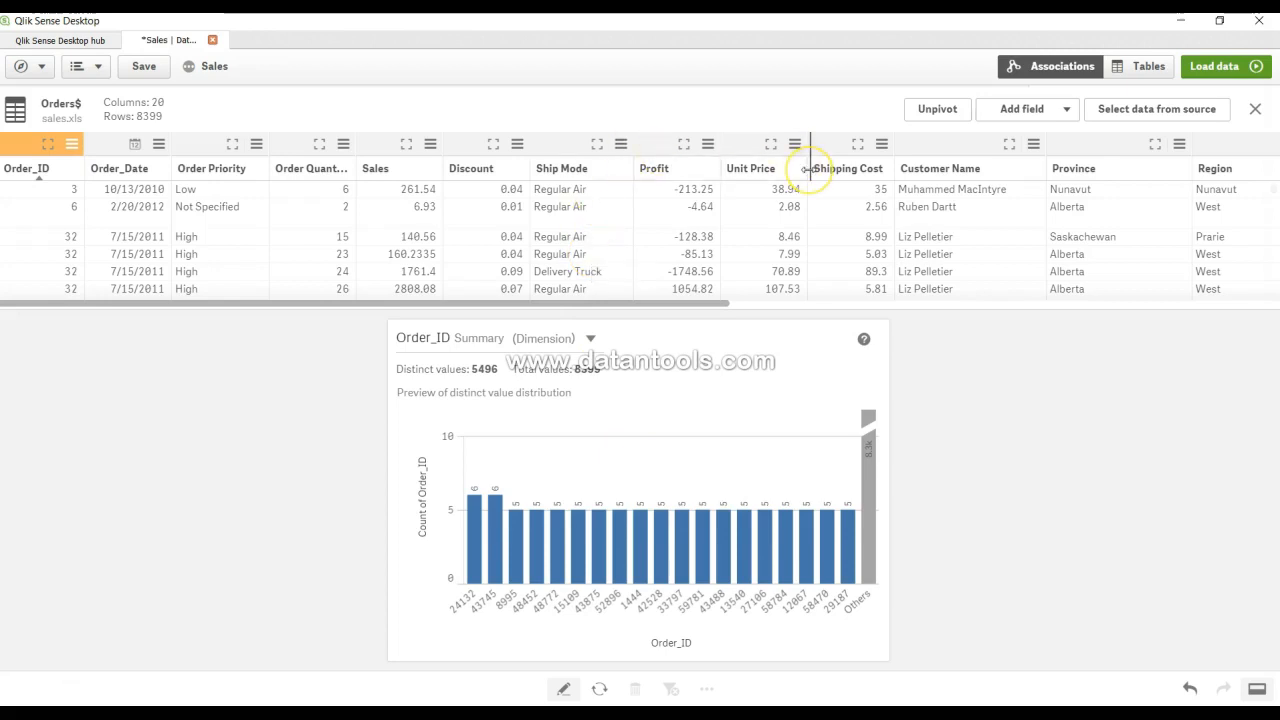
{"action": "scroll", "coordinate": [806, 170], "scroll_direction": "right", "scroll_amount": 2}
{"action": "scroll", "coordinate": [806, 170], "scroll_direction": "right", "scroll_amount": 5}
{"action": "scroll", "coordinate": [806, 170], "scroll_direction": "left", "scroll_amount": 7}
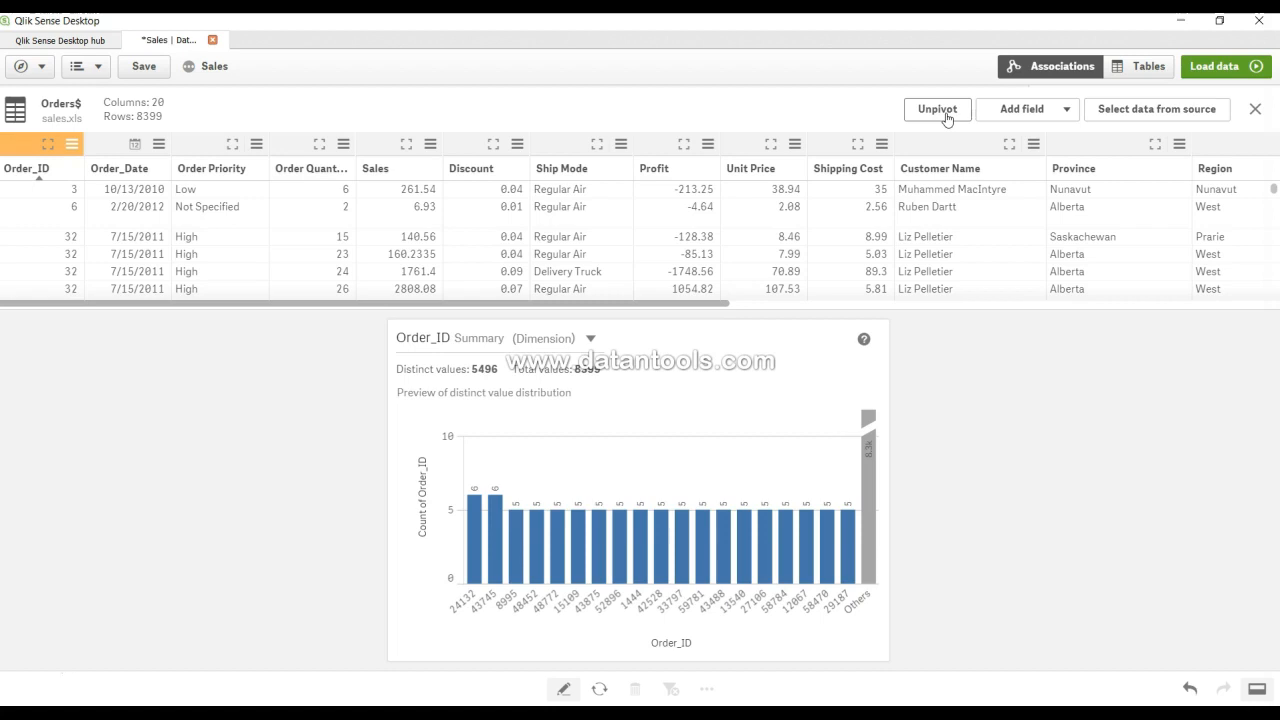
- Check which kinds of field can be added to the Orders$ table without adding one
{"action": "left_click", "coordinate": [1051, 118]}
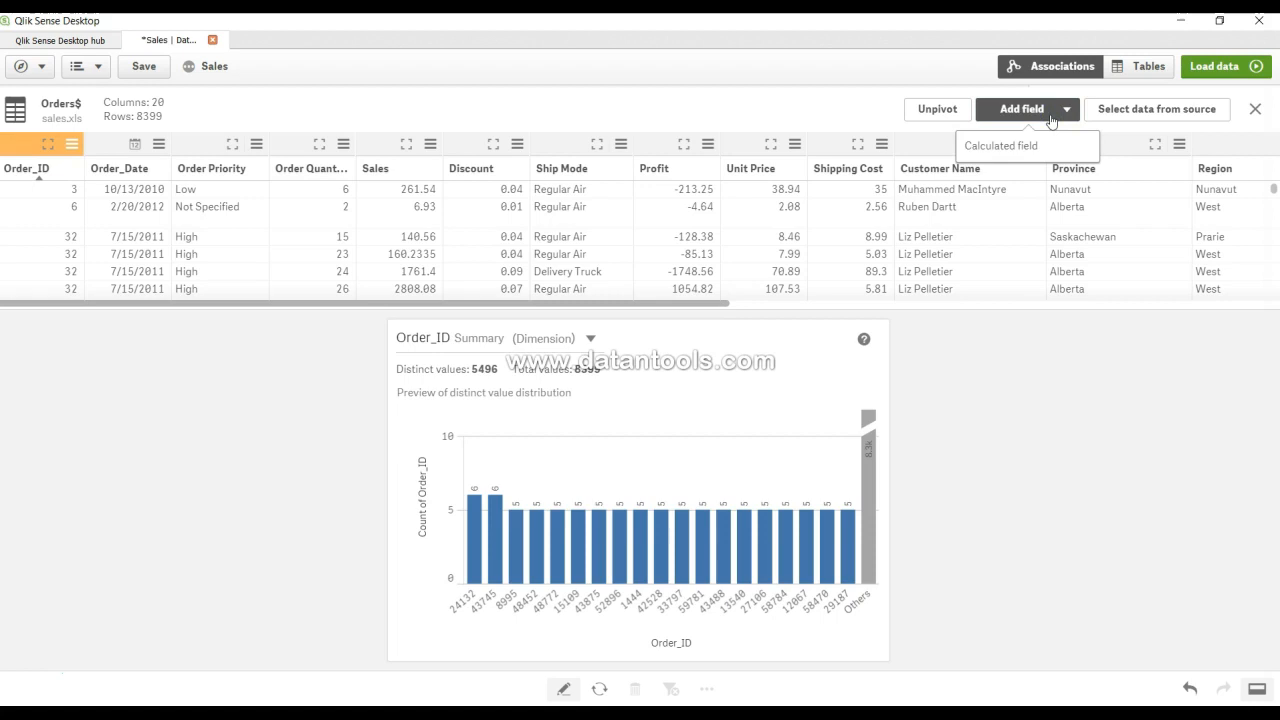
{"action": "left_click", "coordinate": [1000, 150]}
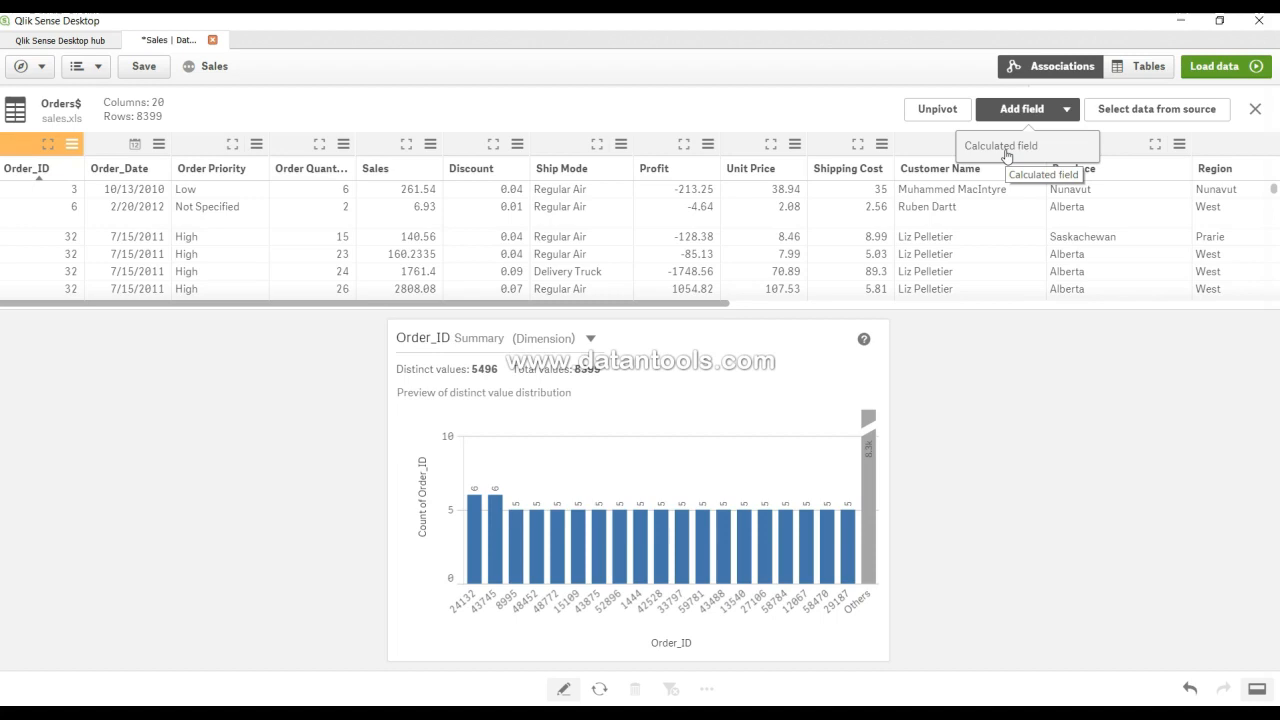
{"action": "left_click", "coordinate": [1032, 158]}
{"action": "left_click", "coordinate": [1121, 128]}
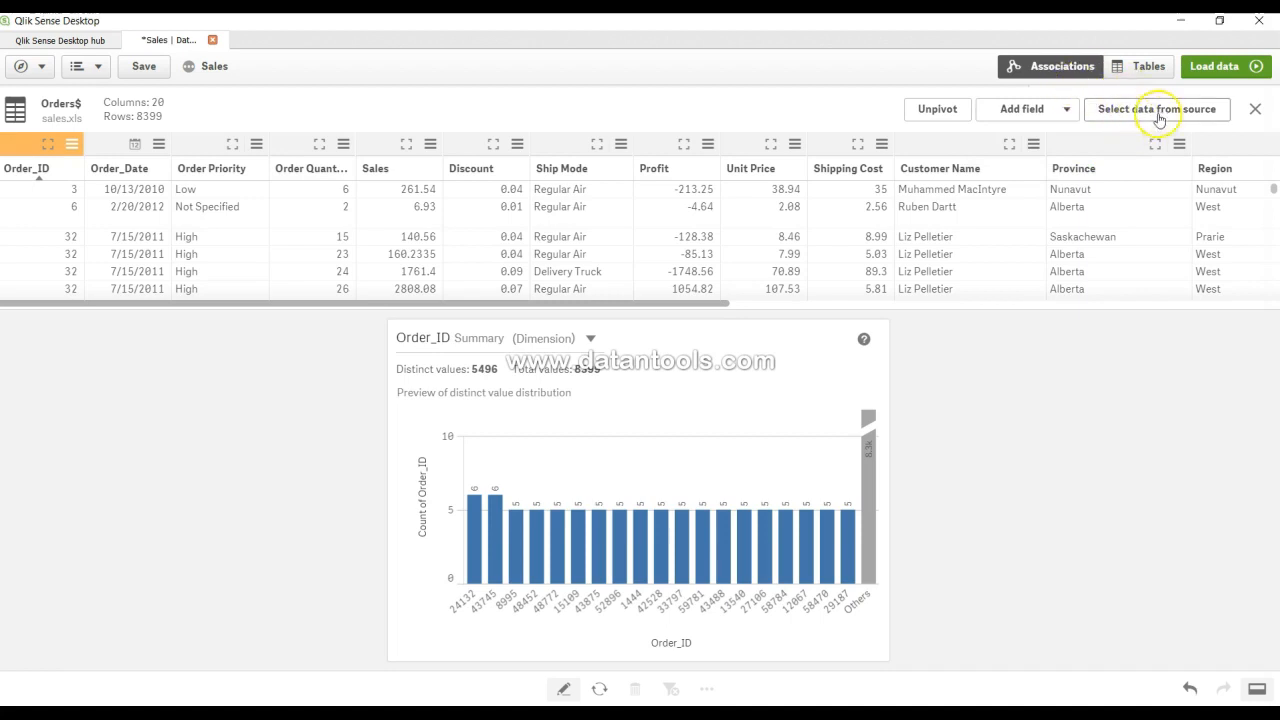
- Leave the Orders$ table editor and view the table as a card in the Tables view
{"action": "left_click", "coordinate": [1257, 112]}
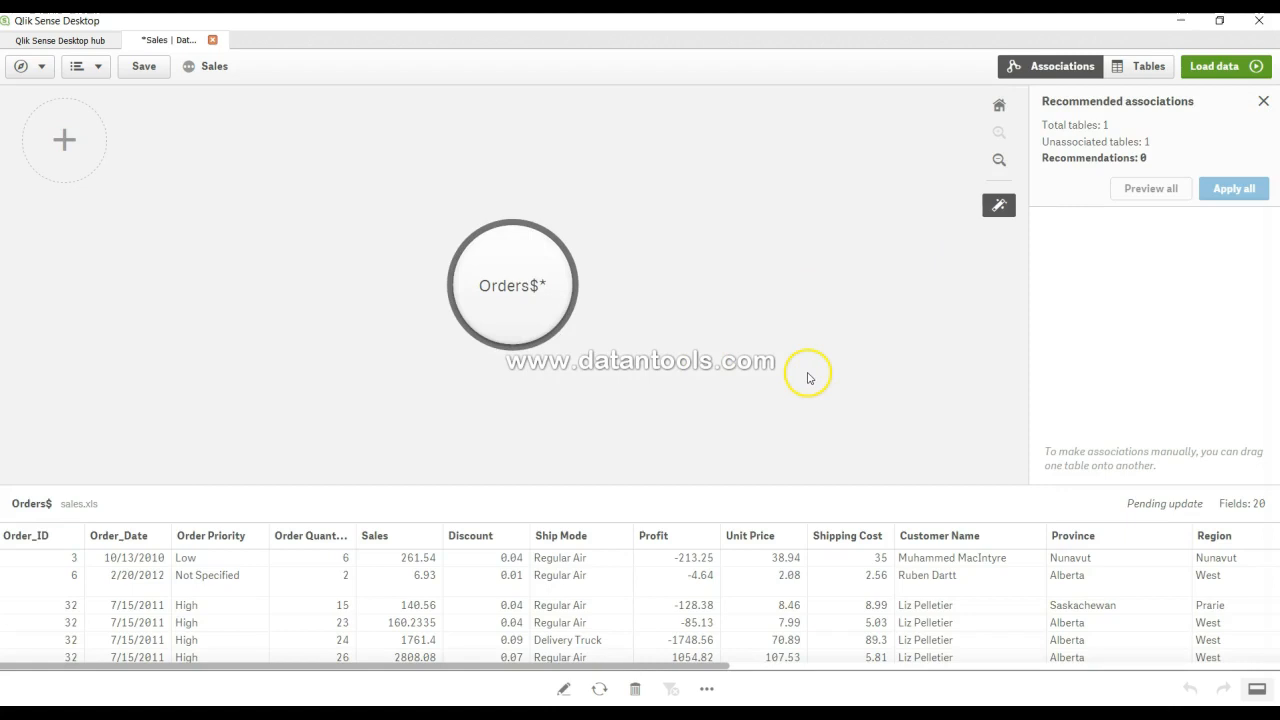
{"action": "left_click_drag", "start_coordinate": [724, 673], "coordinate": [651, 669]}
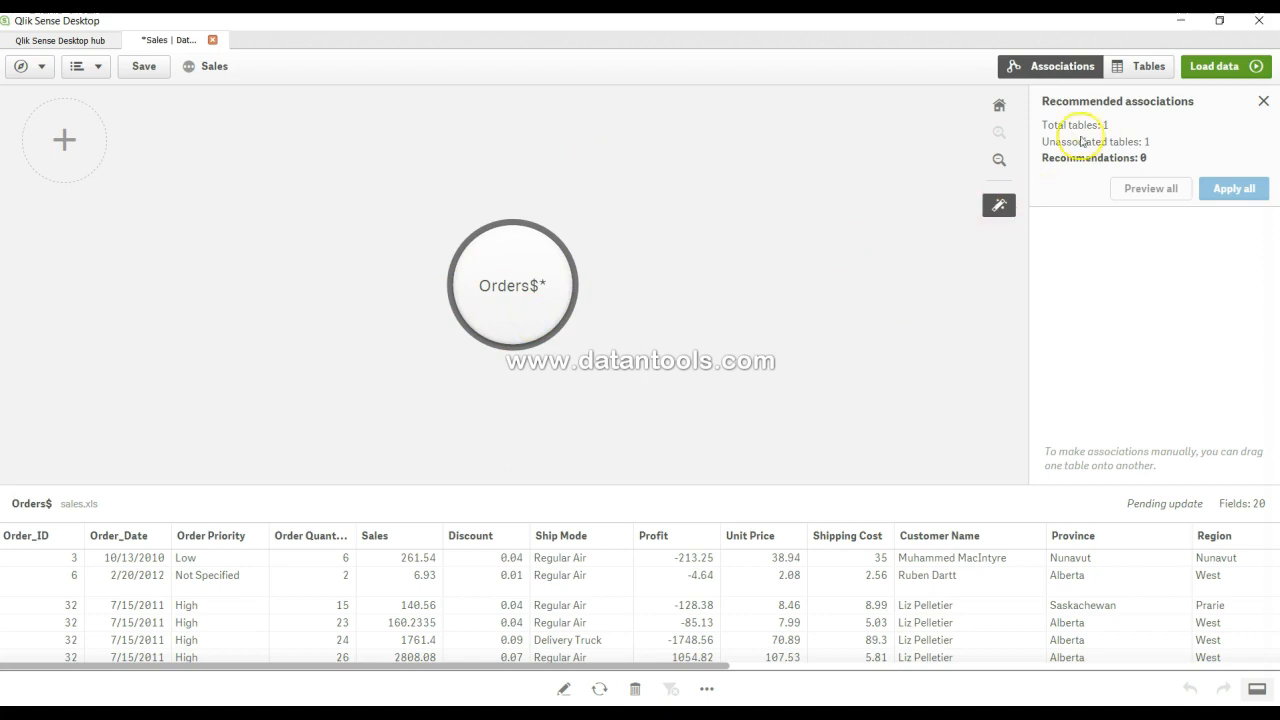
{"action": "left_click", "coordinate": [1144, 70]}
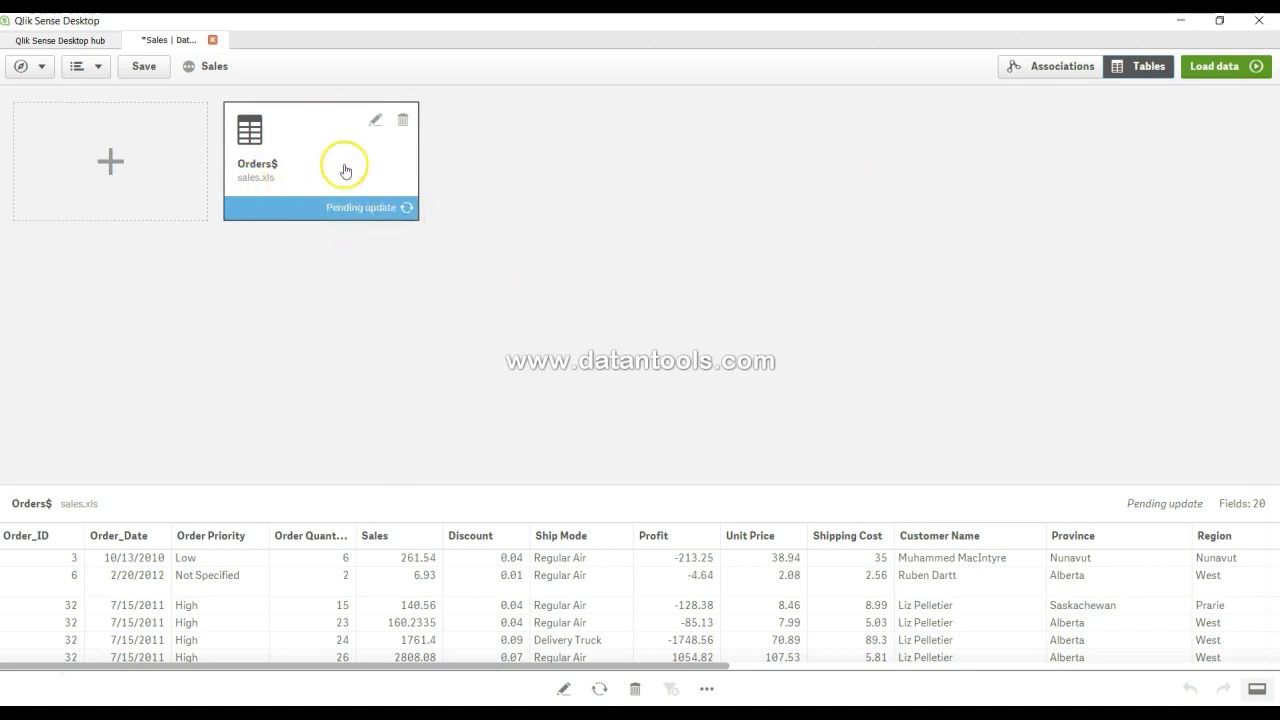
{"action": "left_click", "coordinate": [356, 200]}
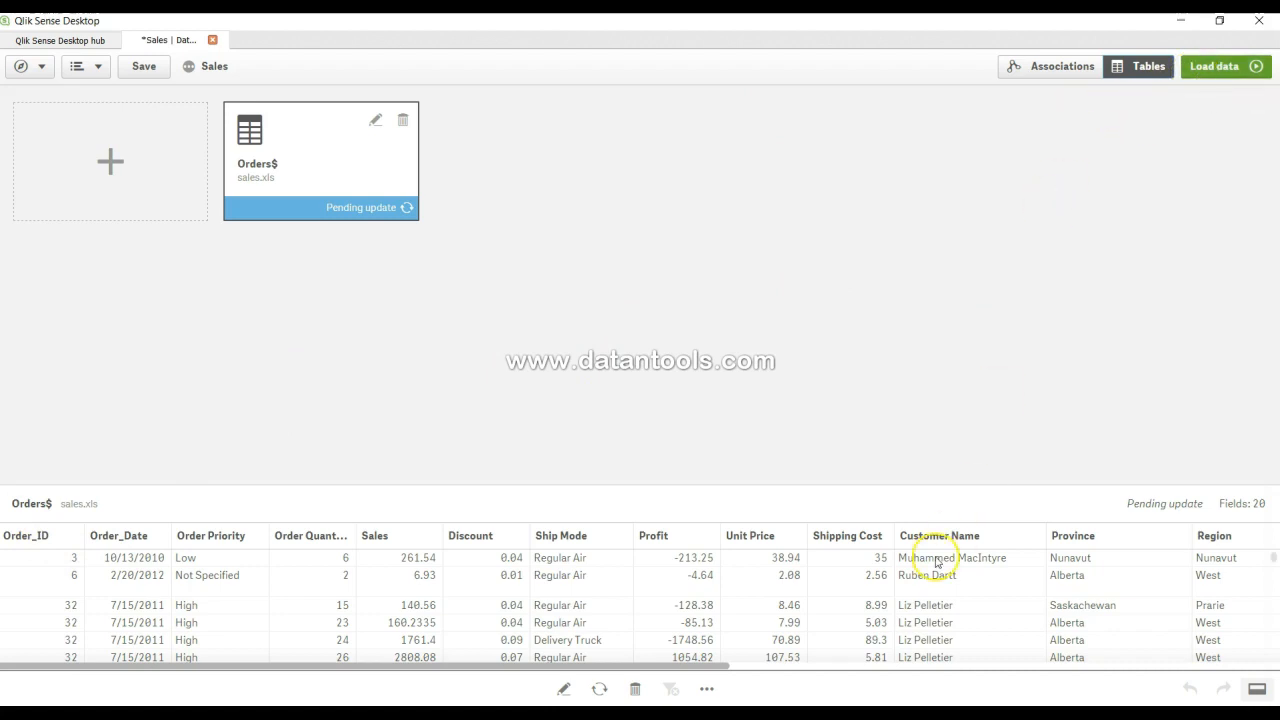
- Load the updated data and open My new sheet for editing with its list of fields
{"action": "left_click", "coordinate": [1228, 68]}
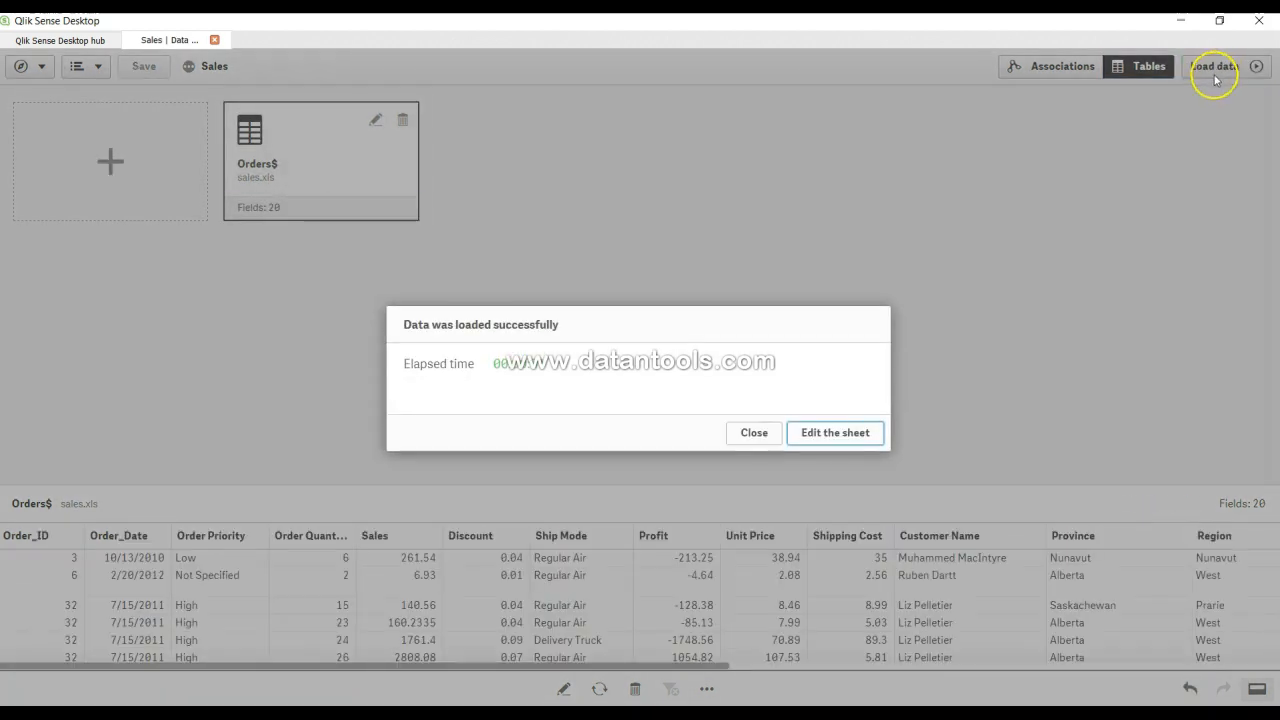
{"action": "left_click", "coordinate": [835, 440]}
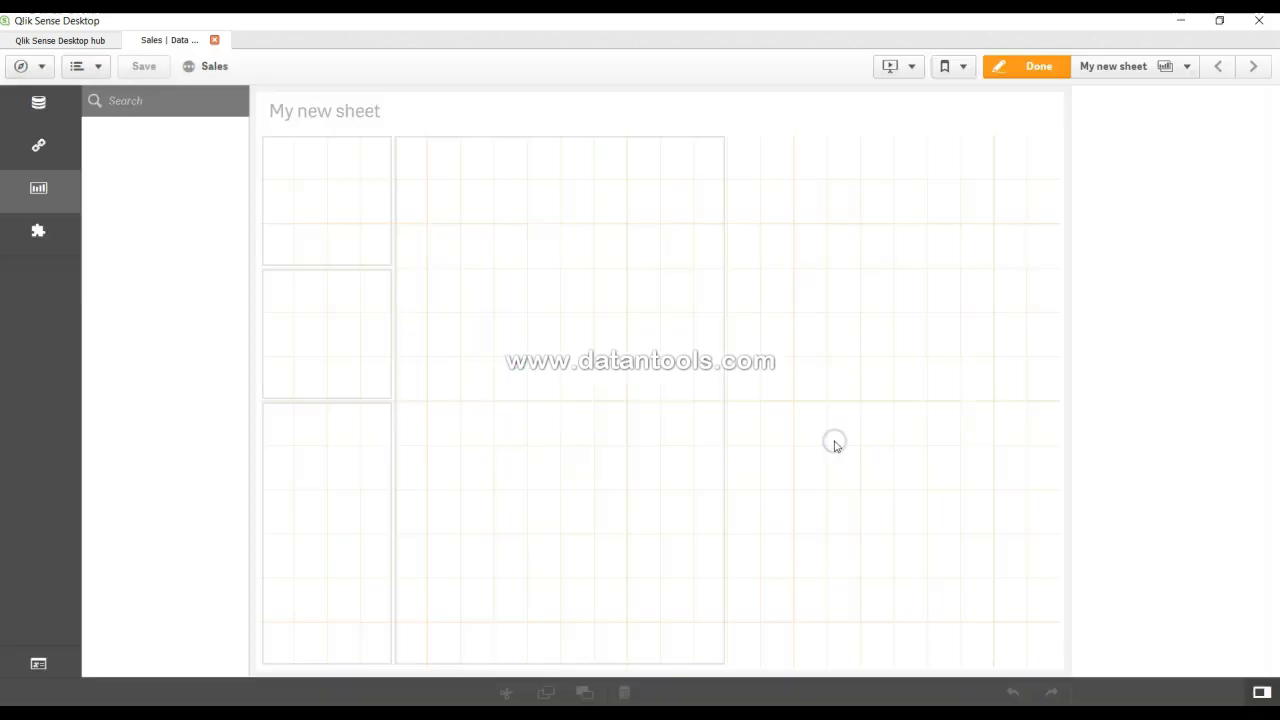
{"action": "left_click", "coordinate": [39, 111]}
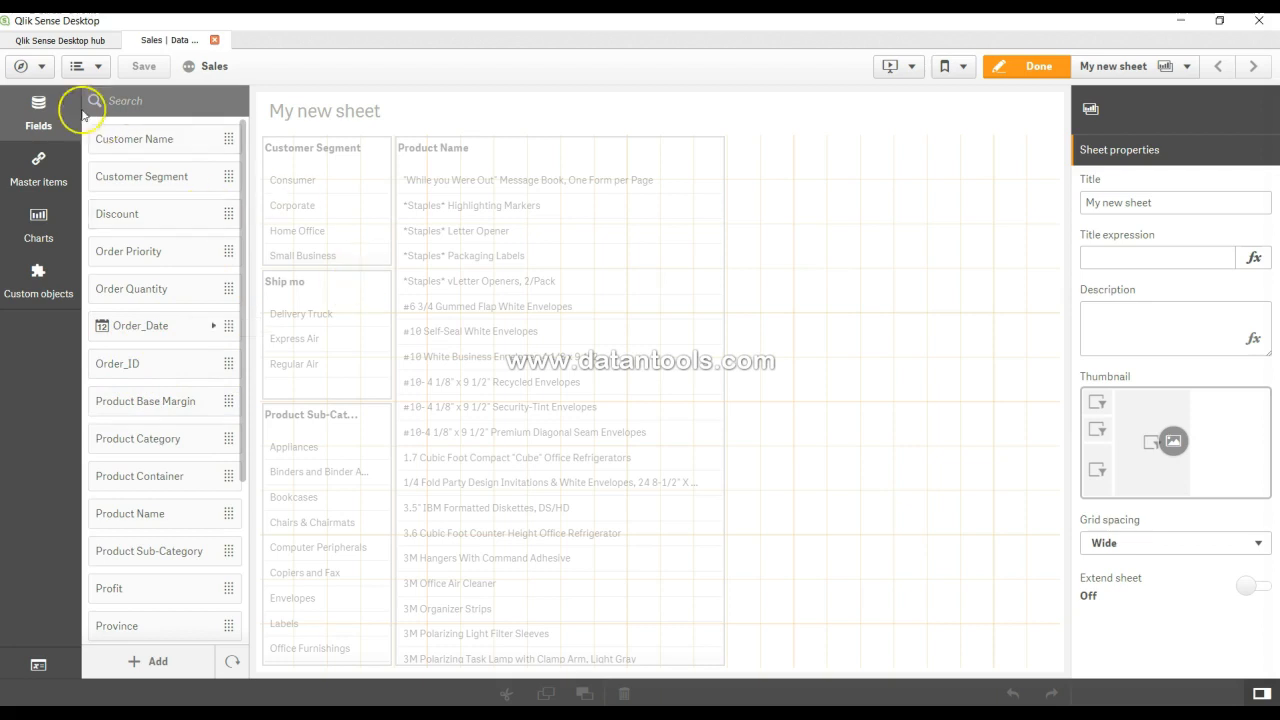
- Return to the Data manager and view the Orders$ table in the Associations view
{"action": "left_click", "coordinate": [45, 72]}
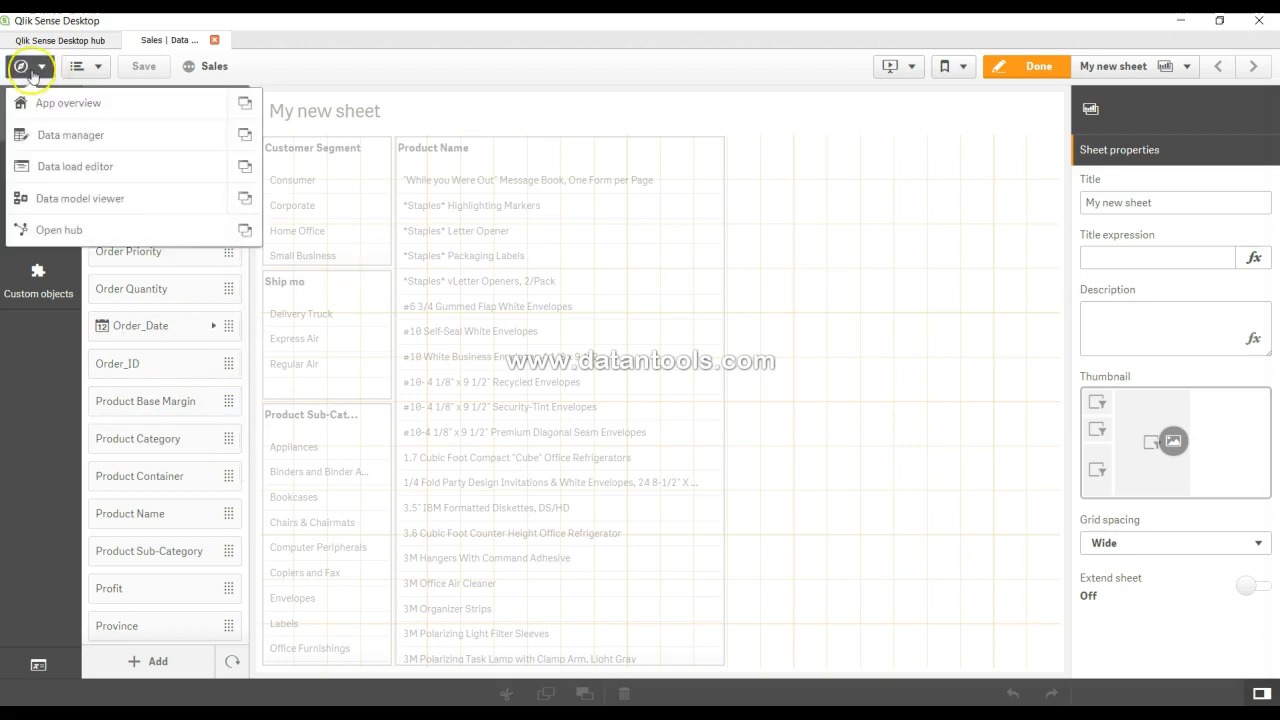
{"action": "left_click", "coordinate": [75, 135]}
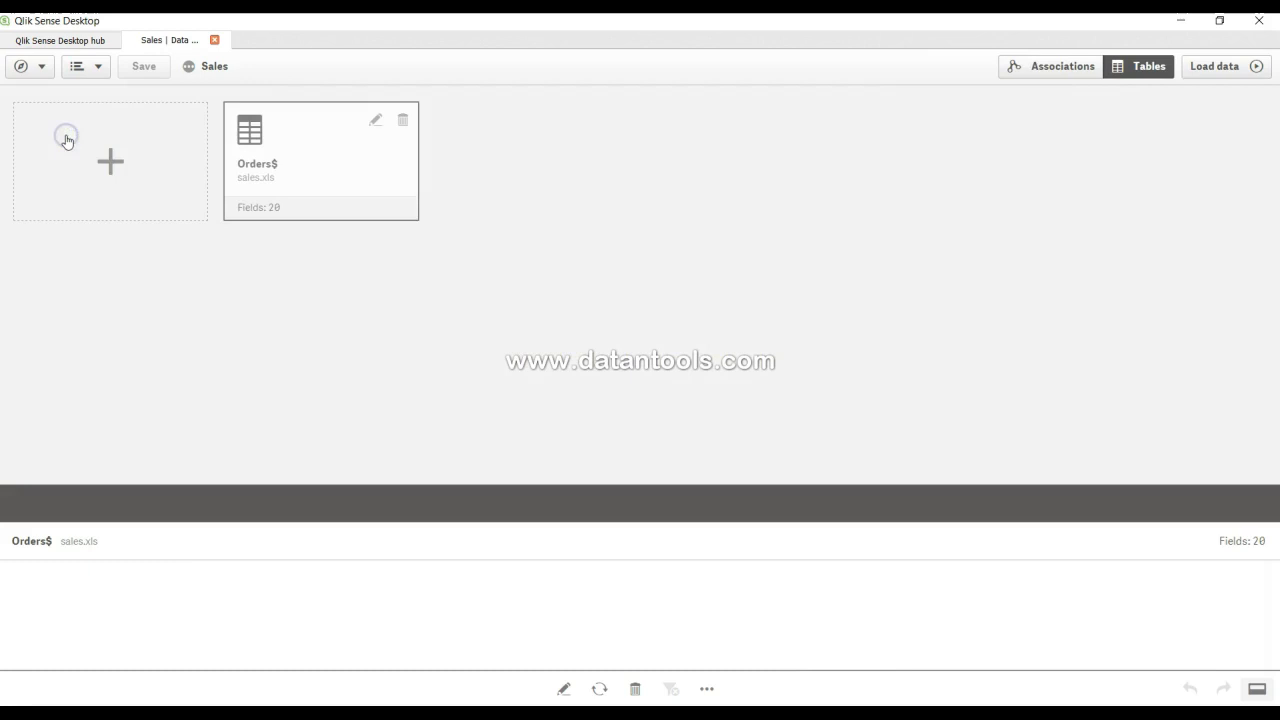
{"action": "left_click", "coordinate": [1053, 70]}
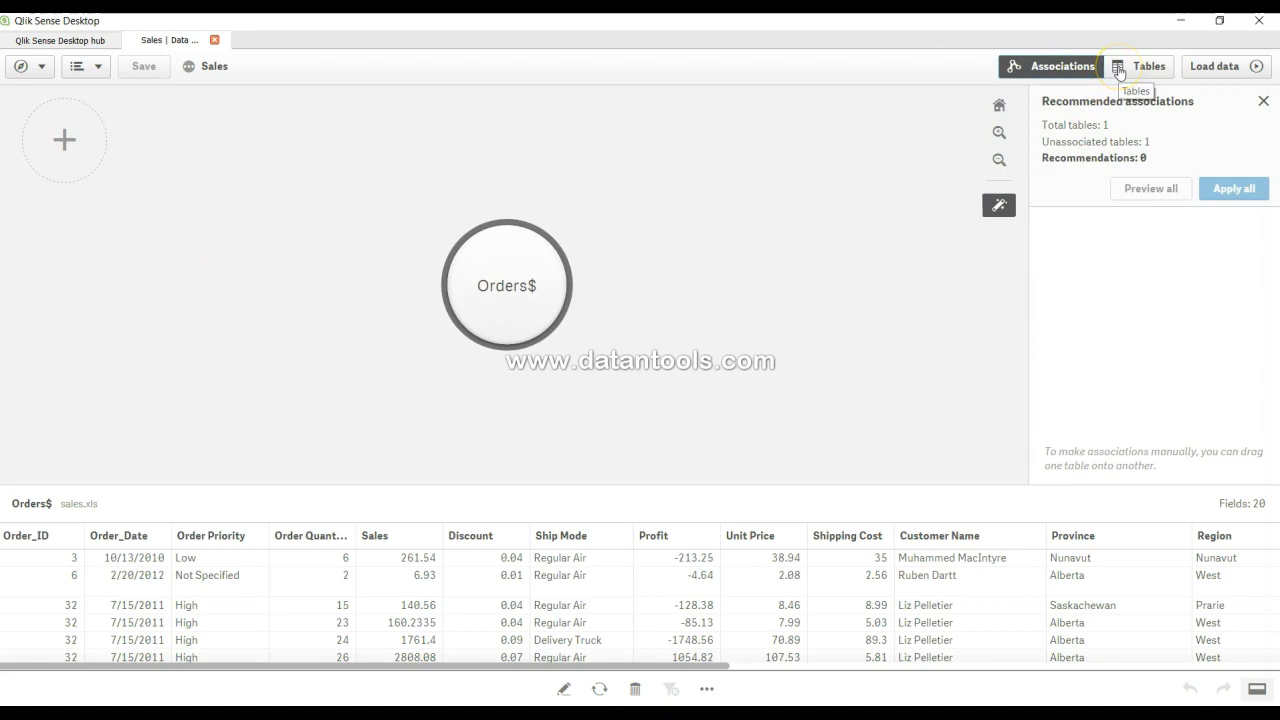
{"action": "left_click", "coordinate": [565, 691]}
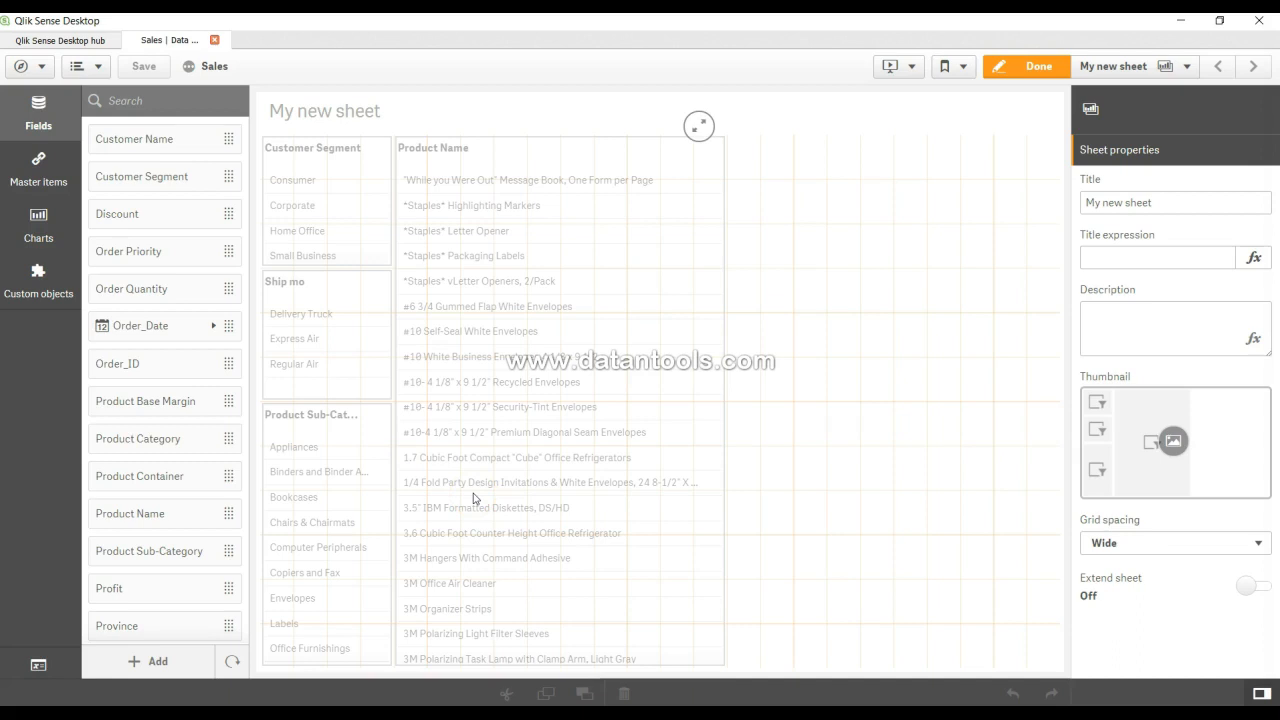
- Open the Data model viewer and select the Orders$ table
{"action": "left_click", "coordinate": [43, 69]}
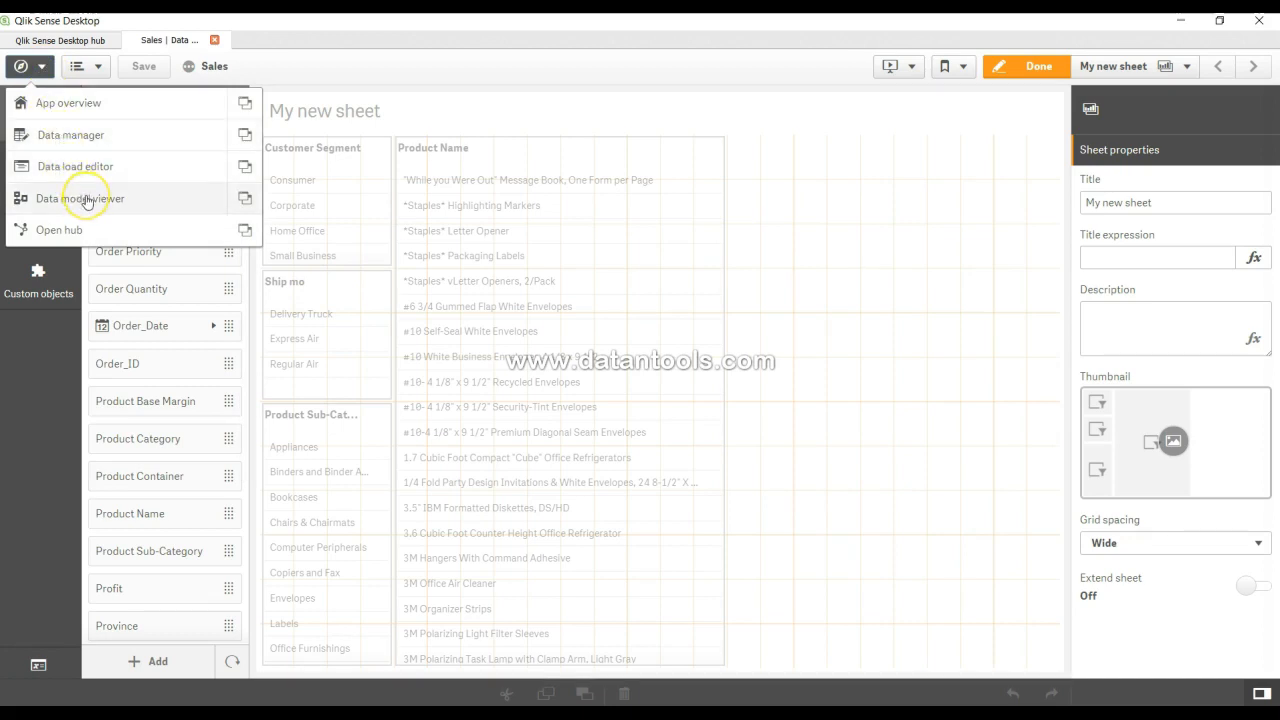
{"action": "left_click", "coordinate": [86, 199]}
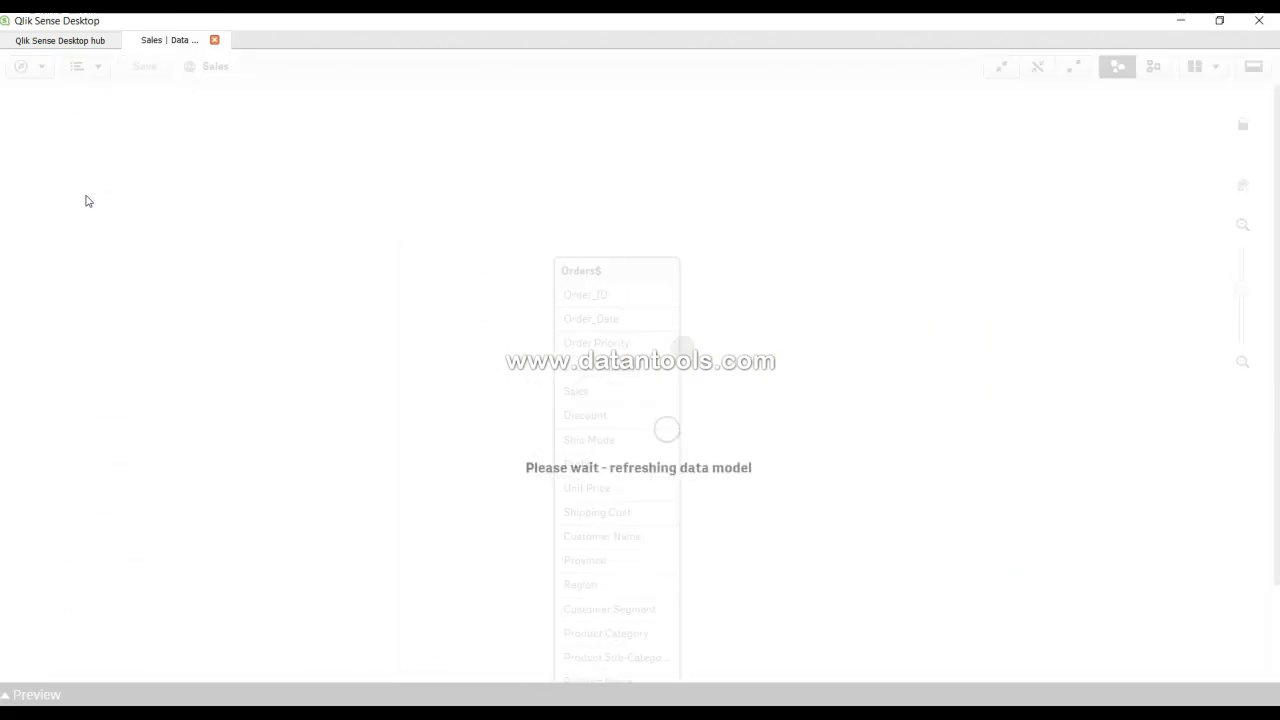
{"action": "left_click", "coordinate": [588, 281]}
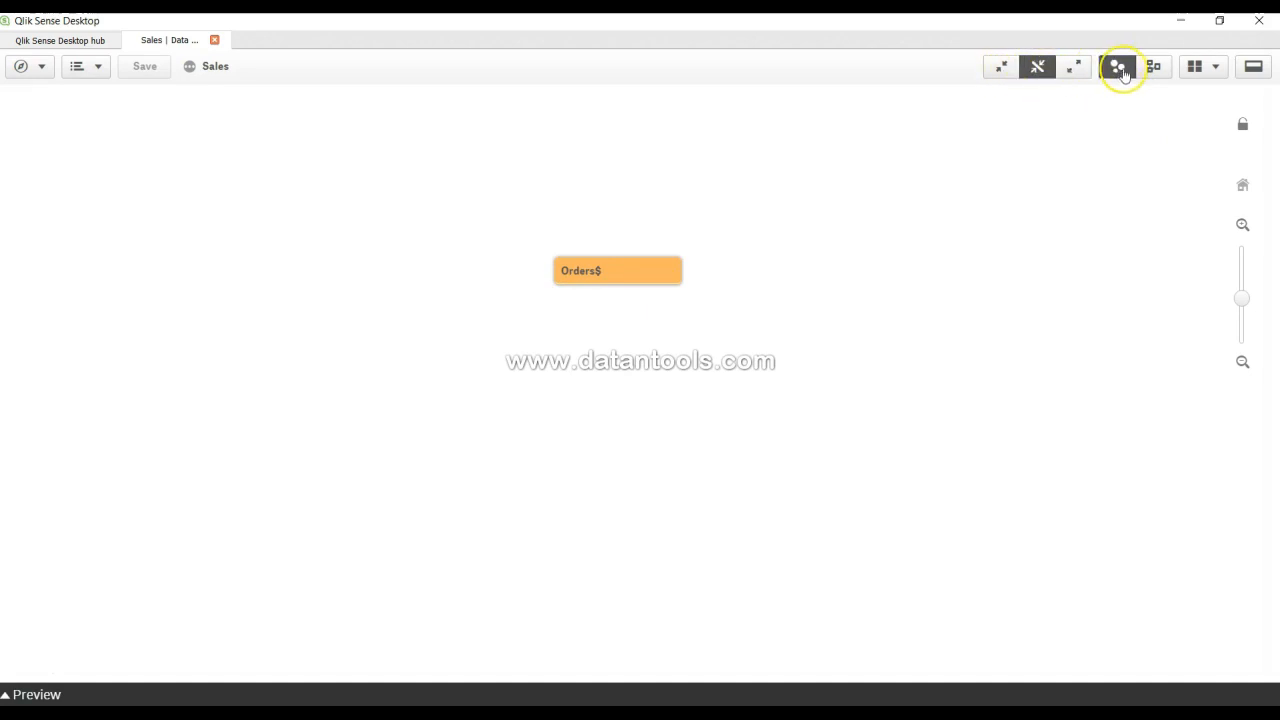
- Show the data model in the source table view and return to the internal table view
{"action": "left_click", "coordinate": [1160, 72]}
{"action": "left_click", "coordinate": [1155, 72]}
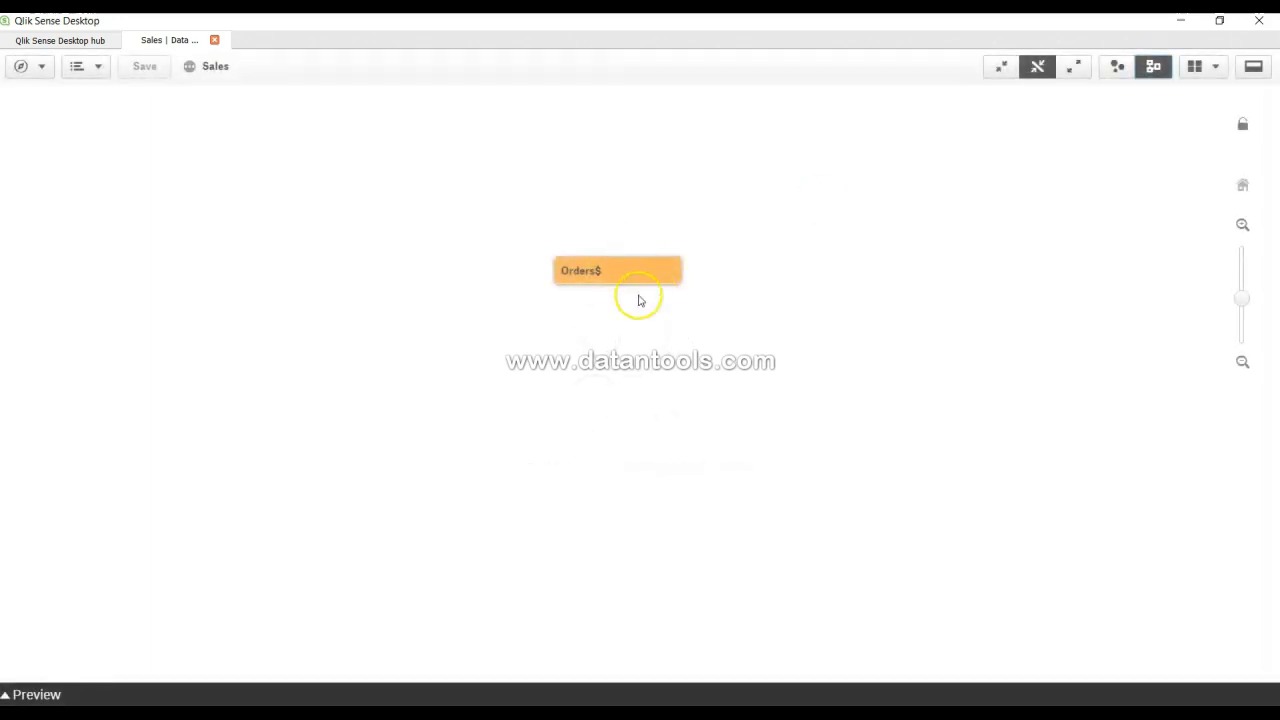
{"action": "left_click", "coordinate": [1117, 68]}
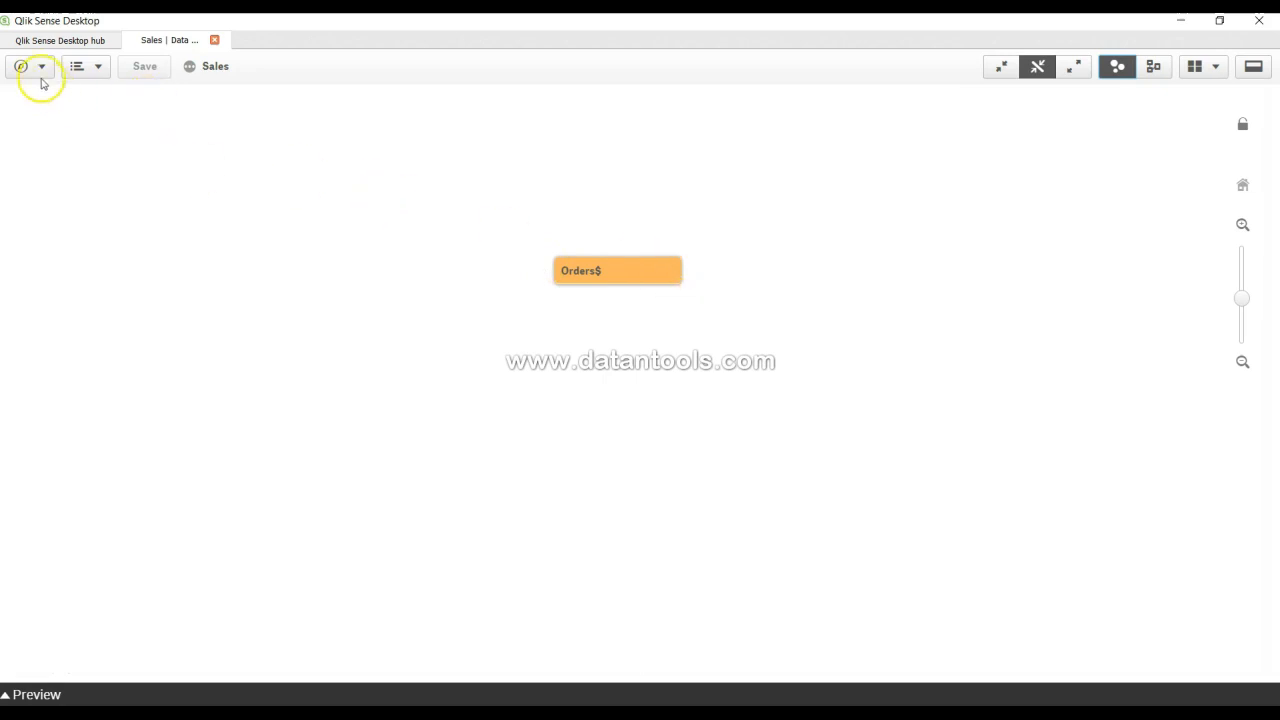
- Go back to the Data manager and start adding new data to the Sales app
{"action": "left_click", "coordinate": [37, 70]}
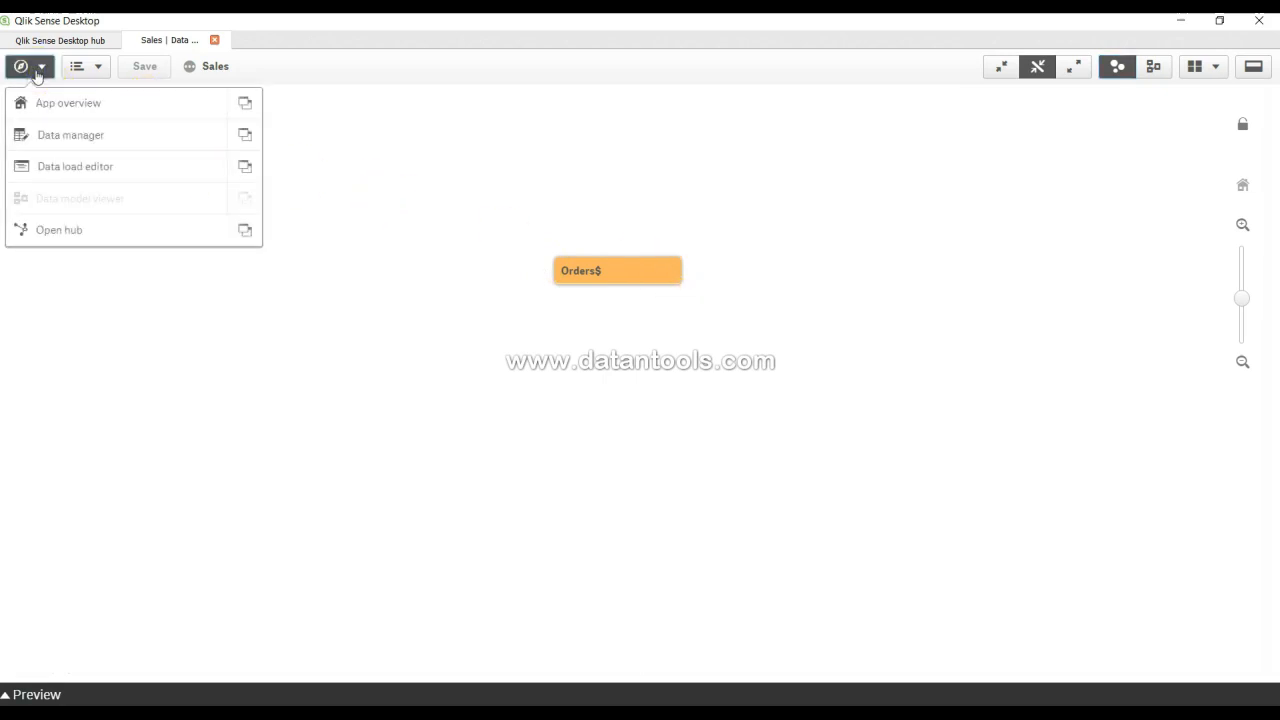
{"action": "left_click", "coordinate": [70, 135]}
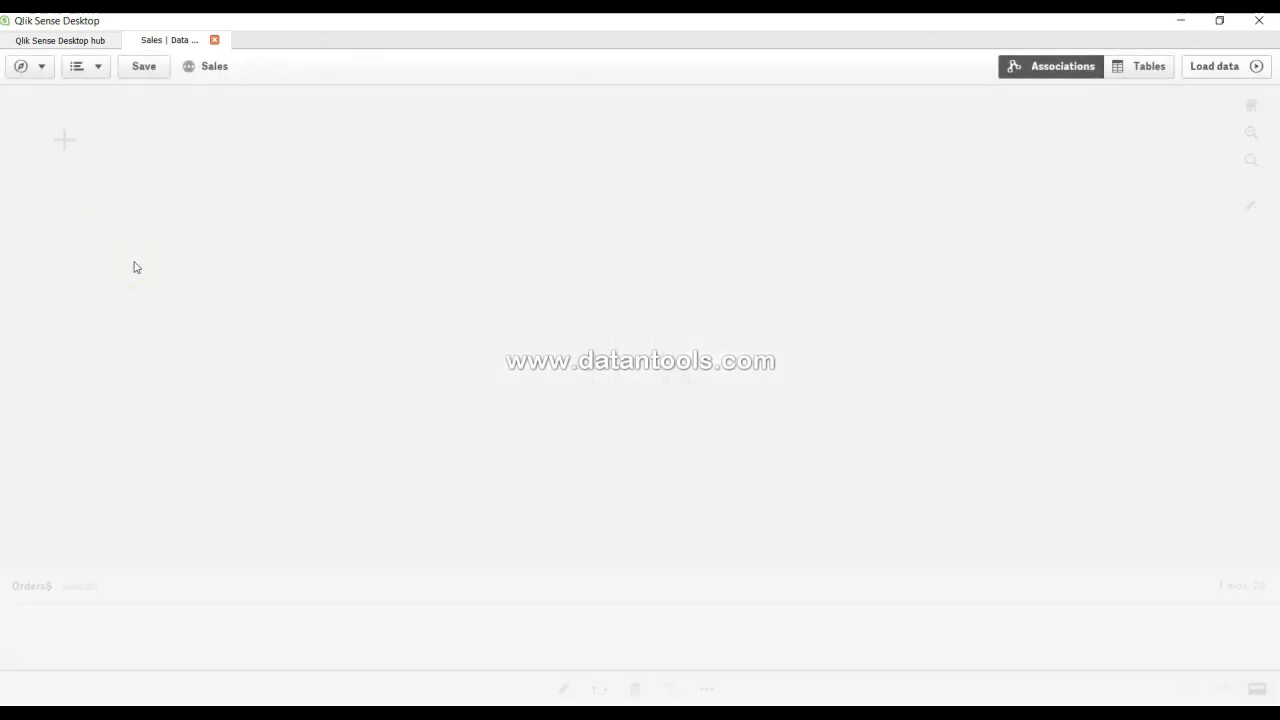
{"action": "left_click", "coordinate": [73, 150]}
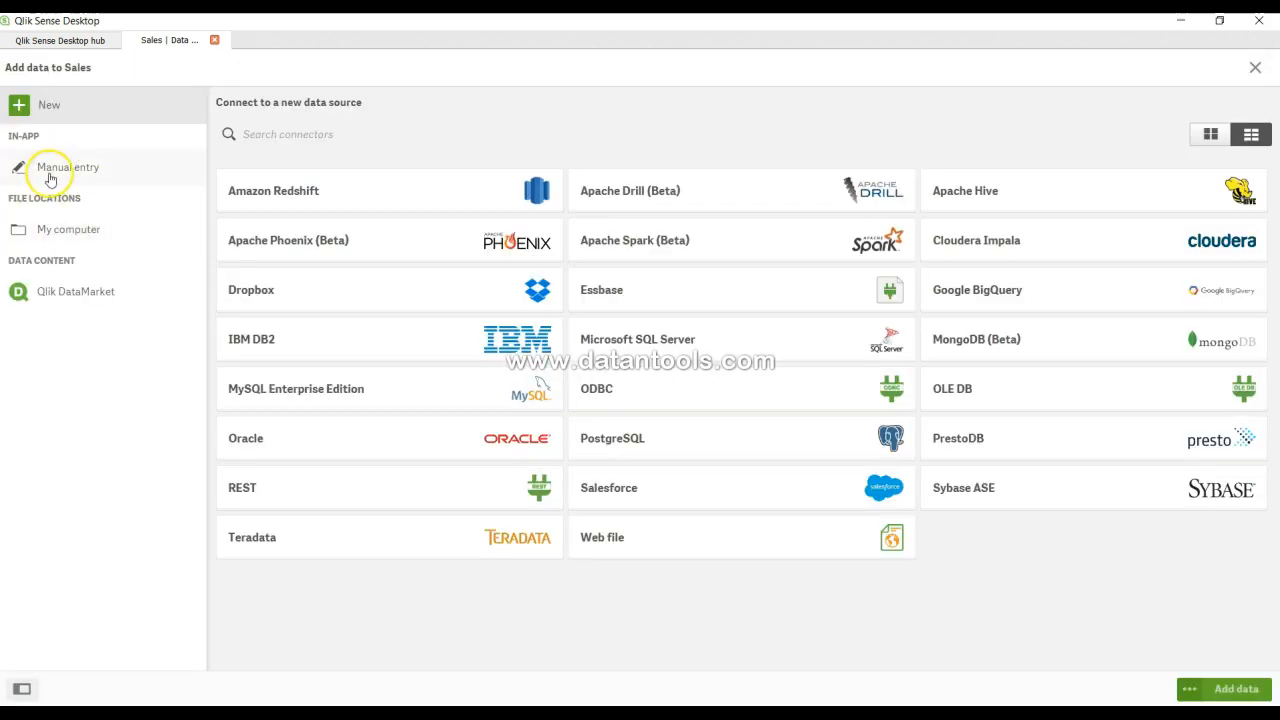
- Open sales.xls from the computer's Desktop folder as the data source
{"action": "left_click", "coordinate": [72, 232]}
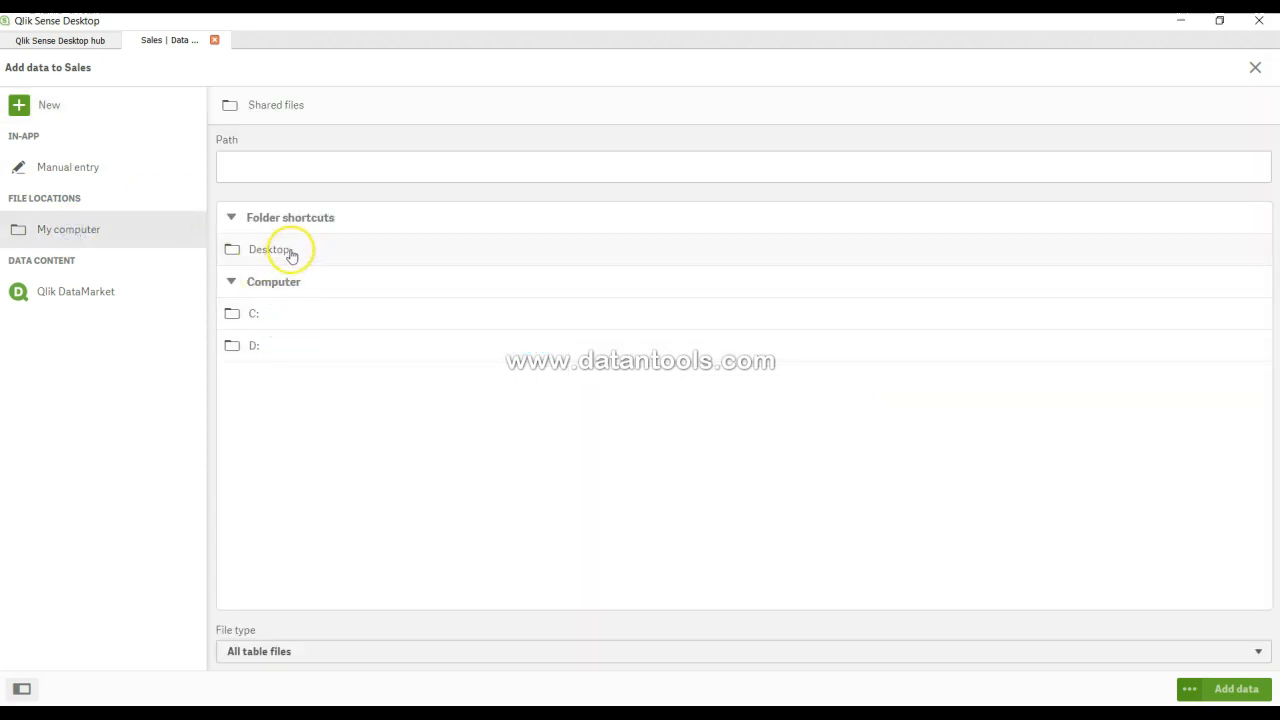
{"action": "left_click", "coordinate": [291, 251]}
{"action": "left_click", "coordinate": [303, 405]}
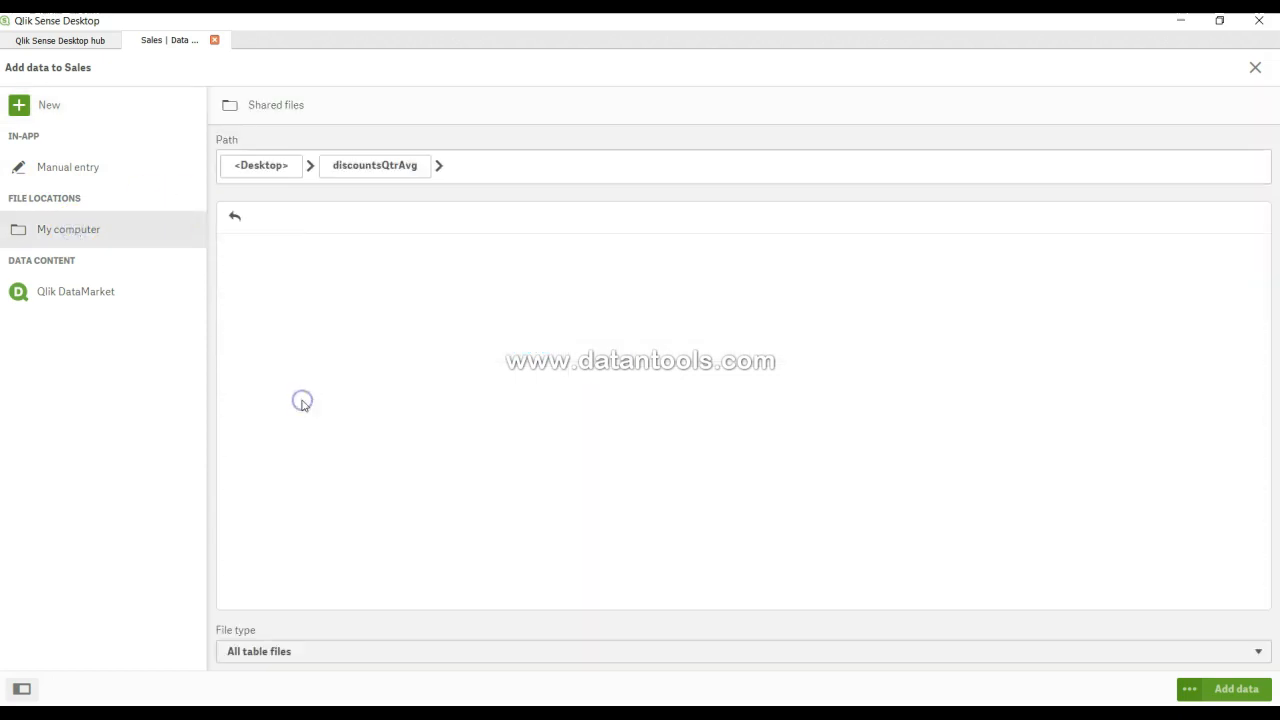
{"action": "left_click", "coordinate": [278, 167]}
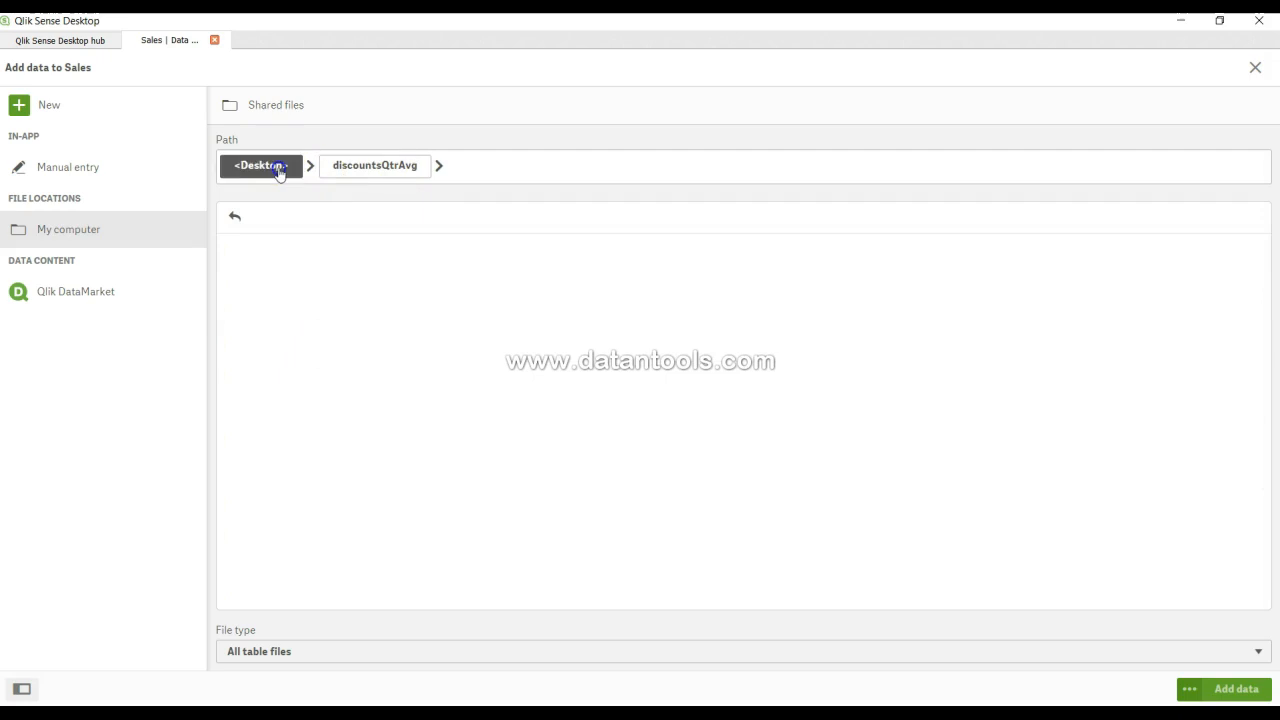
{"action": "scroll", "coordinate": [349, 376], "scroll_direction": "down", "scroll_amount": 15}
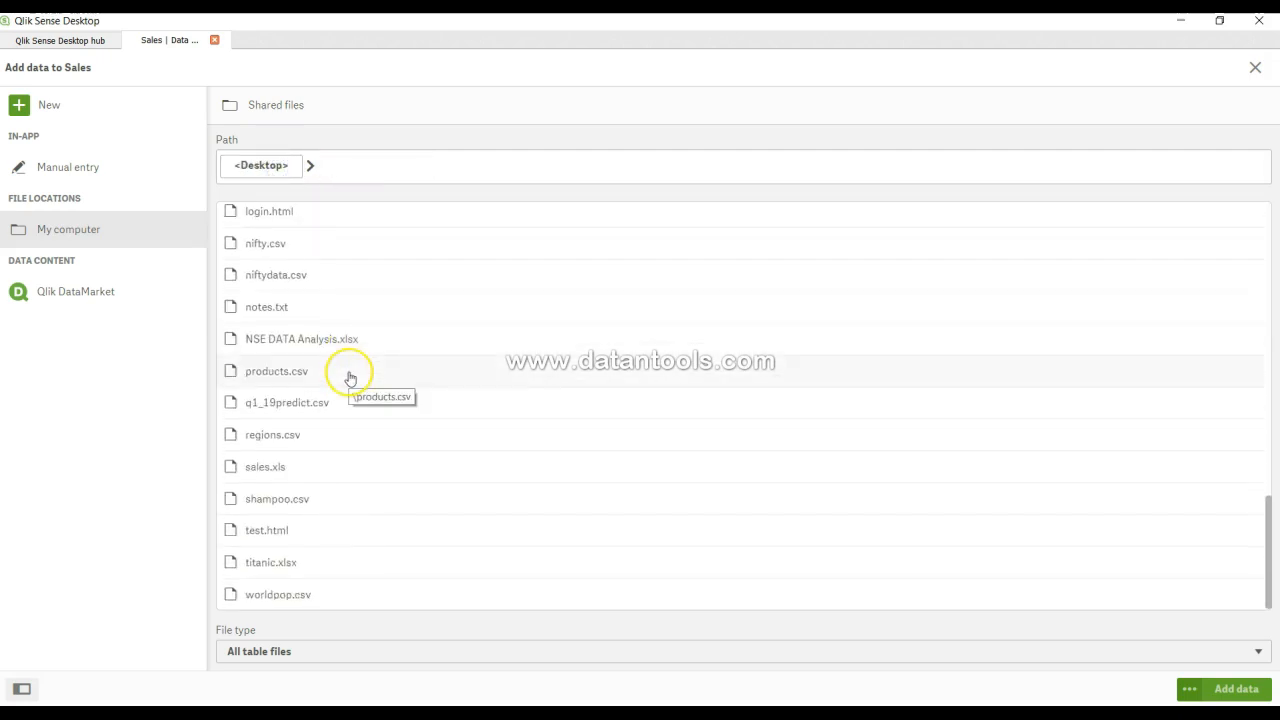
{"action": "left_click", "coordinate": [321, 467]}
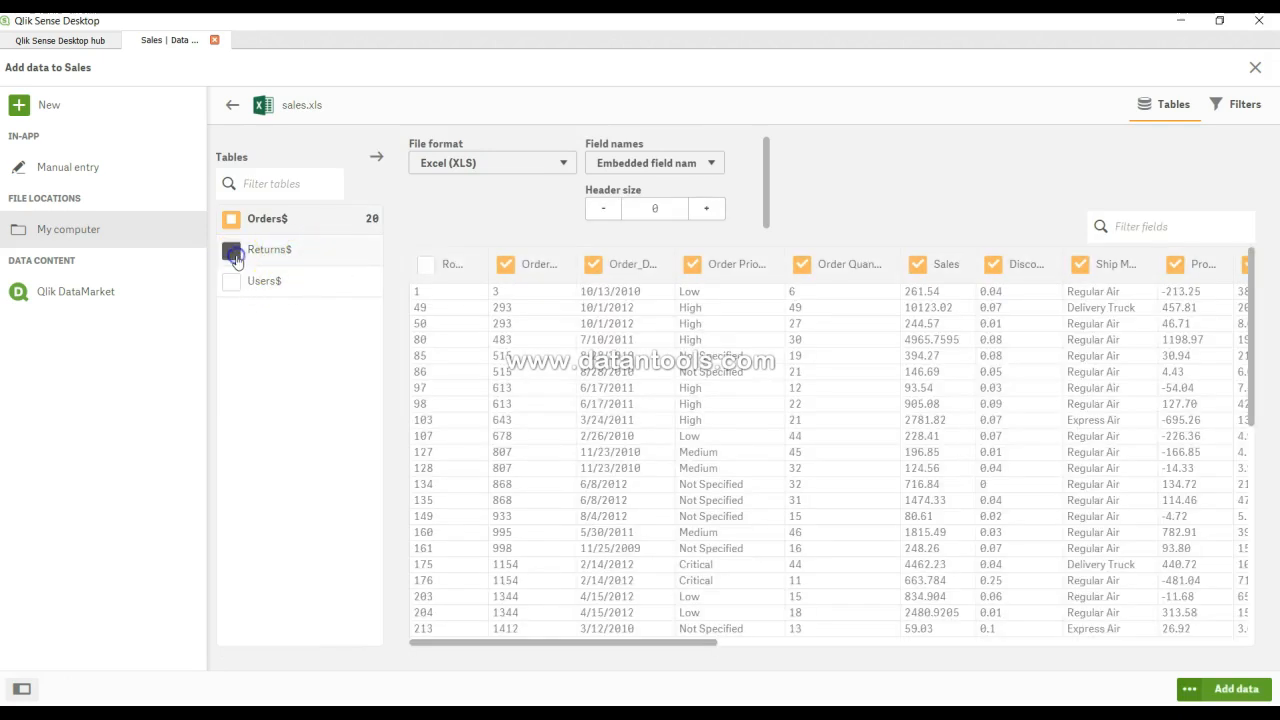
- Select only the Returns$ table with its Order ID and Status fields, leaving out Orders$, and add it
{"action": "left_click", "coordinate": [233, 253]}
{"action": "left_click", "coordinate": [232, 221]}
{"action": "left_click", "coordinate": [232, 222]}
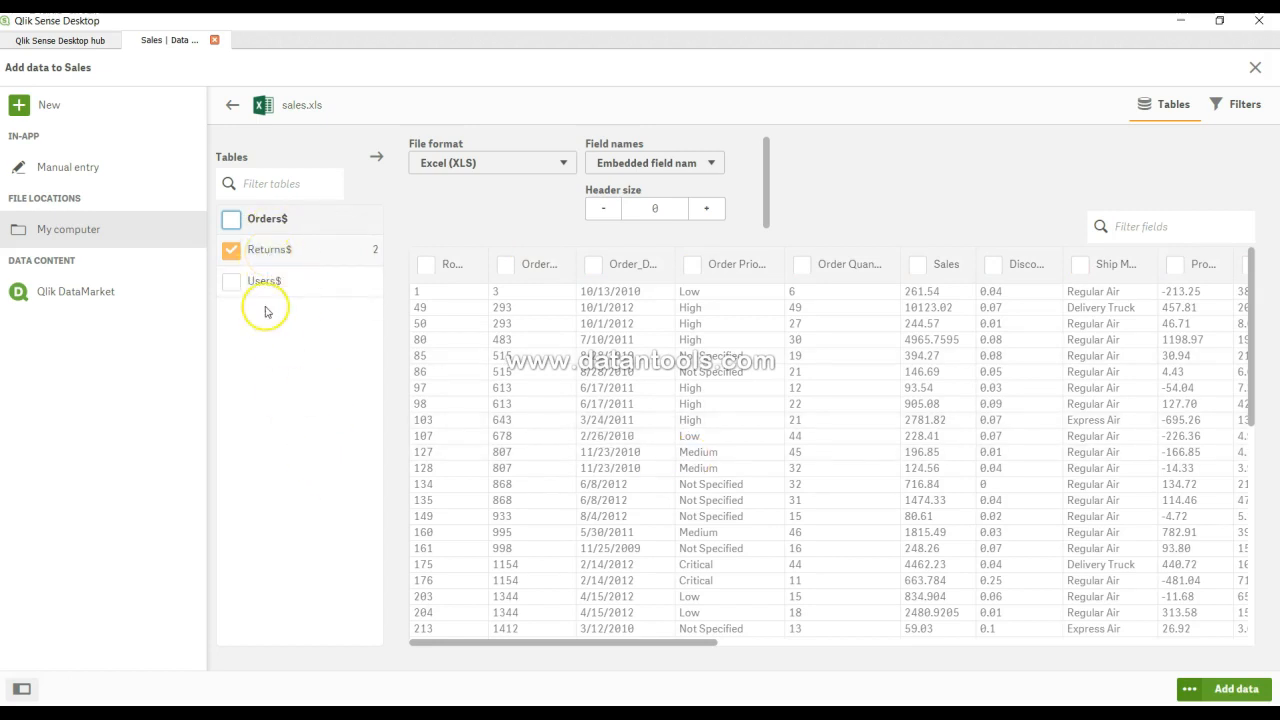
{"action": "left_click", "coordinate": [287, 256]}
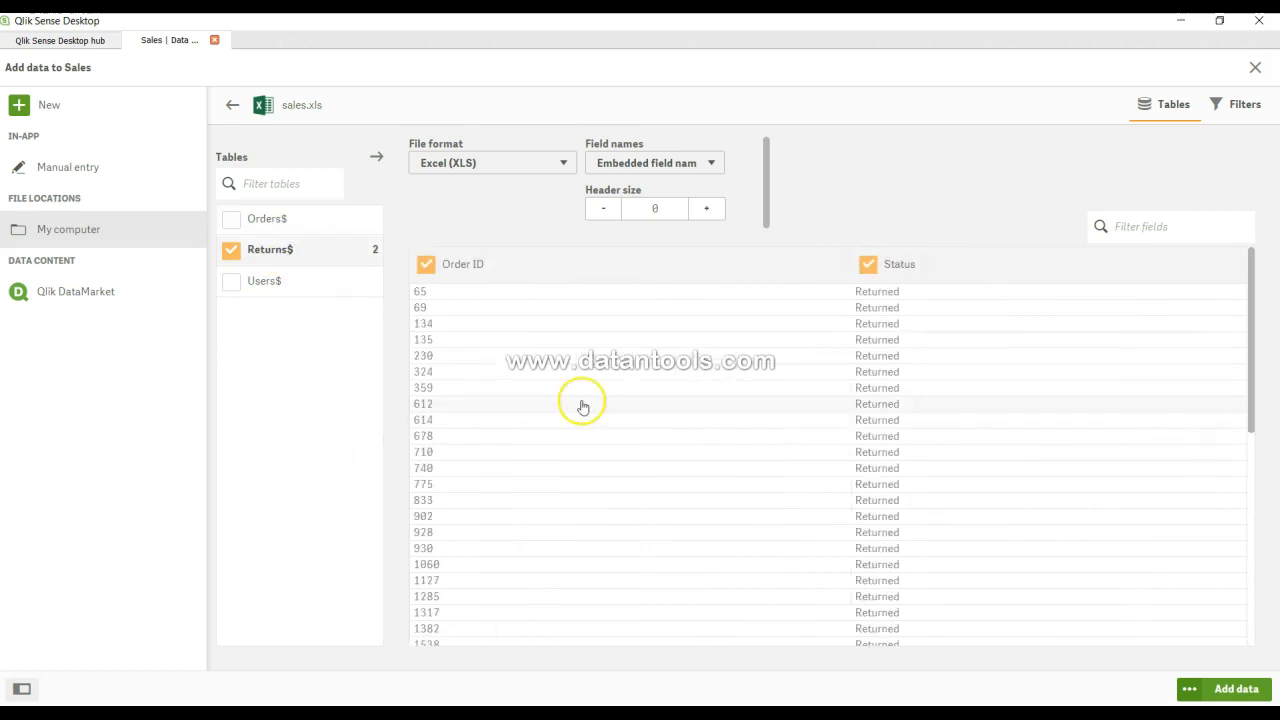
{"action": "left_click", "coordinate": [1226, 690]}
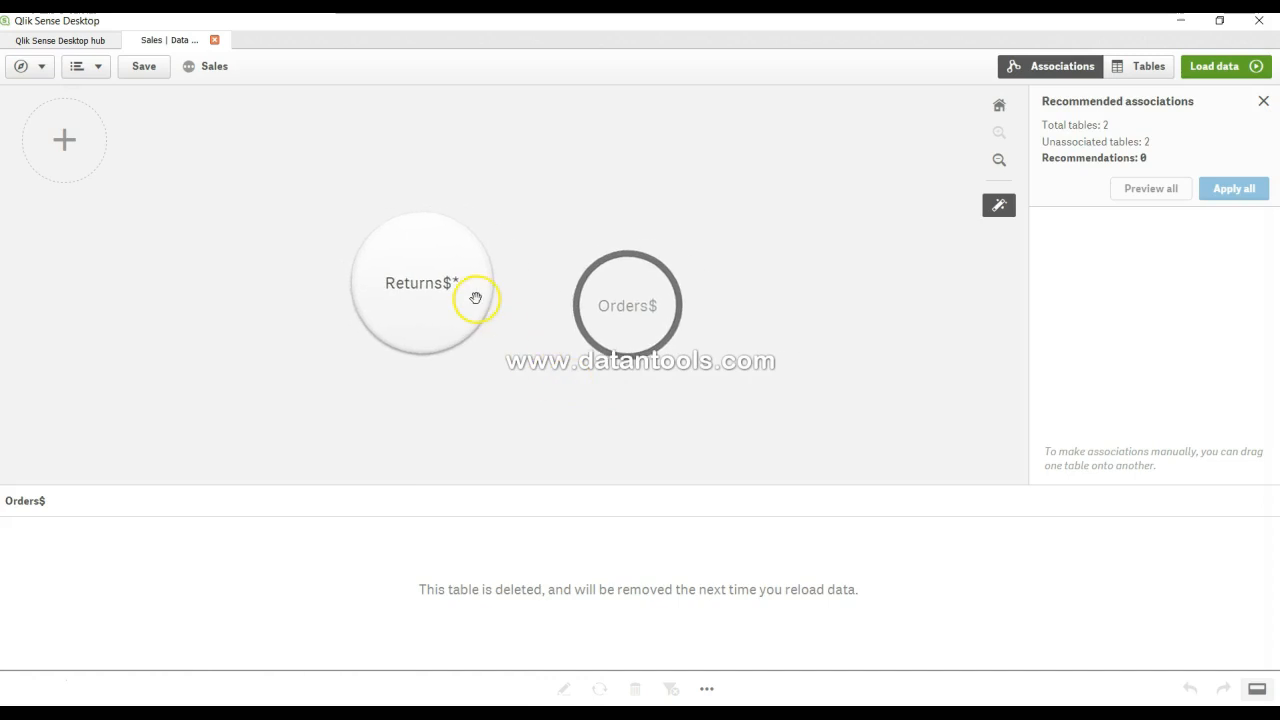
- Compare the previews of the Returns$ and Orders$ tables in the Associations view
{"action": "left_click", "coordinate": [459, 295]}
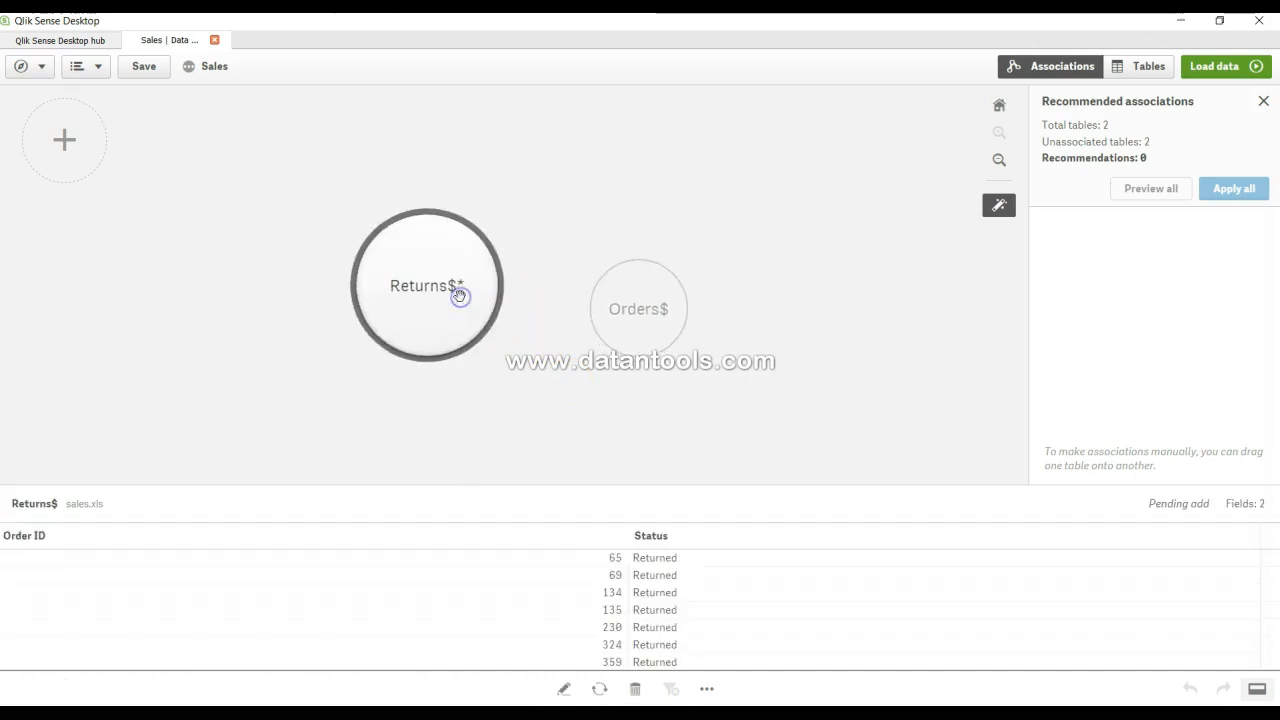
{"action": "left_click", "coordinate": [641, 320]}
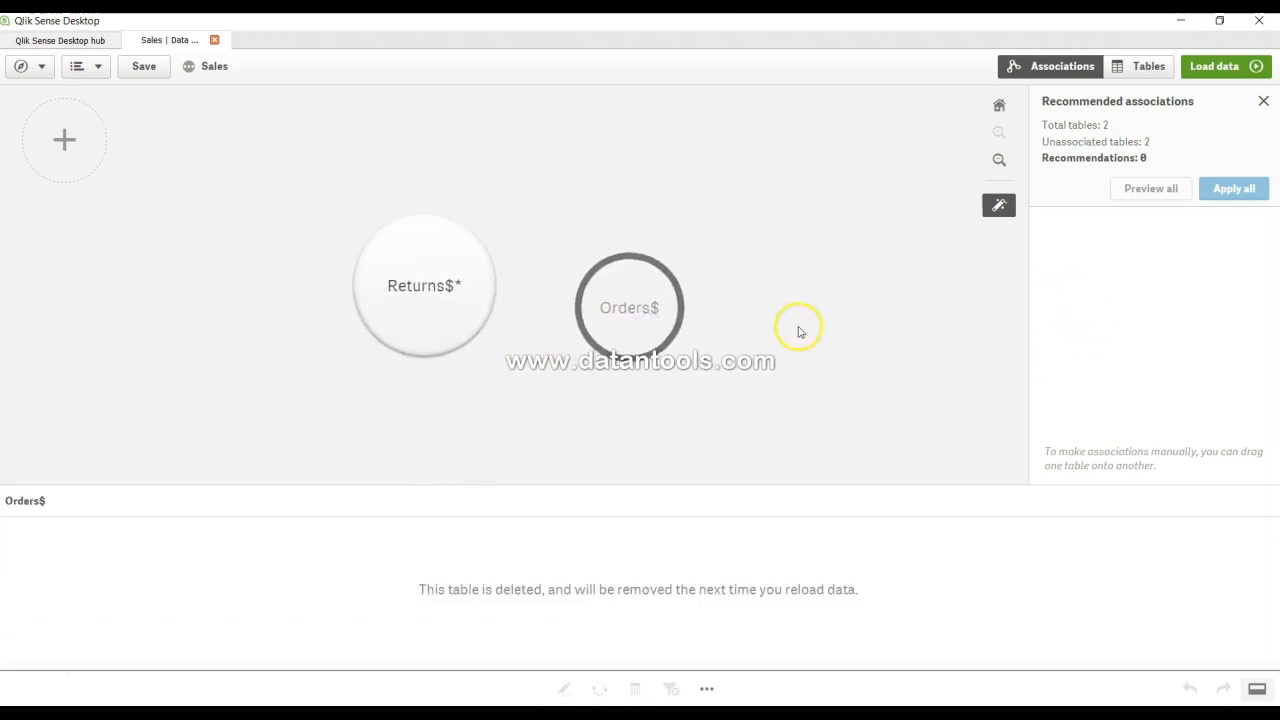
{"action": "left_click", "coordinate": [463, 300]}
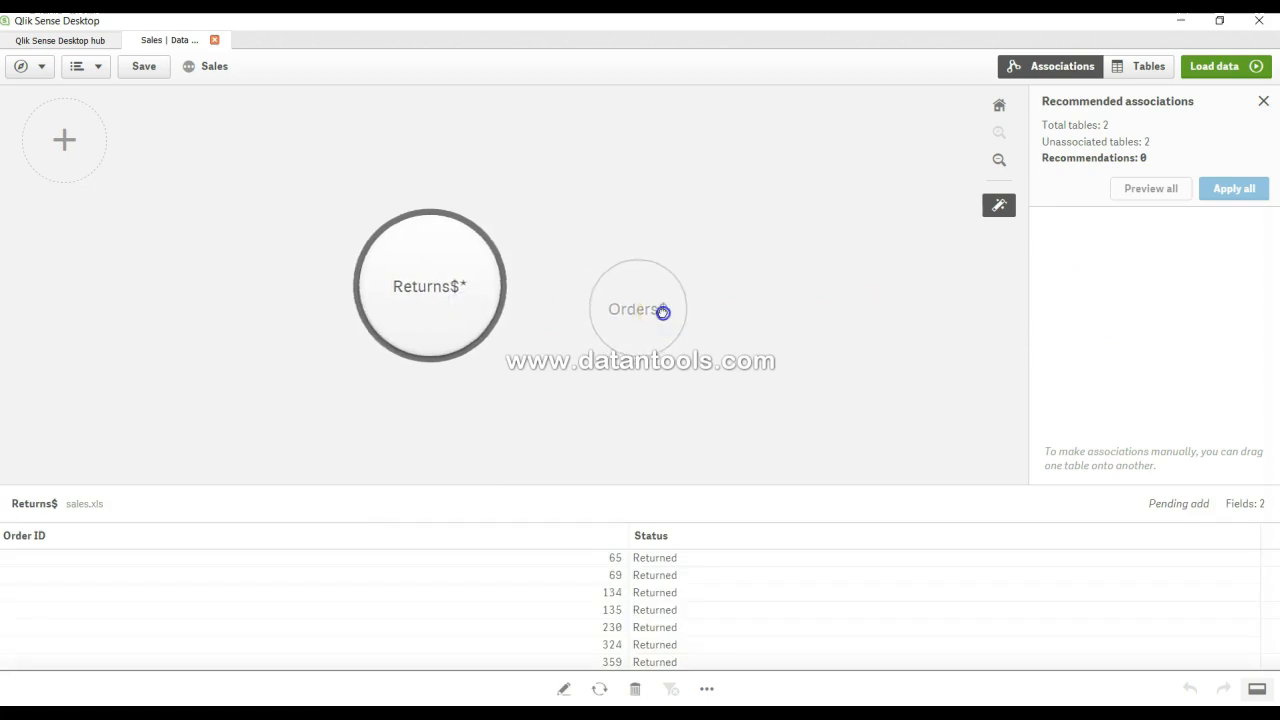
- Add the Orders$ table from sales.xls in the computer's Desktop folder and apply the recommended Order ID association with Returns$
{"action": "left_click", "coordinate": [662, 311]}
{"action": "left_click", "coordinate": [63, 138]}
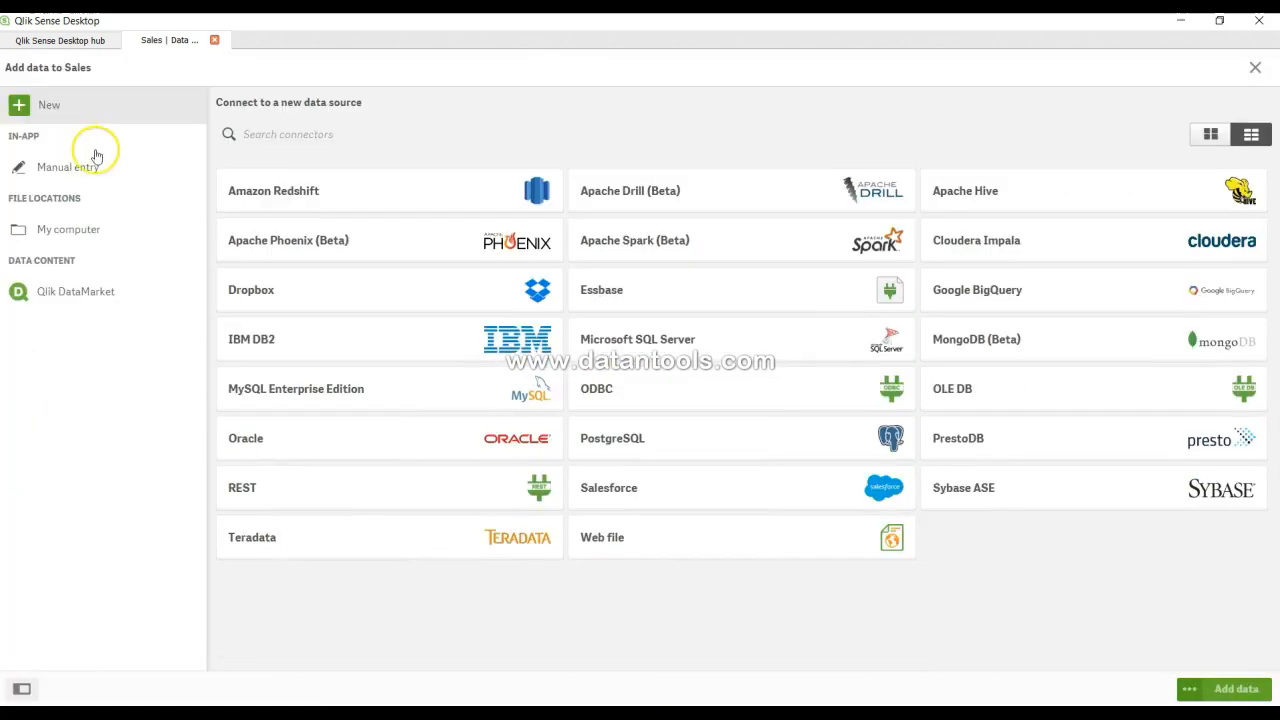
{"action": "left_click", "coordinate": [85, 229]}
{"action": "scroll", "coordinate": [420, 314], "scroll_direction": "down", "scroll_amount": 10}
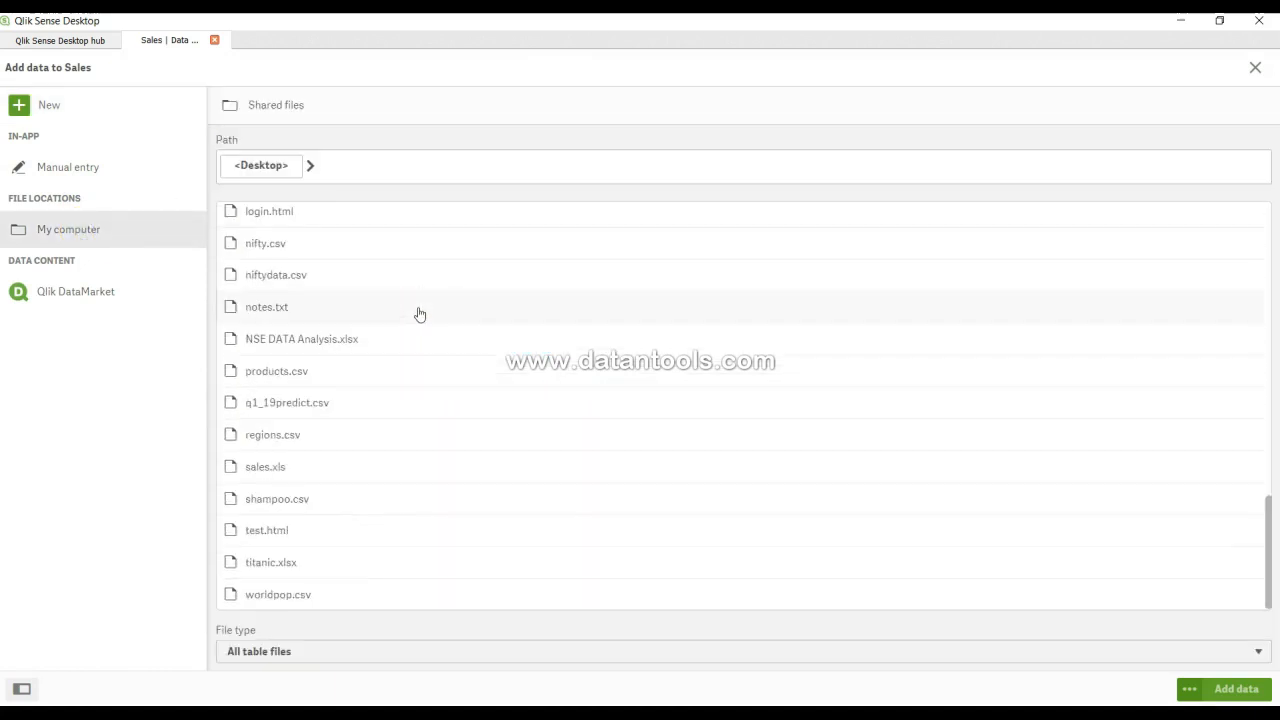
{"action": "left_click", "coordinate": [316, 464]}
{"action": "left_click", "coordinate": [231, 218]}
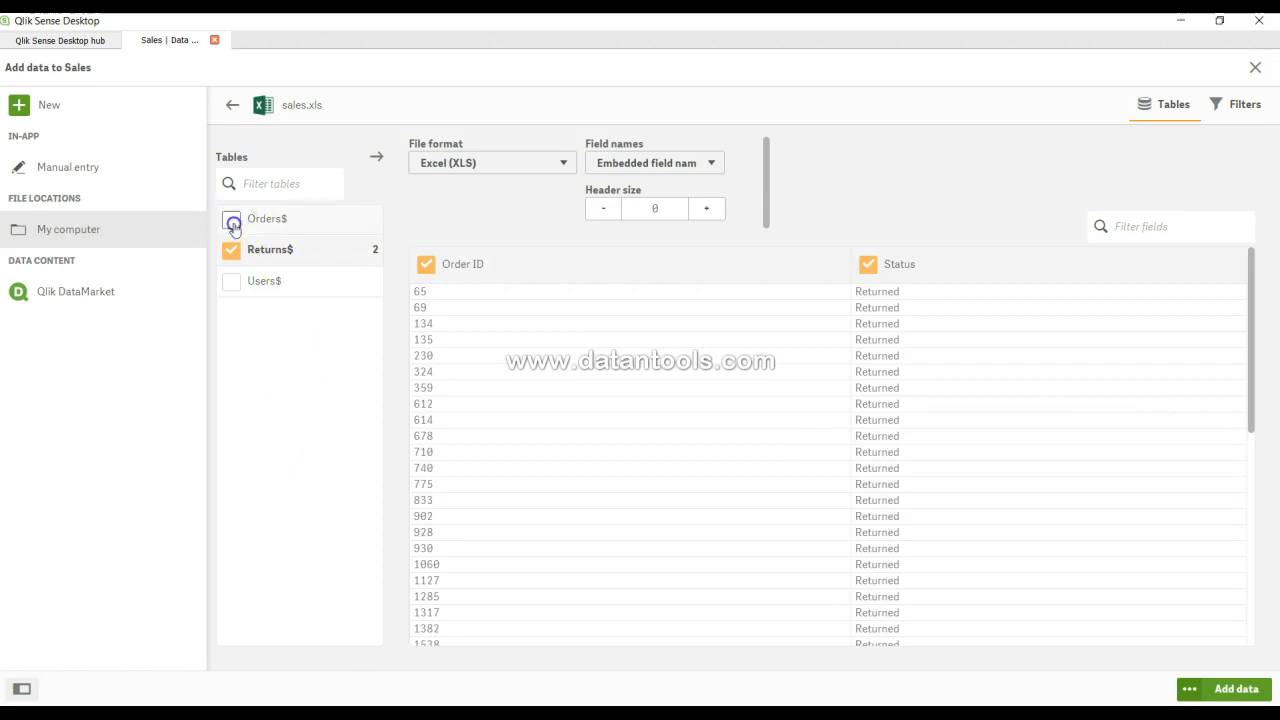
{"action": "left_click", "coordinate": [1235, 692]}
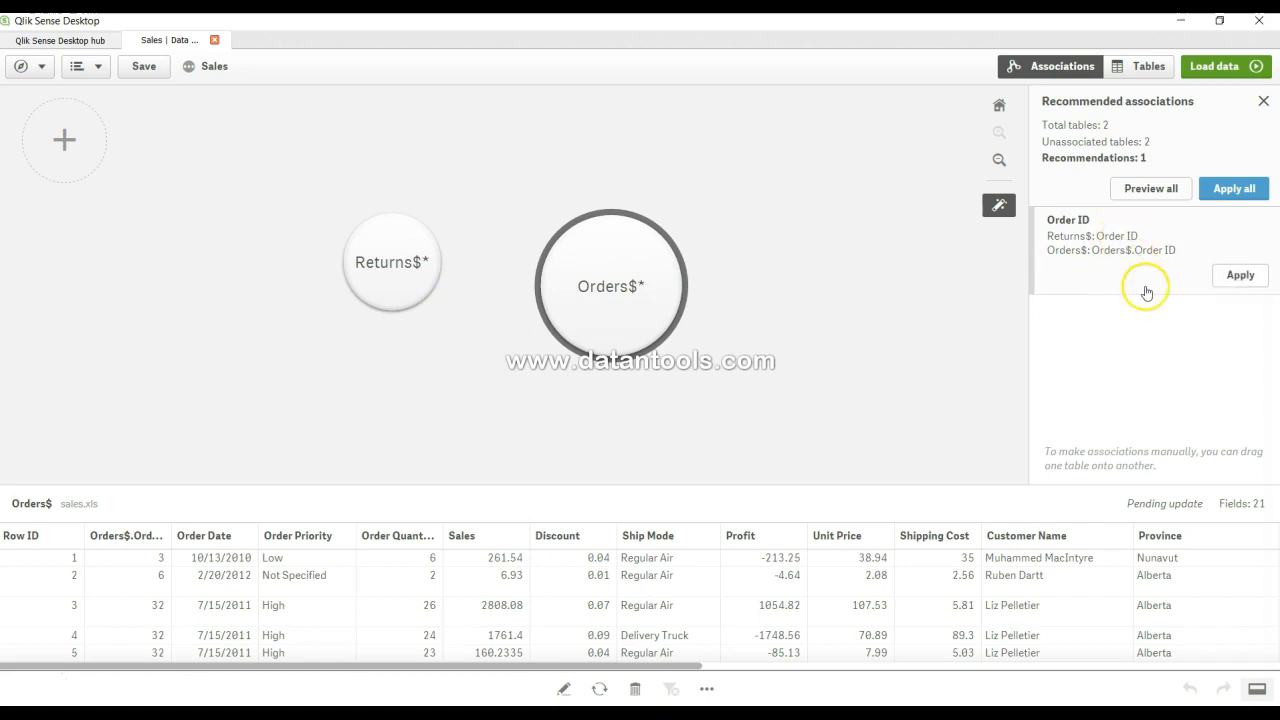
{"action": "left_click", "coordinate": [1235, 275]}
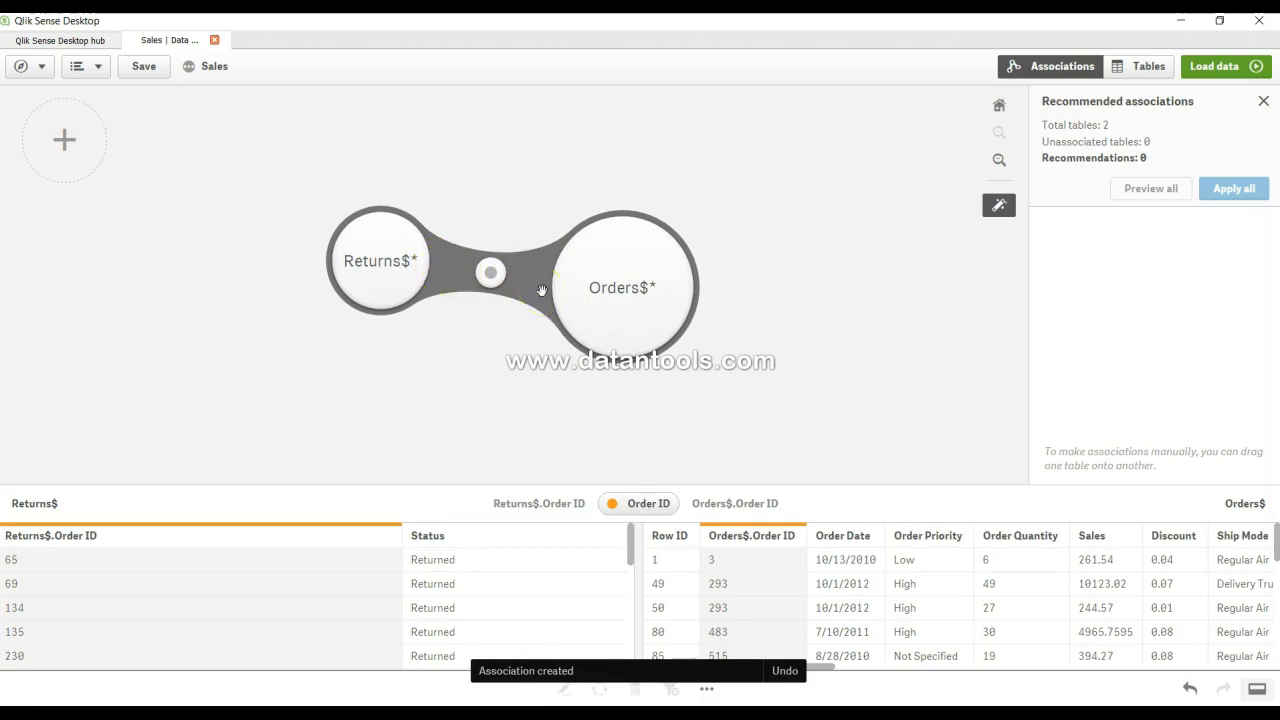
{"action": "left_click", "coordinate": [44, 74]}
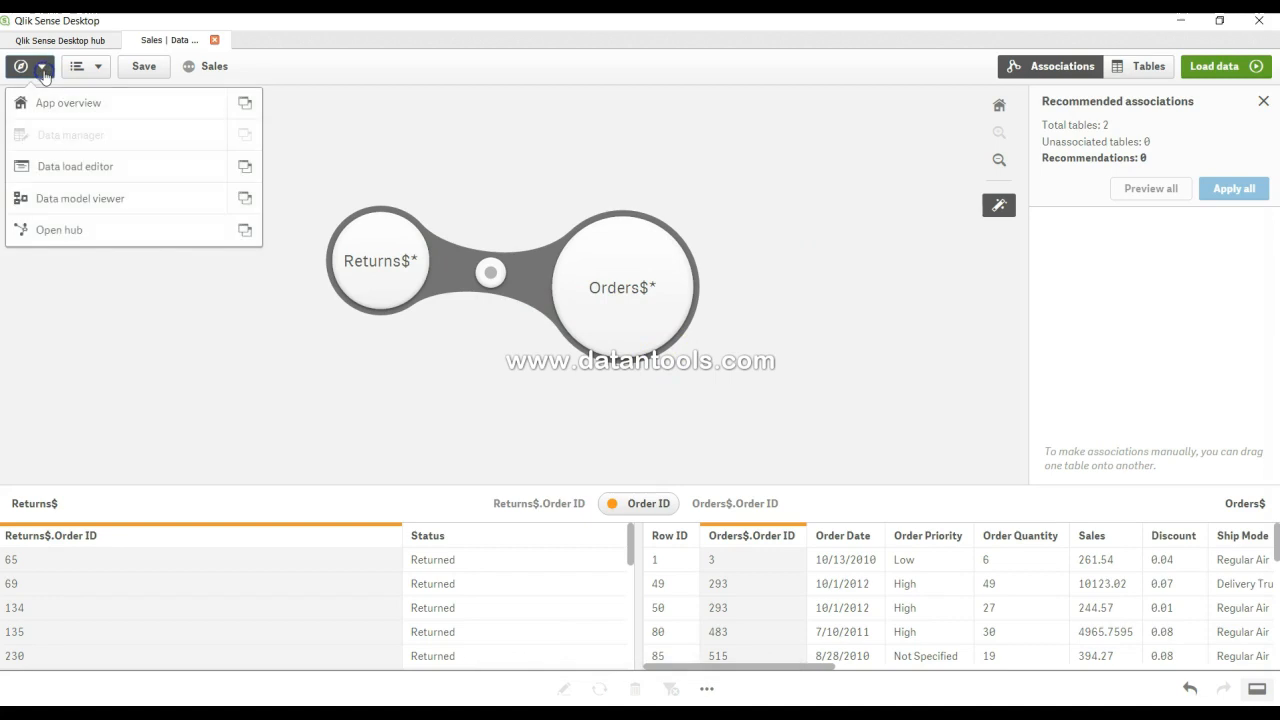
{"action": "left_click", "coordinate": [66, 199]}
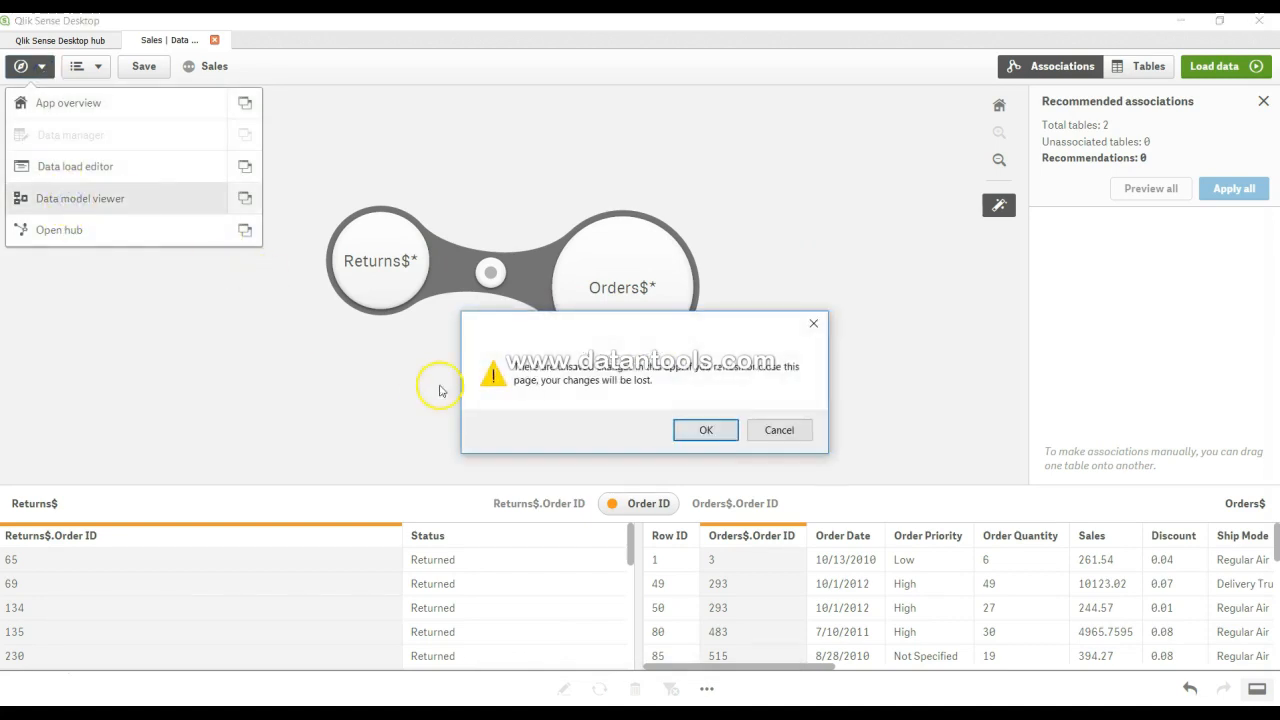
{"action": "left_click", "coordinate": [777, 432]}
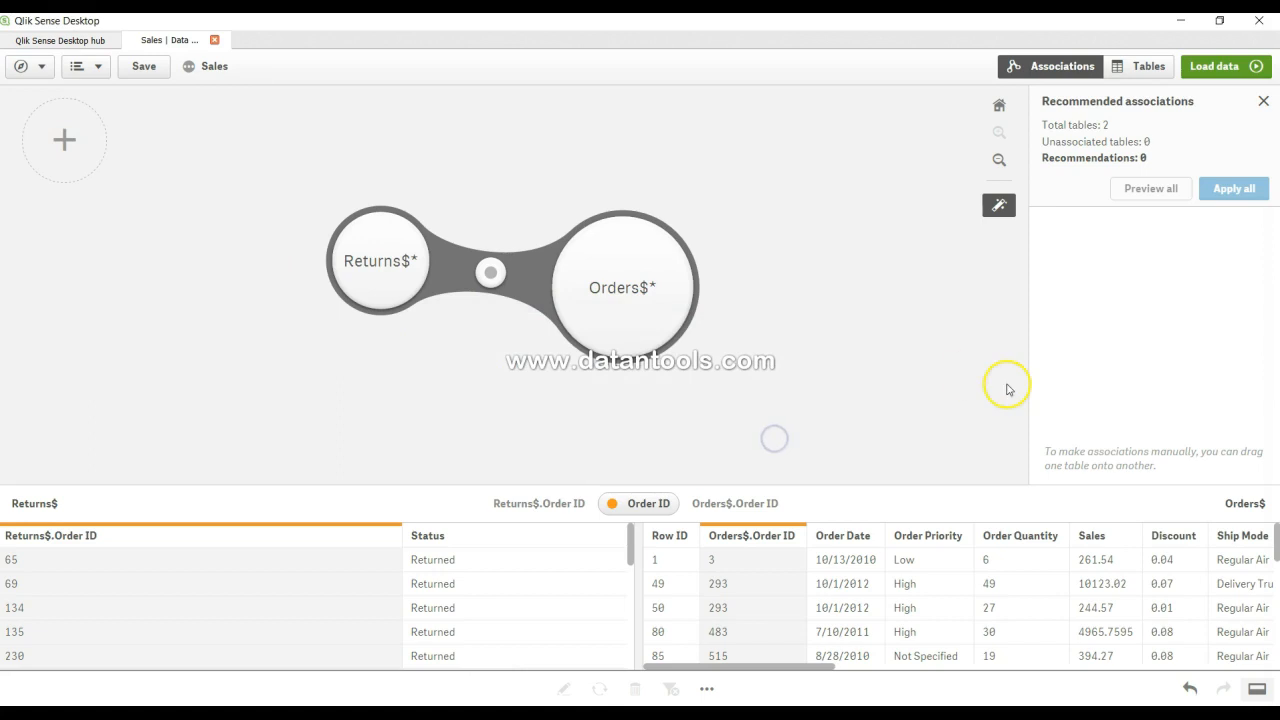
- Load the associated tables' data into the Sales app and open the data model viewer
{"action": "left_click", "coordinate": [1213, 70]}
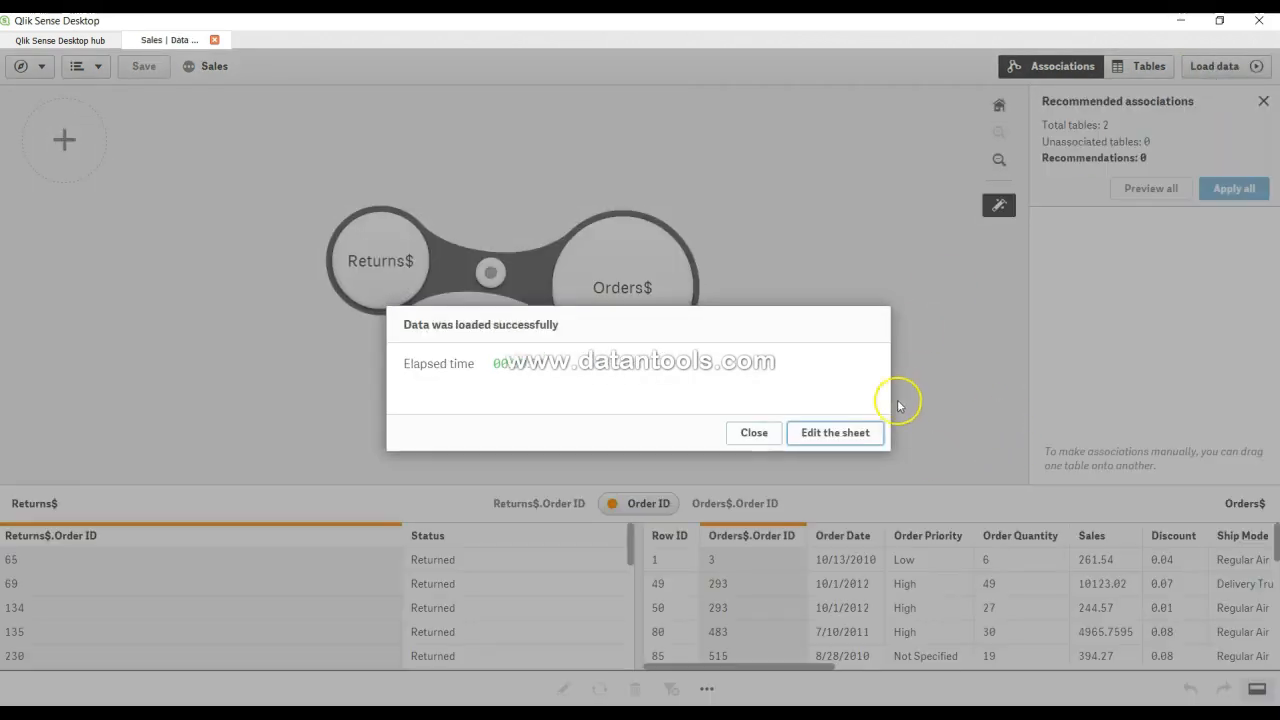
{"action": "left_click", "coordinate": [851, 434]}
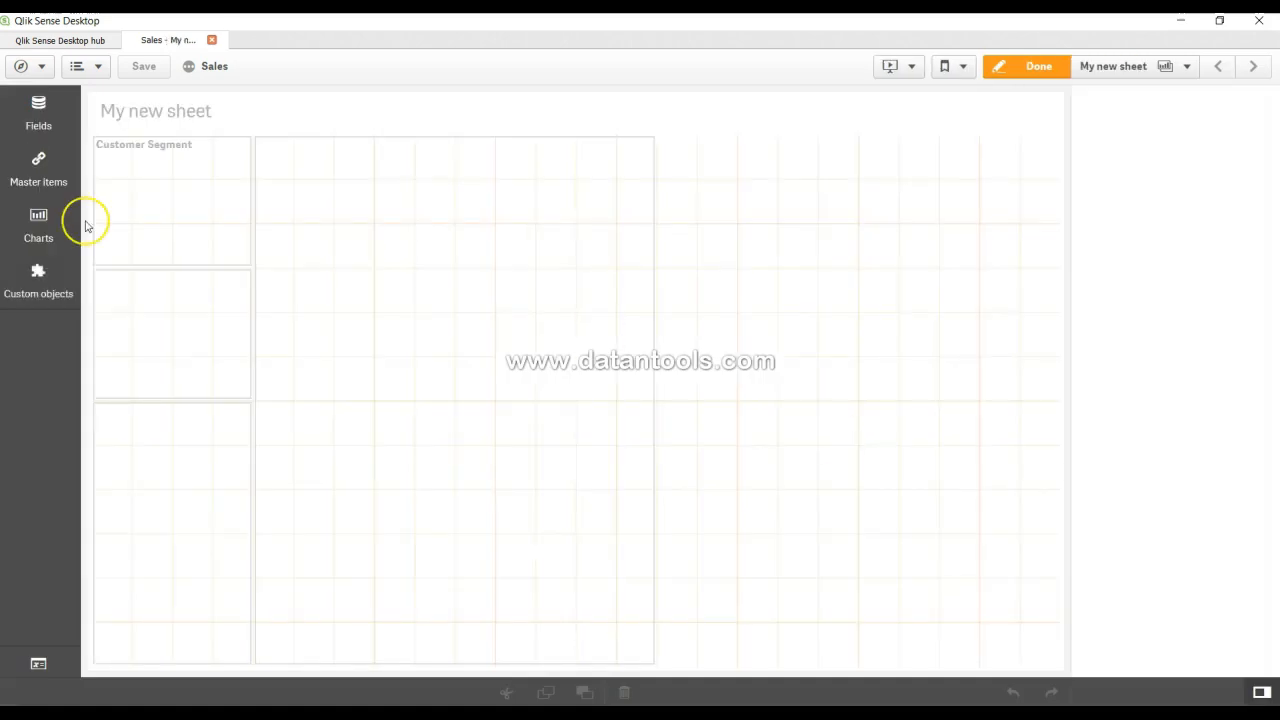
{"action": "left_click", "coordinate": [31, 72]}
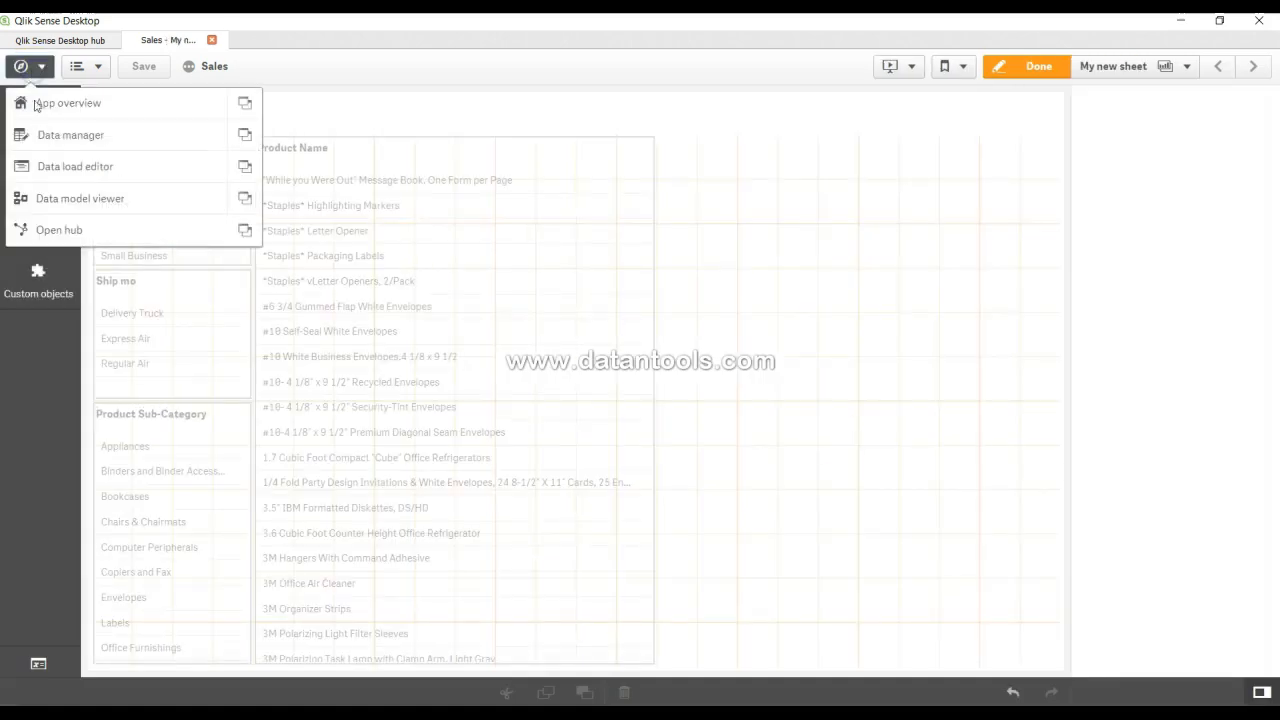
{"action": "left_click", "coordinate": [70, 199]}
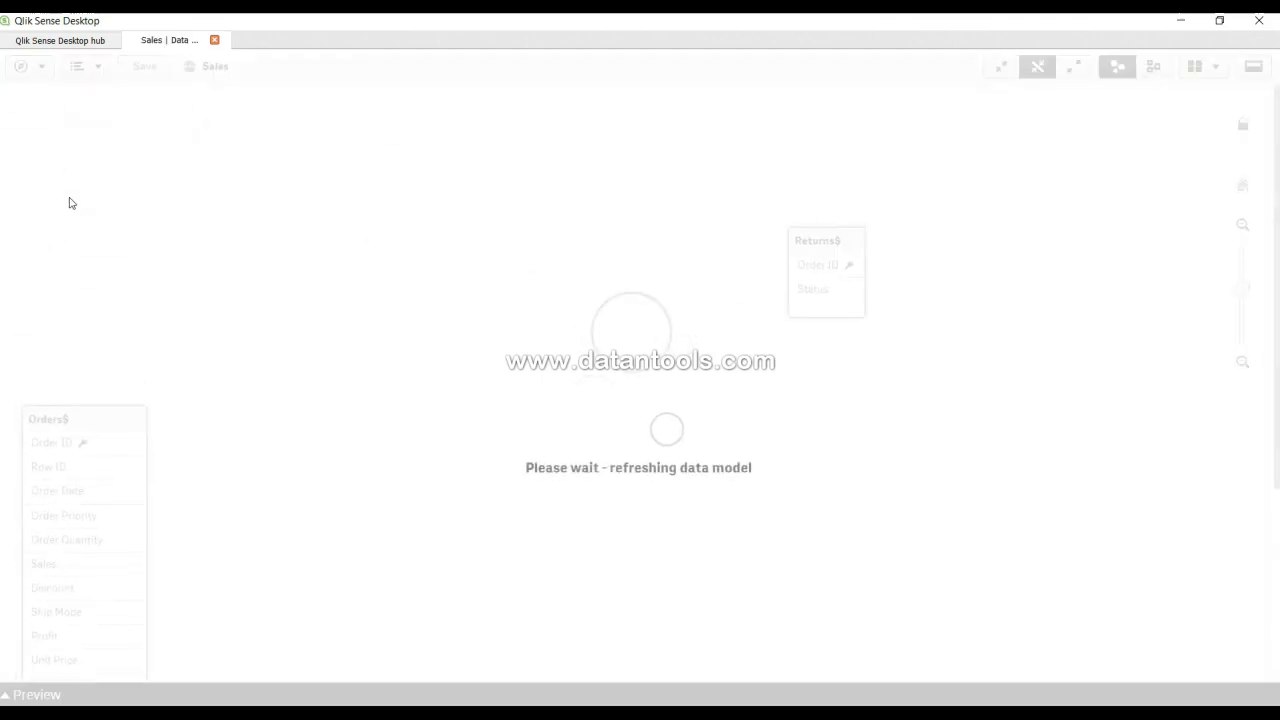
- Move the Orders$ table level with Returns$ in the data model and resize it to list its fields down to Profit
{"action": "left_click_drag", "start_coordinate": [140, 449], "coordinate": [520, 259]}
{"action": "left_click_drag", "start_coordinate": [517, 314], "coordinate": [529, 503]}
{"action": "left_click_drag", "start_coordinate": [912, 317], "coordinate": [917, 426]}
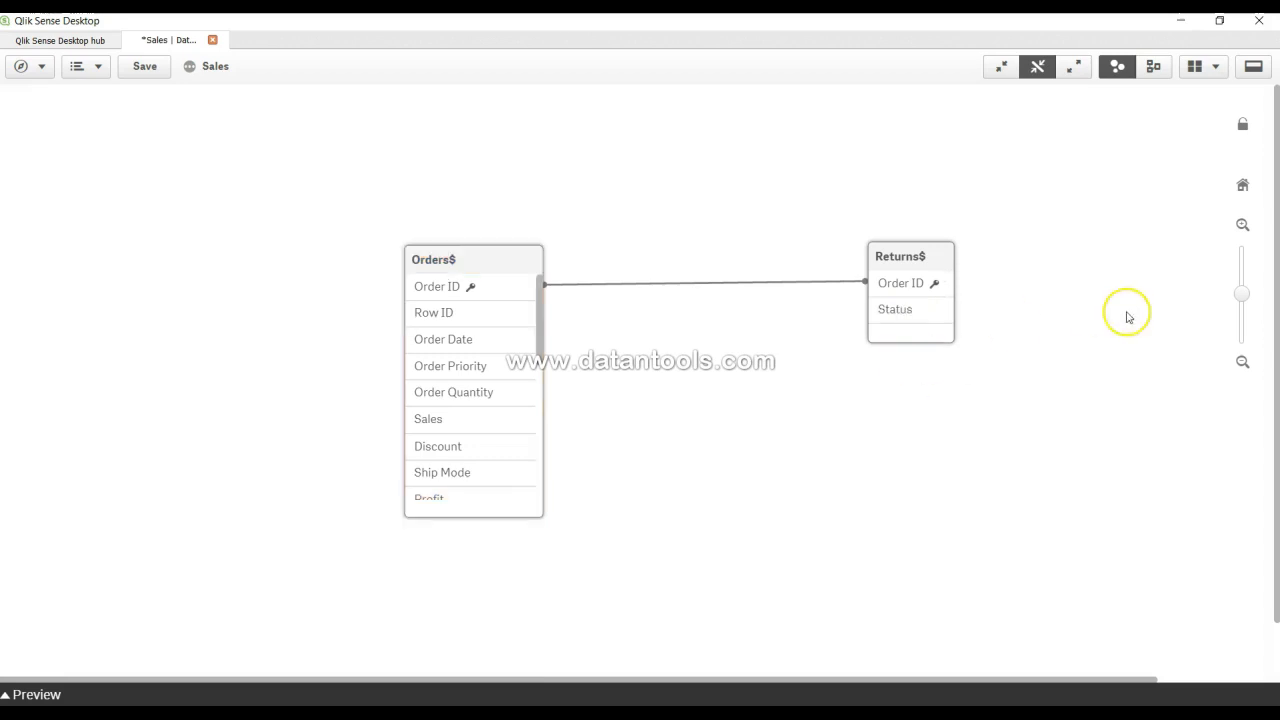
- Switch the data model to the source table view and back to the internal table view
{"action": "left_click", "coordinate": [1155, 72]}
{"action": "left_click", "coordinate": [1118, 68]}
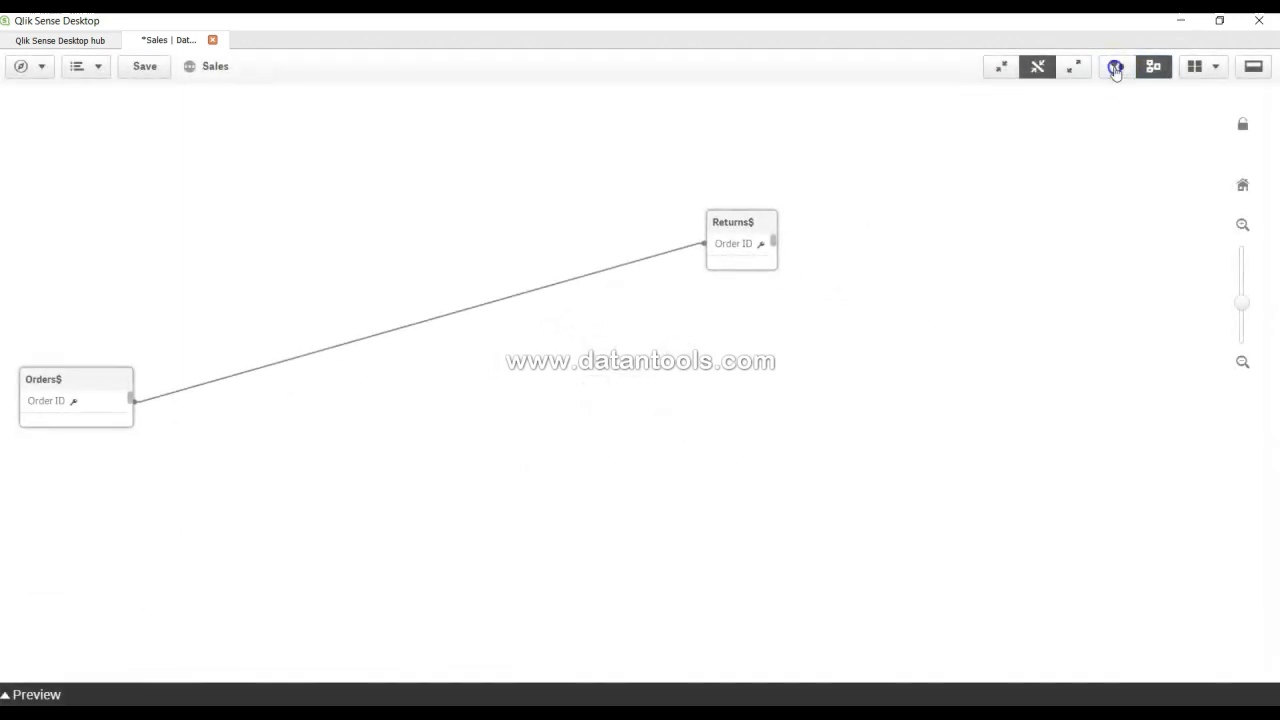
{"action": "left_click", "coordinate": [1115, 68]}
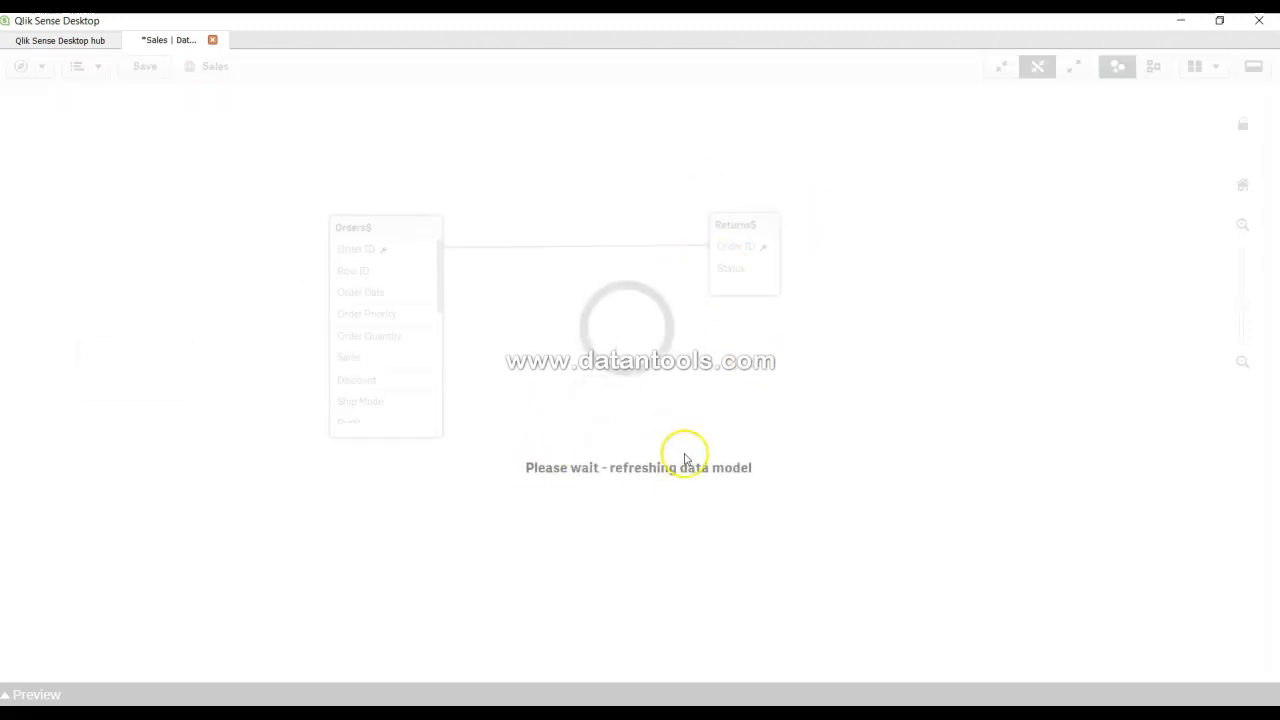
- Select Order ID, Row ID, Order Date and Order Priority in Orders$ to examine which field links to Returns$
{"action": "left_click", "coordinate": [367, 252]}
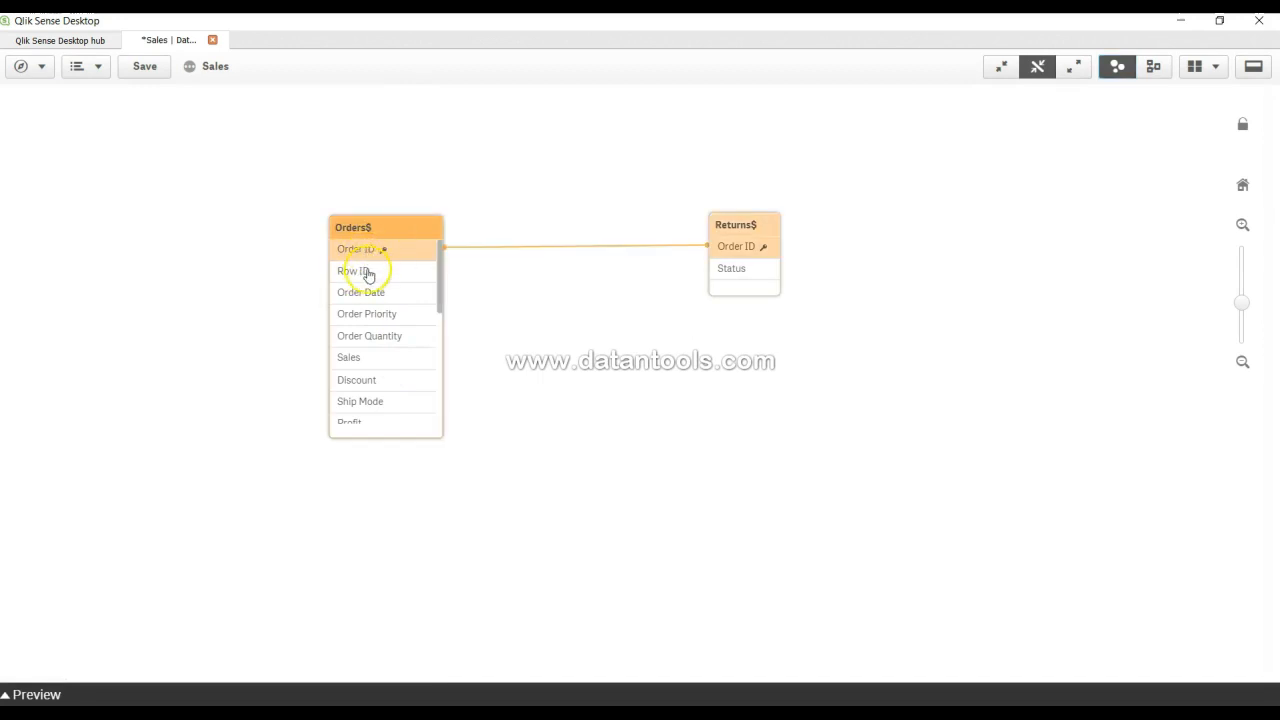
{"action": "left_click", "coordinate": [366, 272]}
{"action": "left_click", "coordinate": [373, 296]}
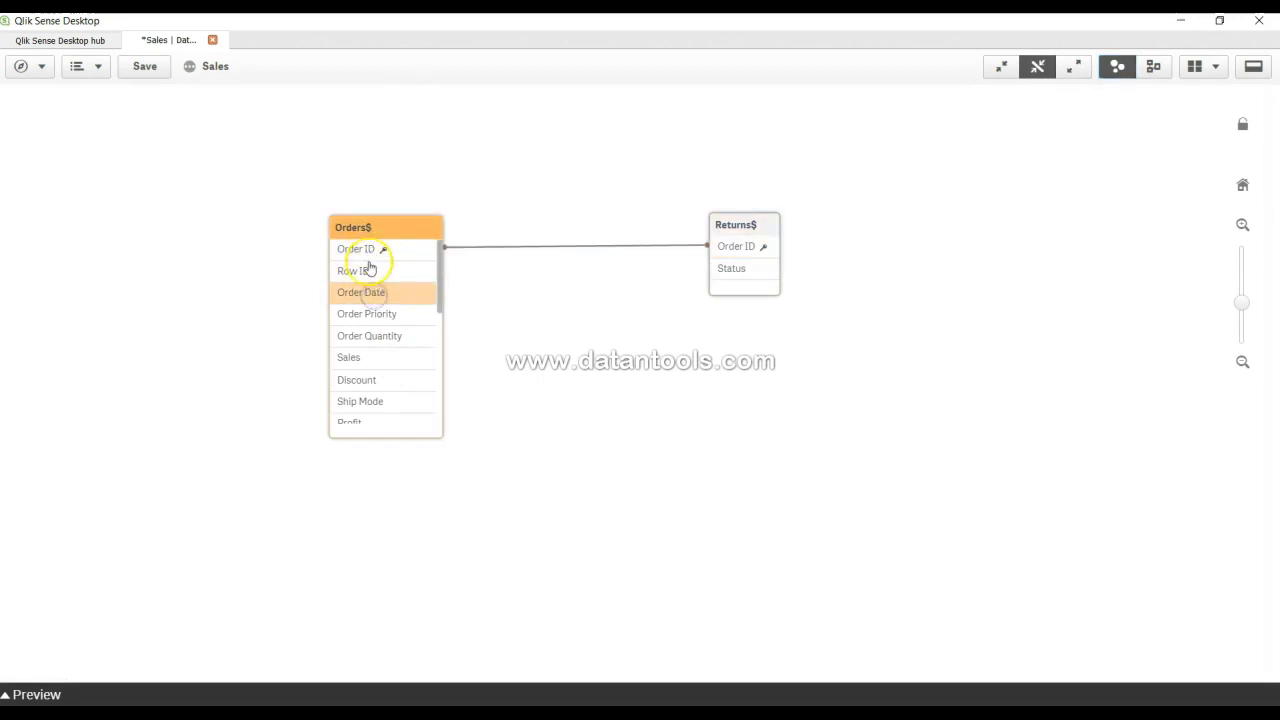
{"action": "left_click", "coordinate": [379, 317]}
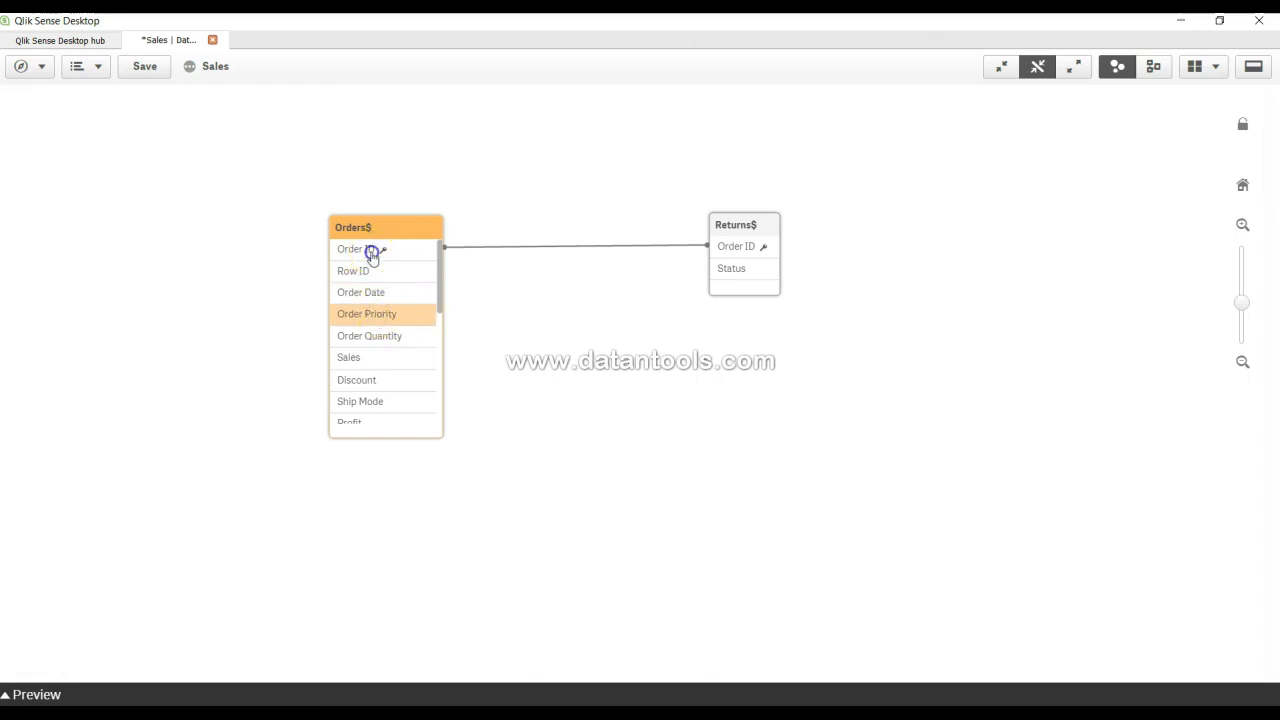
{"action": "left_click", "coordinate": [371, 252]}
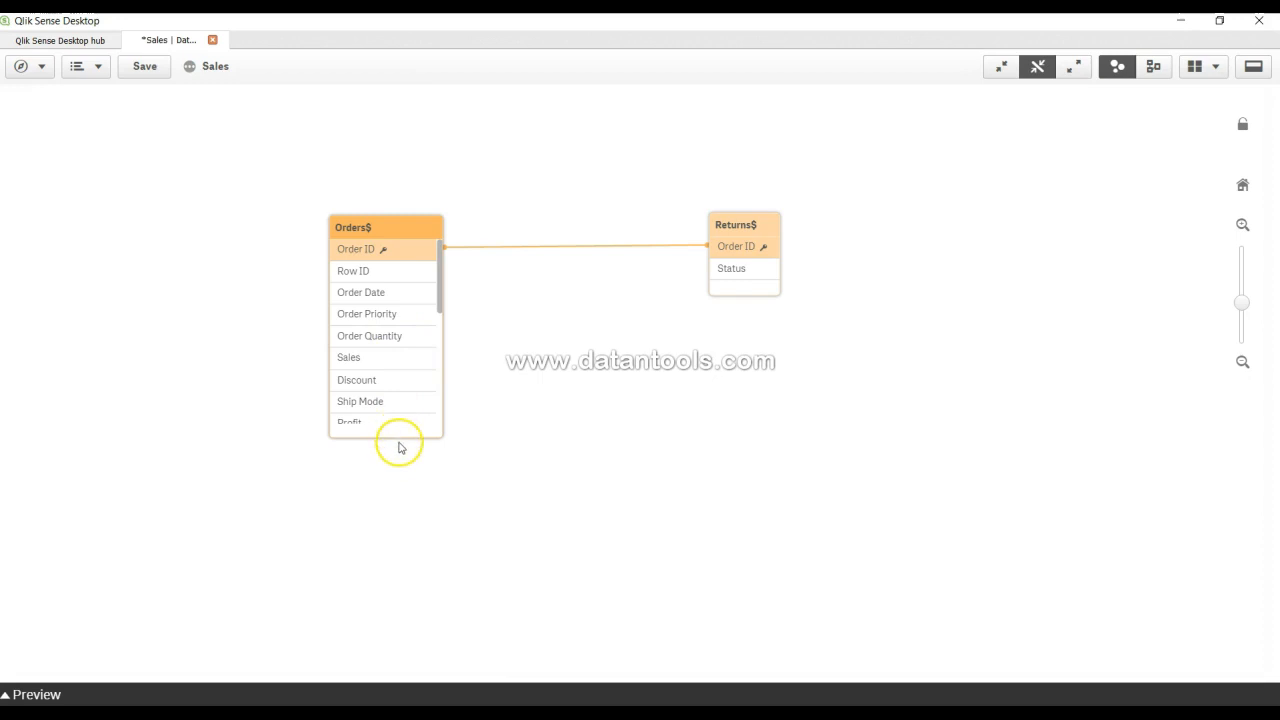
- Lengthen the Orders$ table to list its fields down to Customer Name and highlight its Order ID key
{"action": "left_click_drag", "start_coordinate": [399, 436], "coordinate": [406, 506]}
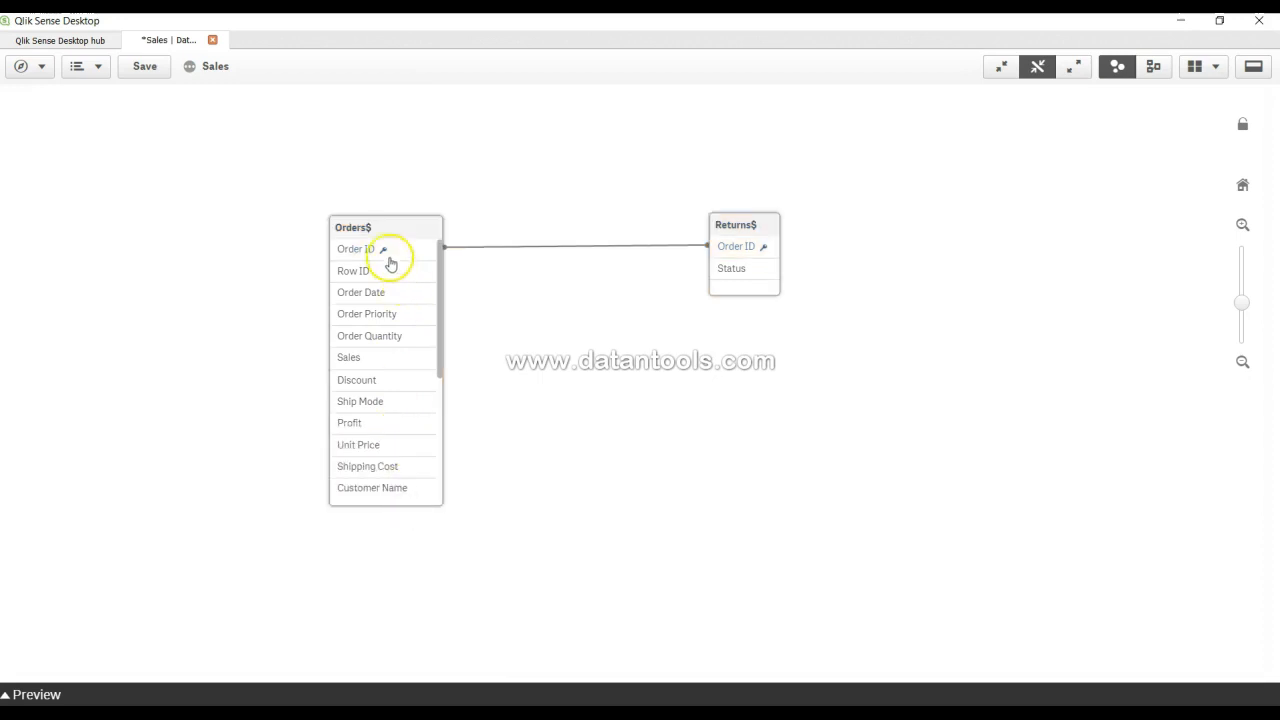
{"action": "left_click", "coordinate": [378, 250]}
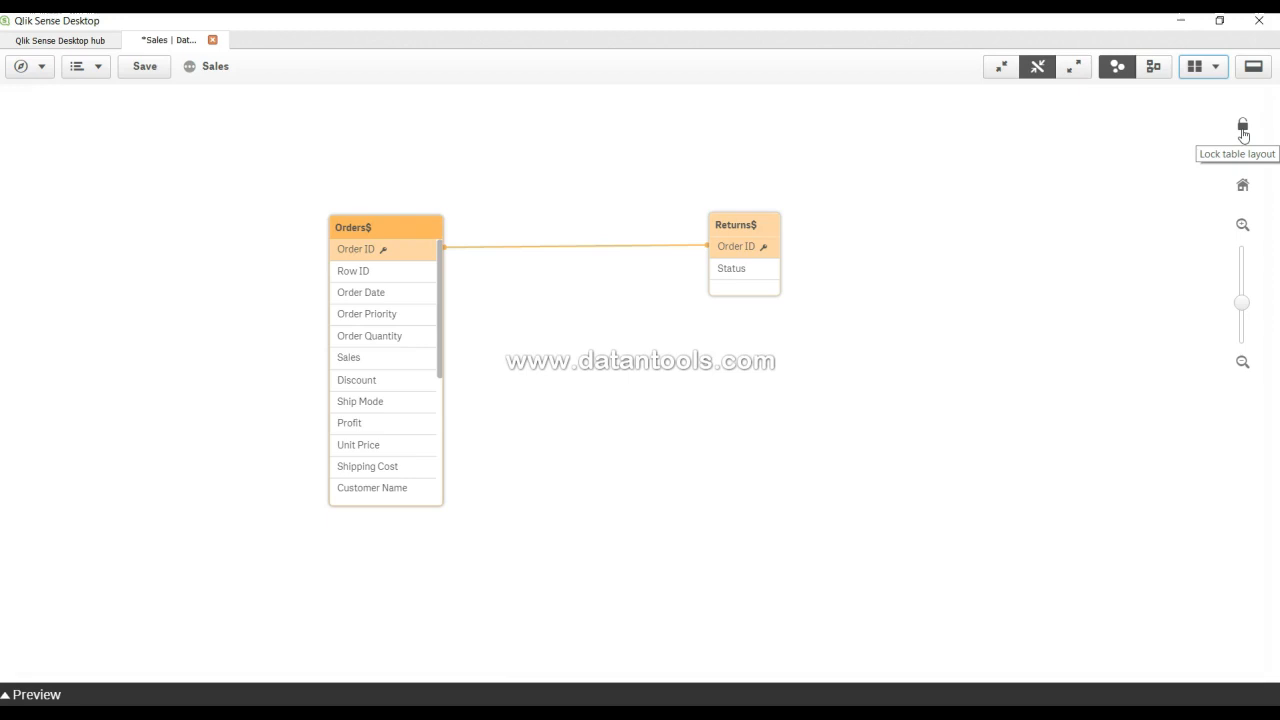
{"action": "mouse_move", "coordinate": [1243, 303]}
{"action": "left_mouse_down"}
{"action": "mouse_move", "coordinate": [1244, 287]}
{"action": "mouse_move", "coordinate": [1245, 315]}
{"action": "left_mouse_up"}
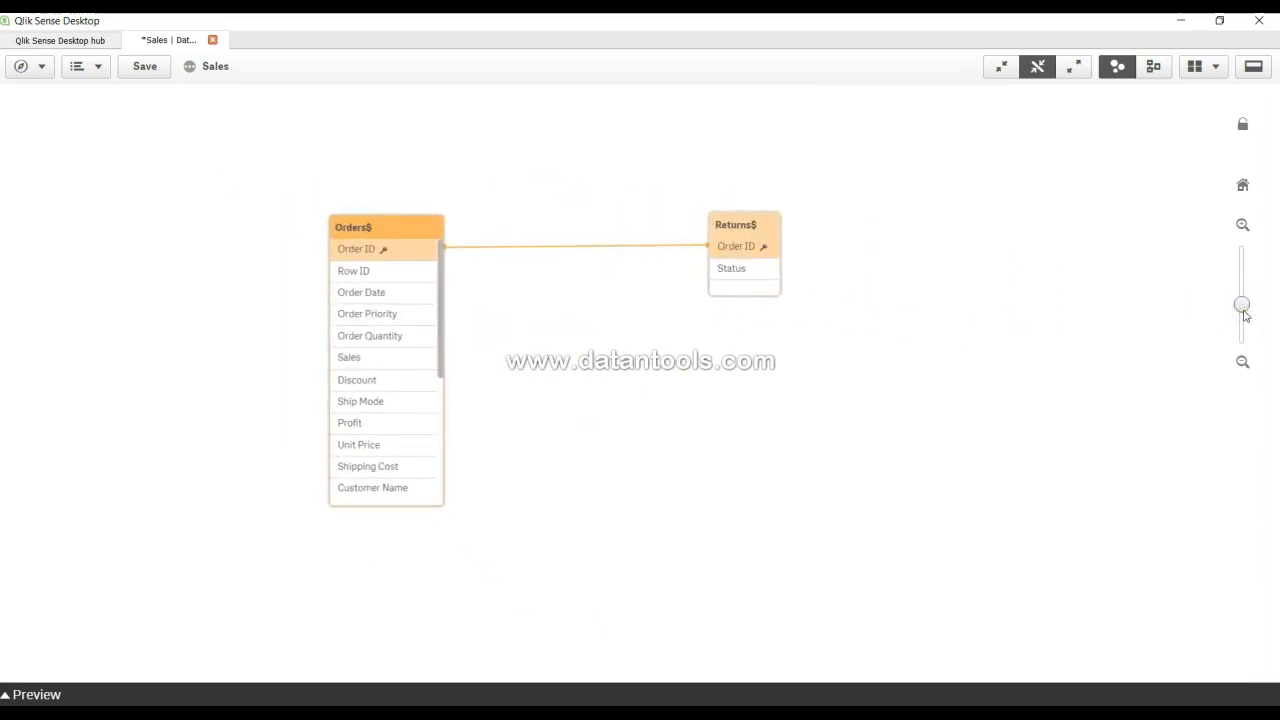
{"action": "left_click_drag", "start_coordinate": [1245, 315], "coordinate": [1245, 332]}
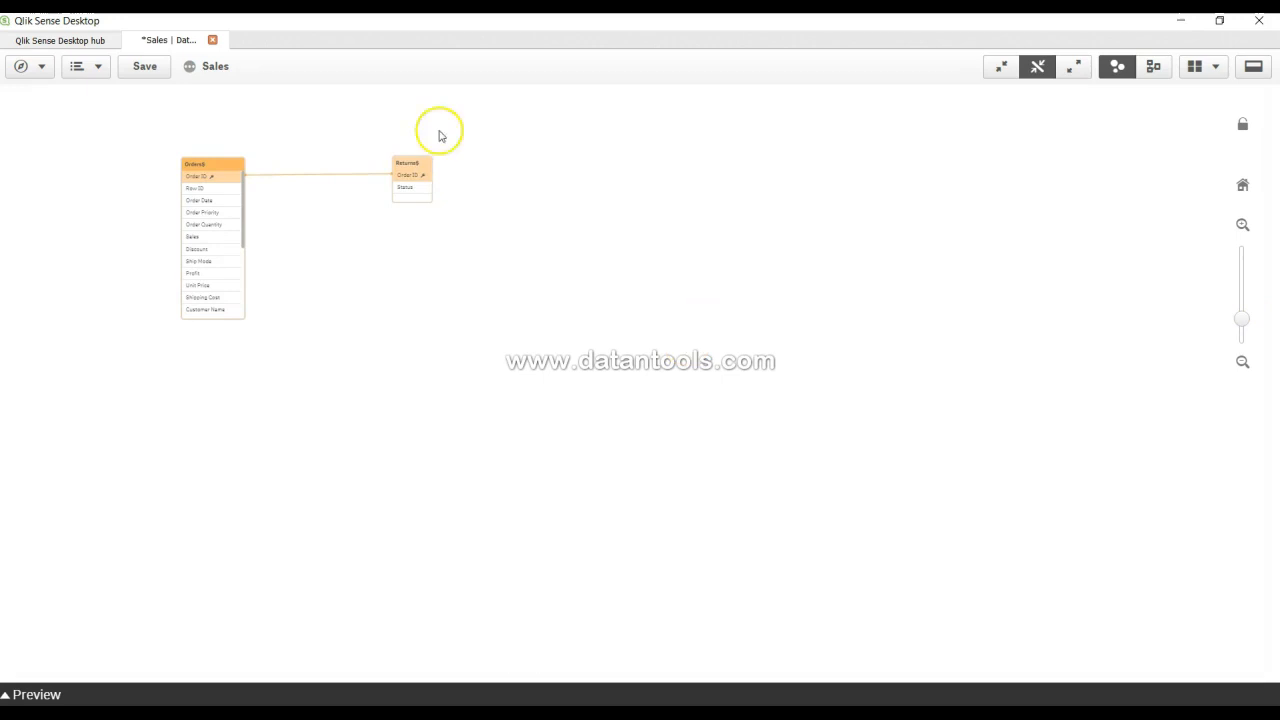
{"action": "left_click_drag", "start_coordinate": [1243, 320], "coordinate": [1249, 319]}
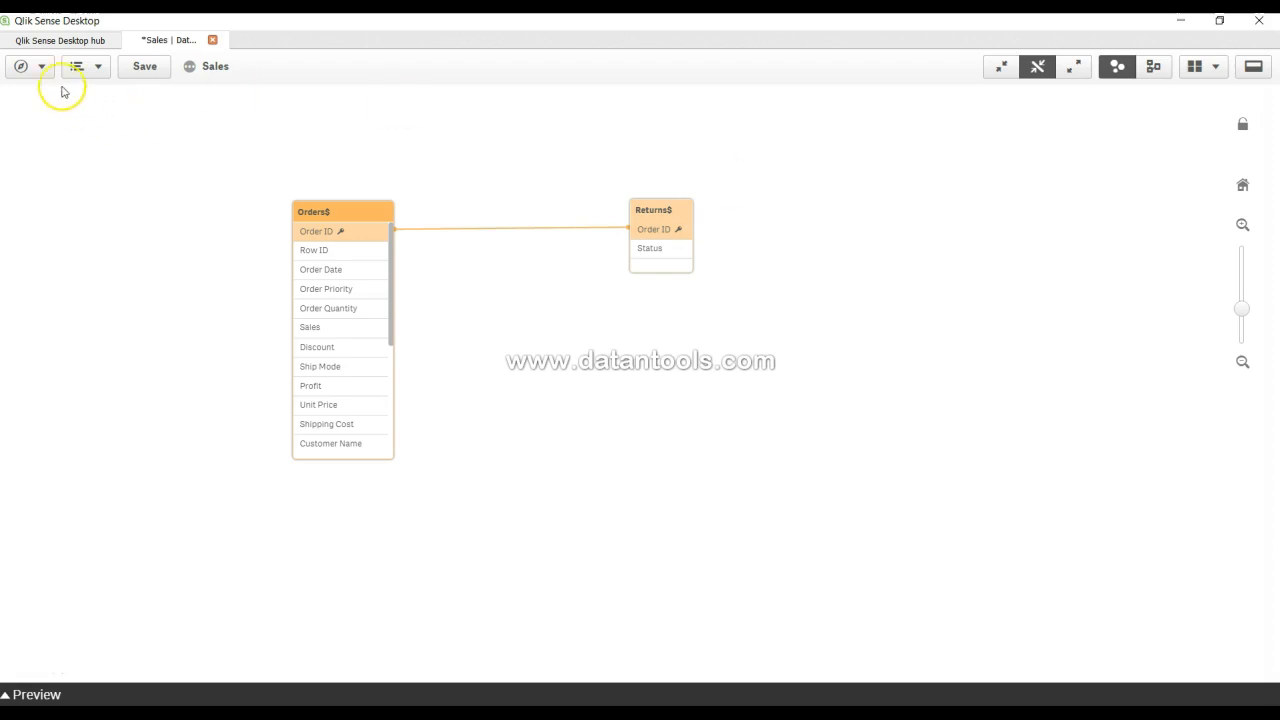
- Leave the data model viewer for the data load editor without saving the layout changes
{"action": "left_click", "coordinate": [45, 69]}
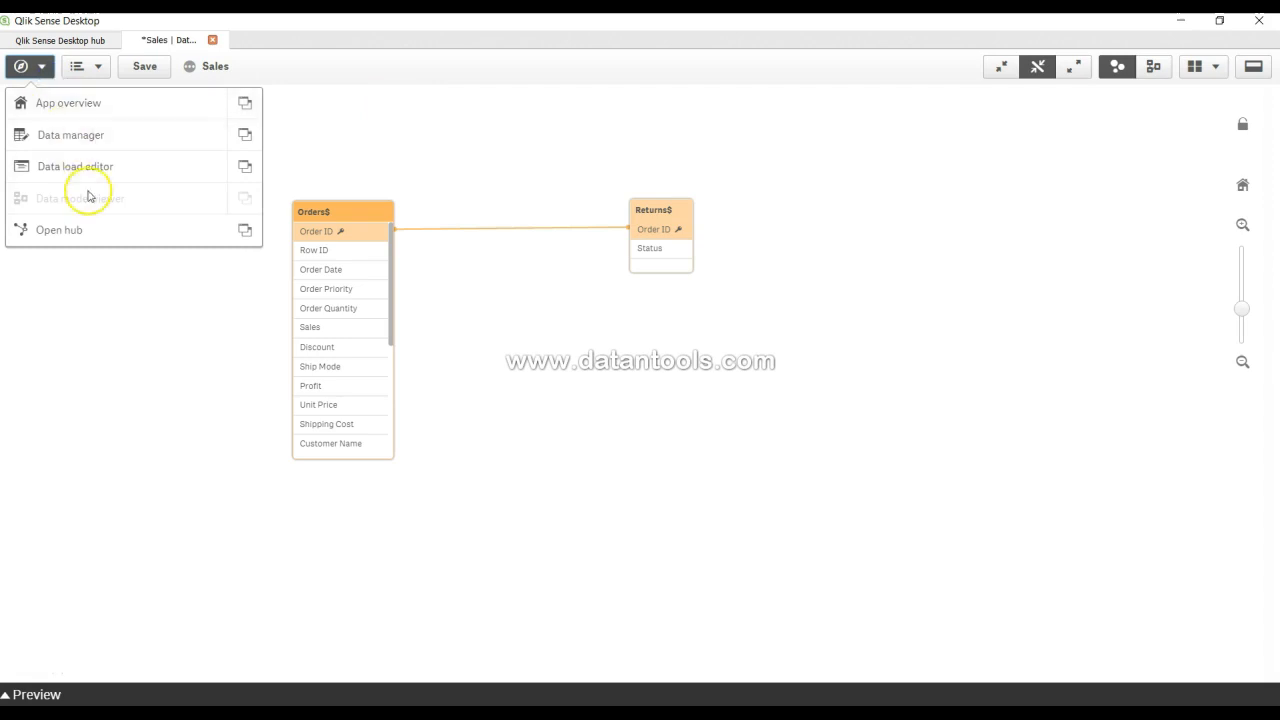
{"action": "left_click", "coordinate": [95, 170]}
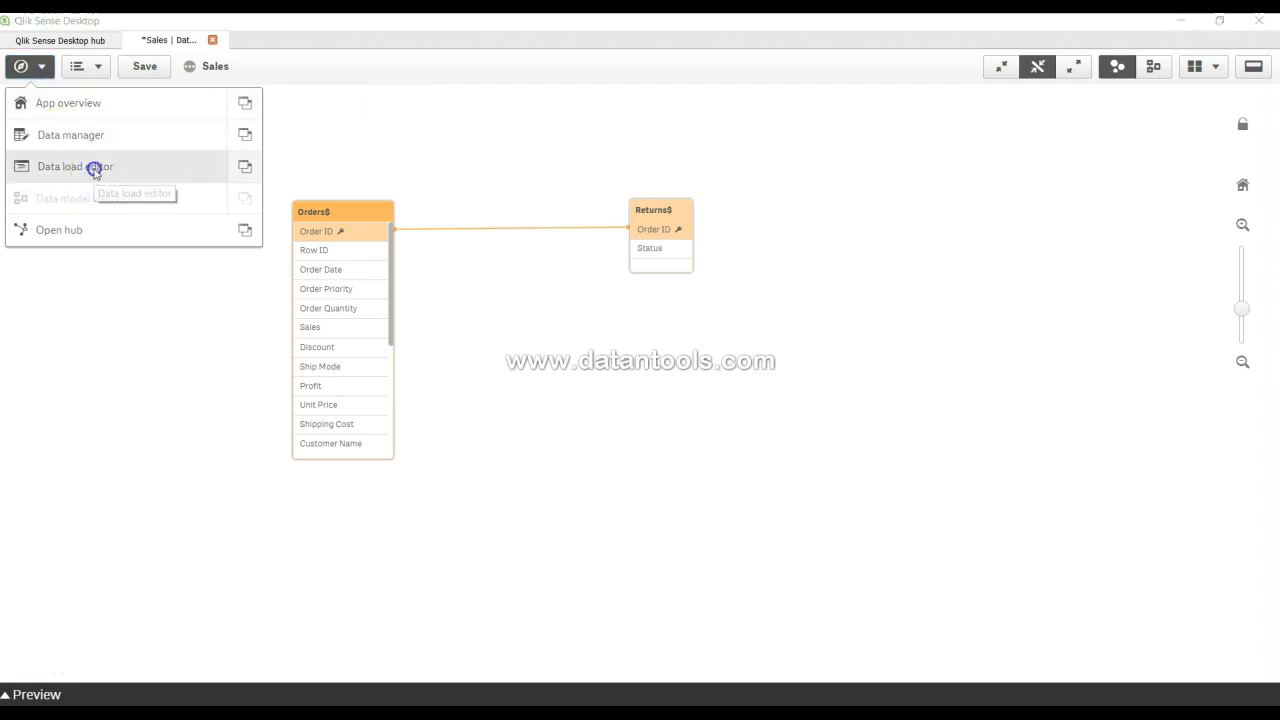
{"action": "left_click", "coordinate": [704, 432]}
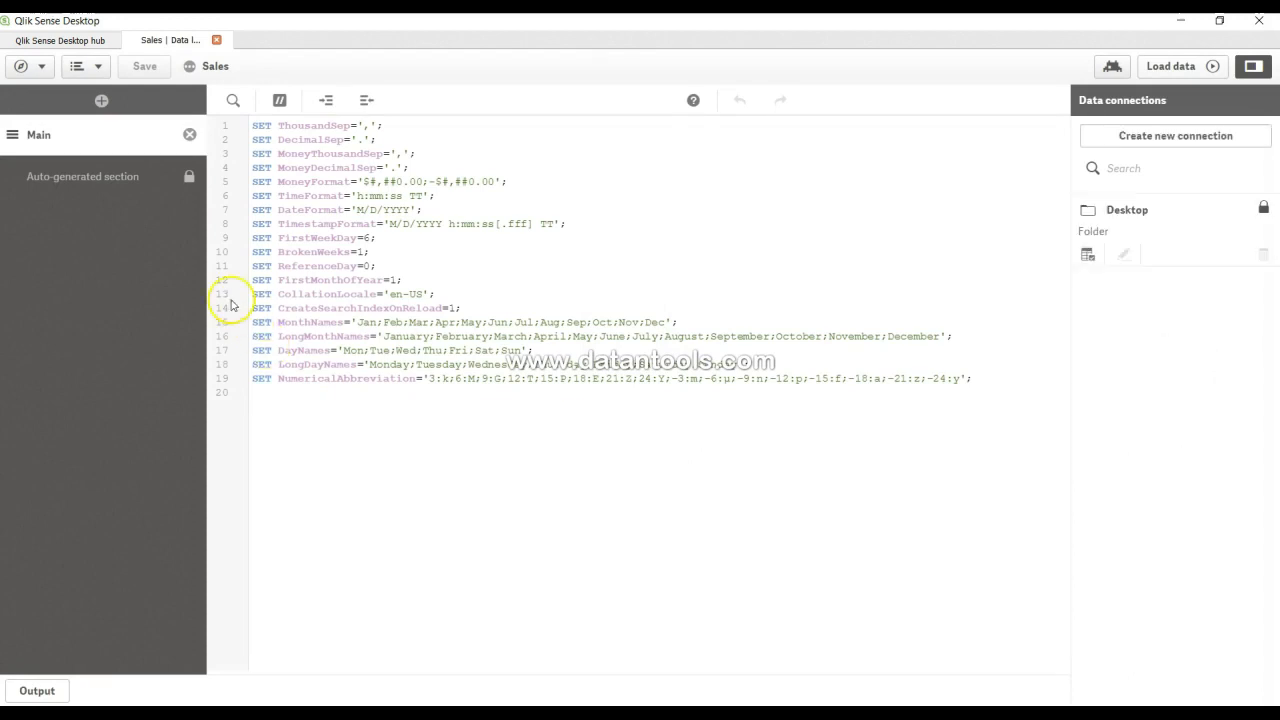
- Examine the Auto-generated section's script, including the Returns$ and Orders$ LOAD statements and autoCalendar, and return to the Main section
{"action": "left_click", "coordinate": [71, 182]}
{"action": "left_click", "coordinate": [111, 187]}
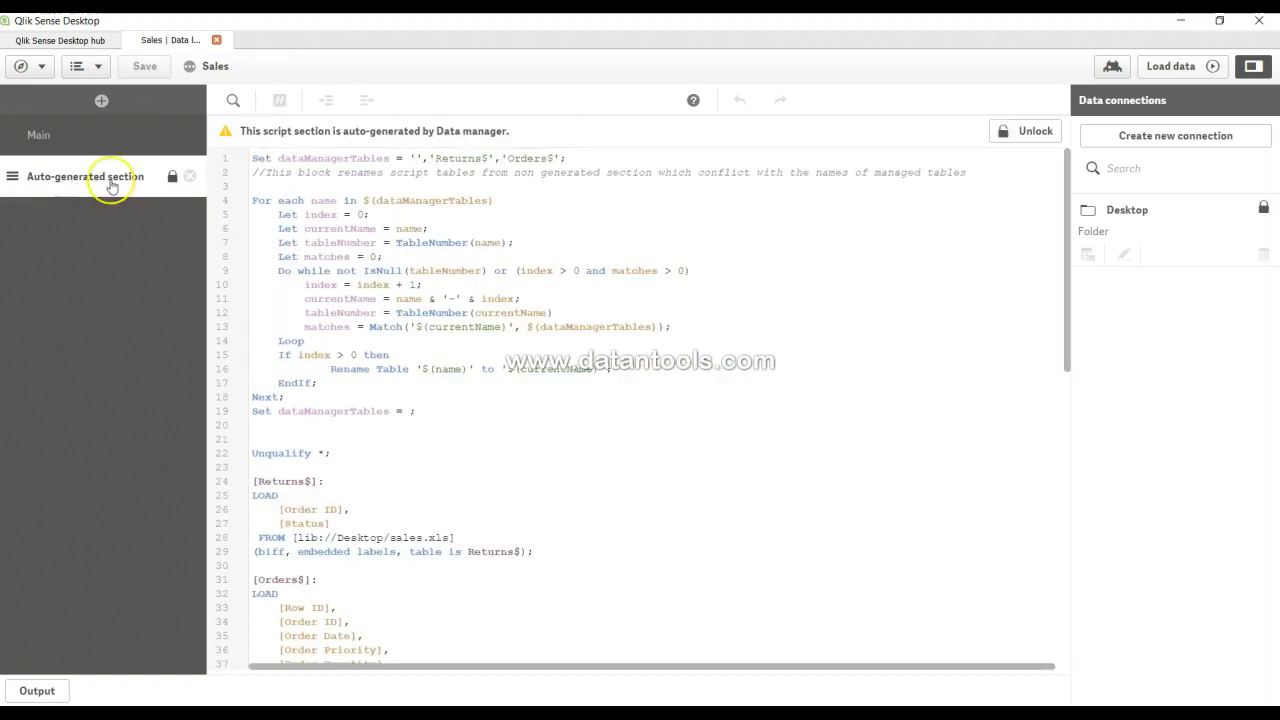
{"action": "left_click", "coordinate": [137, 199]}
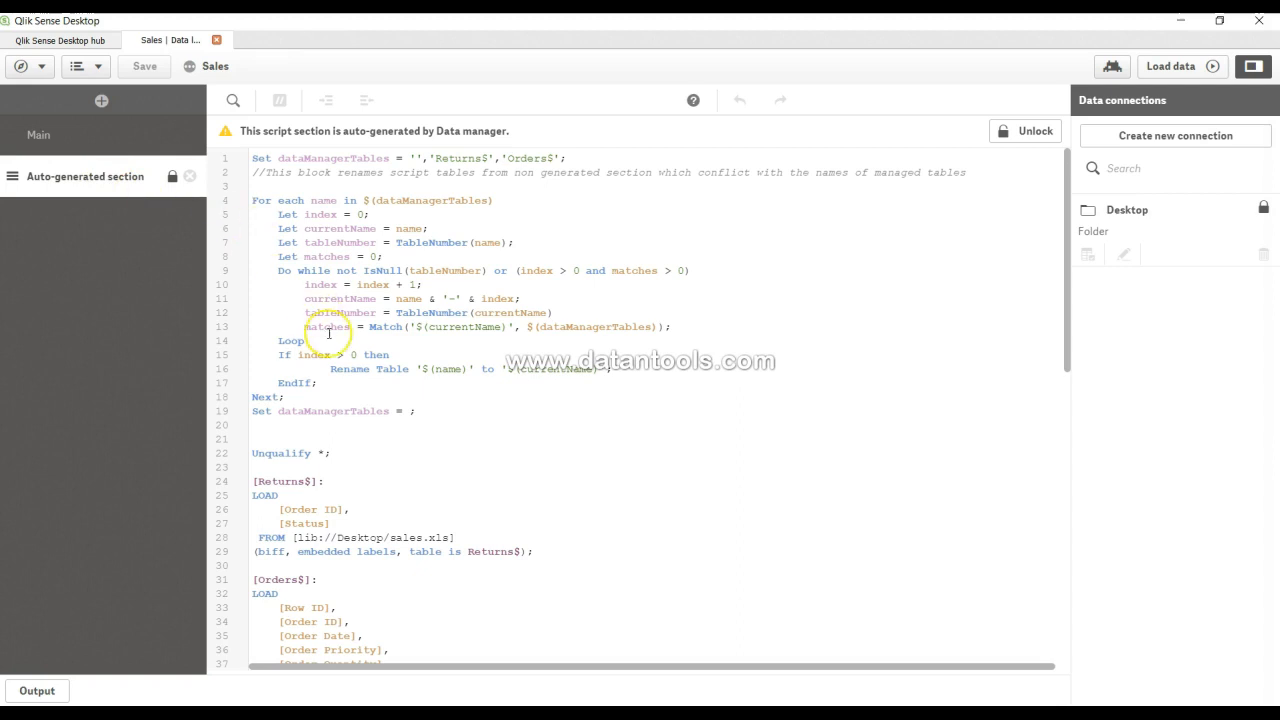
{"action": "scroll", "coordinate": [329, 333], "scroll_direction": "down", "scroll_amount": 10}
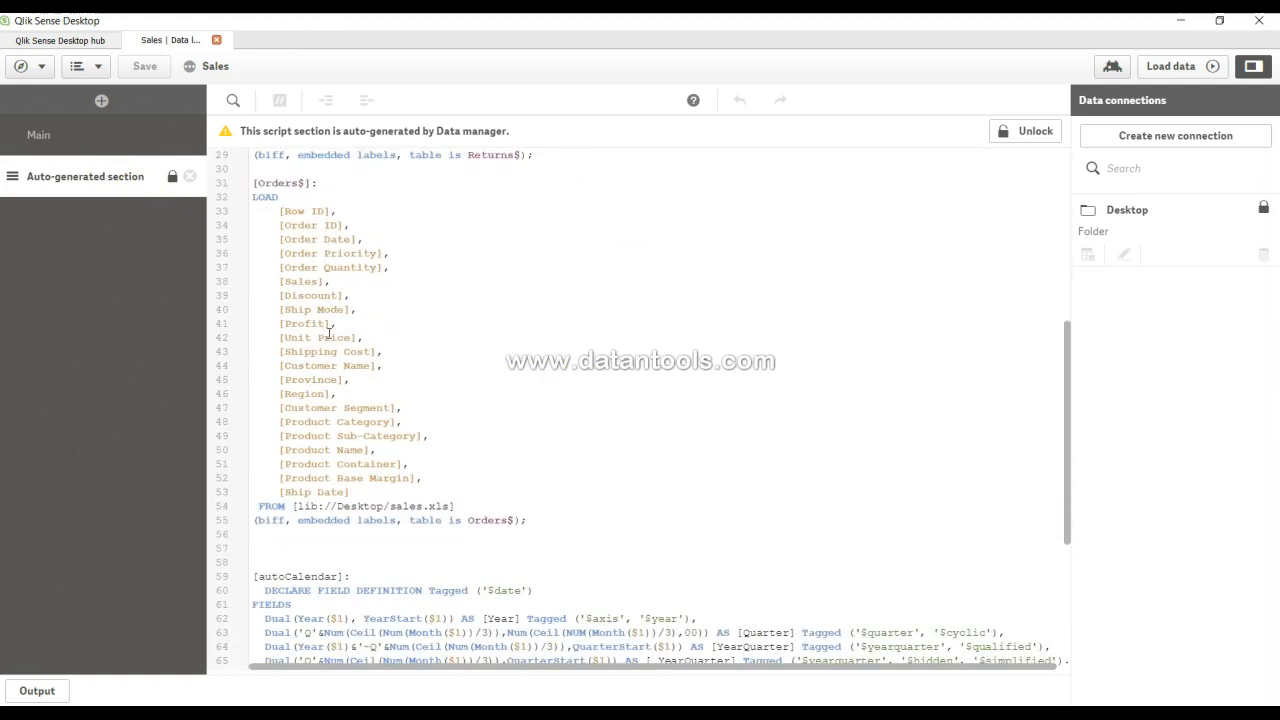
{"action": "scroll", "coordinate": [329, 333], "scroll_direction": "down", "scroll_amount": 6}
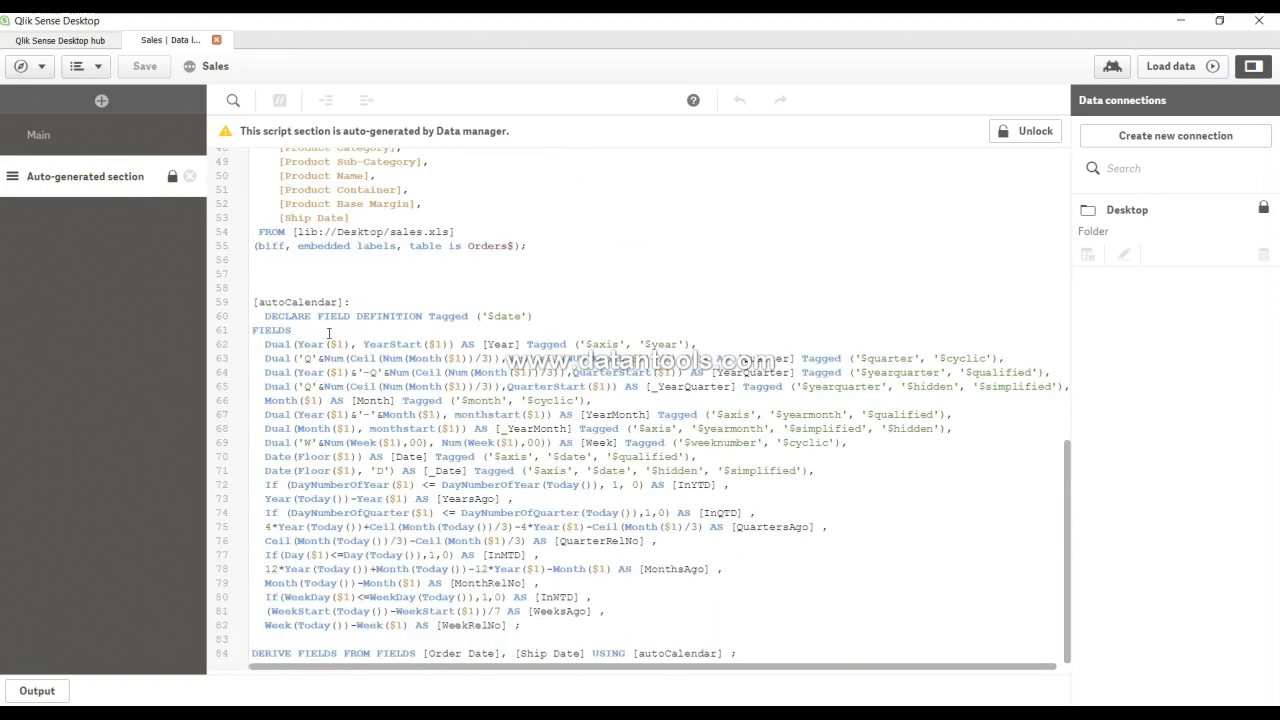
{"action": "scroll", "coordinate": [329, 333], "scroll_direction": "up", "scroll_amount": 4}
{"action": "scroll", "coordinate": [288, 449], "scroll_direction": "up", "scroll_amount": 12}
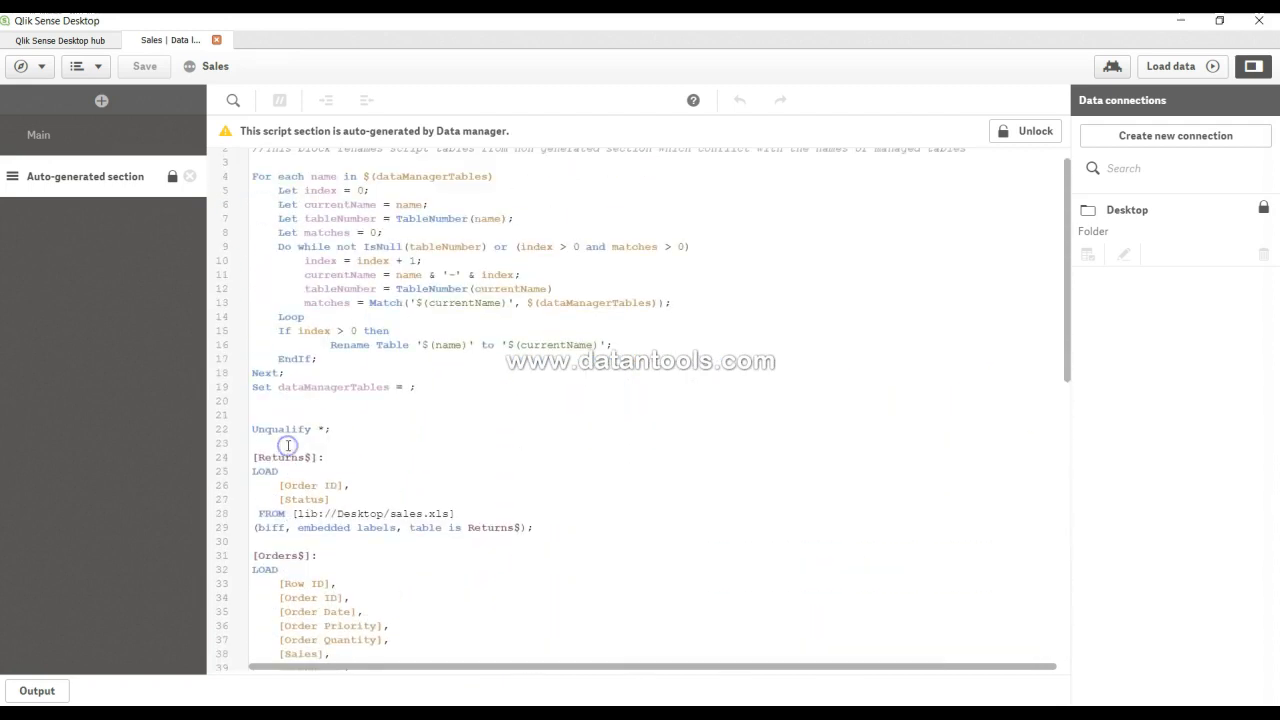
{"action": "scroll", "coordinate": [290, 480], "scroll_direction": "up", "scroll_amount": 1}
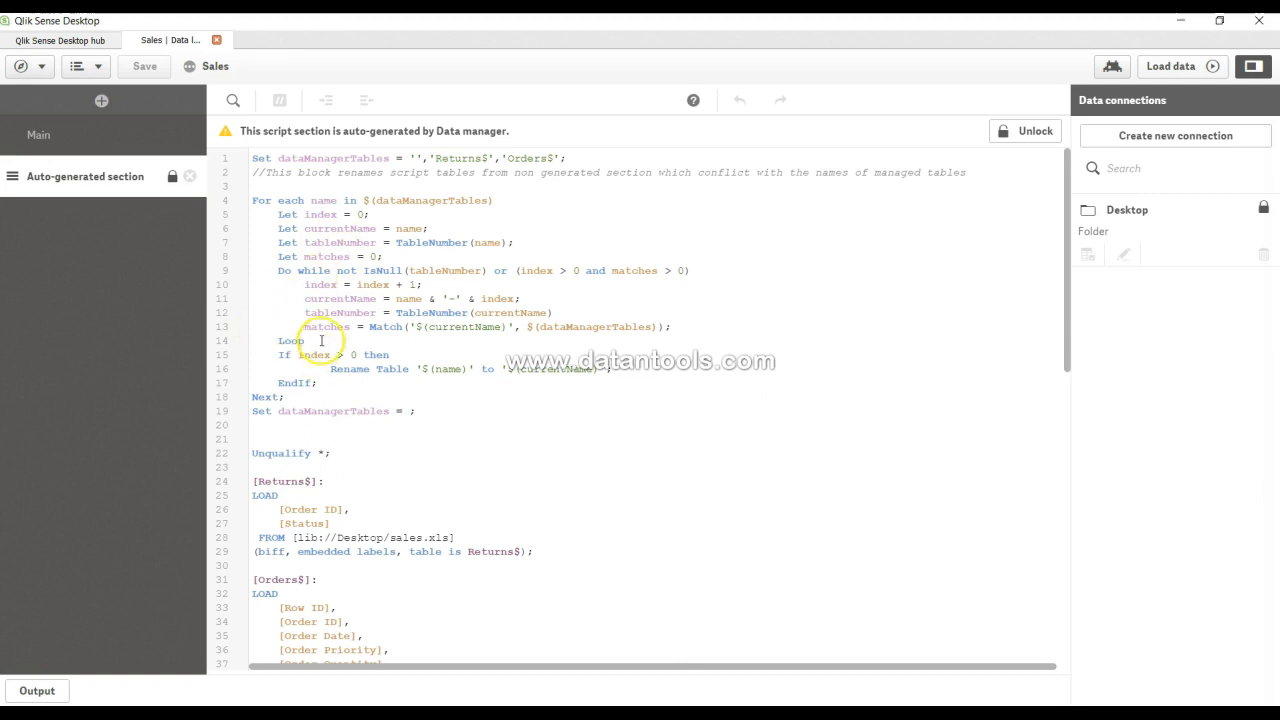
{"action": "scroll", "coordinate": [450, 368], "scroll_direction": "down", "scroll_amount": 3}
{"action": "scroll", "coordinate": [450, 368], "scroll_direction": "up", "scroll_amount": 3}
{"action": "scroll", "coordinate": [508, 387], "scroll_direction": "down", "scroll_amount": 7}
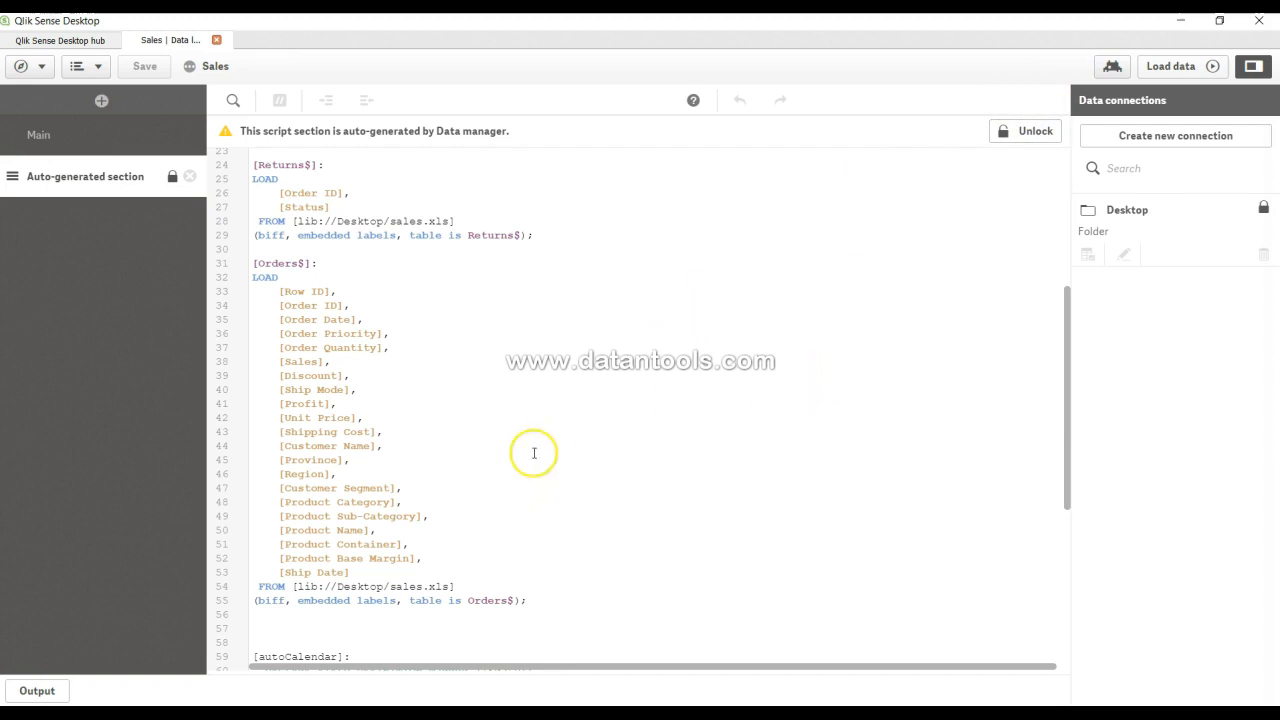
{"action": "left_click", "coordinate": [116, 138]}
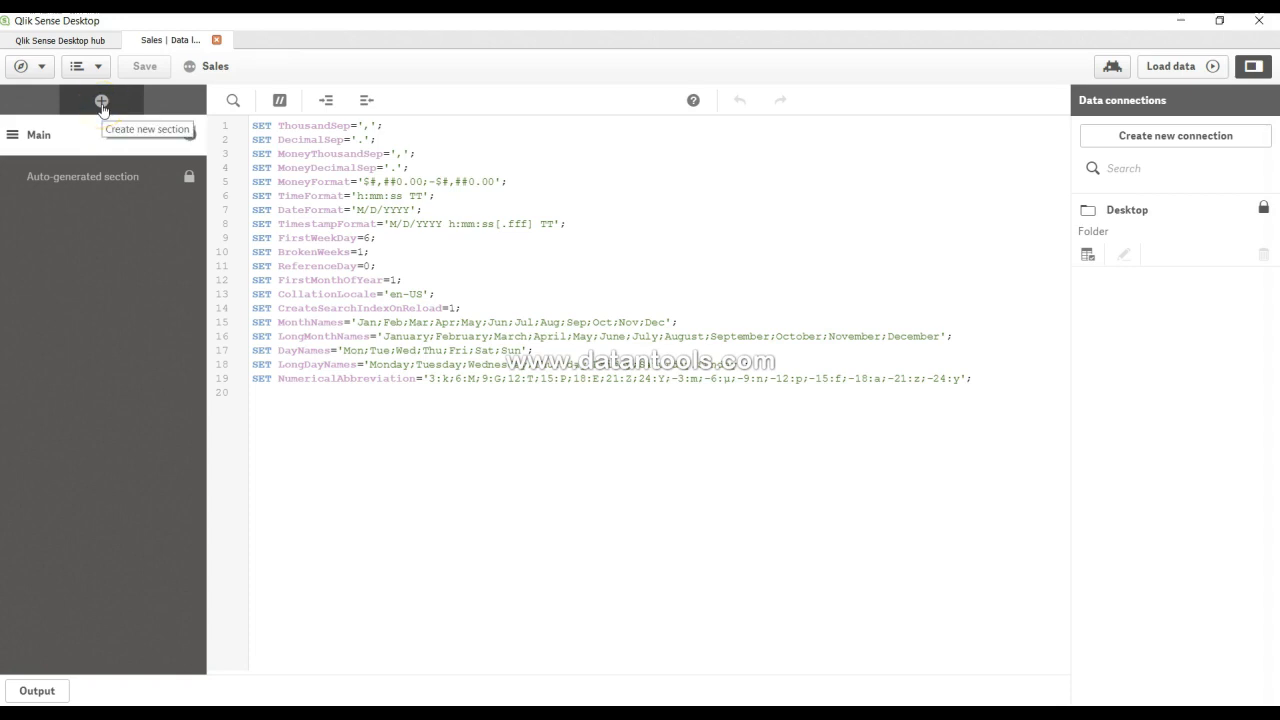
- Review the Returns$ and Orders$ LOAD statements in the Auto-generated section of the load script once more
{"action": "left_click", "coordinate": [112, 180]}
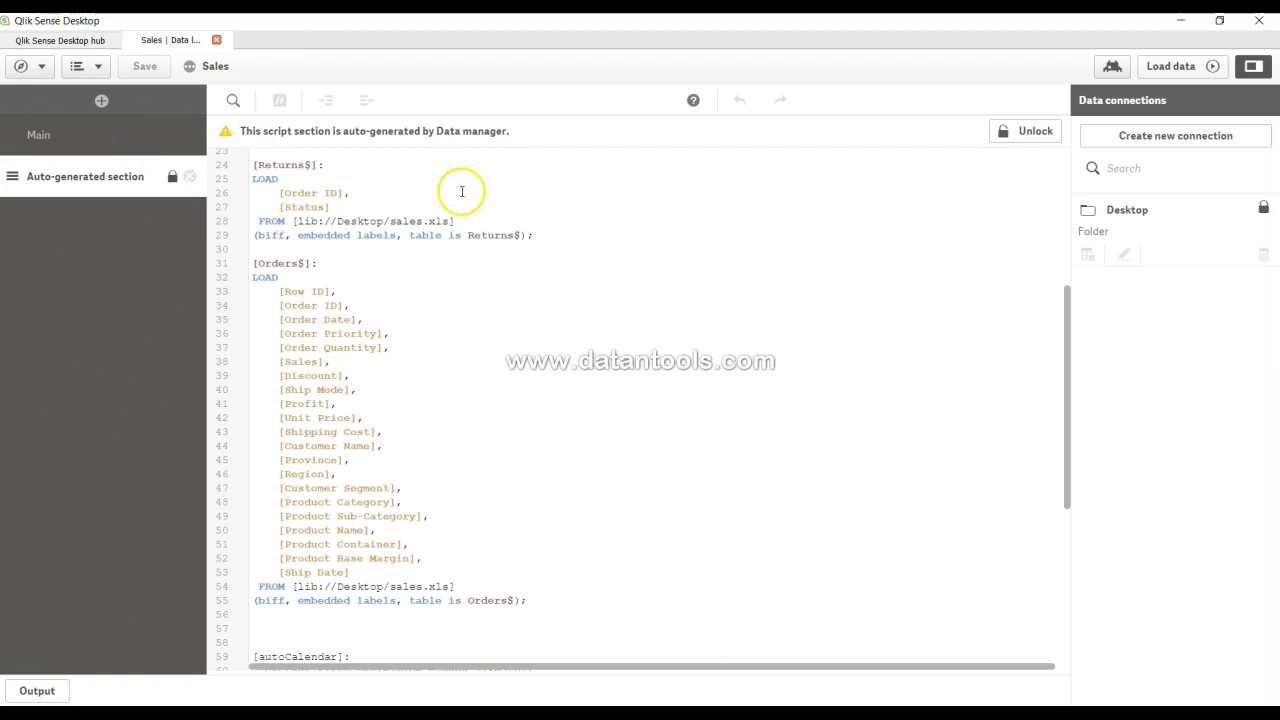
{"action": "scroll", "coordinate": [462, 191], "scroll_direction": "up", "scroll_amount": 7}
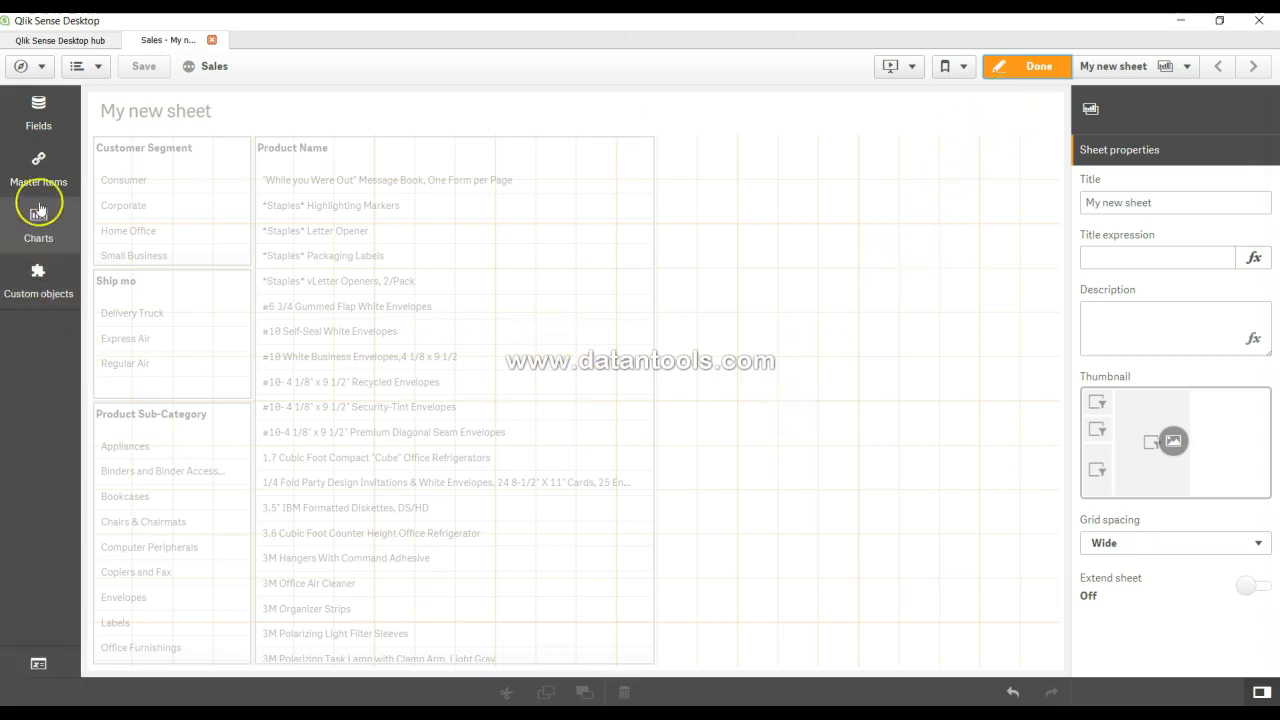
- Examine the fields available from all tables for My new sheet, from Customer Name down to Ship Date
{"action": "left_click", "coordinate": [38, 112]}
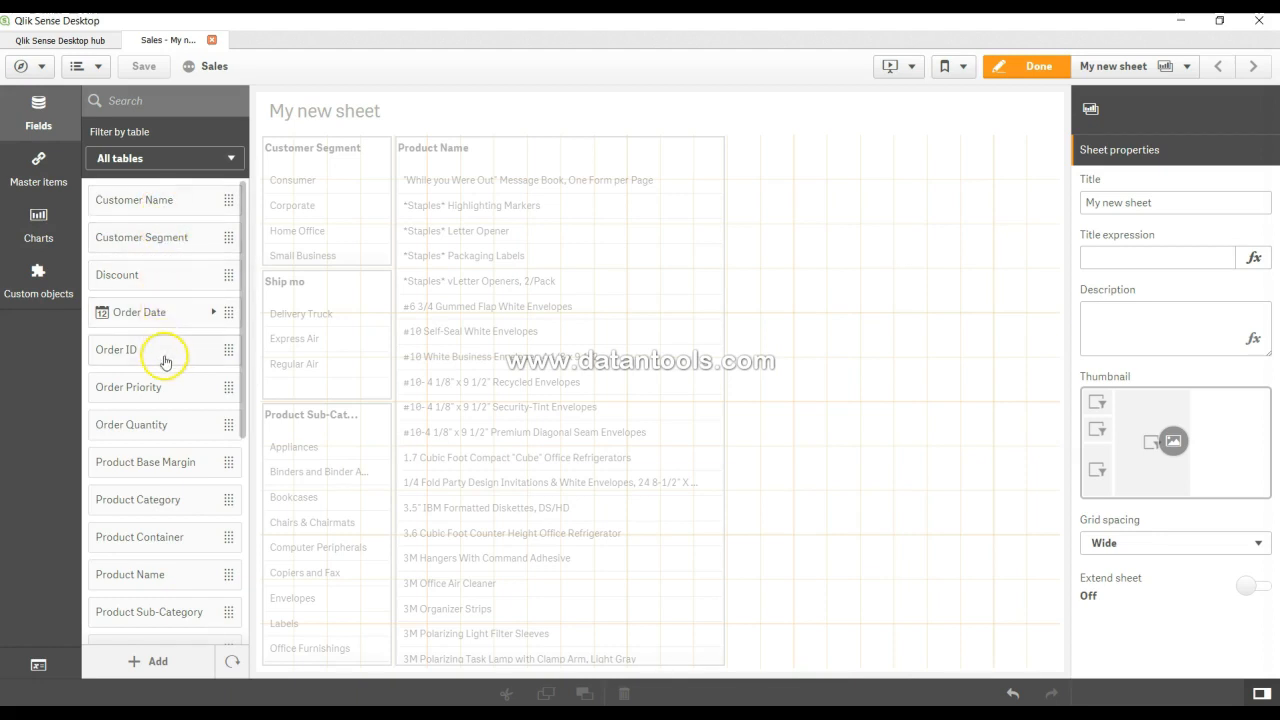
{"action": "left_click", "coordinate": [184, 428]}
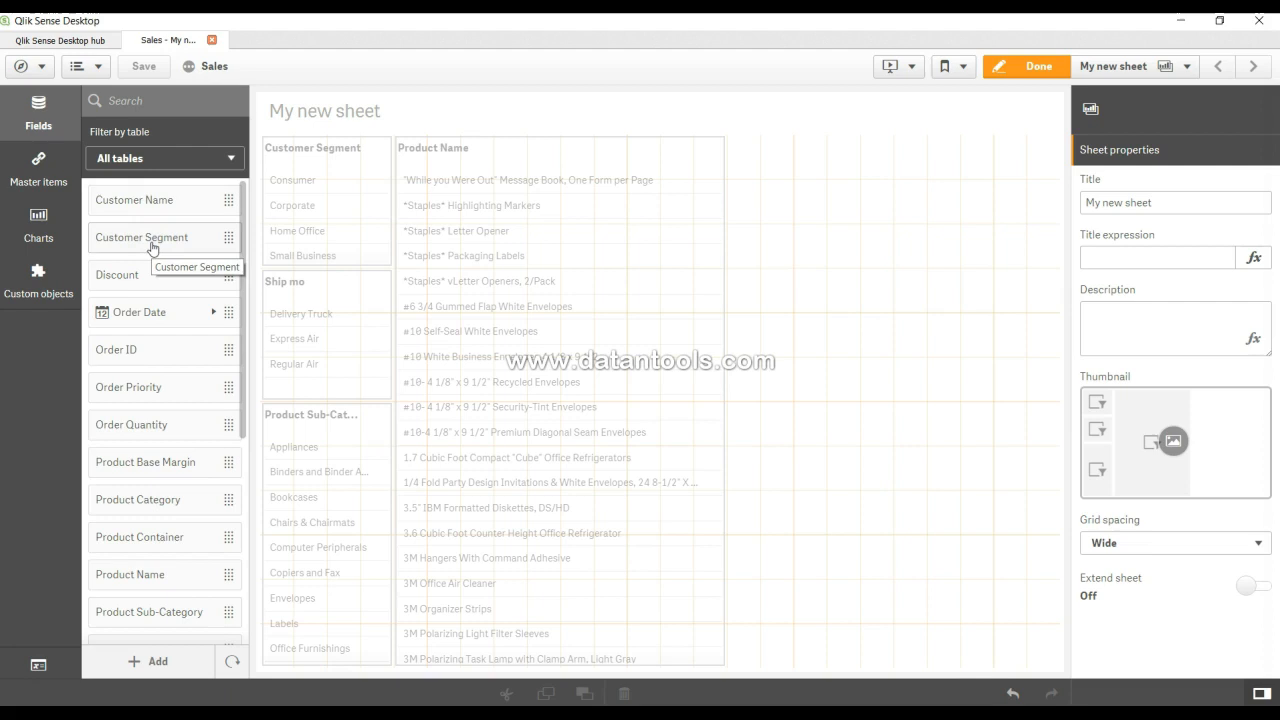
{"action": "scroll", "coordinate": [152, 397], "scroll_direction": "down", "scroll_amount": 1}
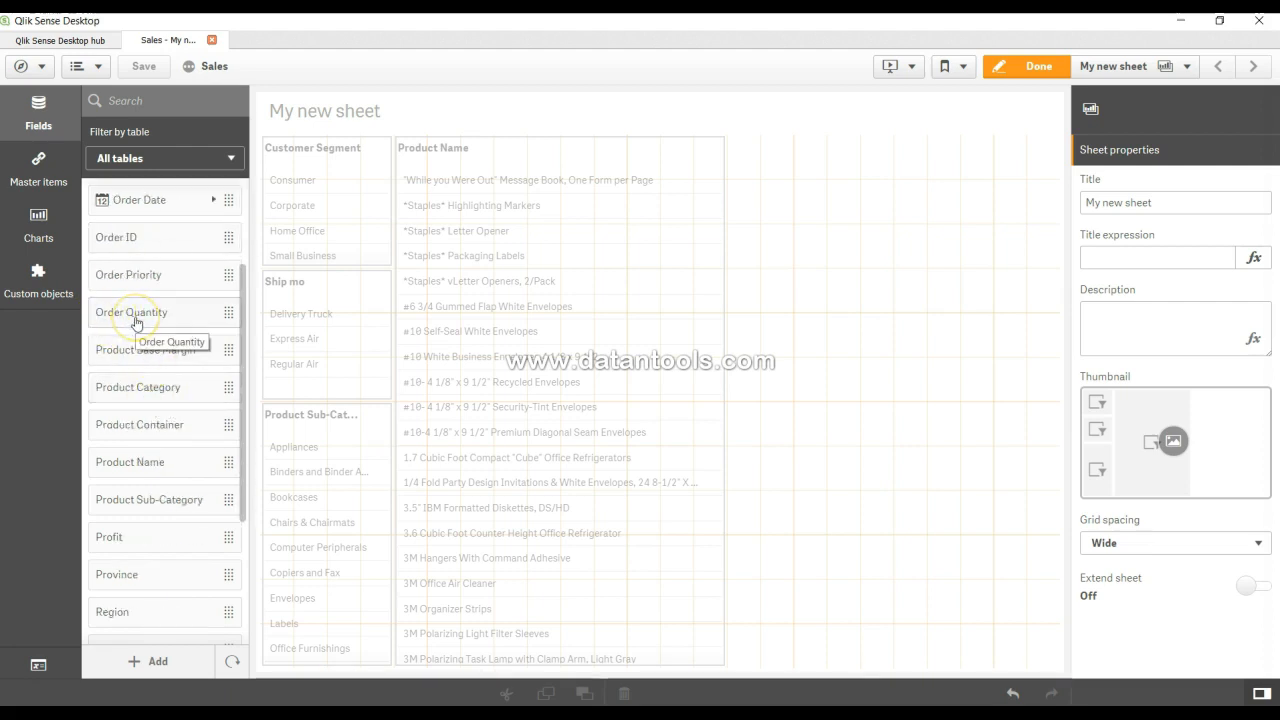
{"action": "scroll", "coordinate": [171, 535], "scroll_direction": "down", "scroll_amount": 1}
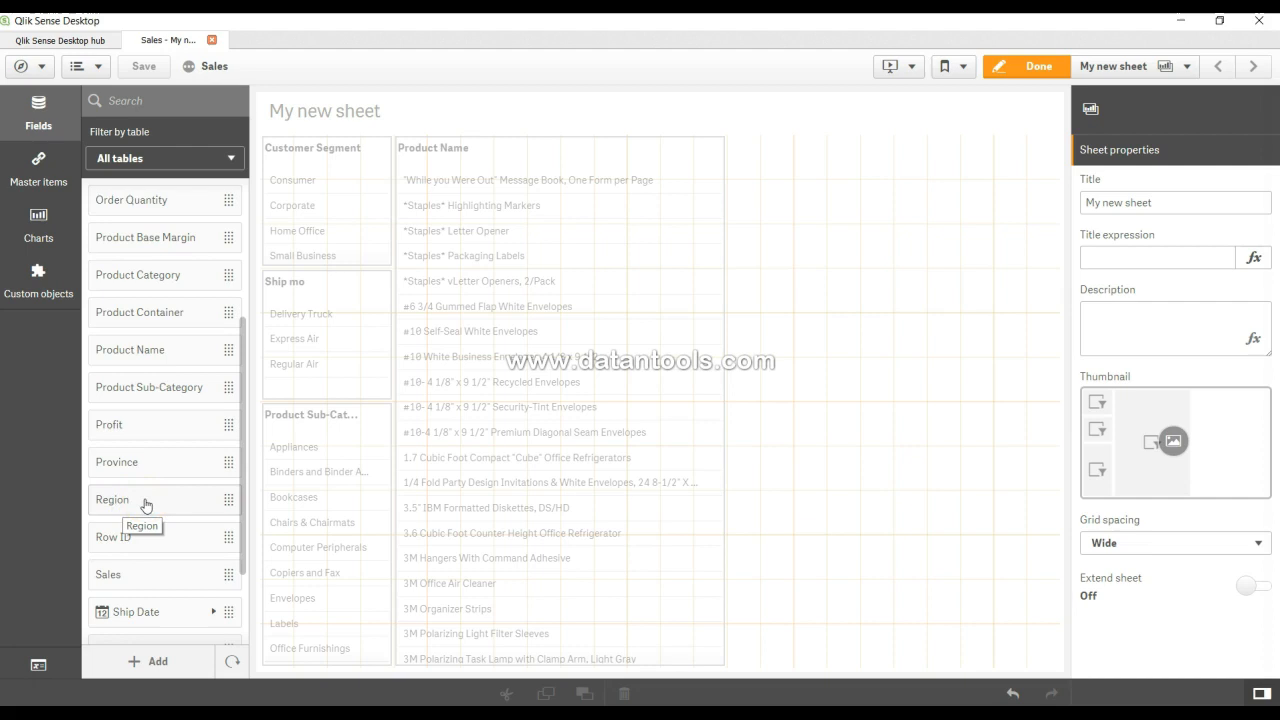
{"action": "left_click", "coordinate": [132, 428]}
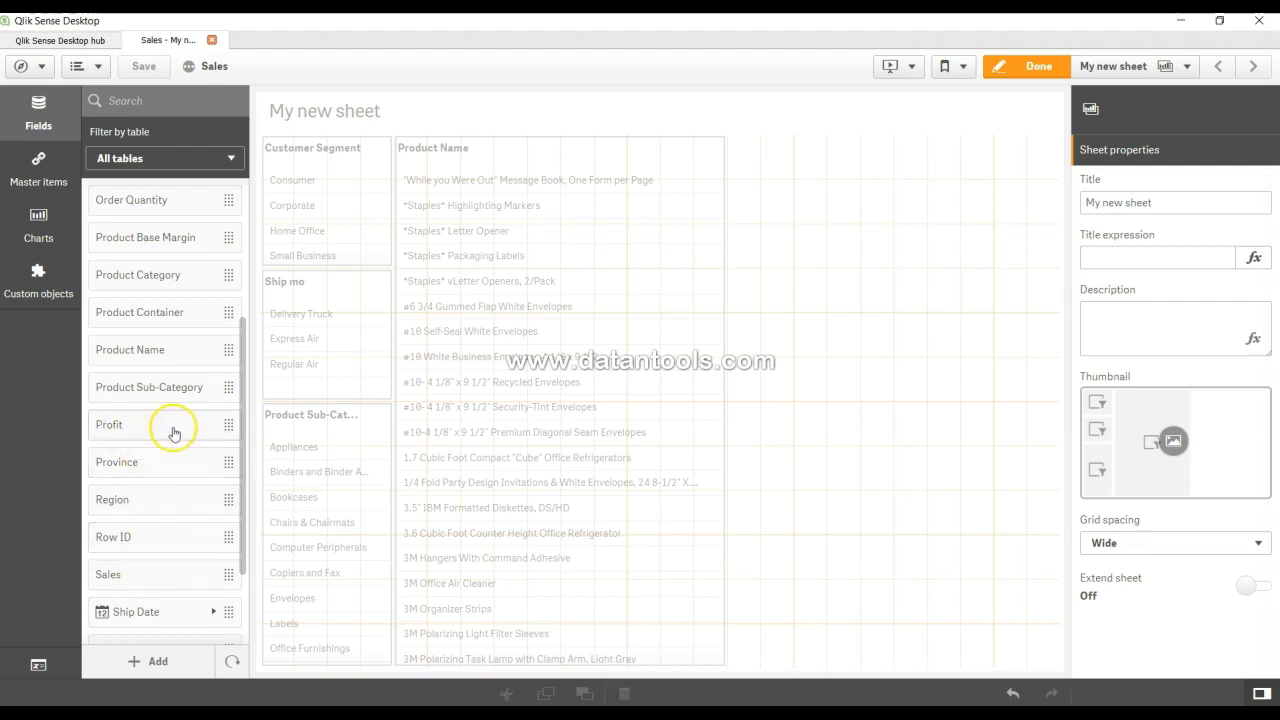
{"action": "scroll", "coordinate": [170, 428], "scroll_direction": "up", "scroll_amount": 1}
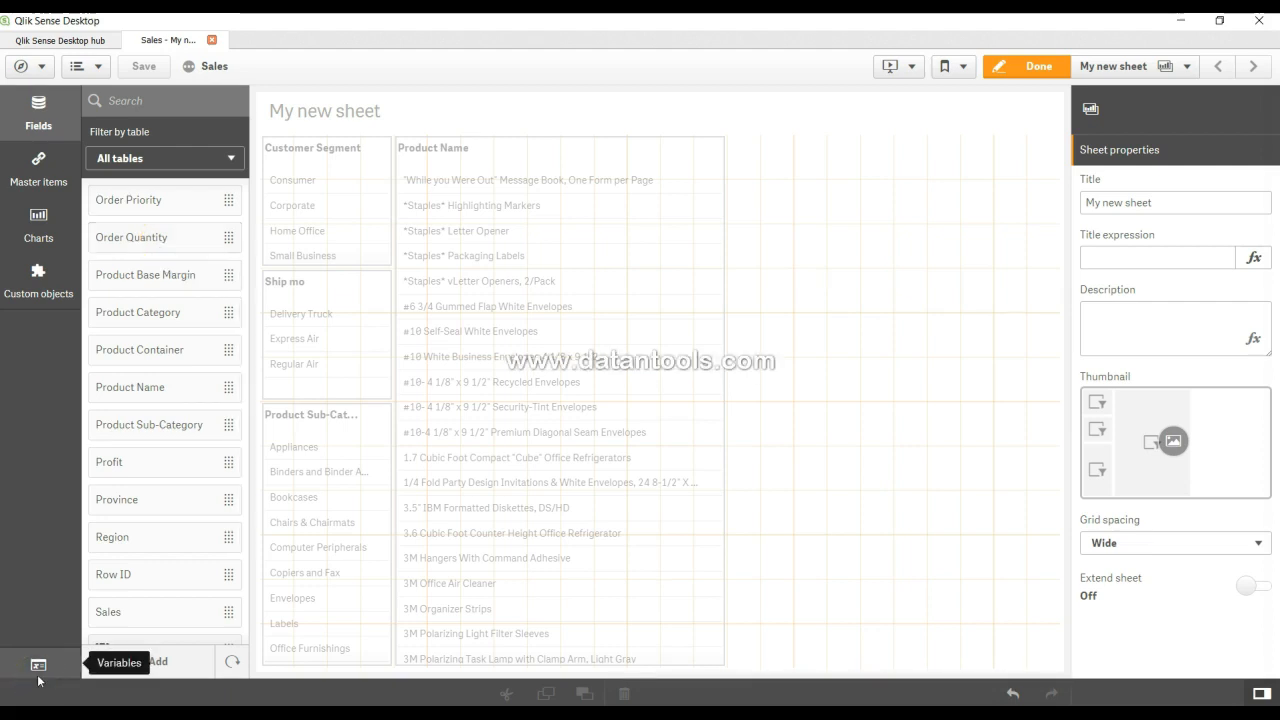
- Start a new master measure with the expression Sum(Sales)
{"action": "left_click", "coordinate": [46, 182]}
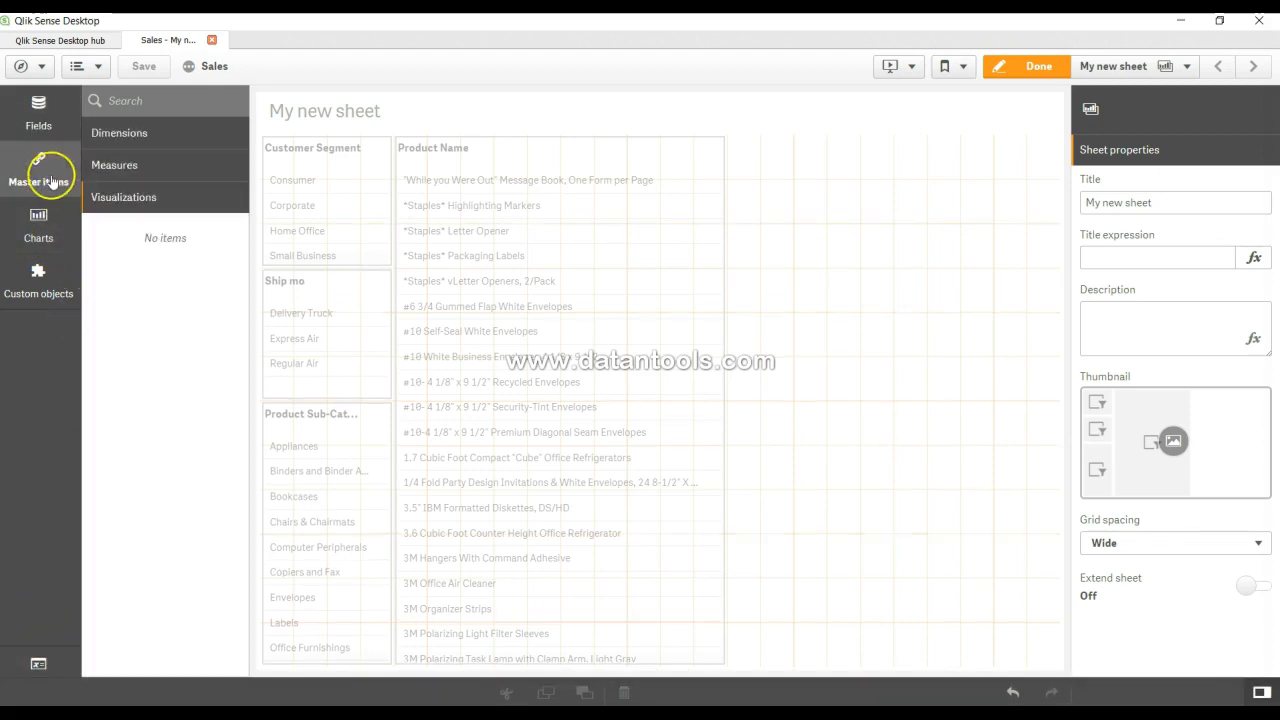
{"action": "left_click", "coordinate": [54, 184]}
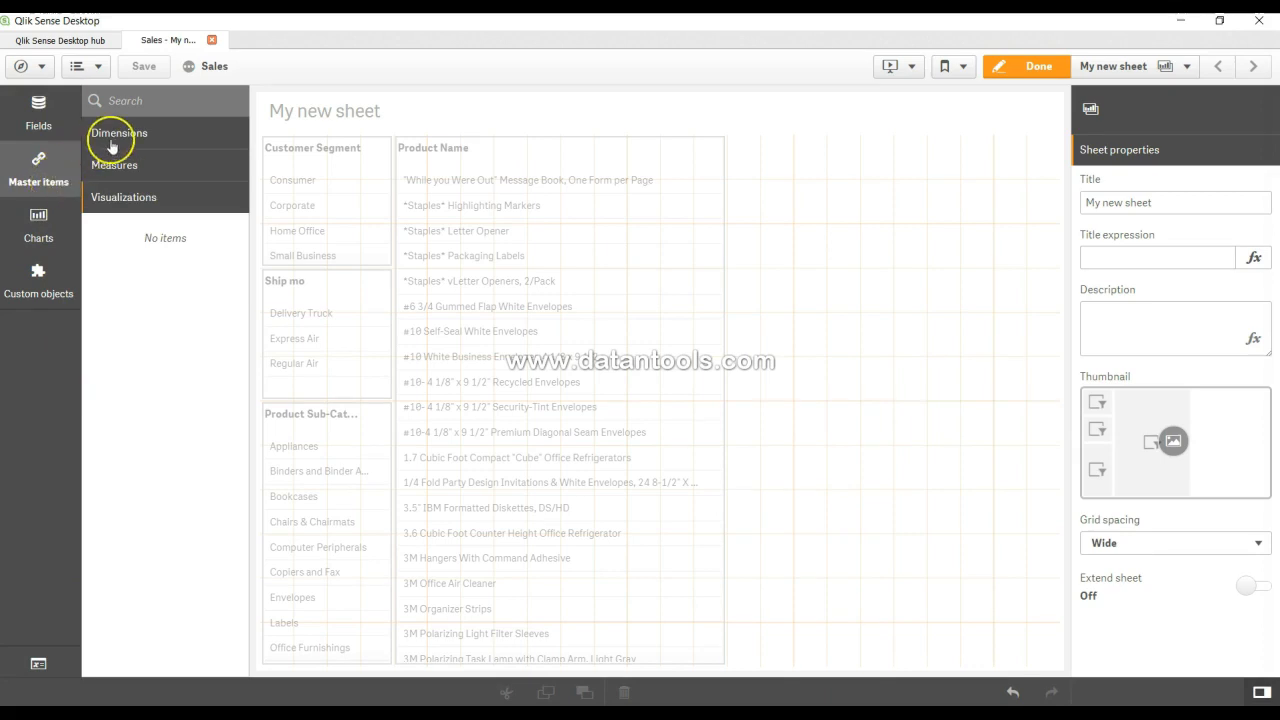
{"action": "left_click", "coordinate": [129, 169]}
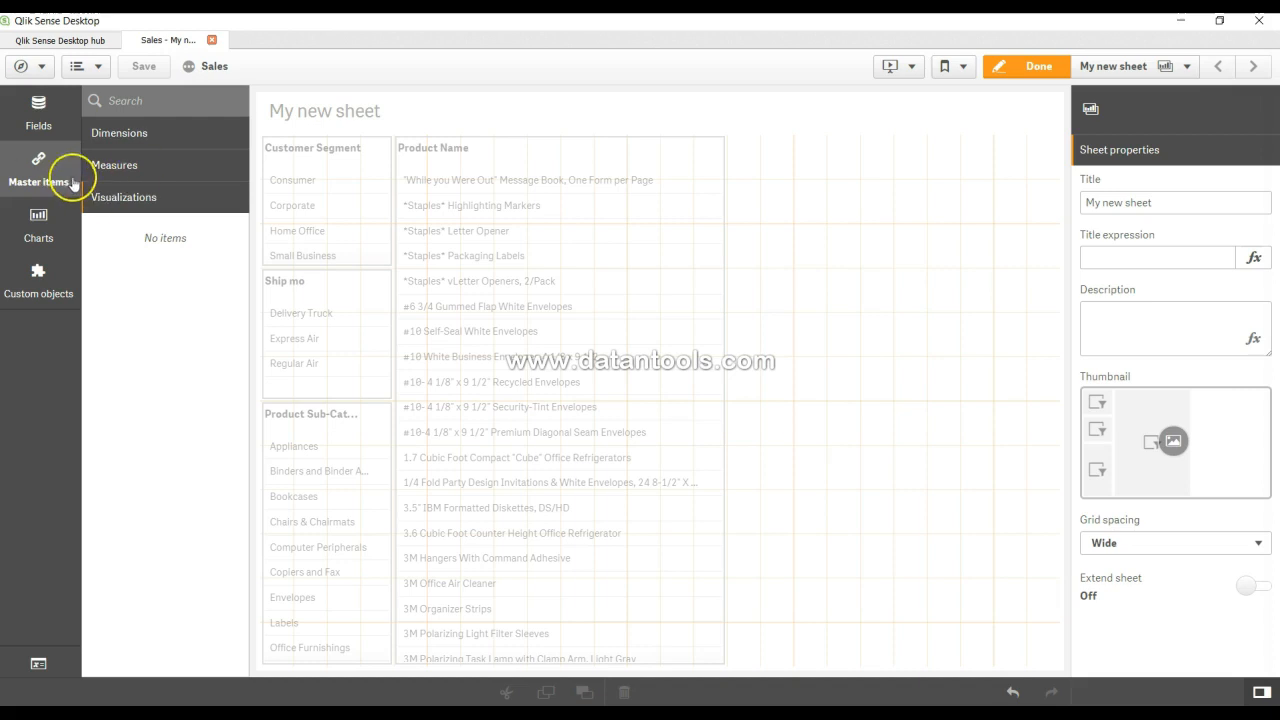
{"action": "left_click", "coordinate": [141, 172]}
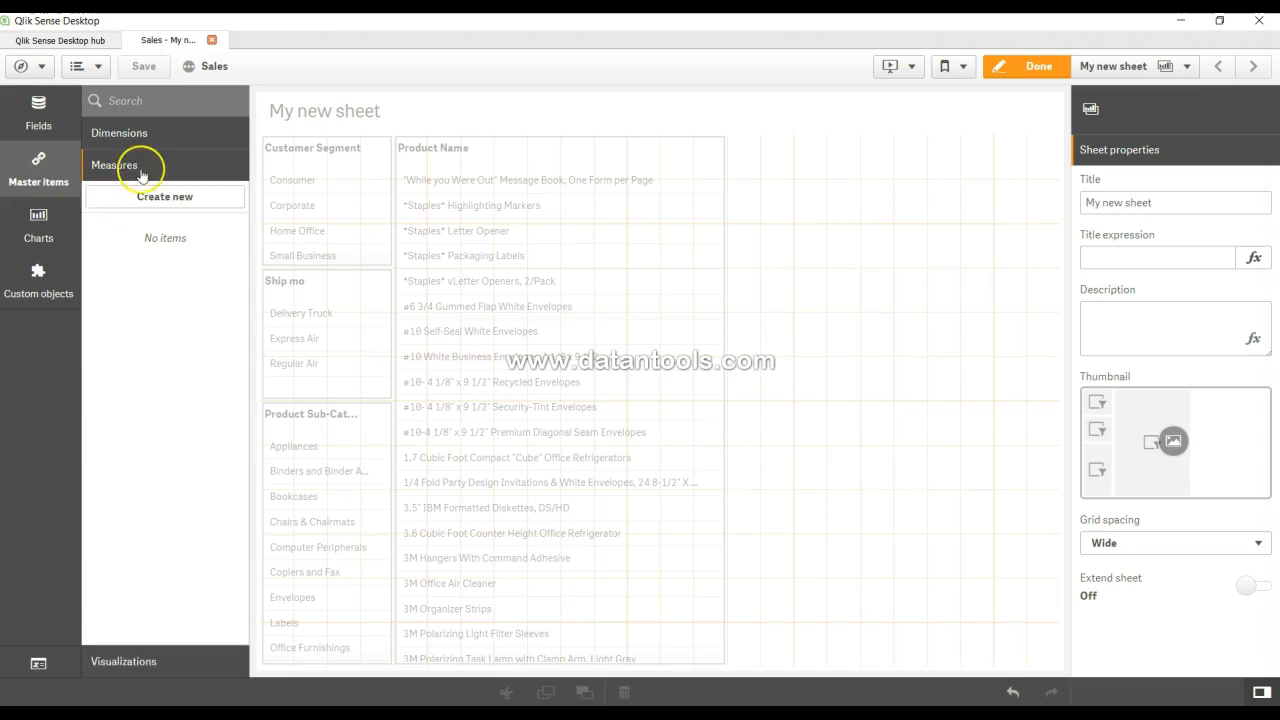
{"action": "left_click", "coordinate": [182, 198]}
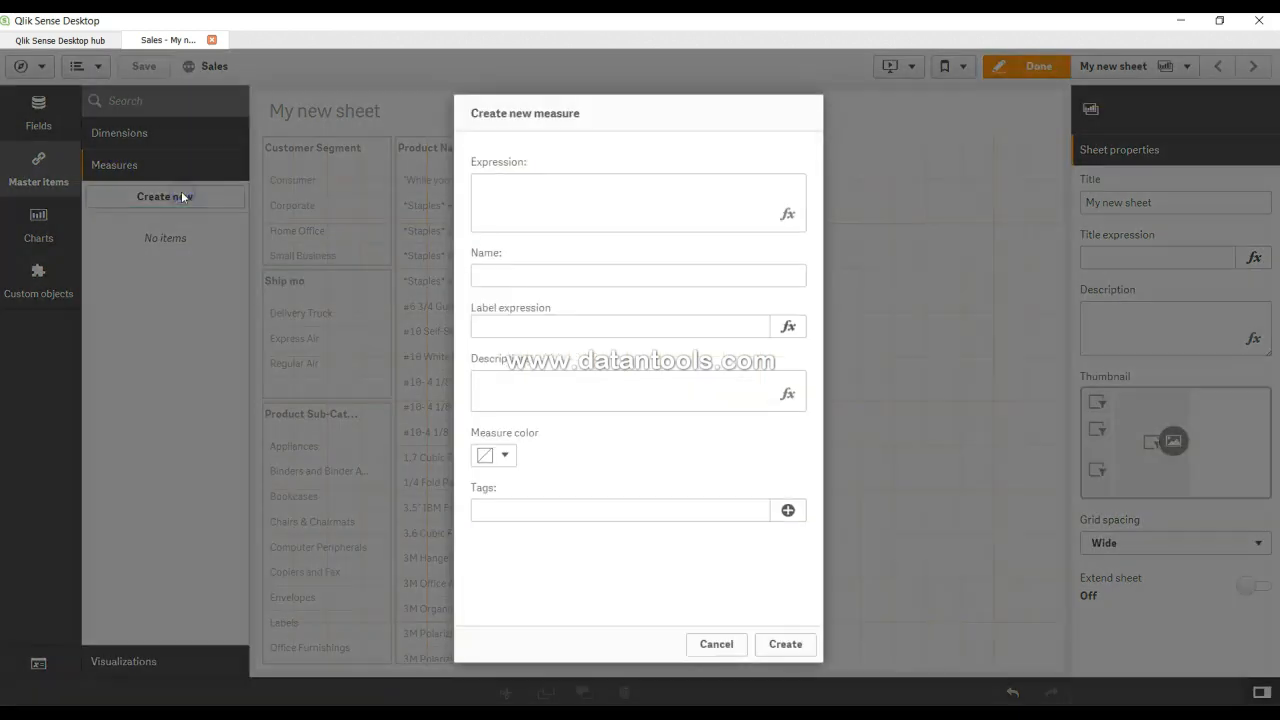
{"action": "left_click", "coordinate": [489, 214]}
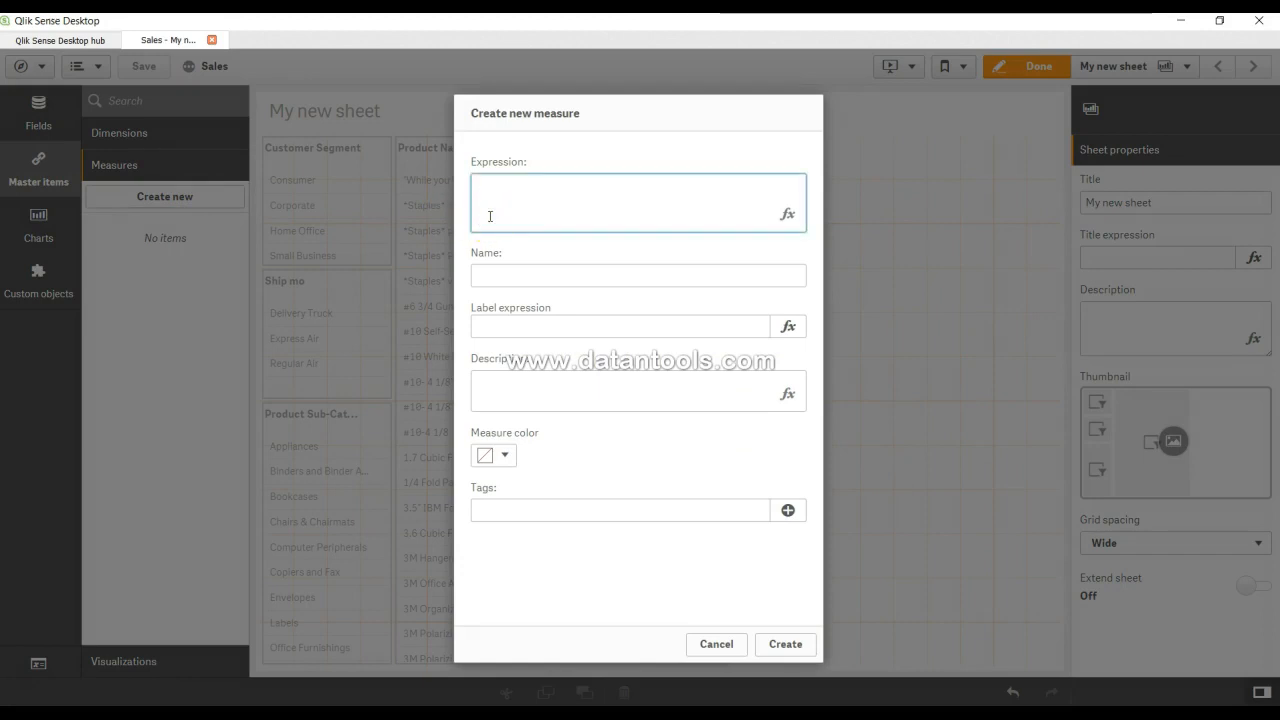
{"action": "type", "text": "Sum(Sales)"}
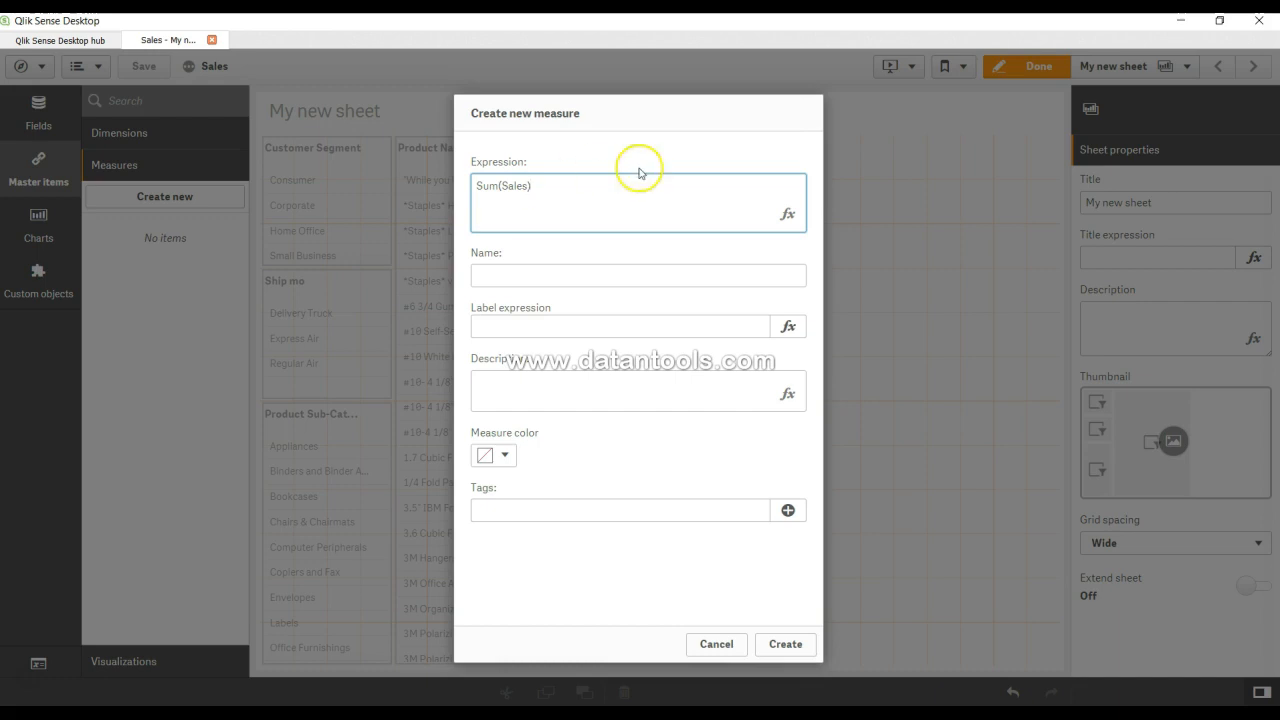
- Name the measure Sum of Sales, leave its label expression, description and tags empty, and create it
{"action": "left_click", "coordinate": [545, 277]}
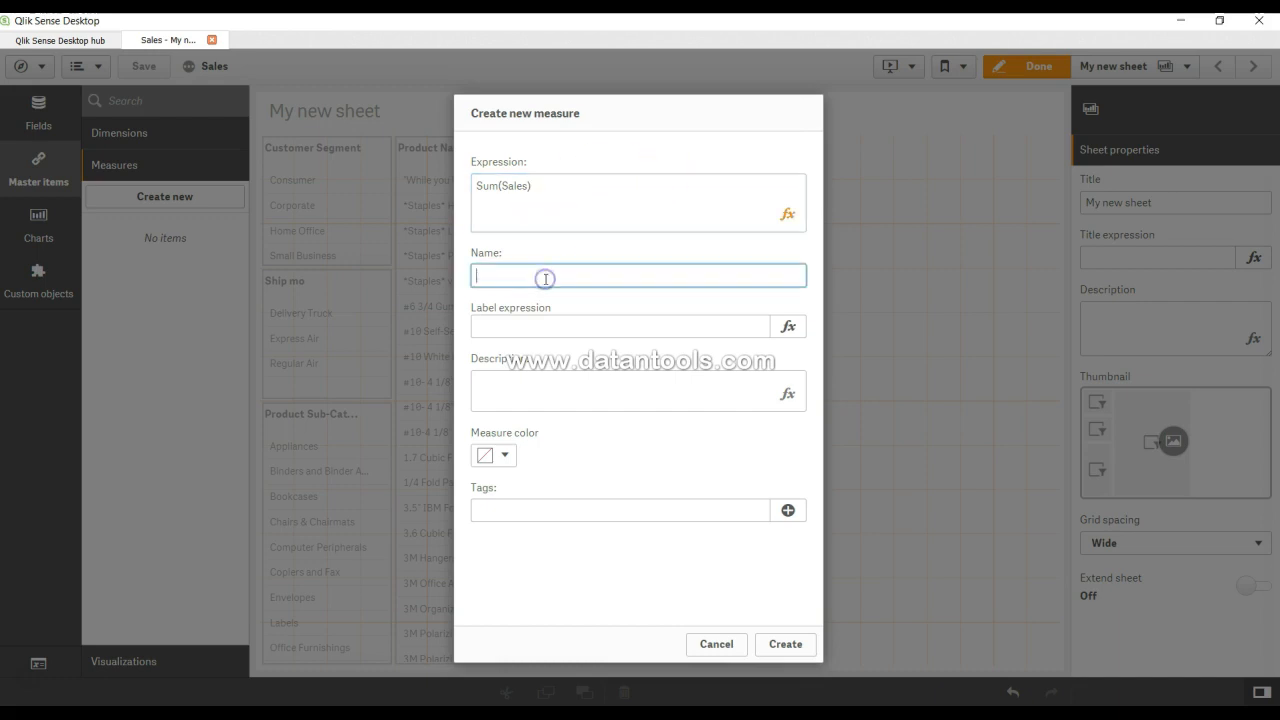
{"action": "type", "text": "Sum of Sales"}
{"action": "left_click", "coordinate": [508, 332]}
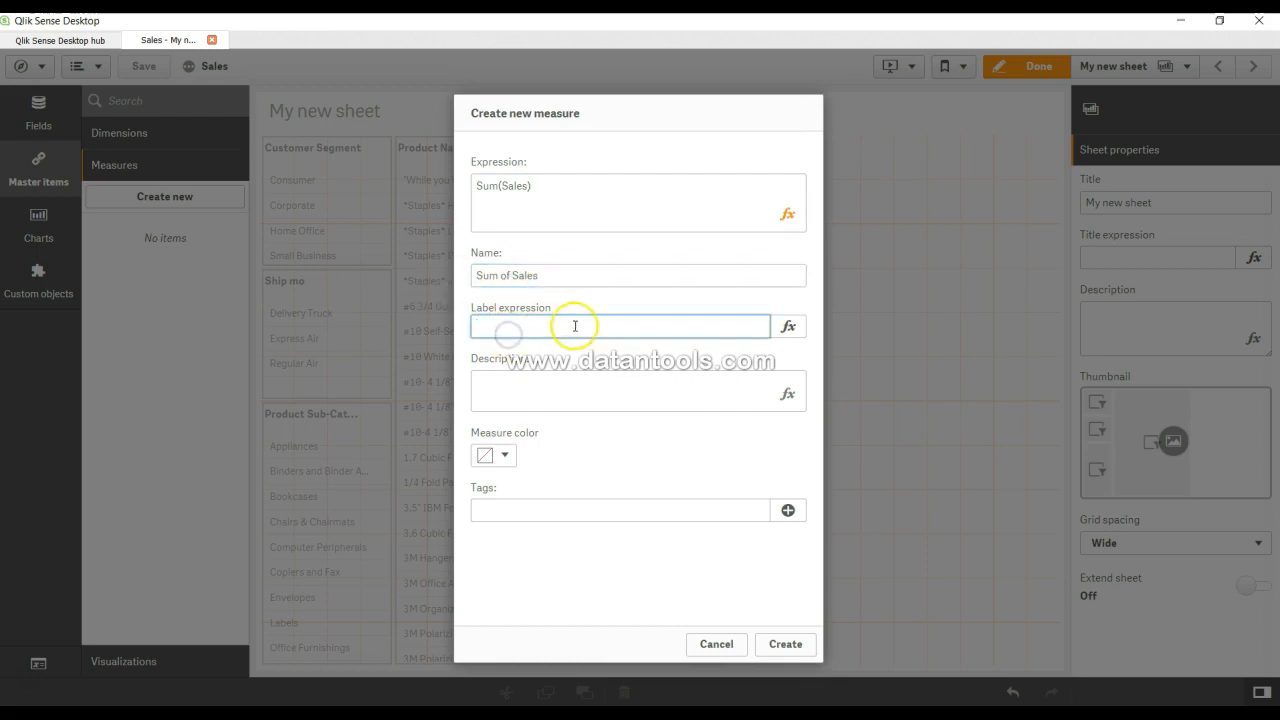
{"action": "left_click", "coordinate": [549, 385]}
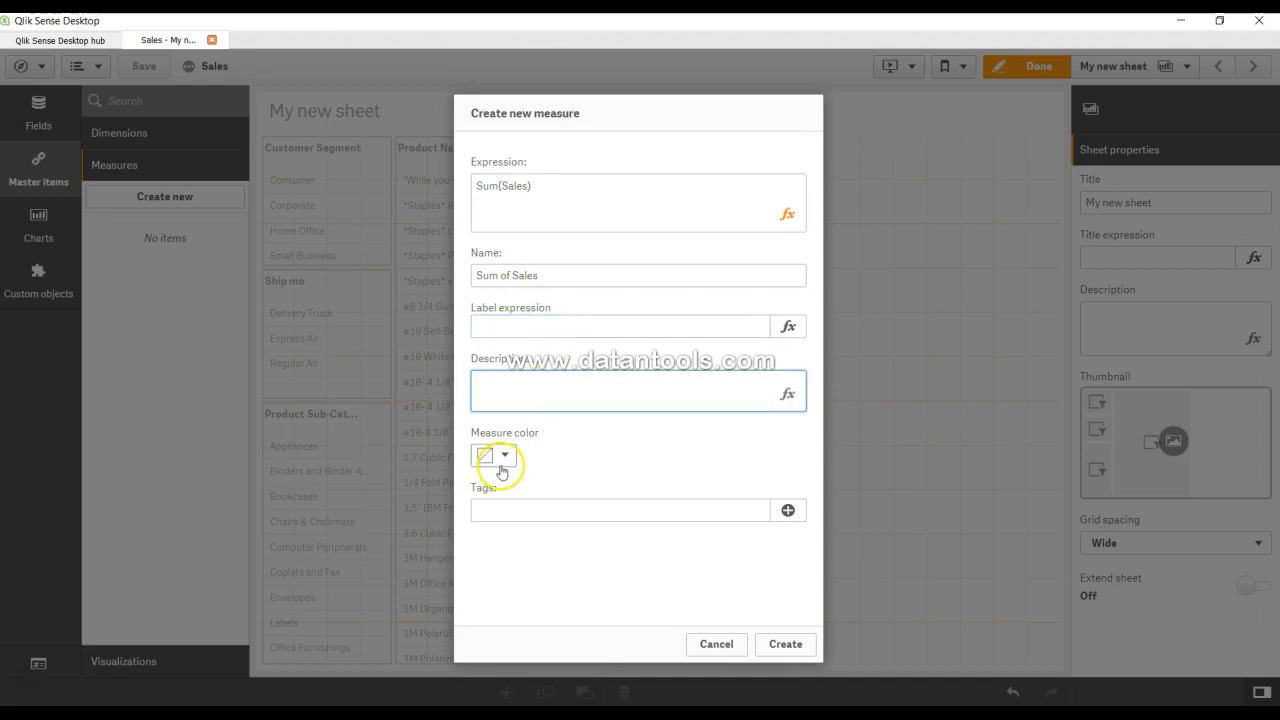
{"action": "left_click", "coordinate": [514, 510]}
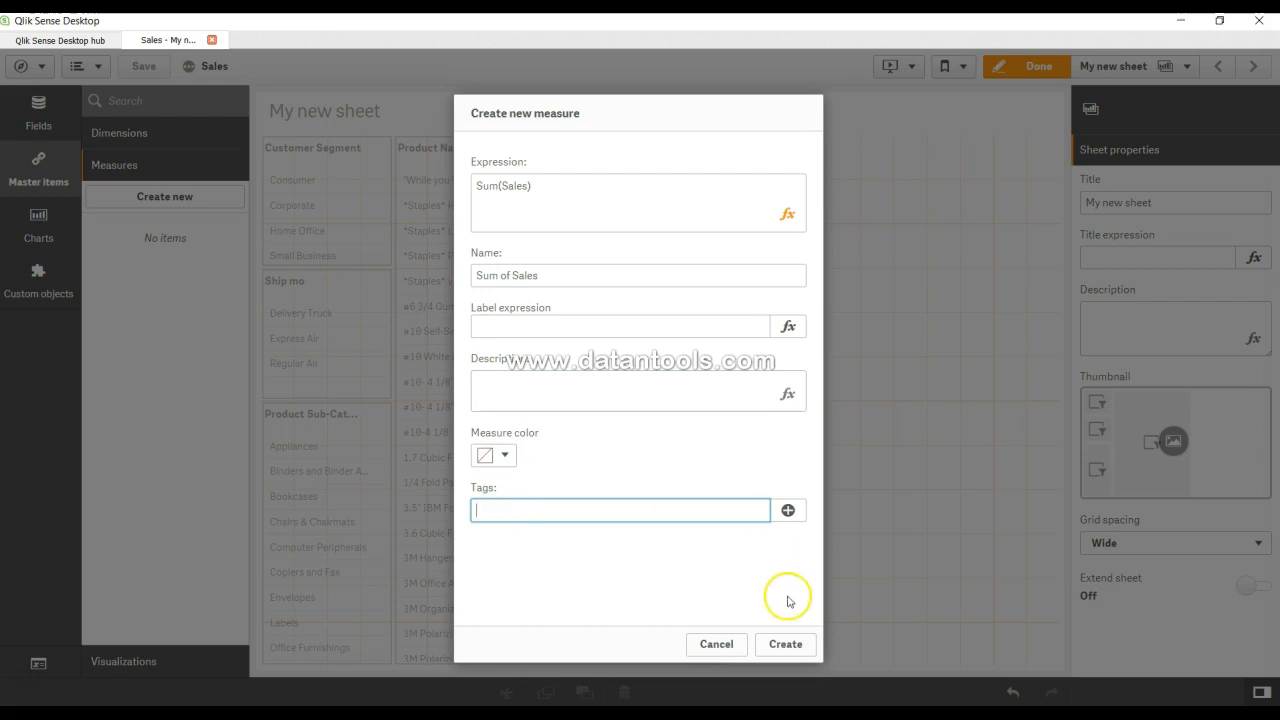
{"action": "left_click", "coordinate": [785, 644]}
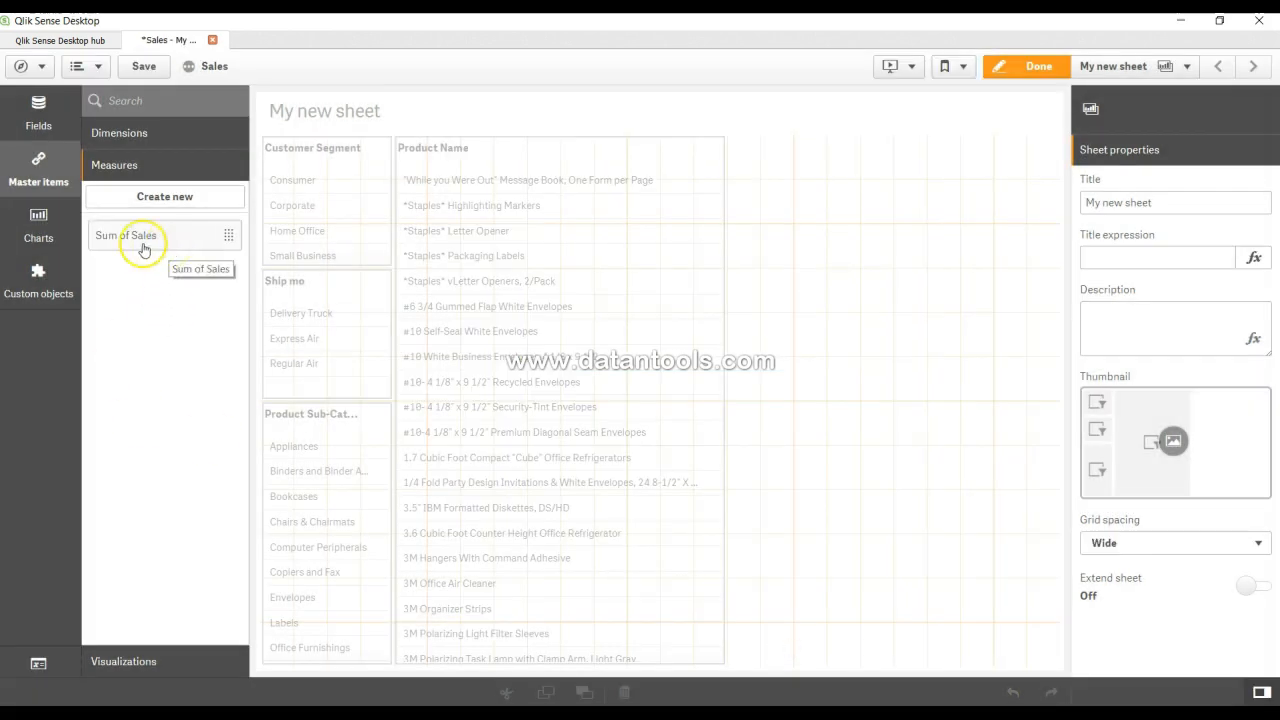
- Add a bar chart to the empty area beside Product Name, with Customer Segment as dimension and Sum of Sales as measure
{"action": "left_click", "coordinate": [53, 242]}
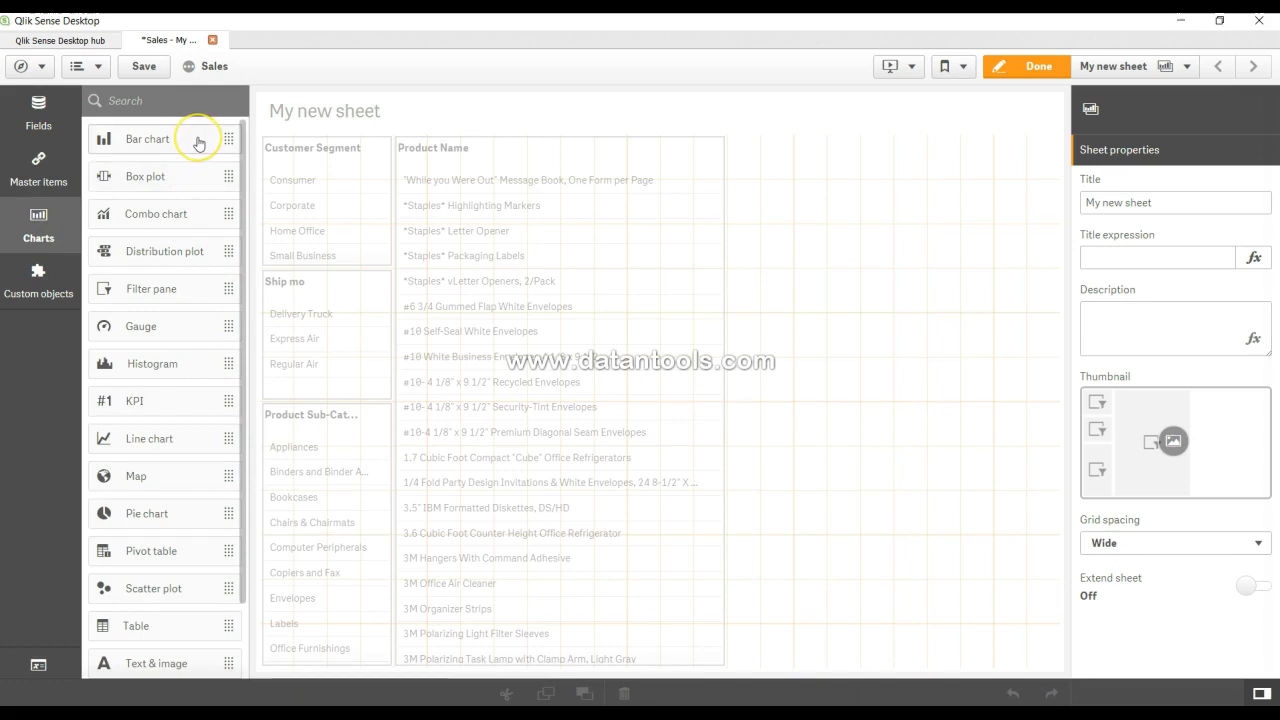
{"action": "left_click_drag", "start_coordinate": [198, 143], "coordinate": [894, 220]}
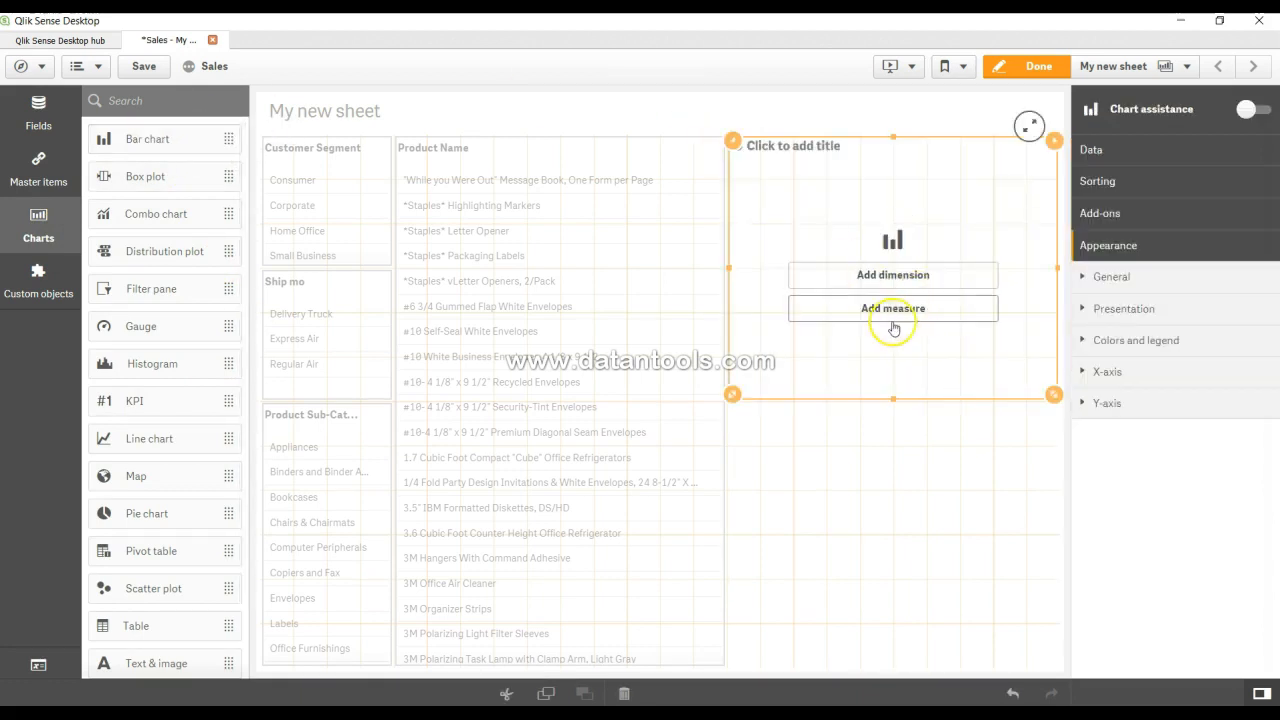
{"action": "left_click", "coordinate": [897, 277]}
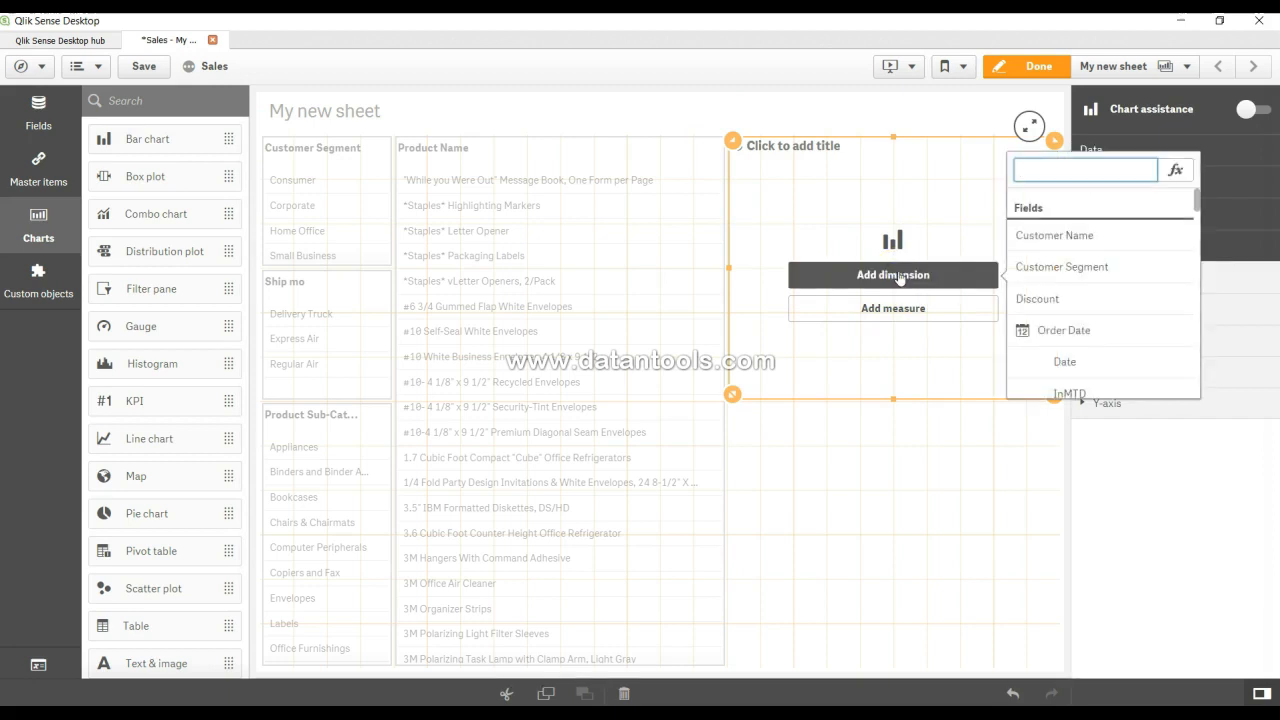
{"action": "left_click", "coordinate": [1075, 268]}
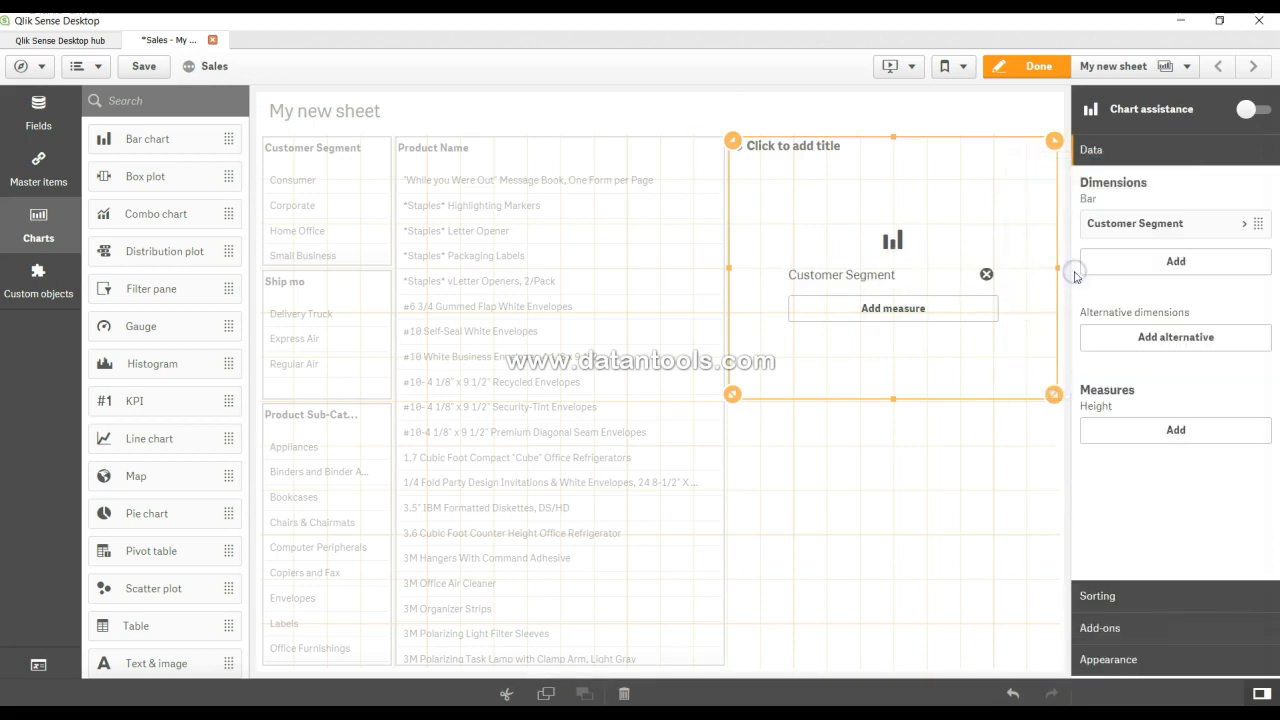
{"action": "left_click", "coordinate": [897, 318]}
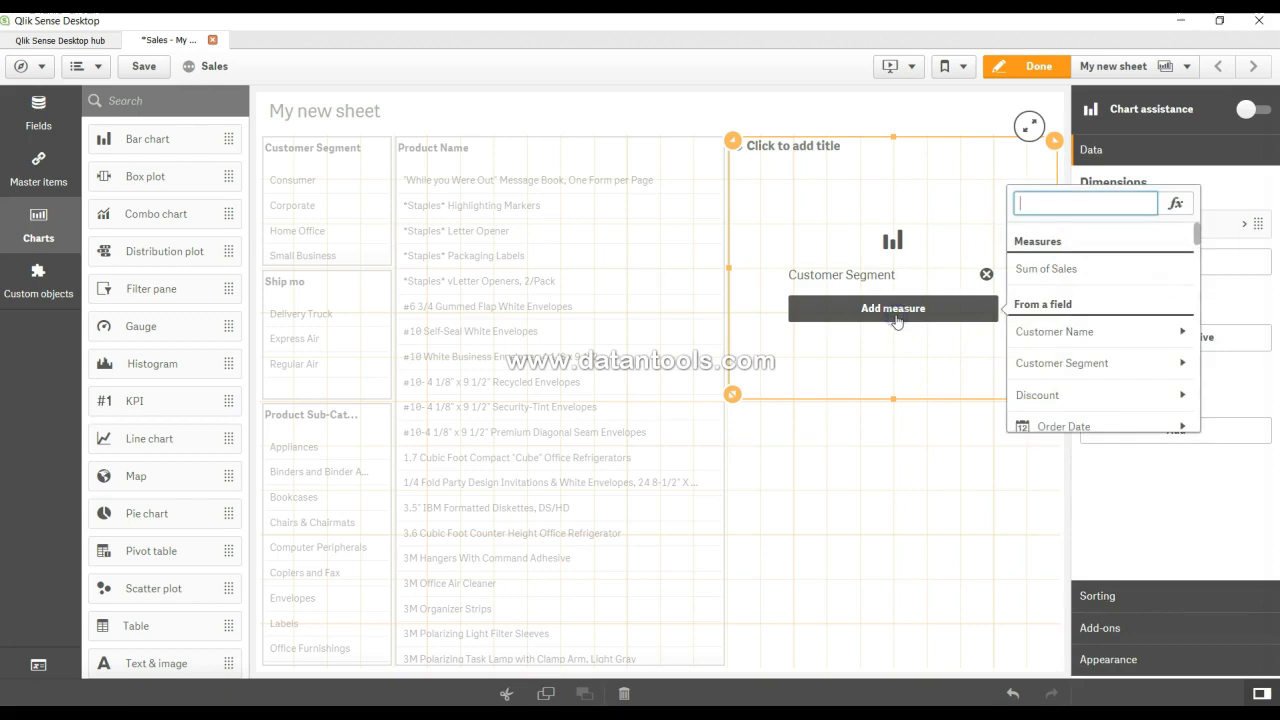
{"action": "left_click", "coordinate": [1054, 271]}
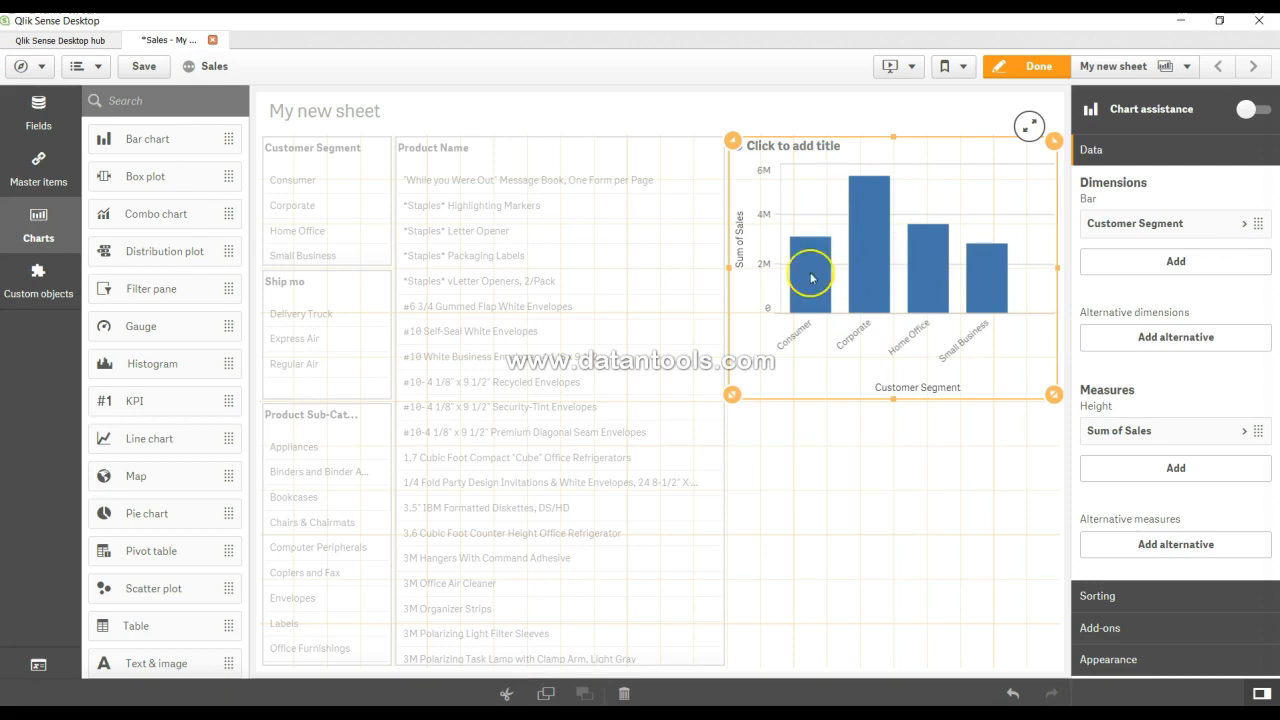
- Examine the options for creating a master dimension, and close the dialog without defining one
{"action": "left_click", "coordinate": [46, 172]}
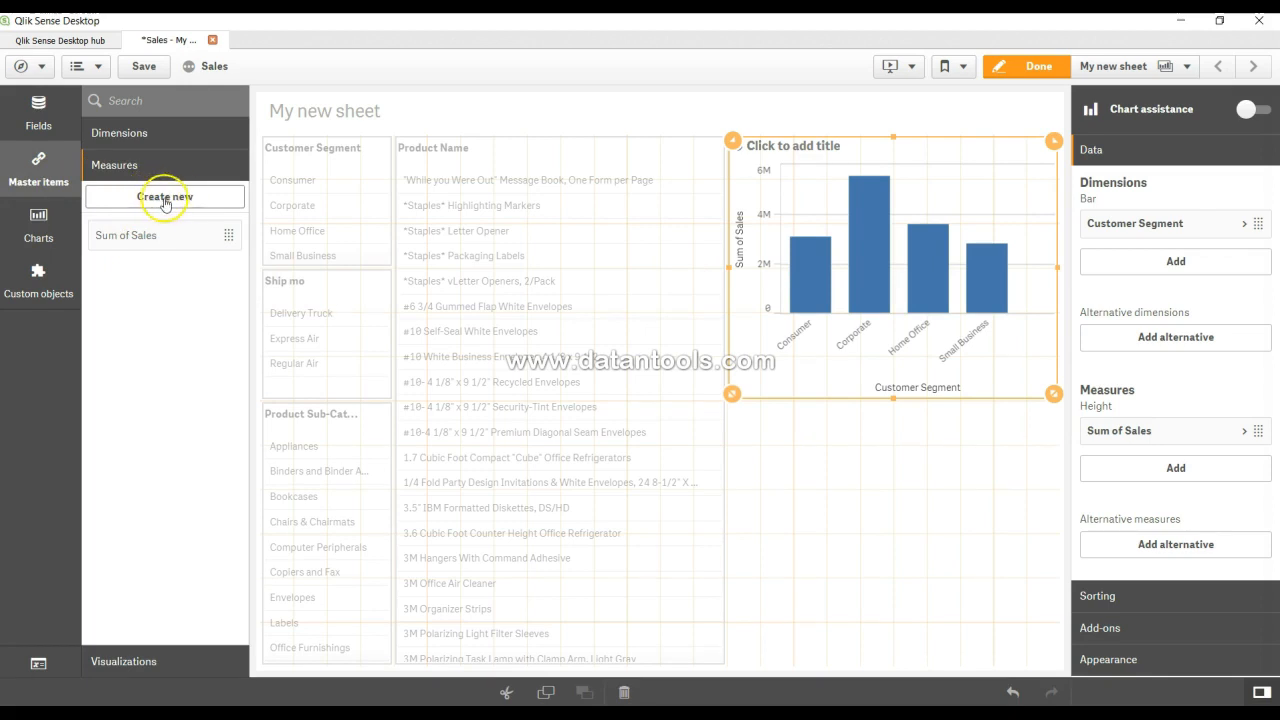
{"action": "left_click", "coordinate": [178, 138]}
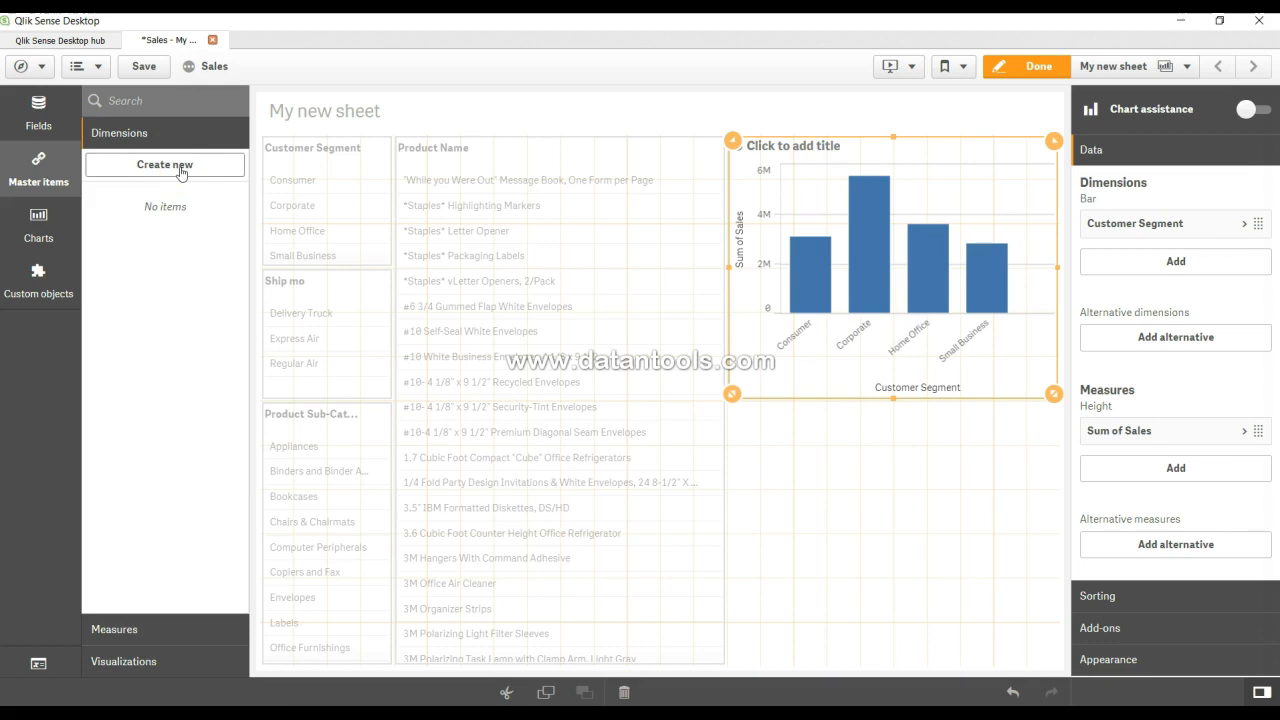
{"action": "left_click", "coordinate": [188, 167]}
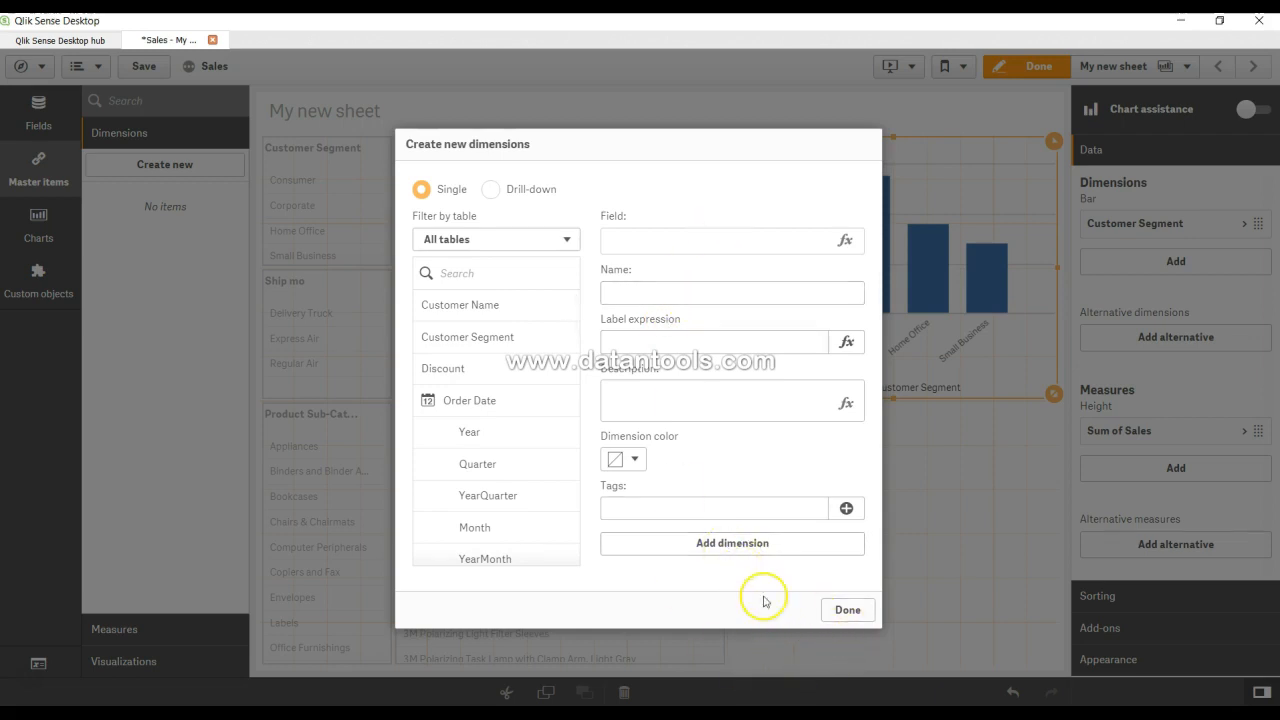
{"action": "left_click", "coordinate": [845, 611]}
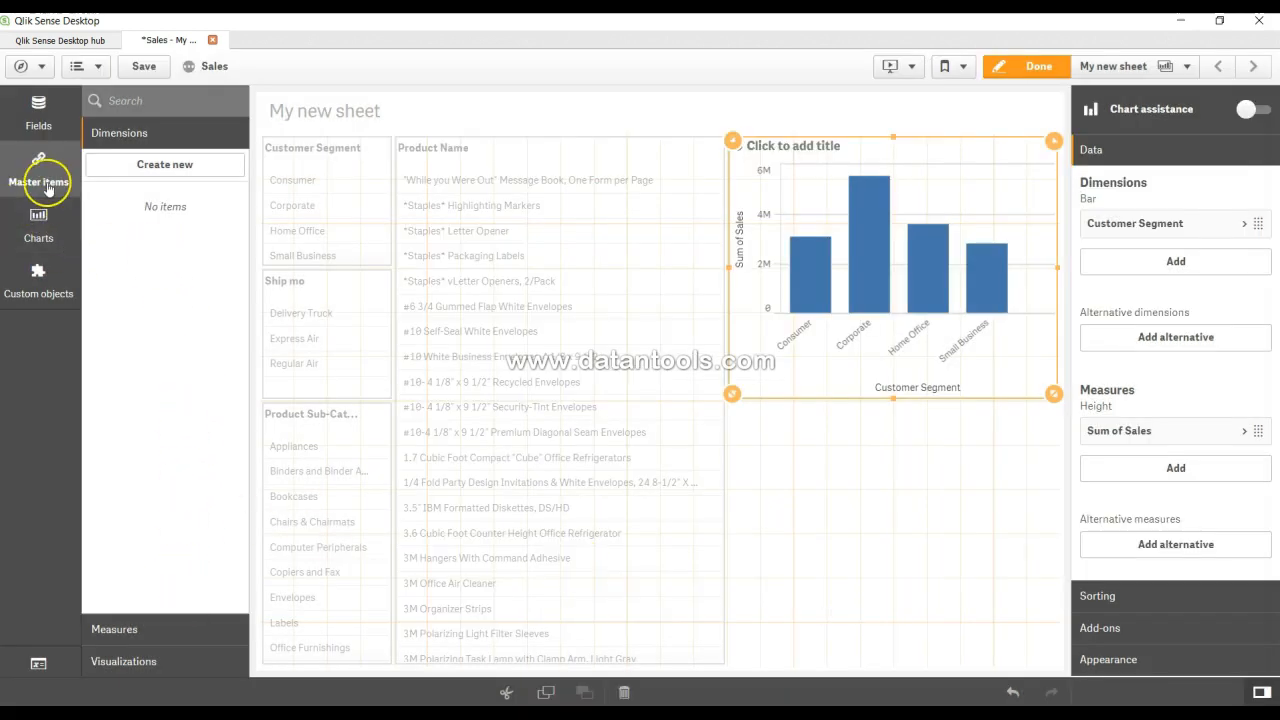
- Look through the master item lists of measures, visualizations and dimensions
{"action": "left_click", "coordinate": [185, 628]}
{"action": "left_click", "coordinate": [180, 663]}
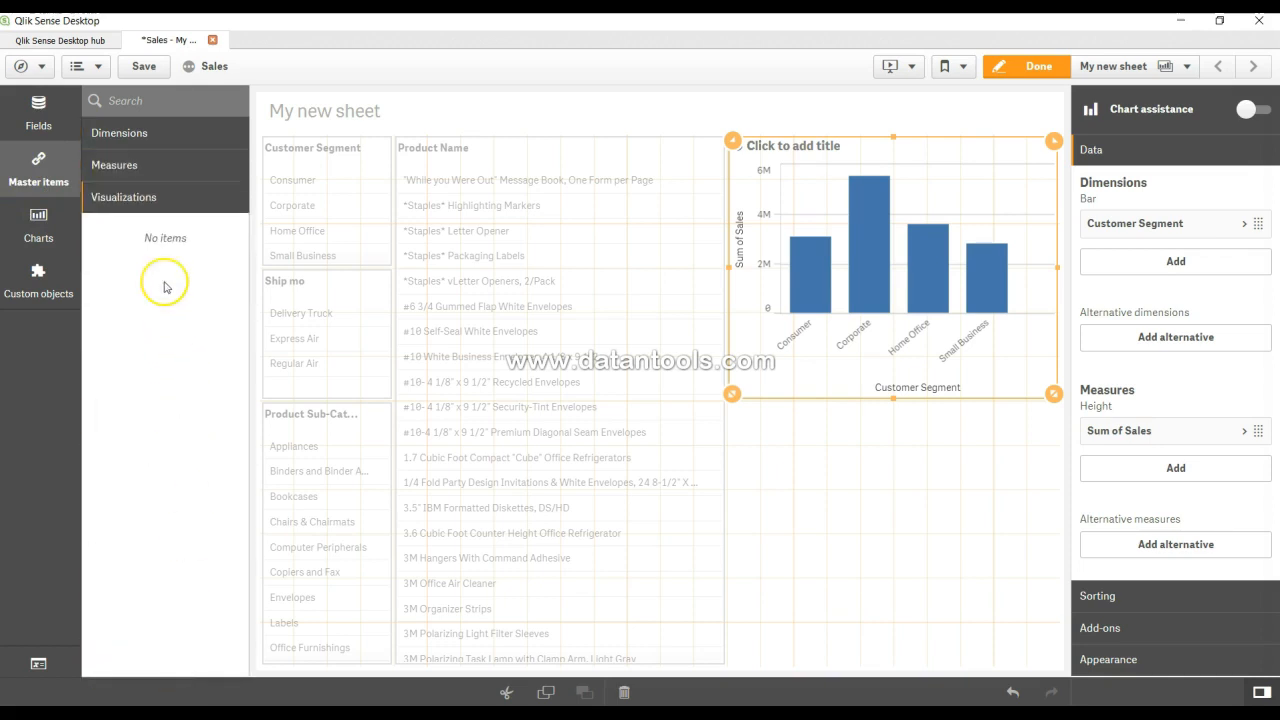
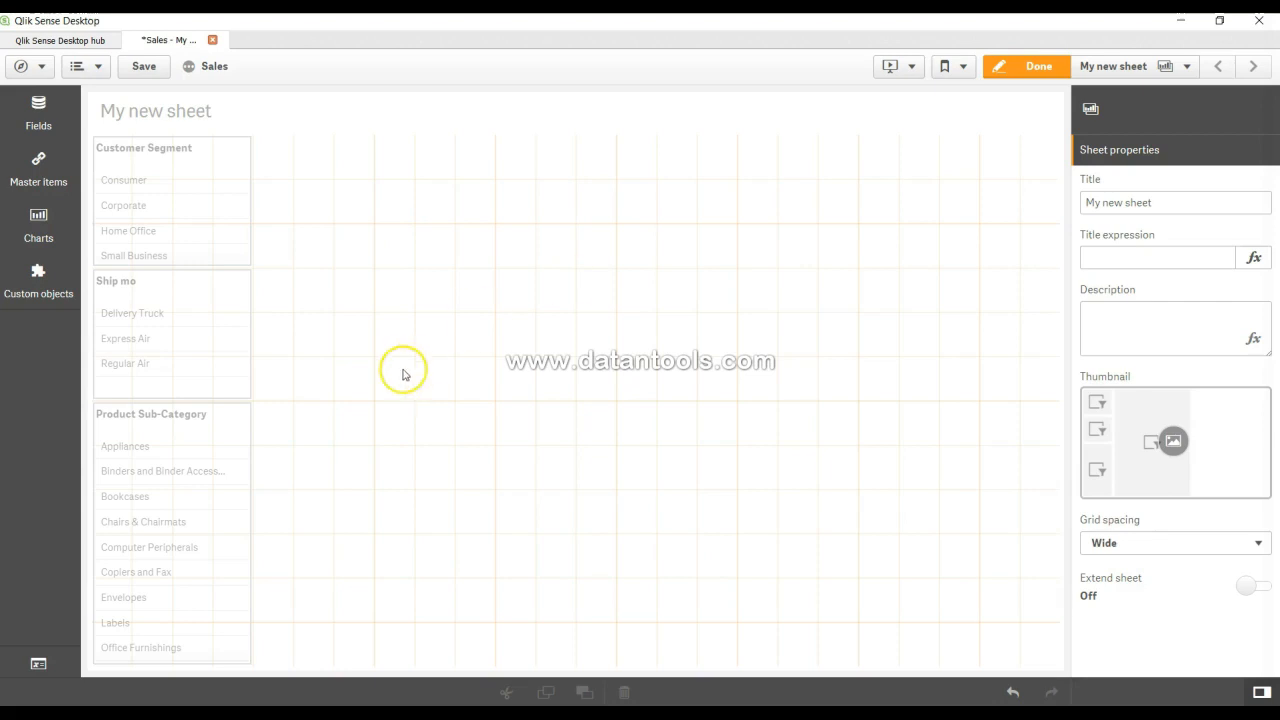
{"action": "left_click", "coordinate": [40, 172]}
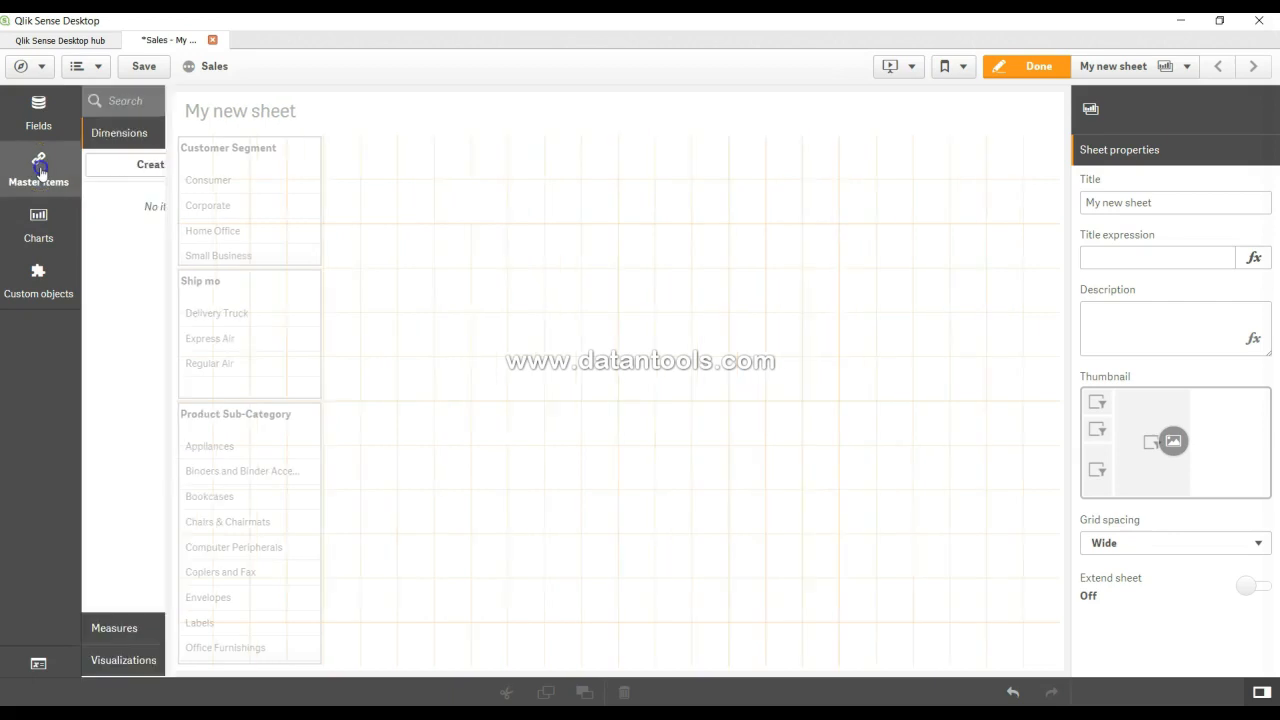
{"action": "left_click", "coordinate": [169, 630]}
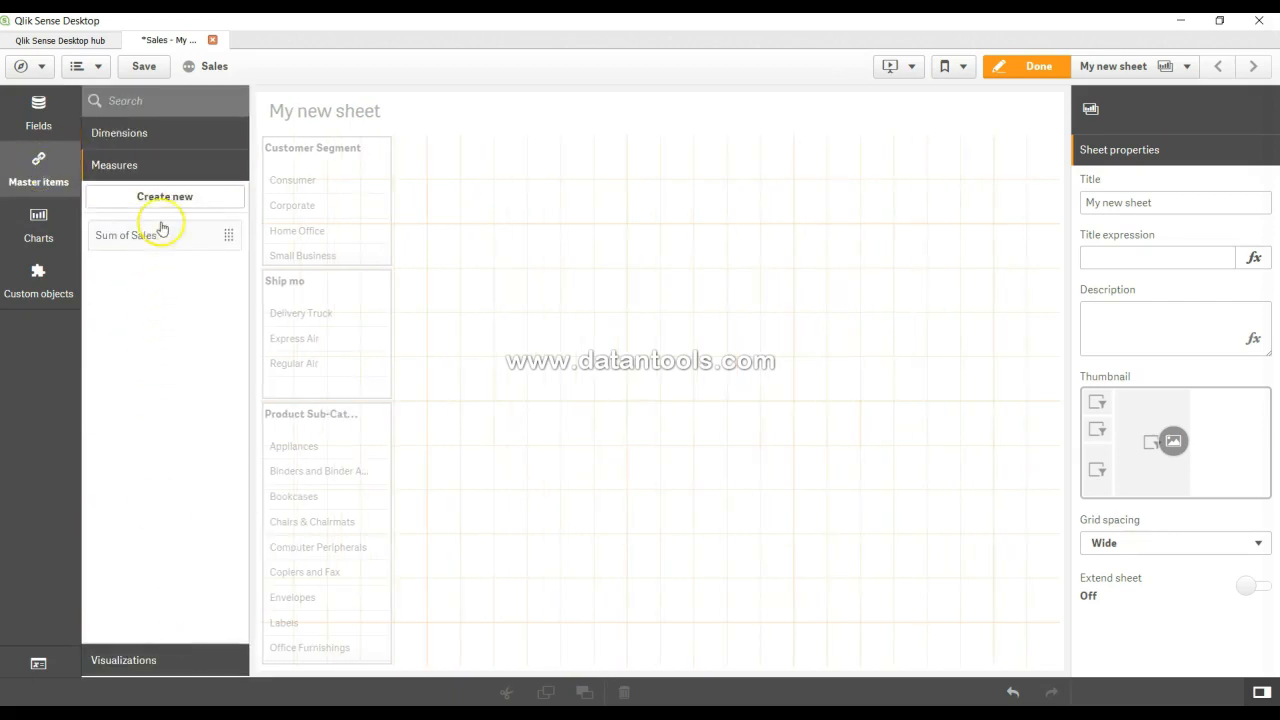
{"action": "left_click", "coordinate": [169, 143]}
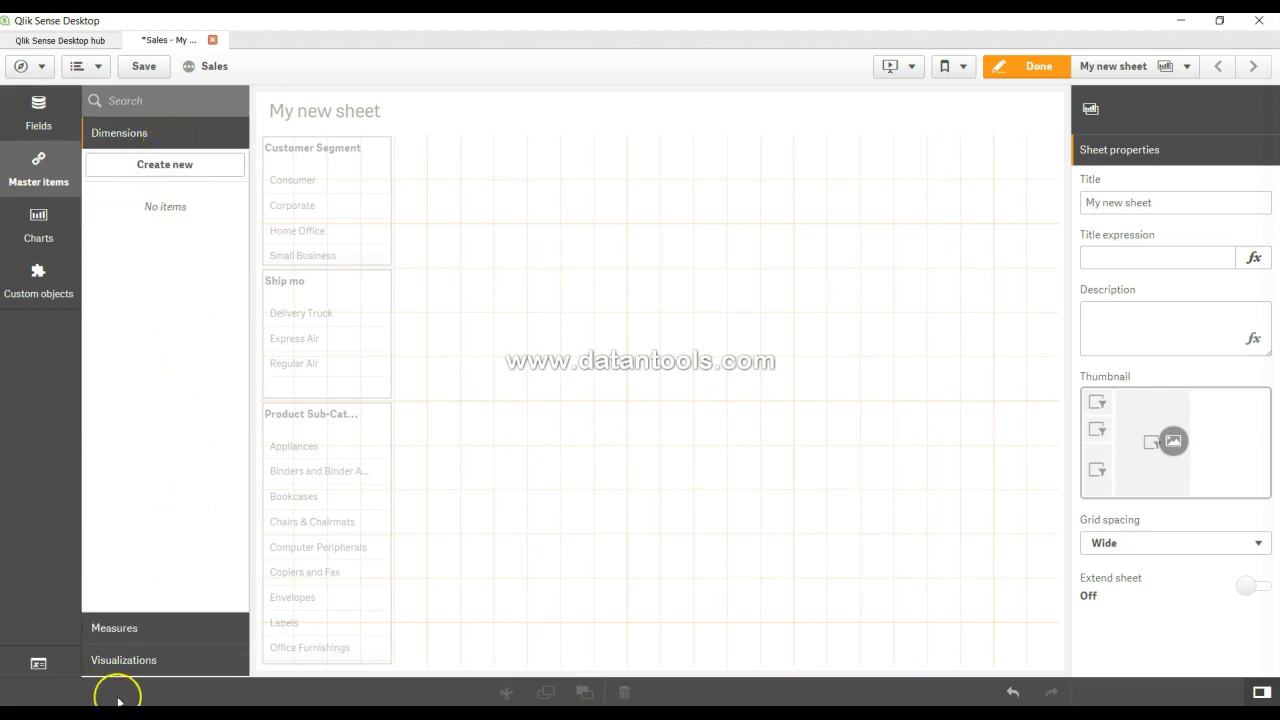
- Compare the master item lists of dimensions and measures, including the option to create new items in each
{"action": "left_click", "coordinate": [175, 622]}
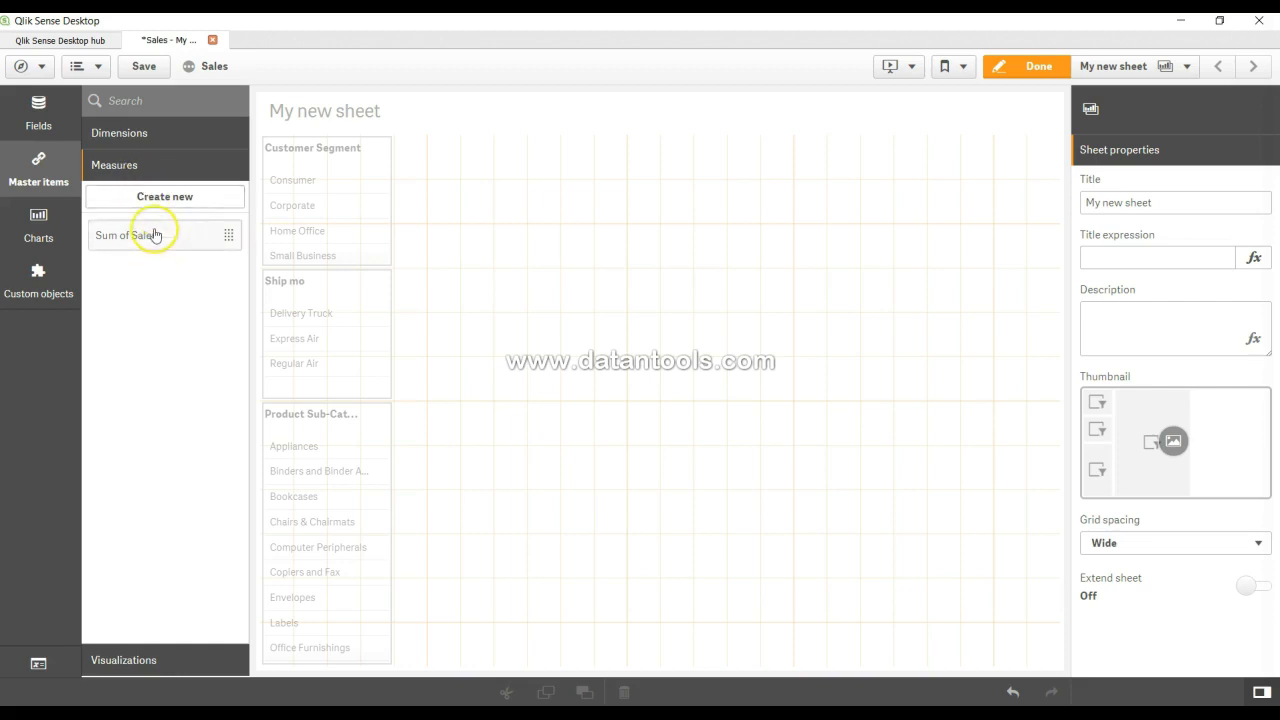
{"action": "left_click", "coordinate": [153, 138]}
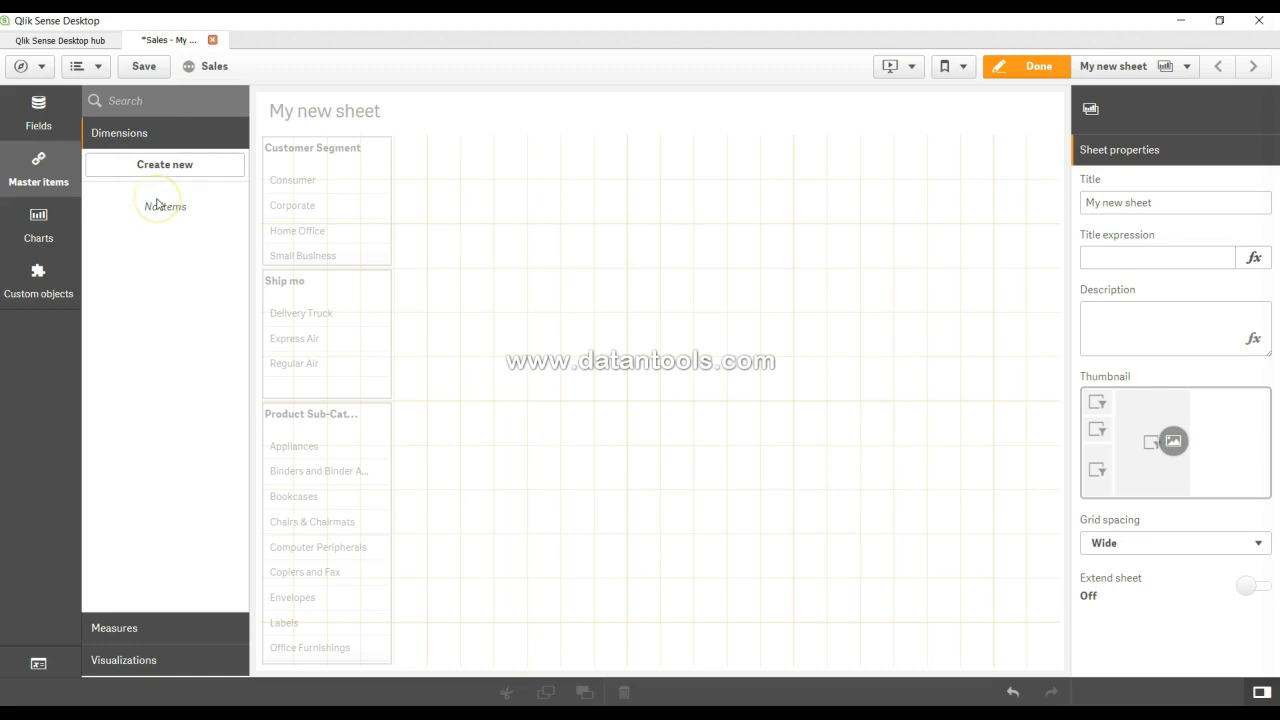
{"action": "left_click", "coordinate": [186, 628]}
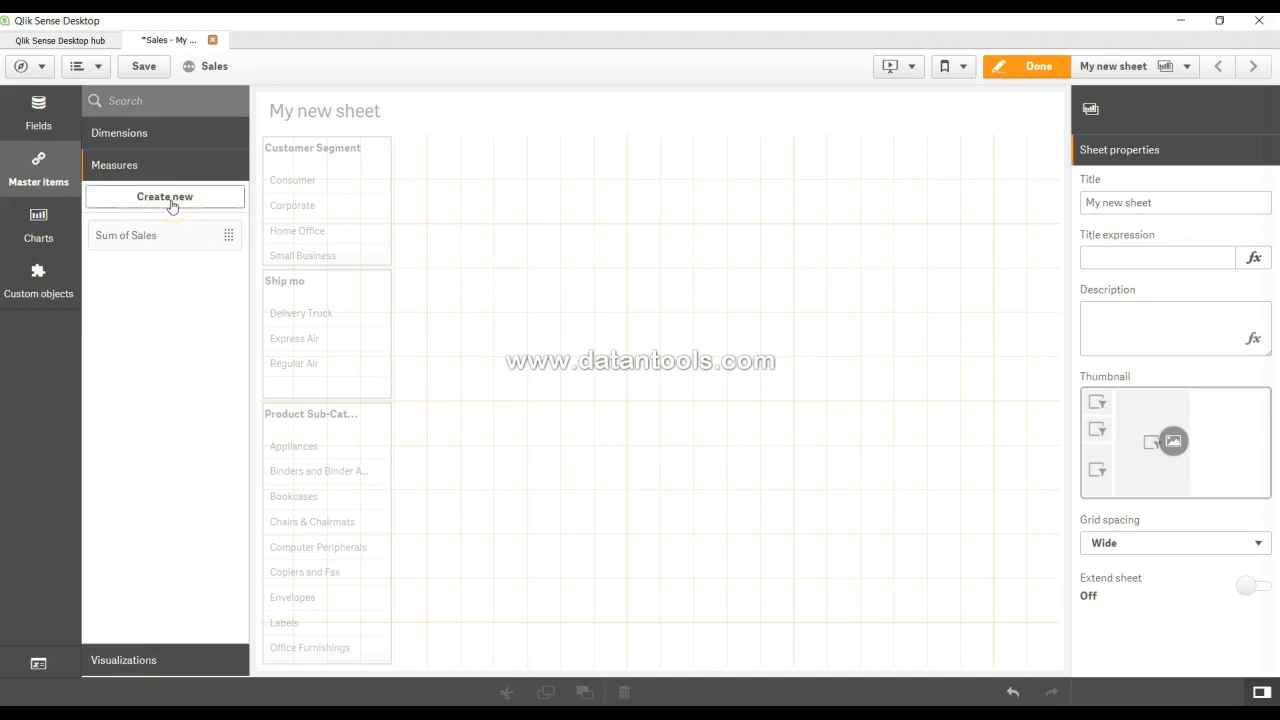
{"action": "left_click", "coordinate": [176, 137]}
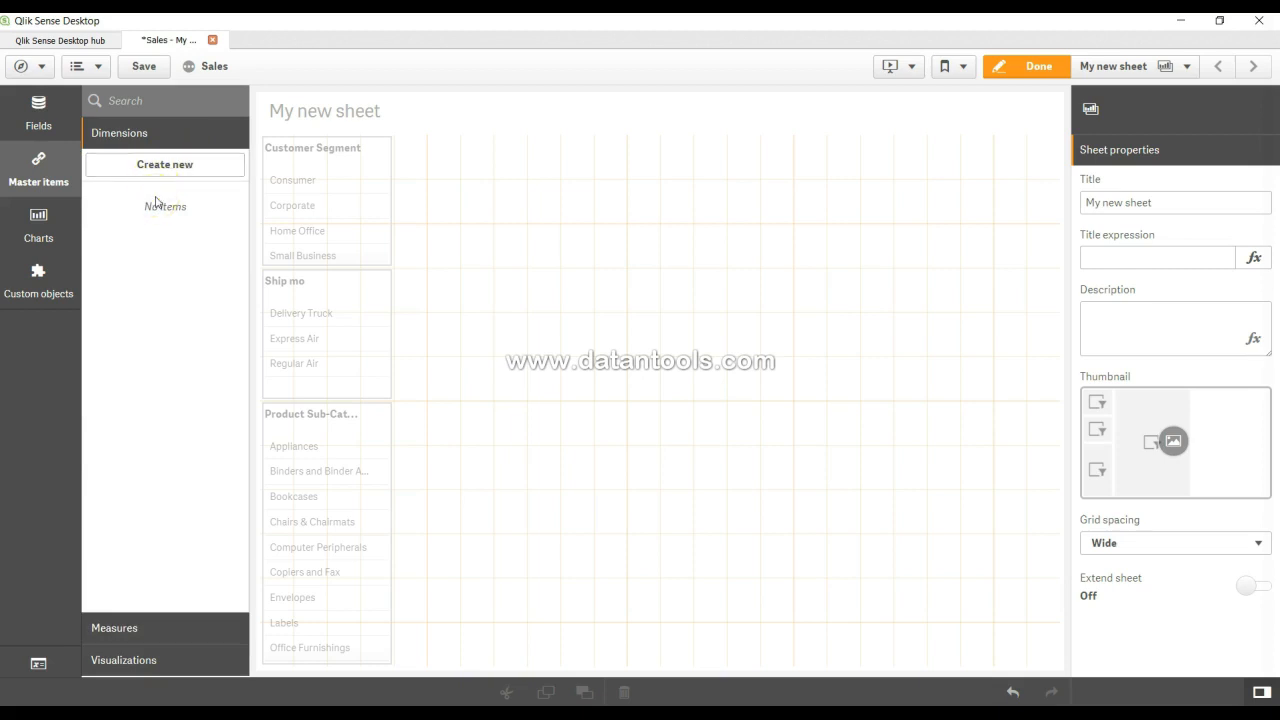
{"action": "left_click", "coordinate": [164, 206]}
{"action": "left_click", "coordinate": [174, 170]}
{"action": "left_click", "coordinate": [166, 622]}
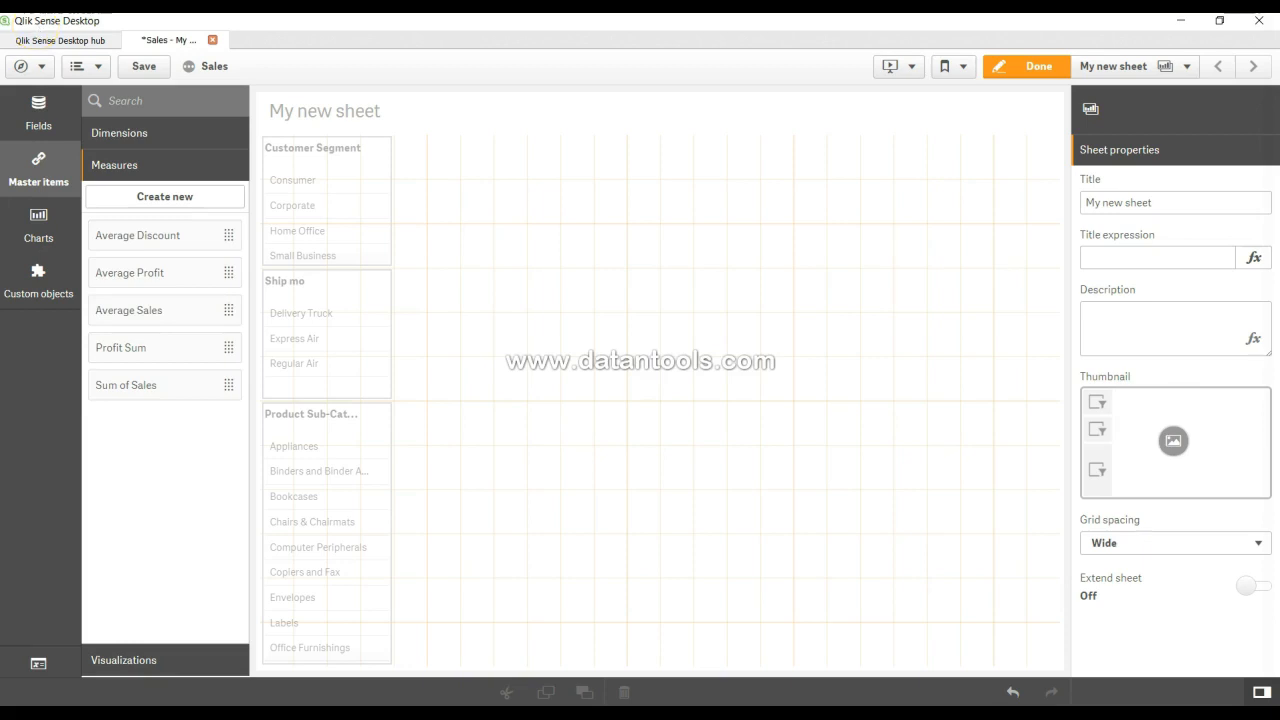
- Place an empty bar chart in the free area beside the filter panes, and review the available master dimensions and measures
{"action": "left_click", "coordinate": [40, 222]}
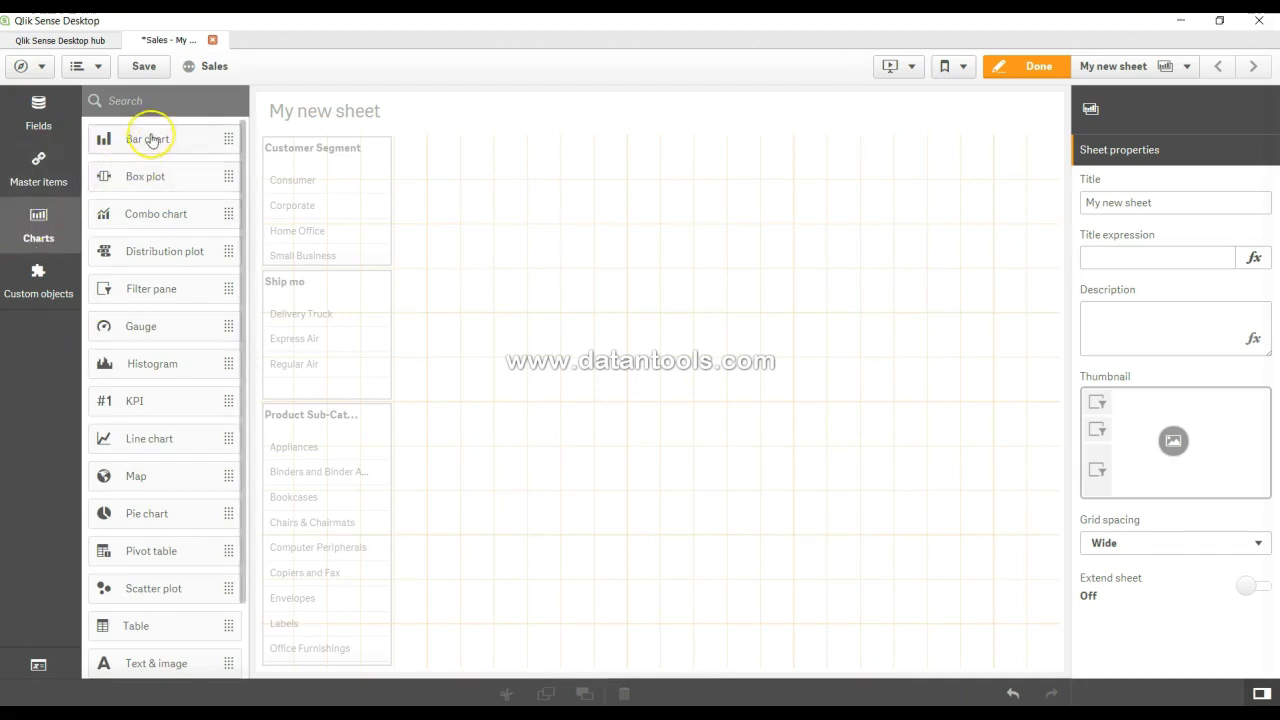
{"action": "left_click_drag", "start_coordinate": [150, 137], "coordinate": [737, 245]}
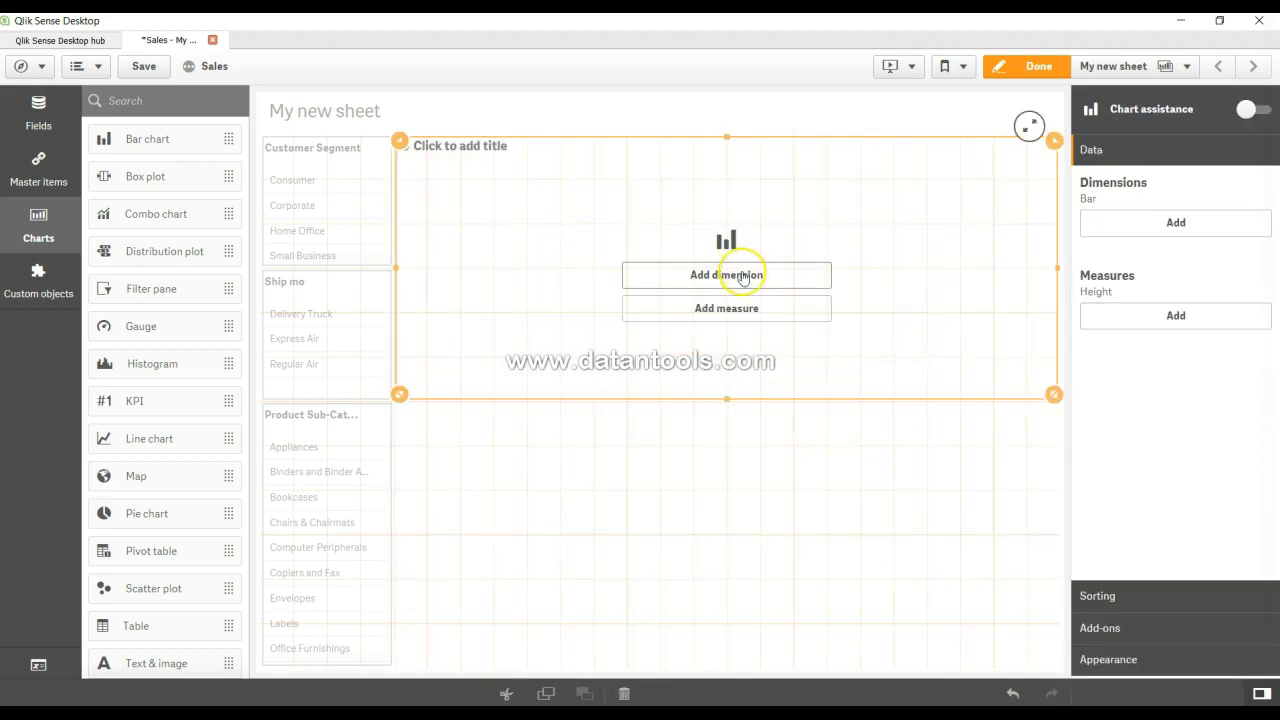
{"action": "left_click", "coordinate": [742, 276]}
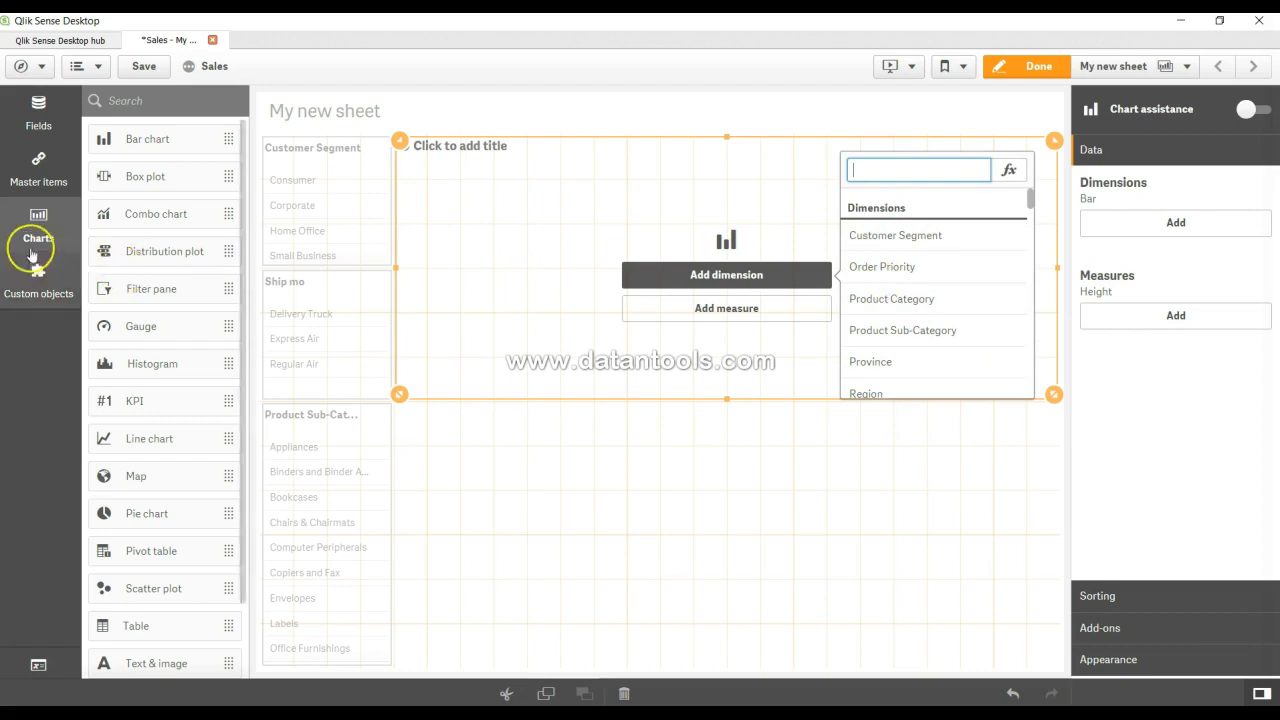
{"action": "left_click", "coordinate": [40, 170]}
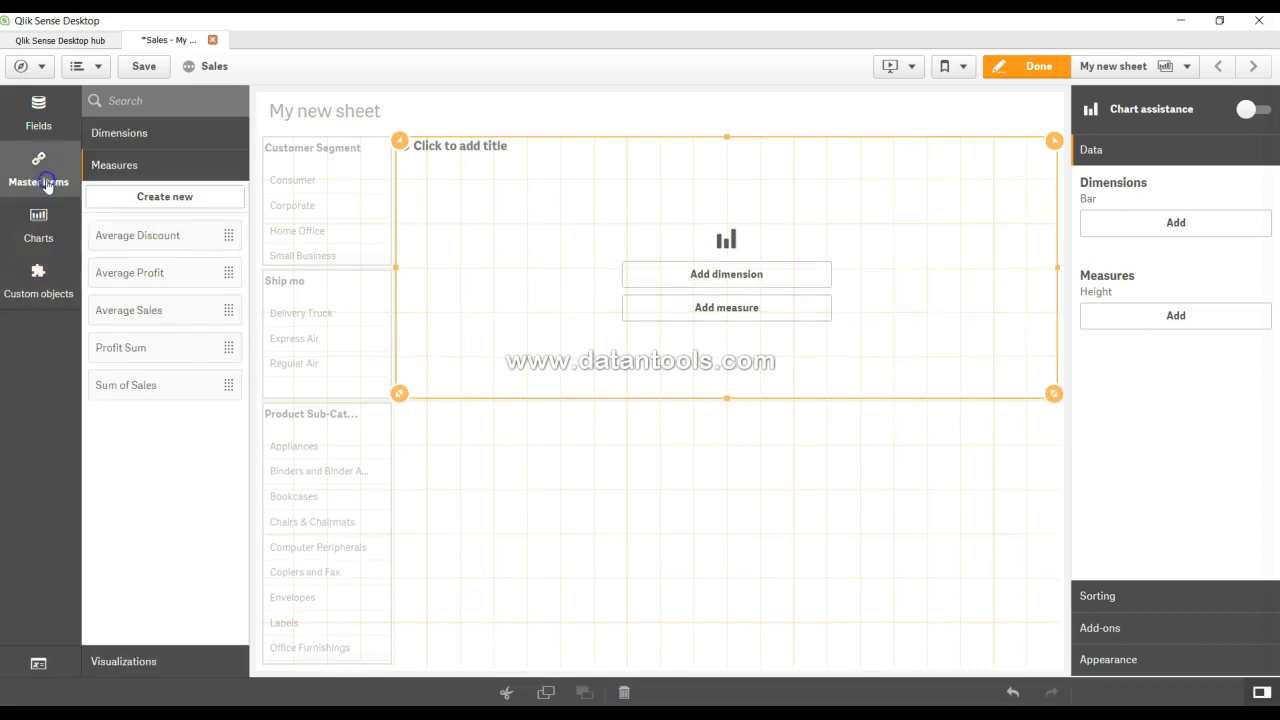
{"action": "left_click", "coordinate": [160, 137]}
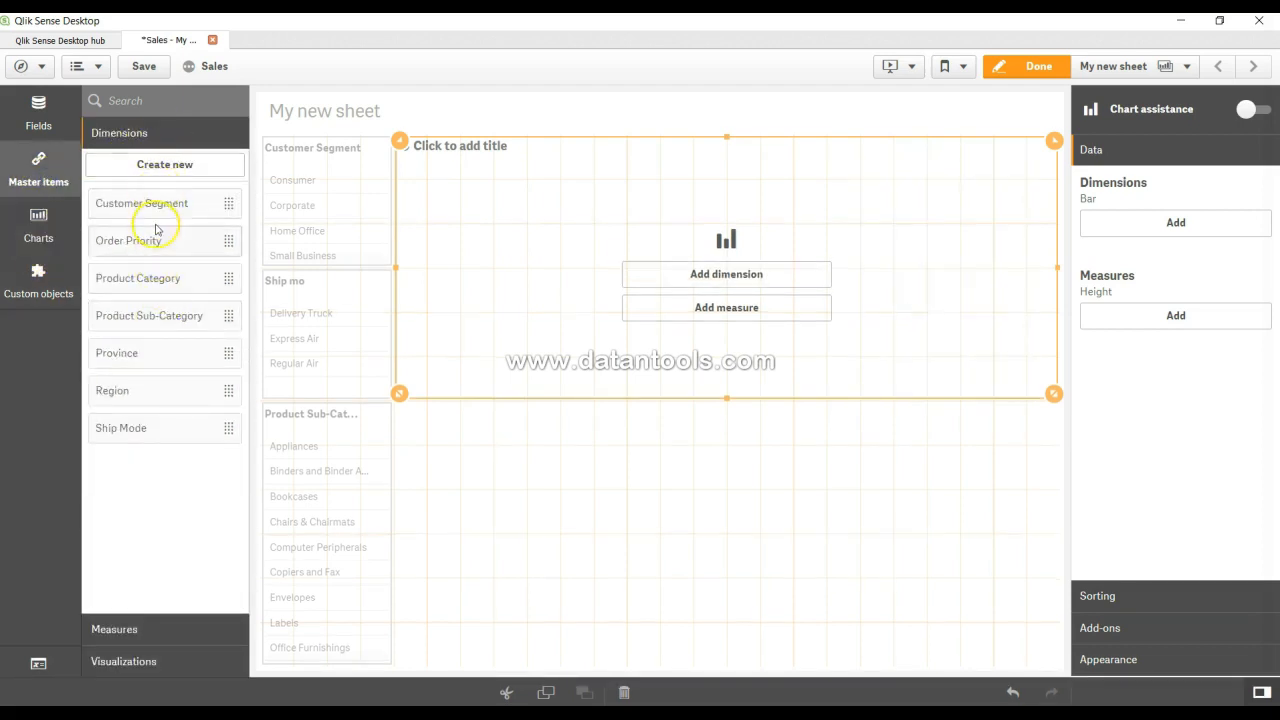
{"action": "left_click", "coordinate": [162, 631]}
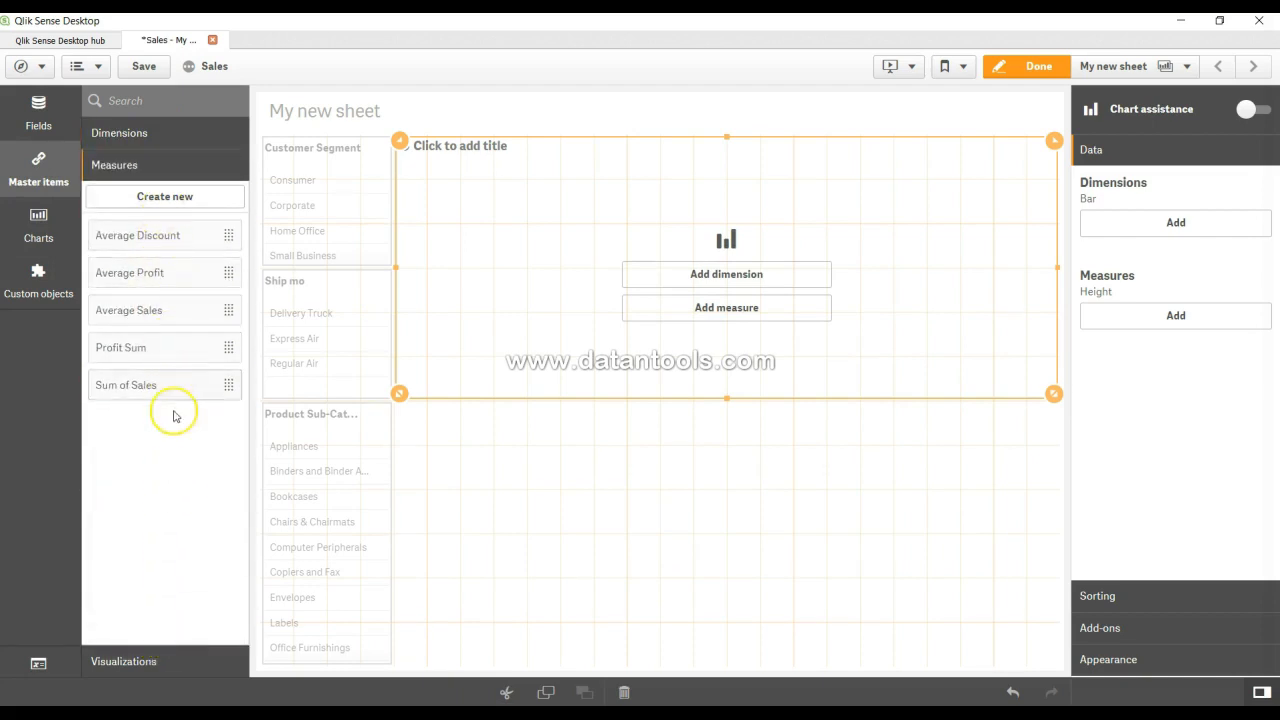
- Give the bar chart the dimension Customer Segment and the measure Profit Sum, and narrow it to about eight grid columns
{"action": "left_click", "coordinate": [752, 285]}
{"action": "left_click", "coordinate": [898, 238]}
{"action": "left_click", "coordinate": [774, 312]}
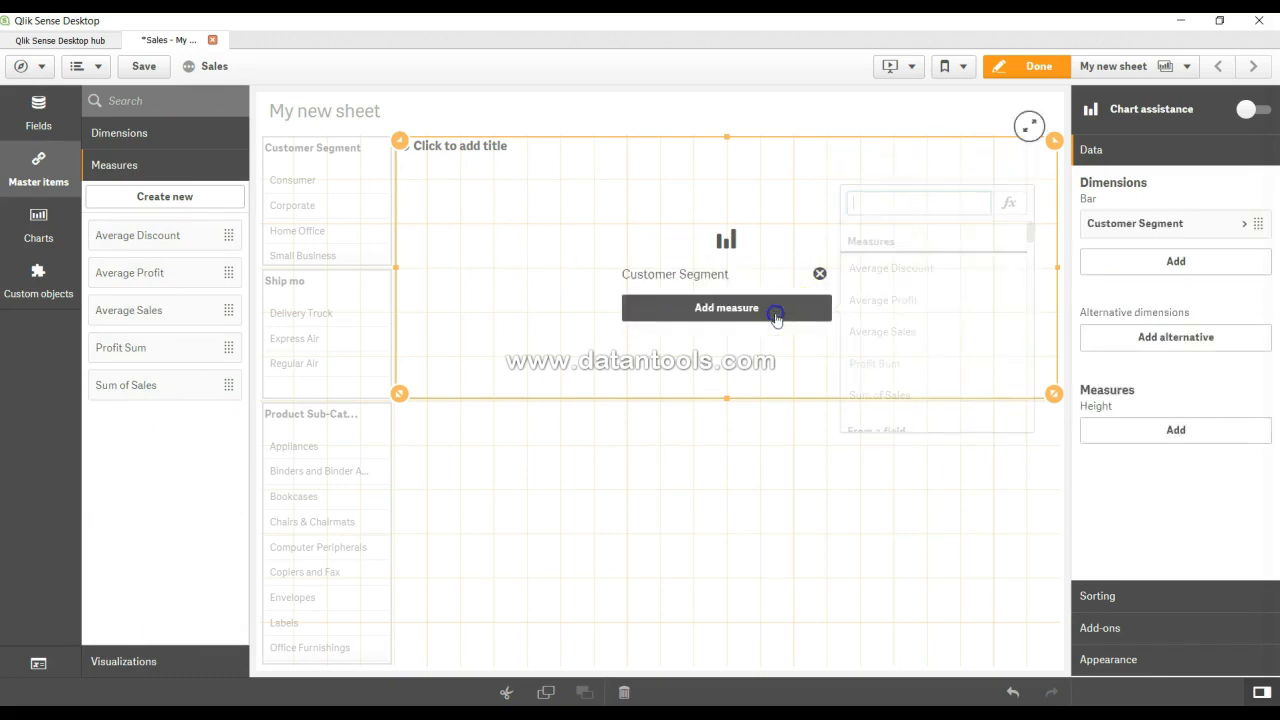
{"action": "left_click", "coordinate": [879, 372]}
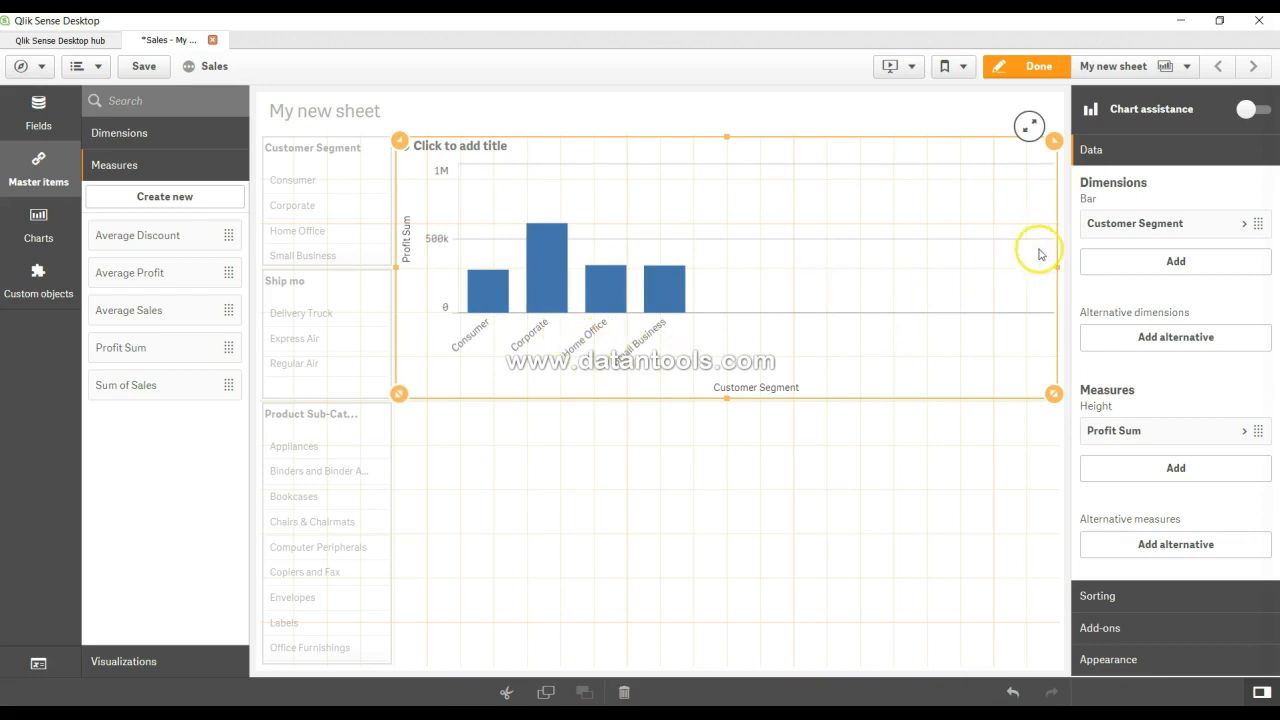
{"action": "left_click_drag", "start_coordinate": [1059, 273], "coordinate": [627, 297]}
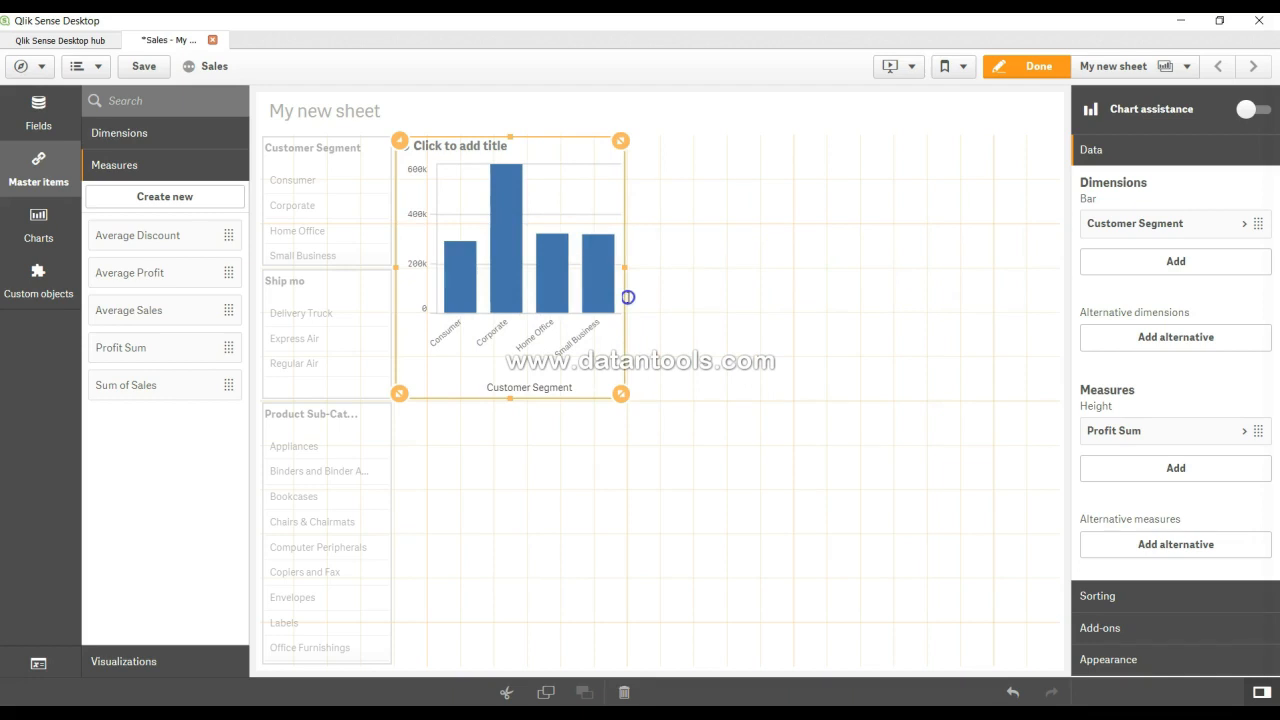
{"action": "left_click_drag", "start_coordinate": [627, 297], "coordinate": [633, 297]}
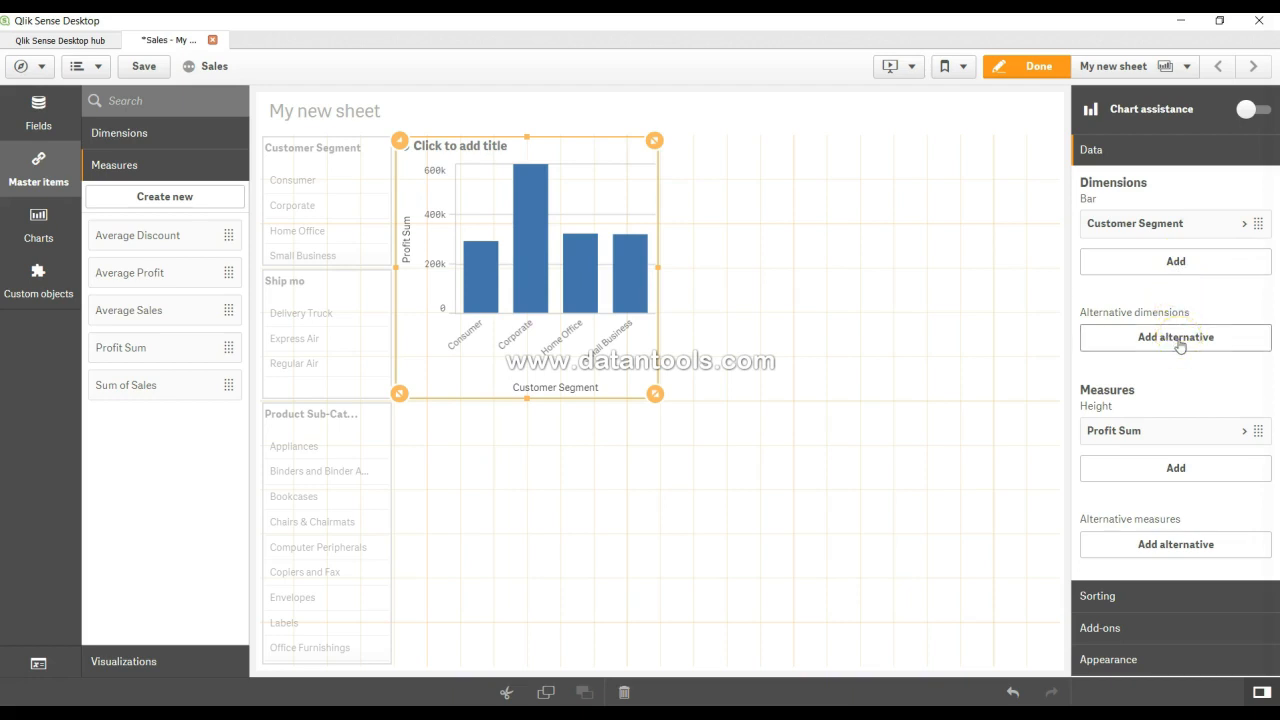
- Switch the chart's Customer Segment and Profit Sum sorting from automatic to custom, and examine the custom sort options
{"action": "left_click", "coordinate": [1178, 388]}
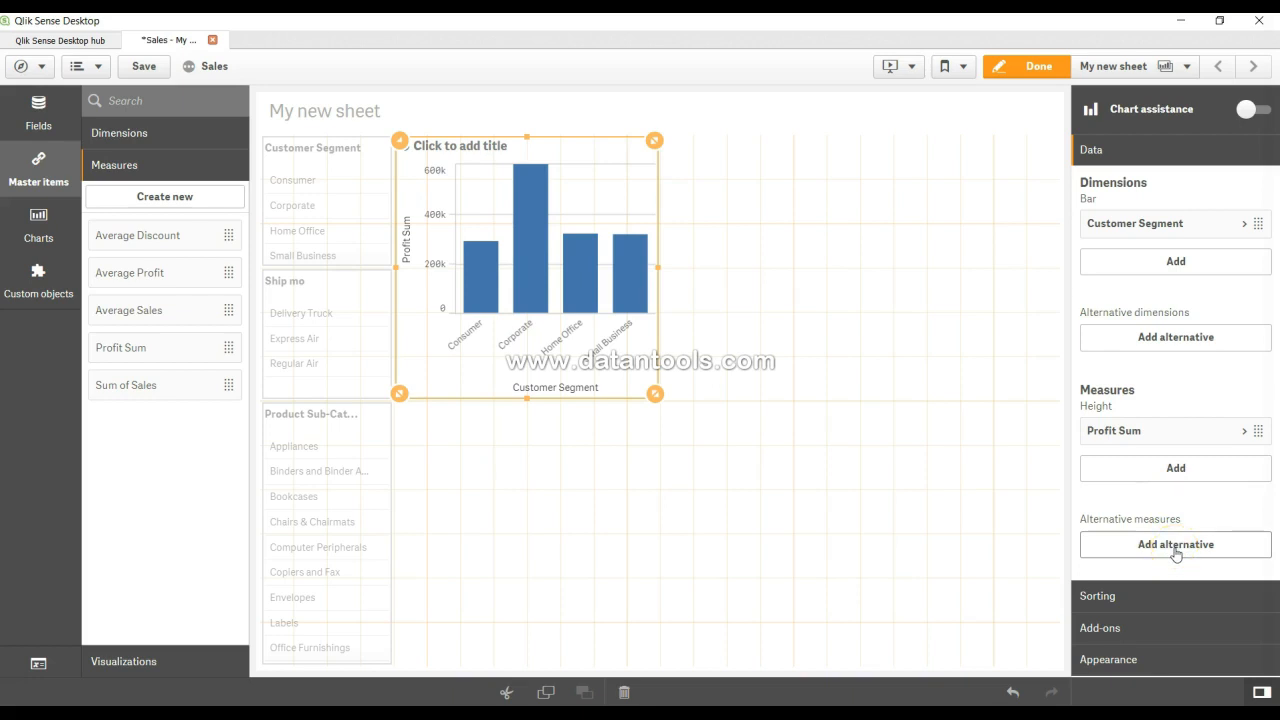
{"action": "left_click", "coordinate": [1160, 600]}
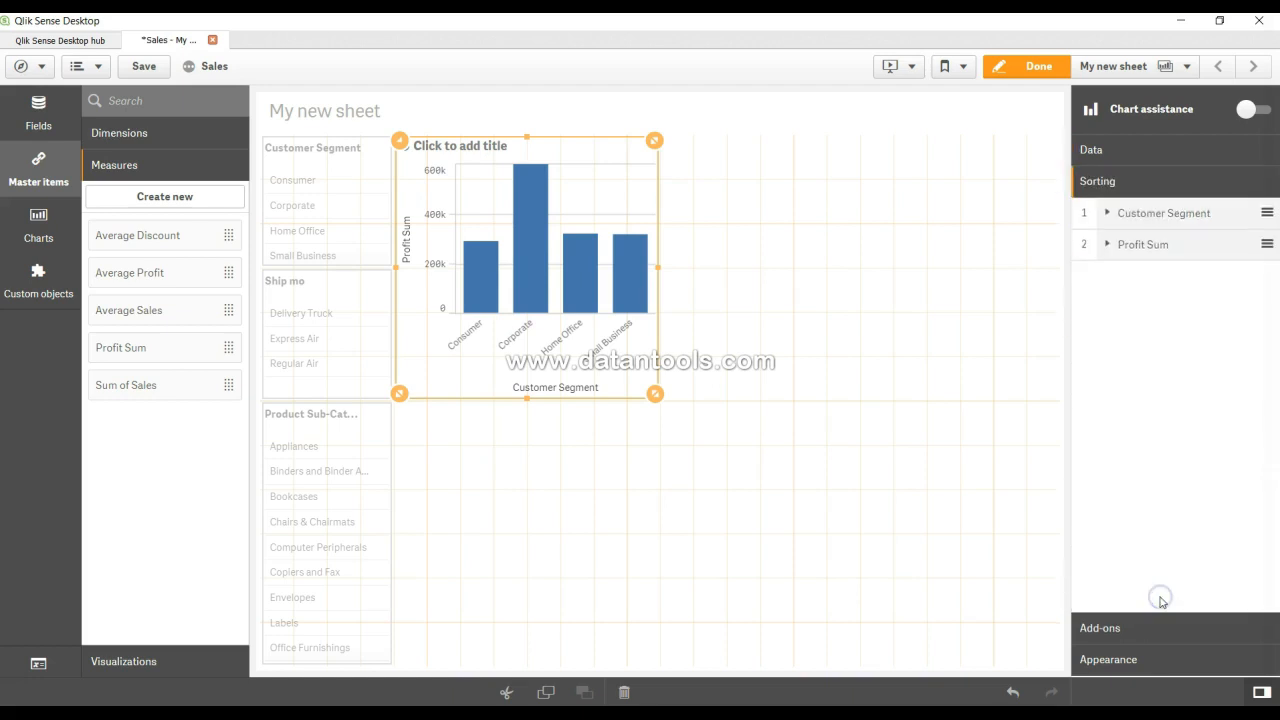
{"action": "left_click", "coordinate": [1107, 212]}
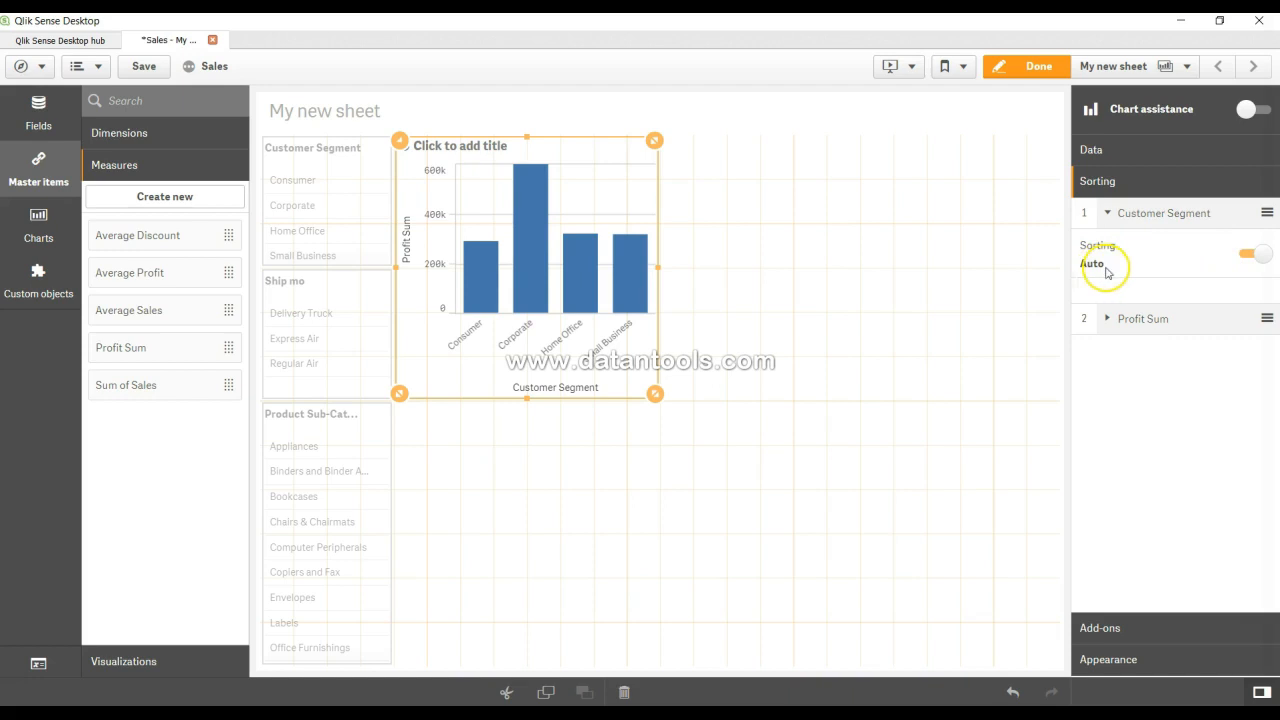
{"action": "left_click", "coordinate": [1250, 253]}
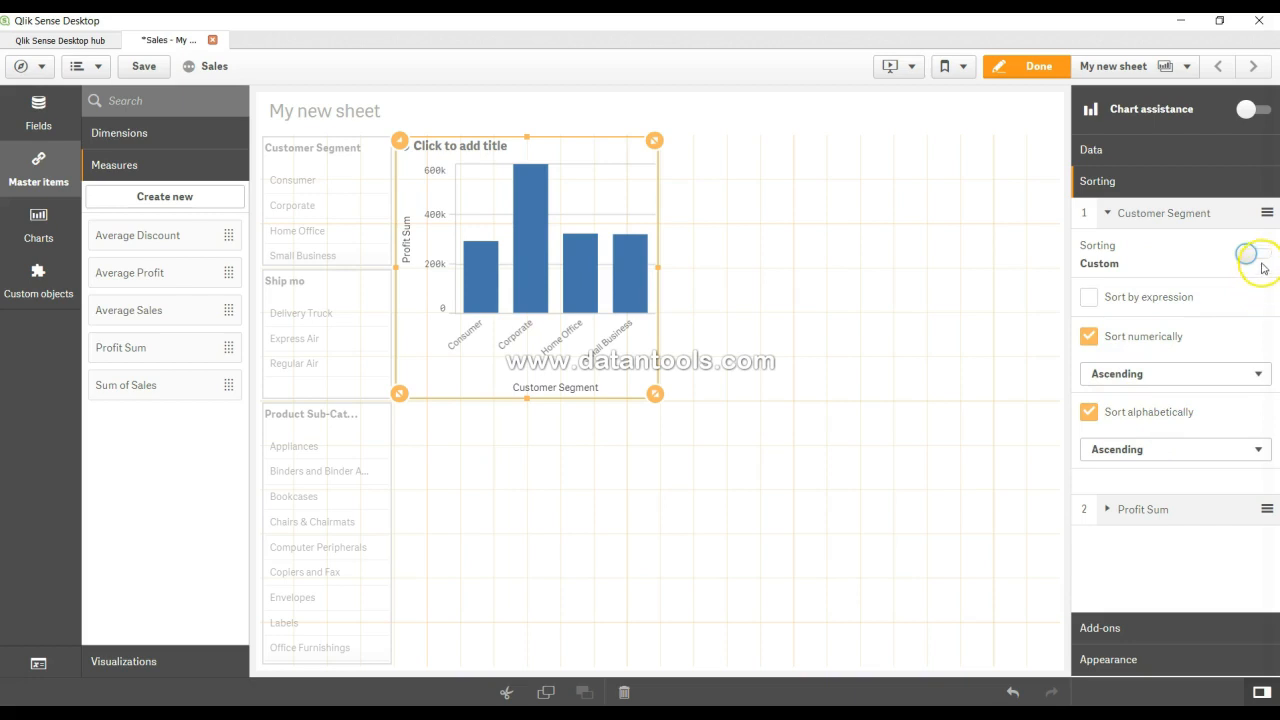
{"action": "left_click", "coordinate": [1110, 510]}
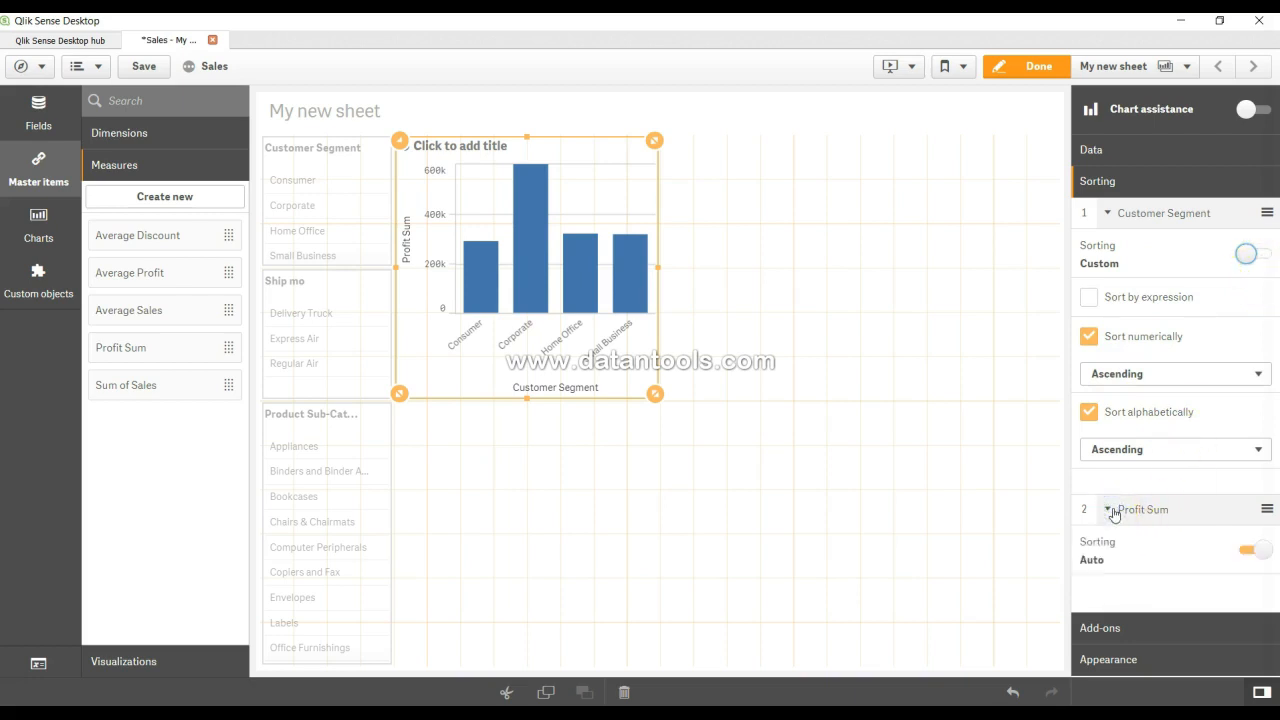
{"action": "left_click", "coordinate": [1246, 551]}
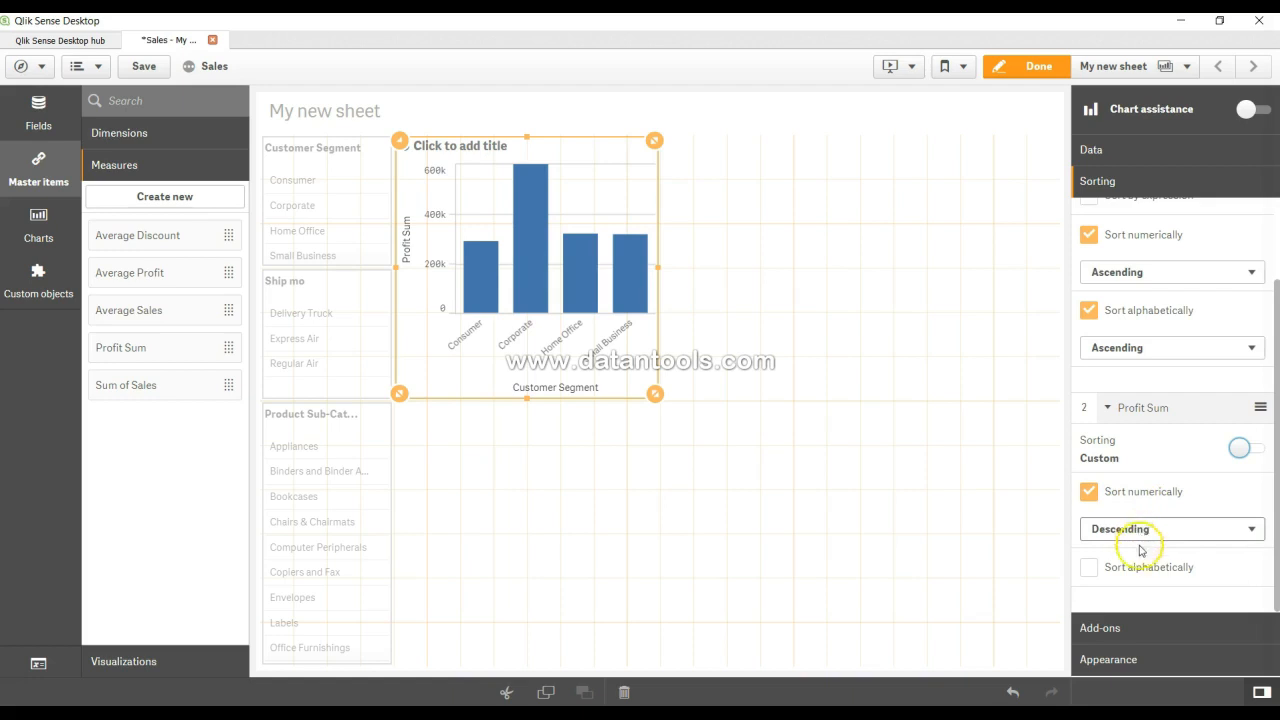
{"action": "scroll", "coordinate": [1207, 503], "scroll_direction": "up", "scroll_amount": 2}
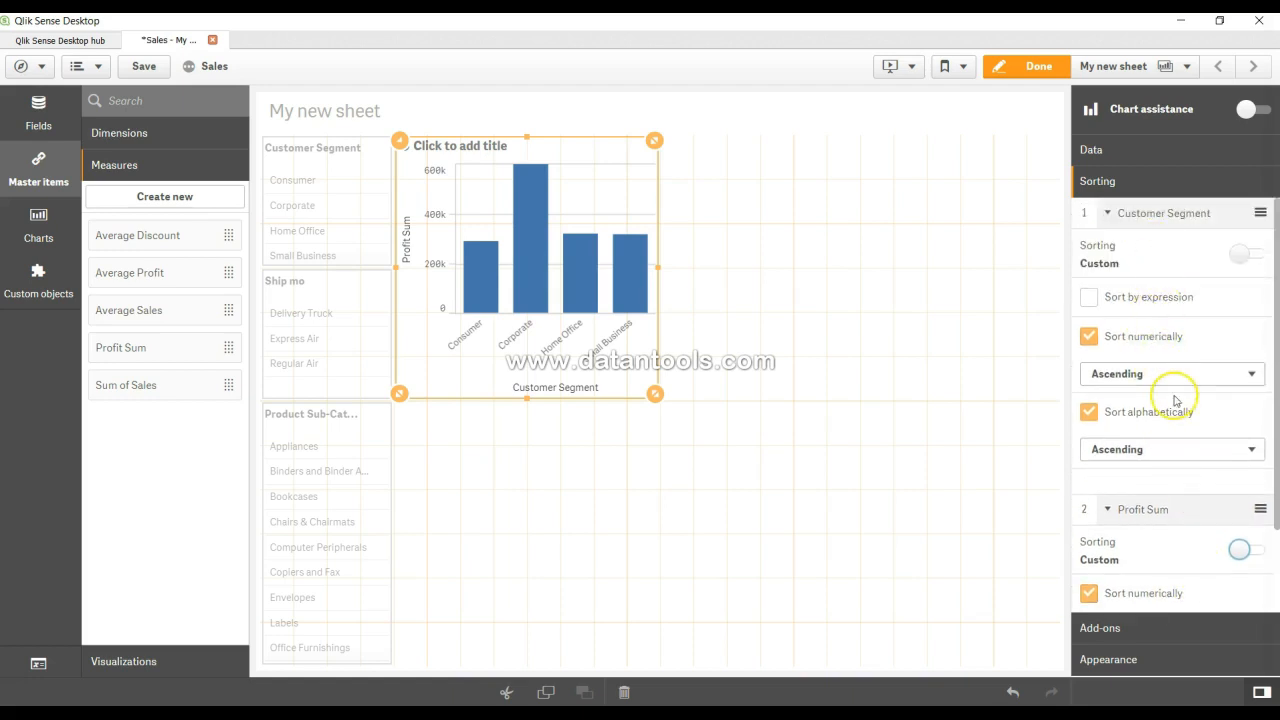
- Restore automatic sorting for Profit Sum and Customer Segment, and collapse both sorting entries
{"action": "left_click", "coordinate": [1250, 553]}
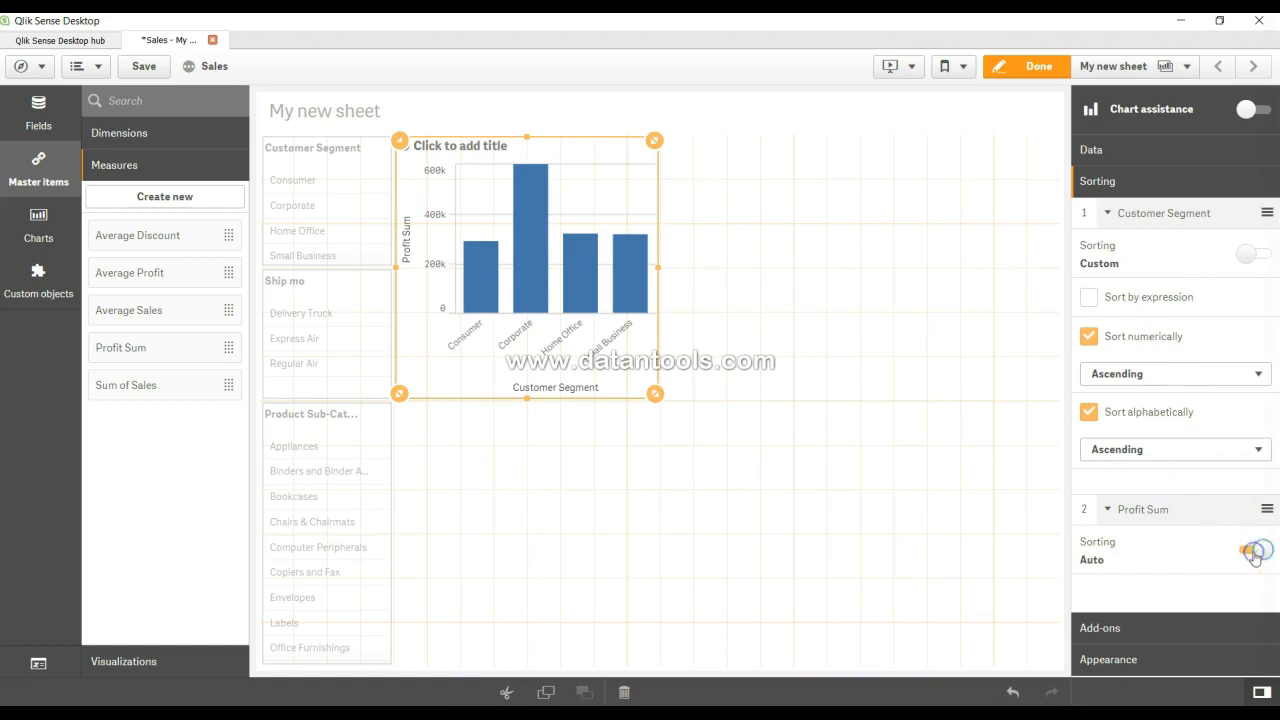
{"action": "left_click", "coordinate": [1260, 255]}
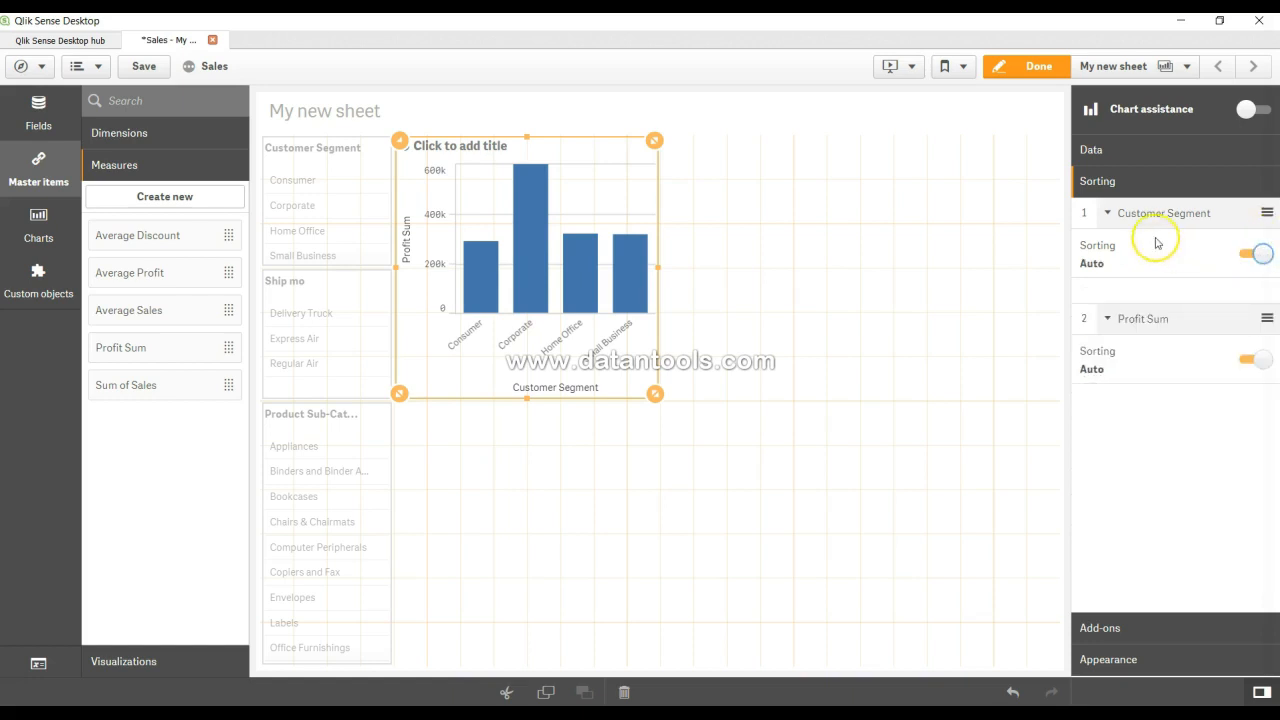
{"action": "left_click", "coordinate": [1122, 216]}
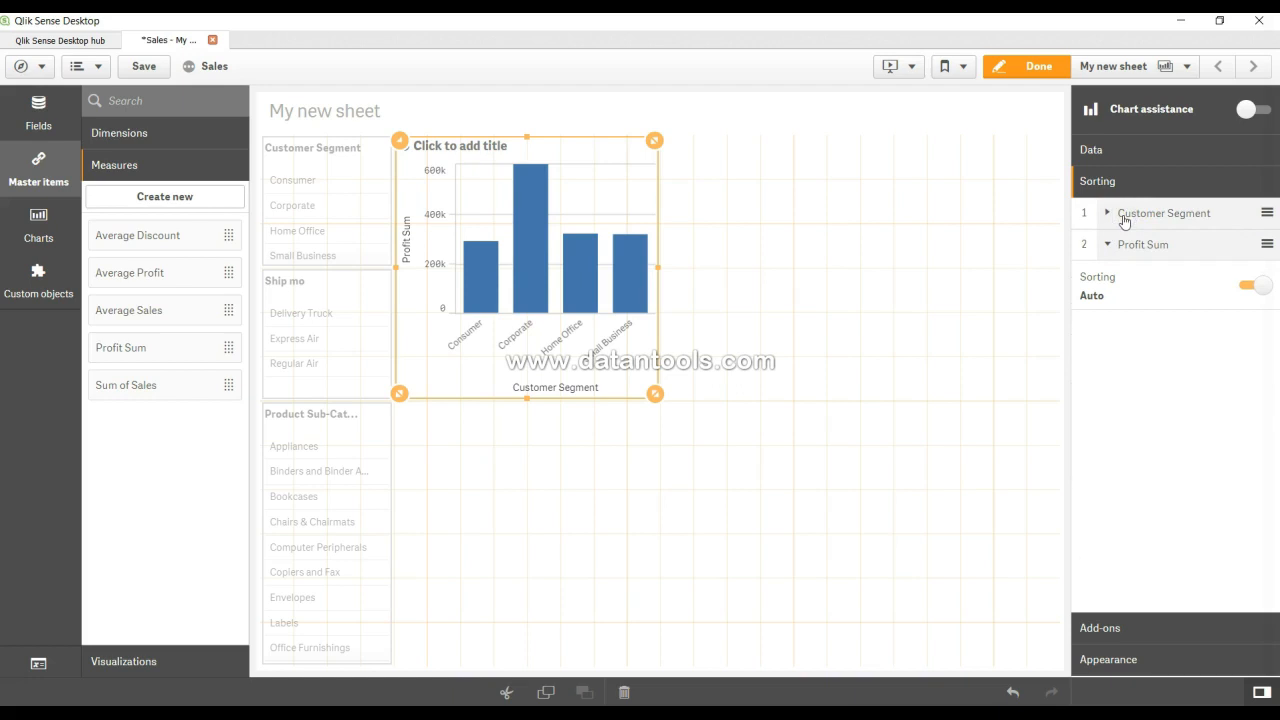
{"action": "left_click", "coordinate": [1107, 248]}
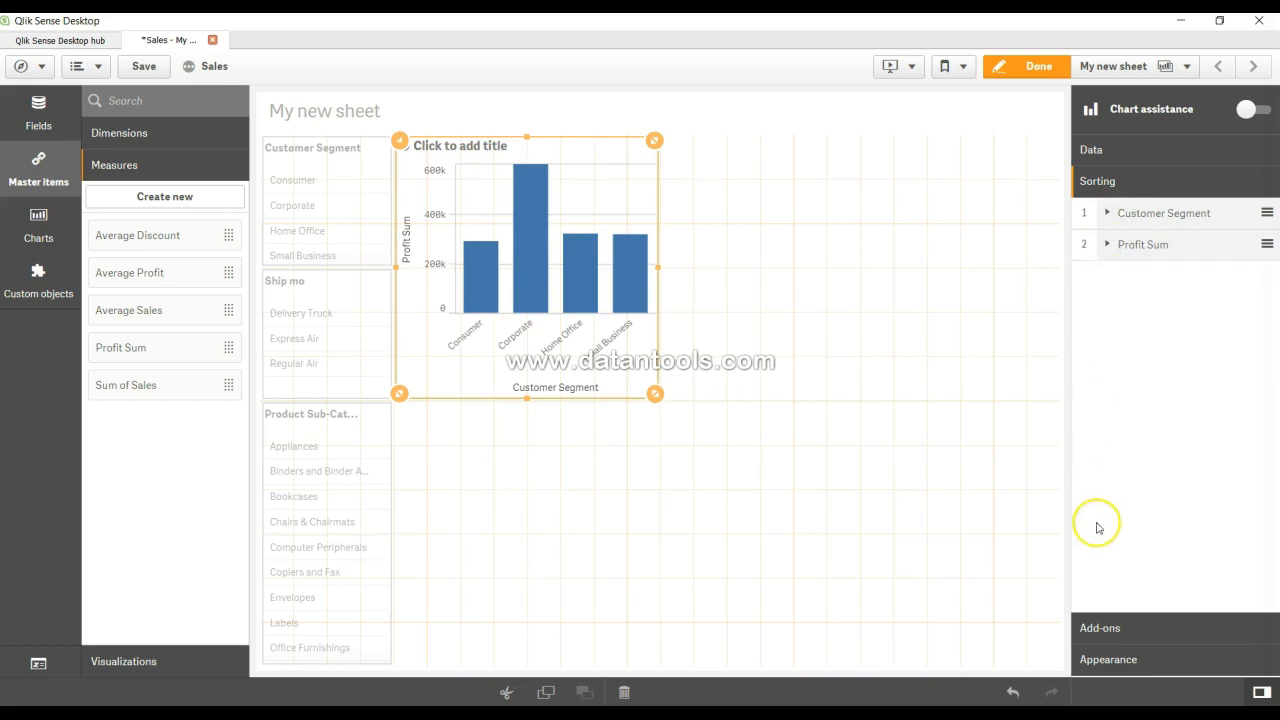
- Turn off the chart's inclusion of zero values, turn it back on, and leave the calculation condition empty
{"action": "left_click", "coordinate": [1120, 630]}
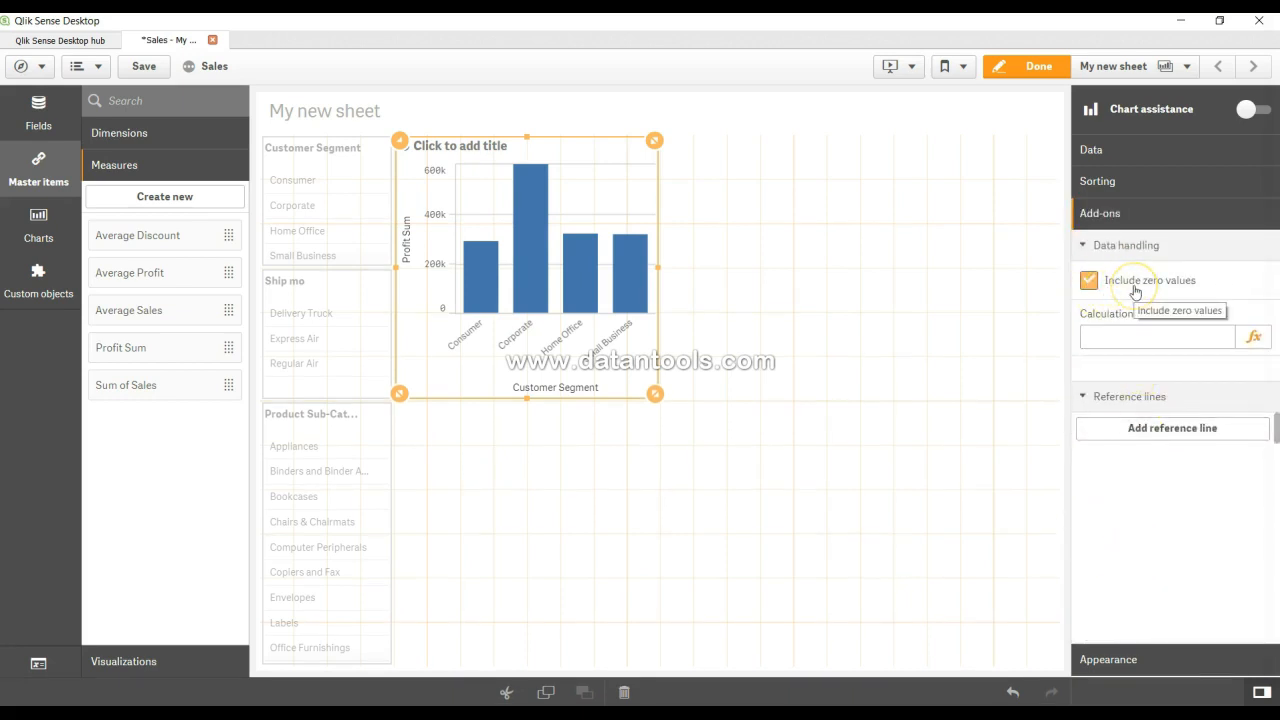
{"action": "left_click", "coordinate": [1092, 283]}
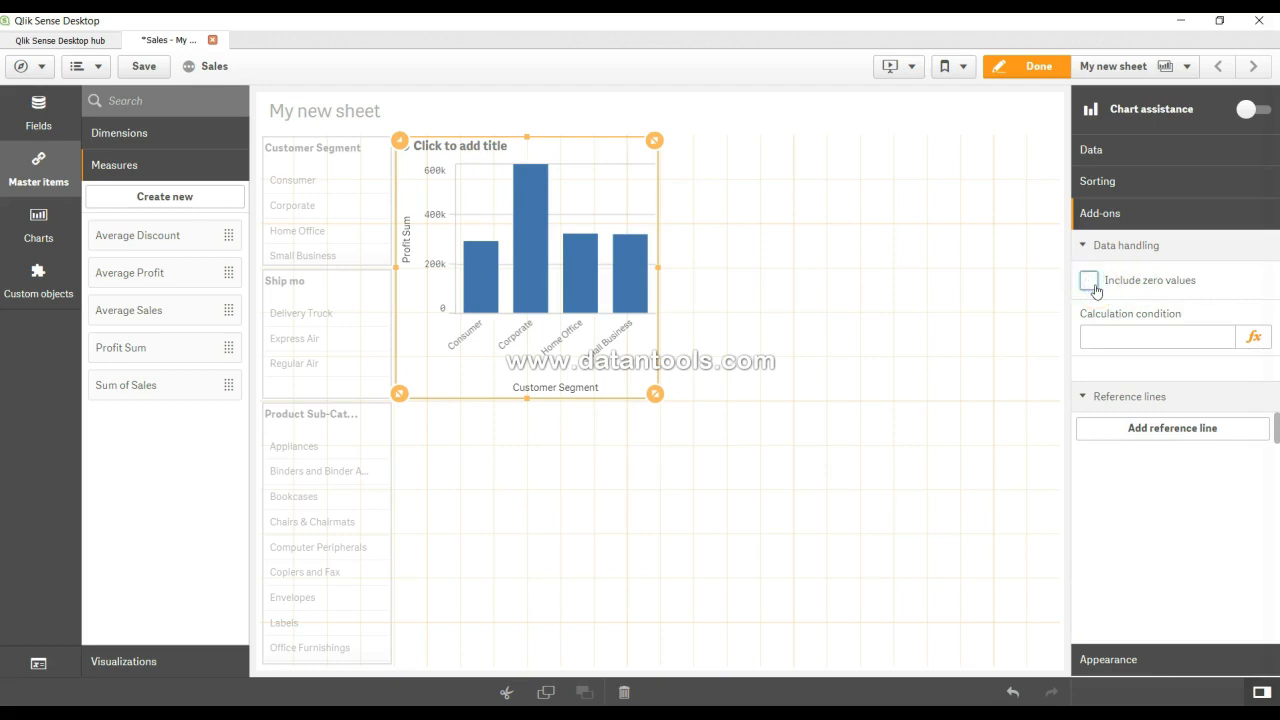
{"action": "left_click", "coordinate": [1104, 338]}
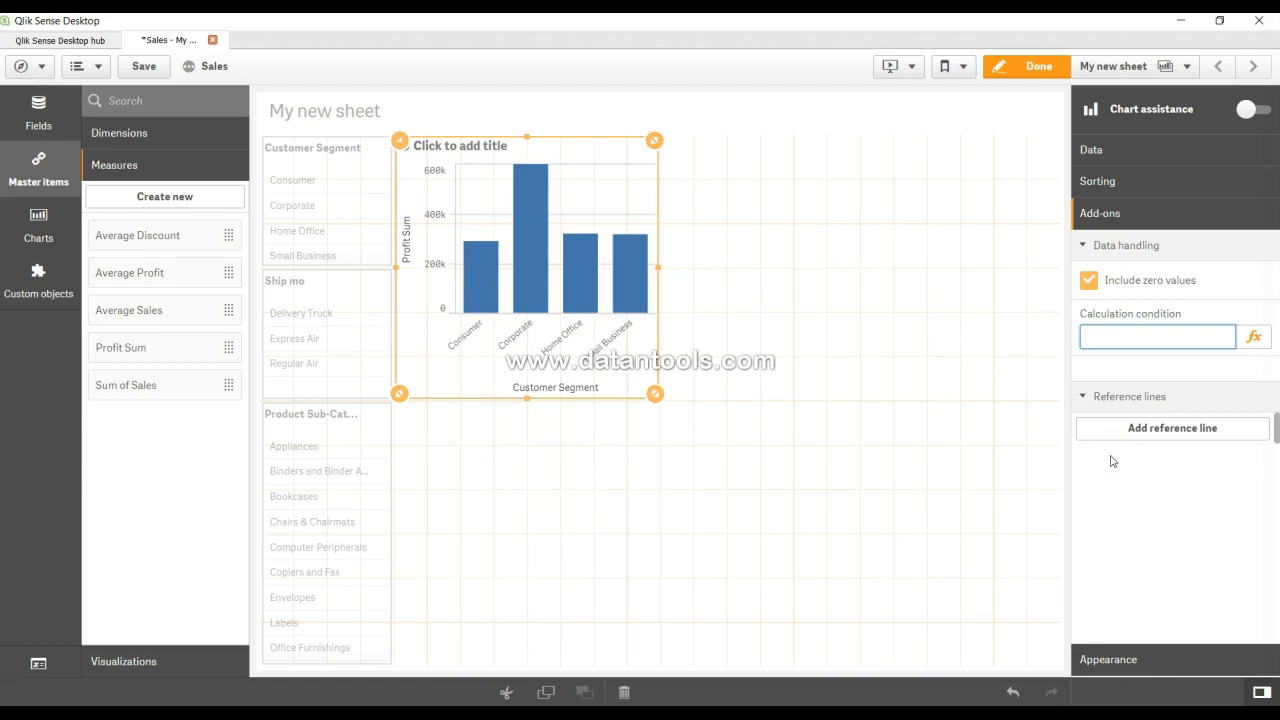
{"action": "left_click", "coordinate": [1076, 489]}
- Add a reference line to the bar chart, review its label, color and expression settings, and delete the line
{"action": "left_click", "coordinate": [1163, 430]}
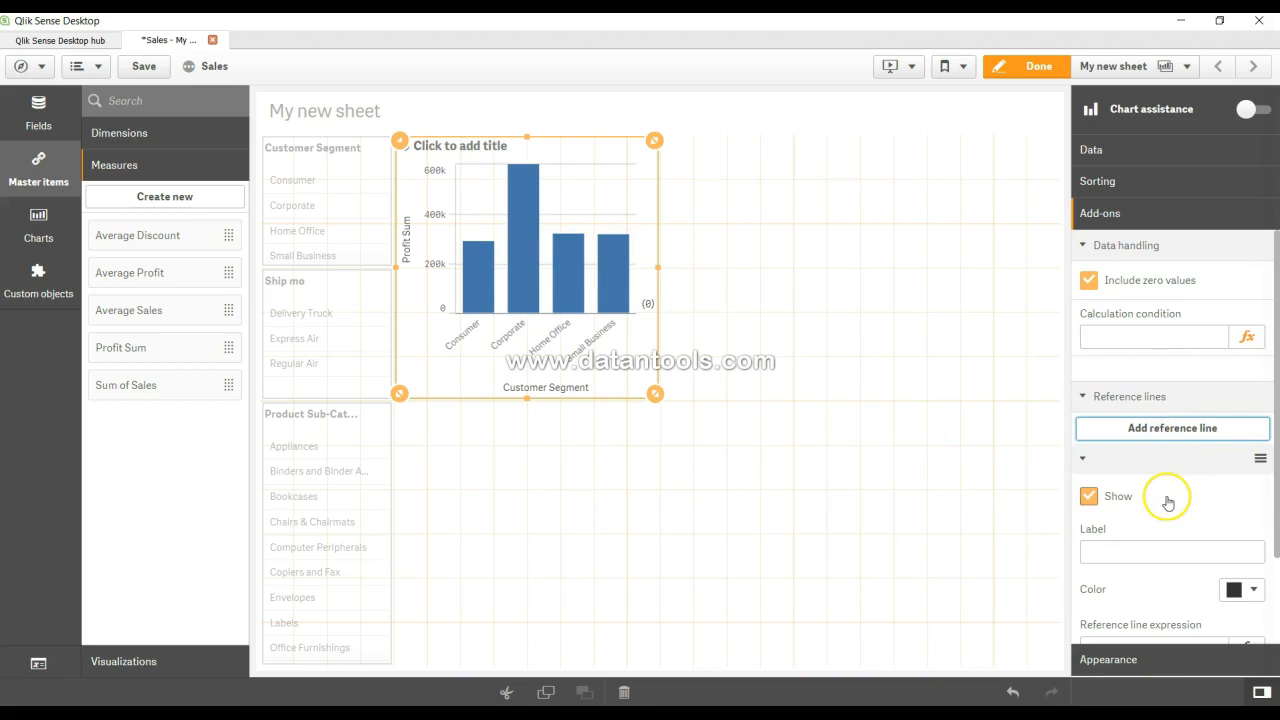
{"action": "scroll", "coordinate": [1168, 502], "scroll_direction": "down", "scroll_amount": 2}
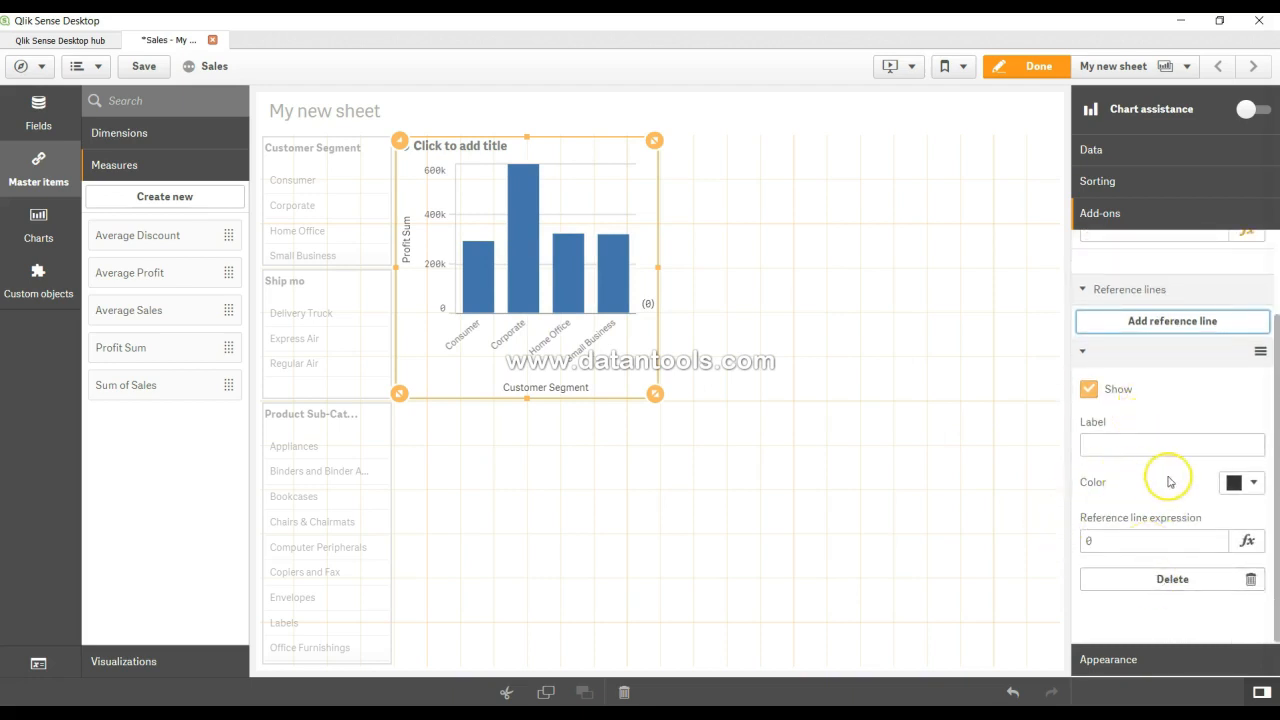
{"action": "left_click", "coordinate": [1178, 584]}
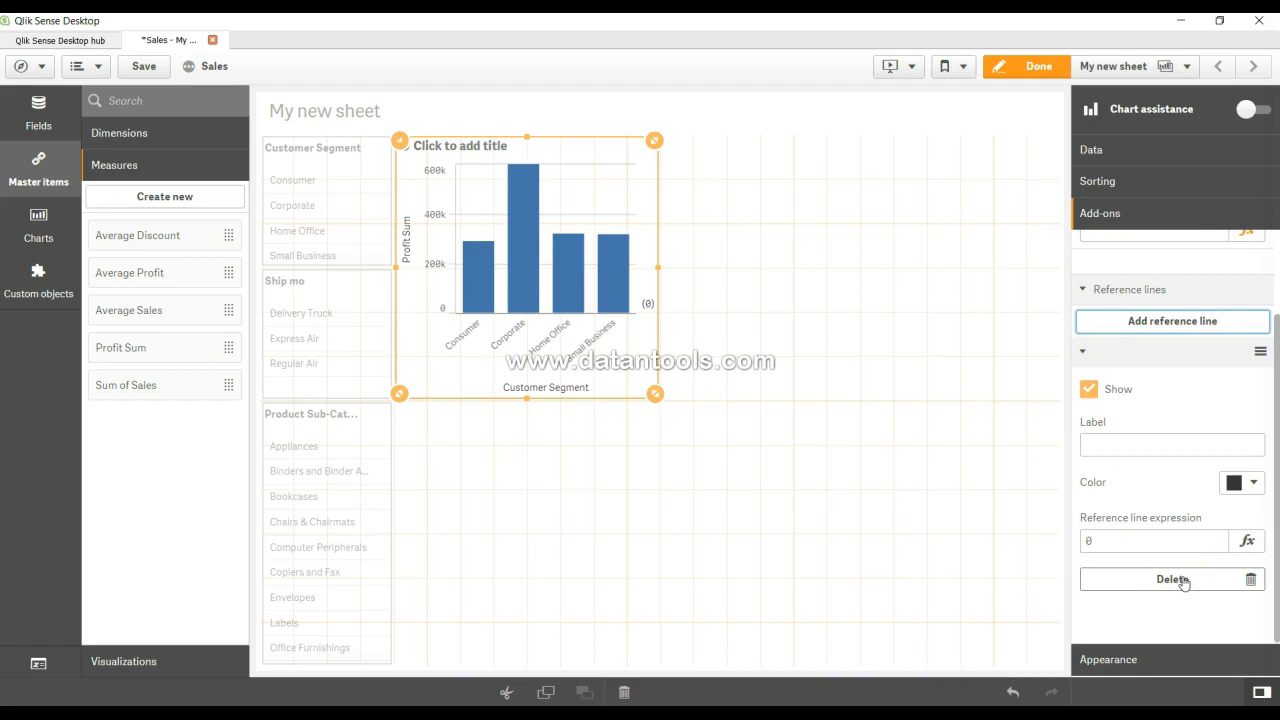
{"action": "left_click", "coordinate": [1183, 582]}
{"action": "left_click", "coordinate": [1170, 490]}
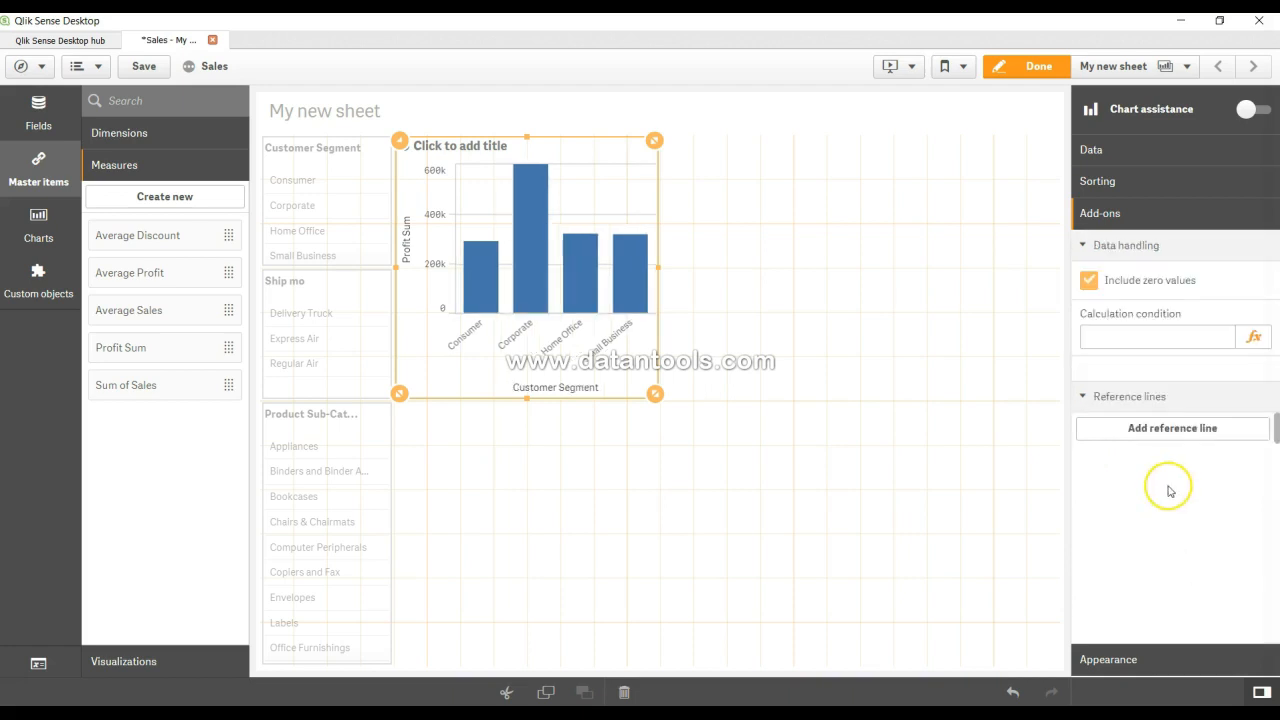
- Review the bar chart's general appearance settings for title, subtitle, footnote and details
{"action": "left_click", "coordinate": [1188, 660]}
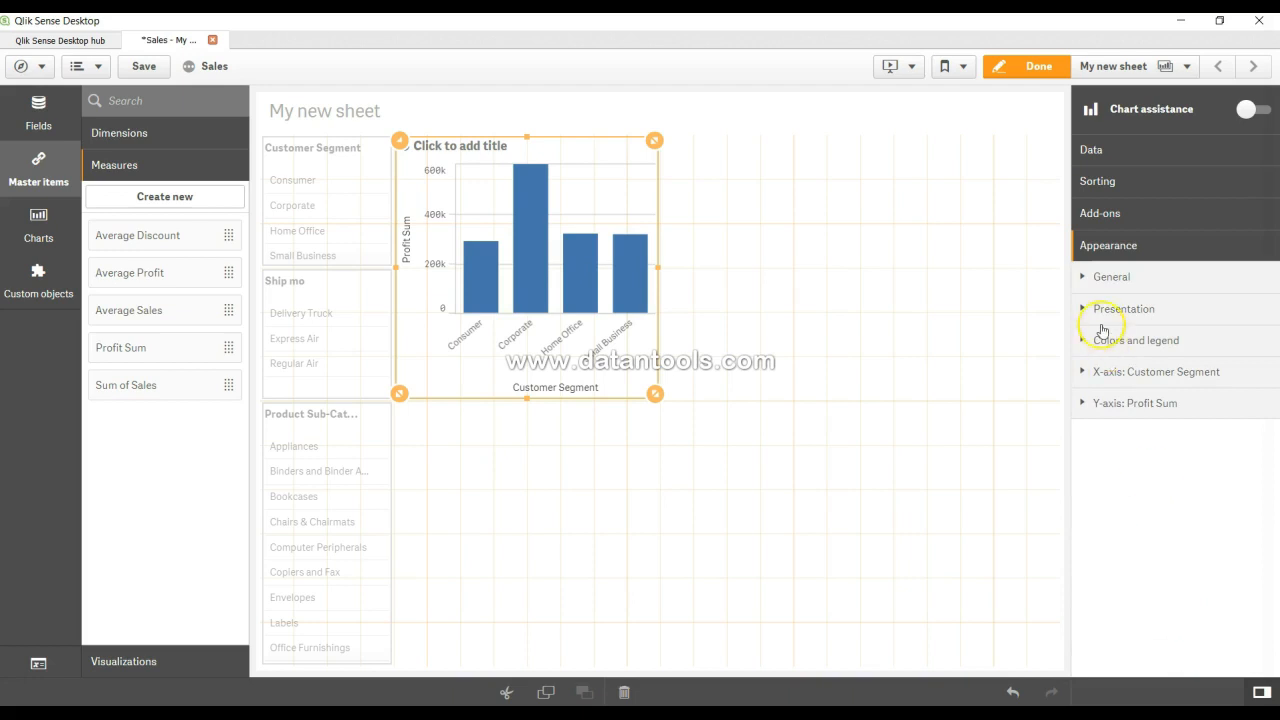
{"action": "left_click", "coordinate": [1097, 280]}
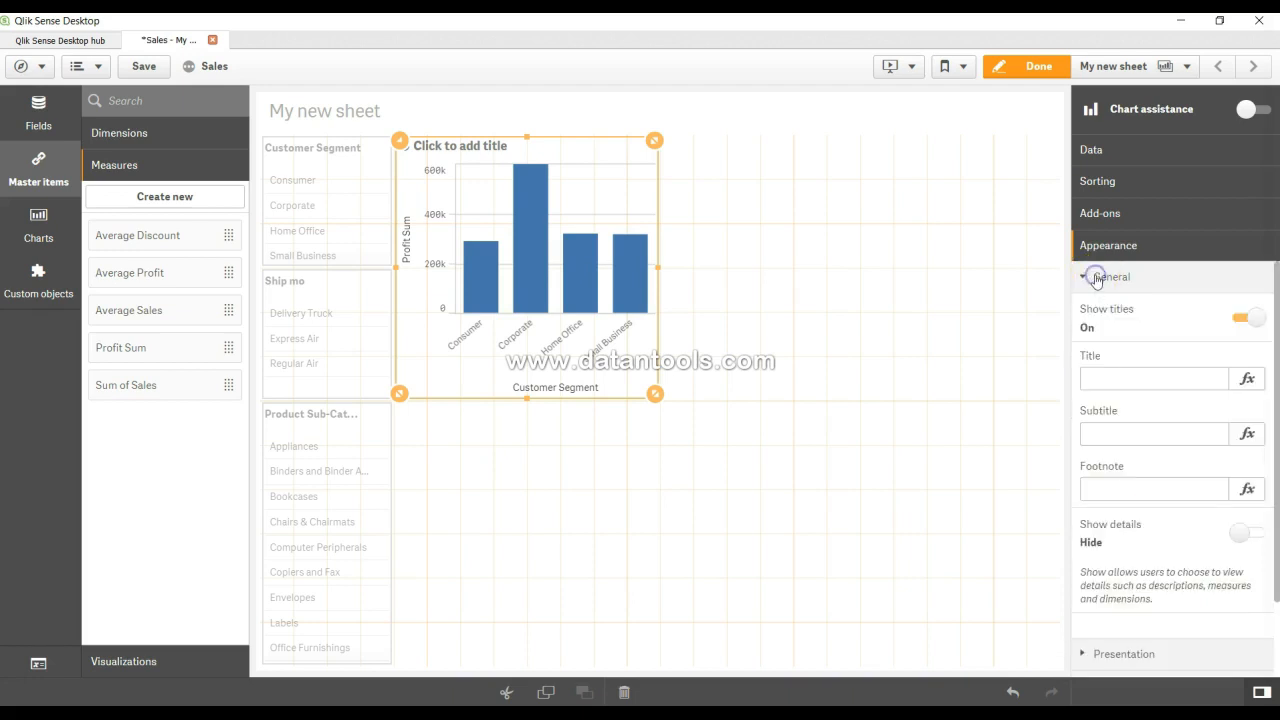
{"action": "left_click", "coordinate": [1105, 378]}
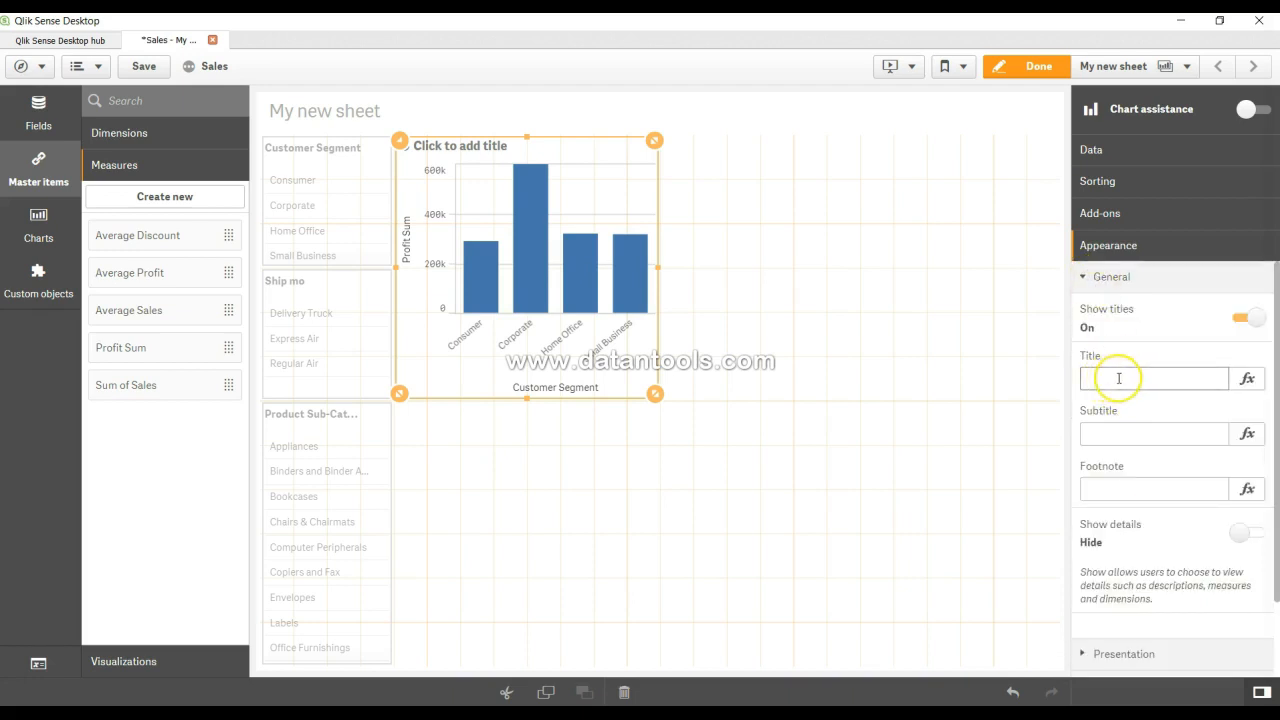
{"action": "scroll", "coordinate": [1120, 484], "scroll_direction": "down", "scroll_amount": 2}
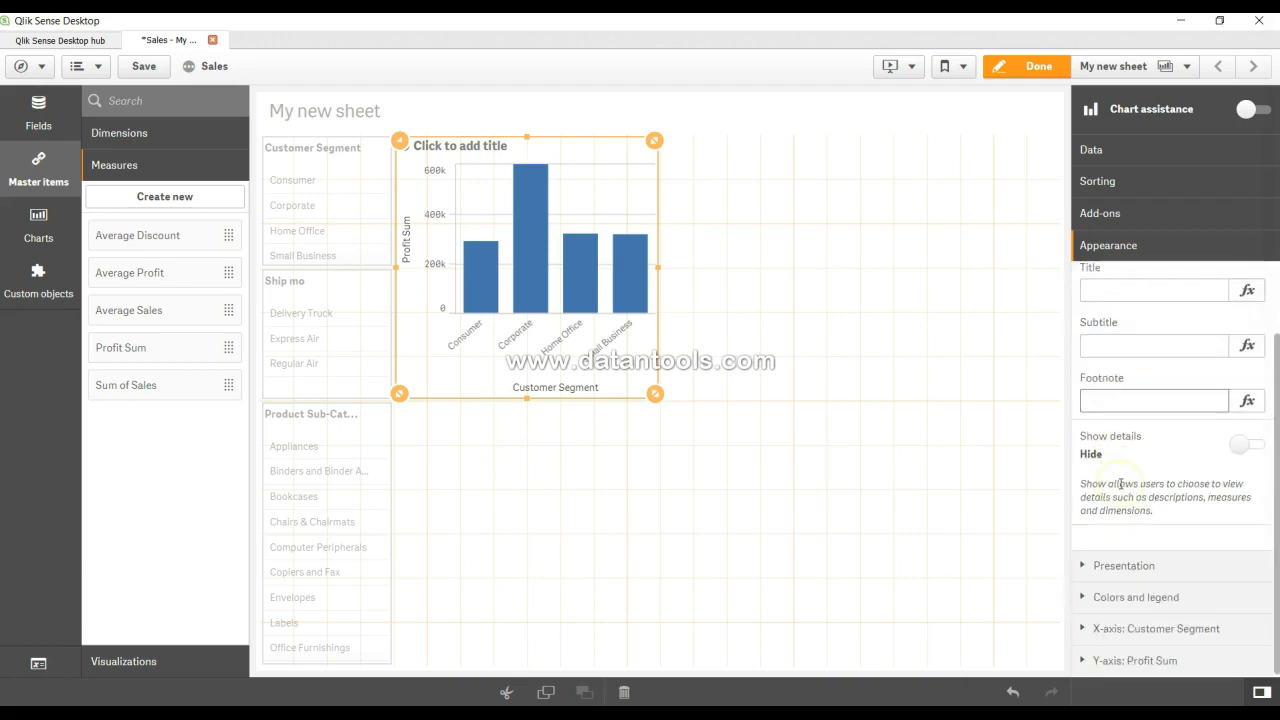
- Try the horizontal bar orientation in the chart's presentation settings, and return it to vertical
{"action": "left_click", "coordinate": [1123, 566]}
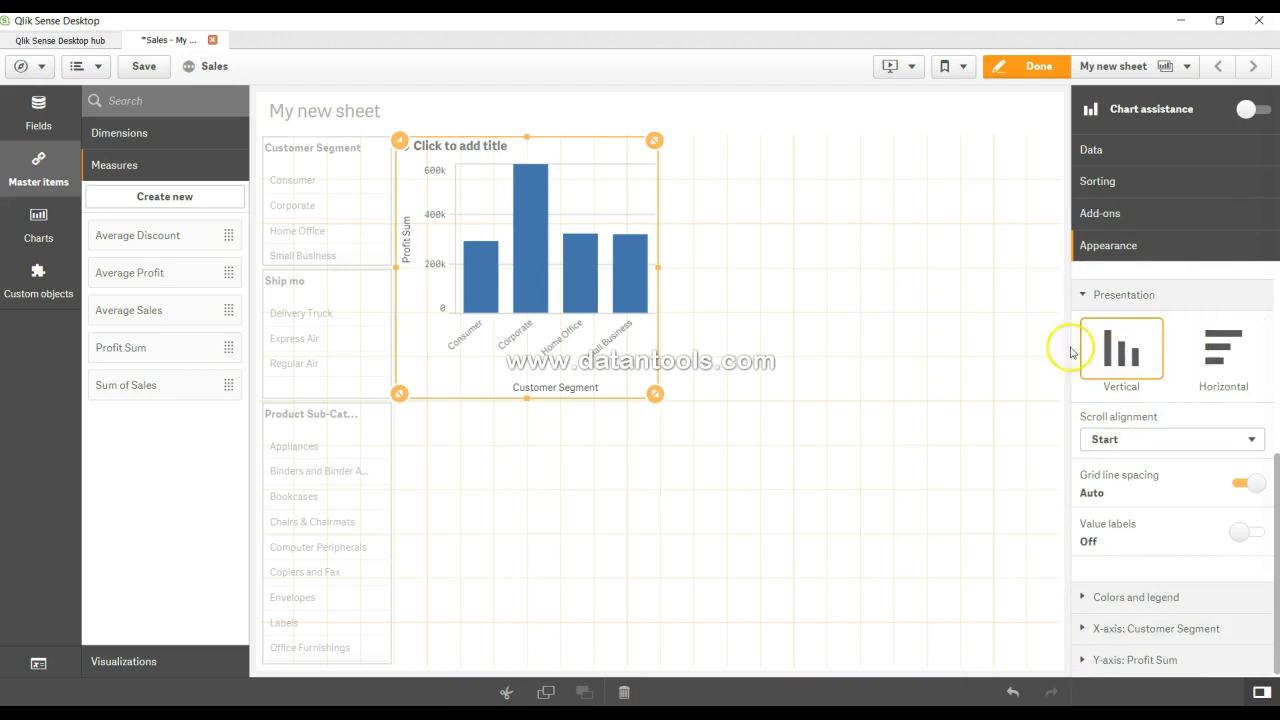
{"action": "left_click", "coordinate": [1088, 345]}
{"action": "left_click", "coordinate": [1229, 358]}
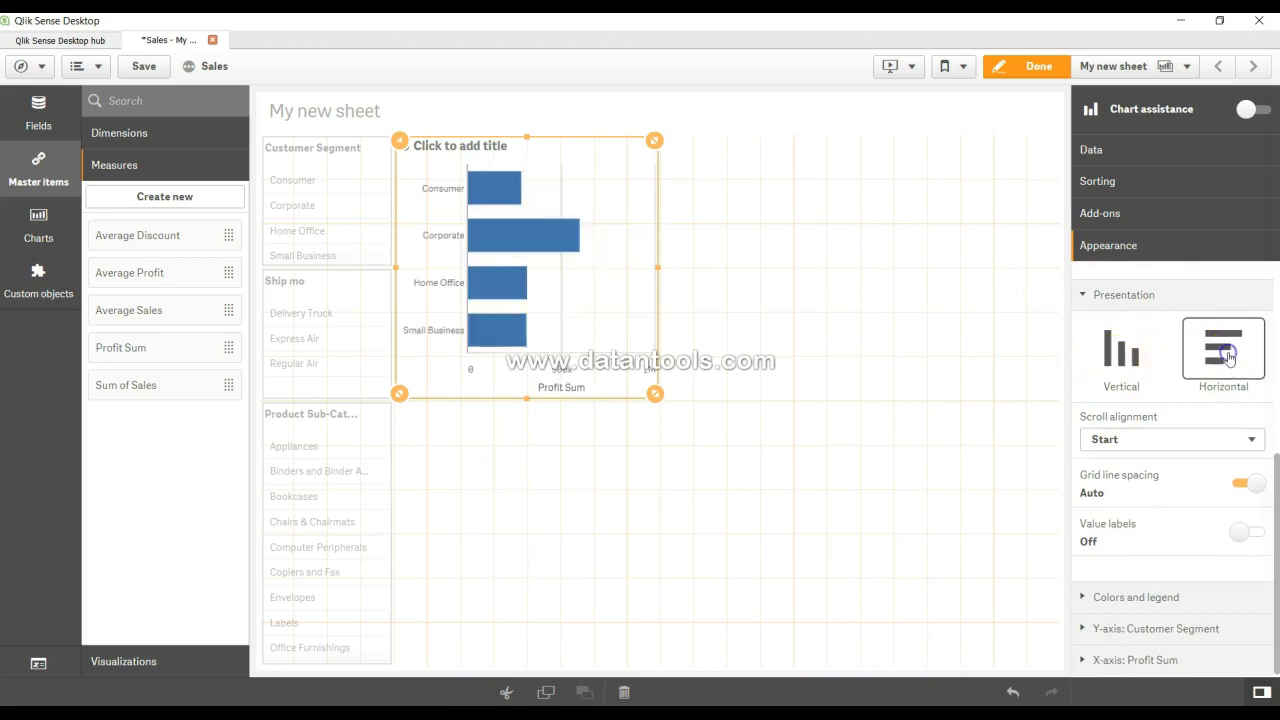
{"action": "left_click", "coordinate": [1132, 360]}
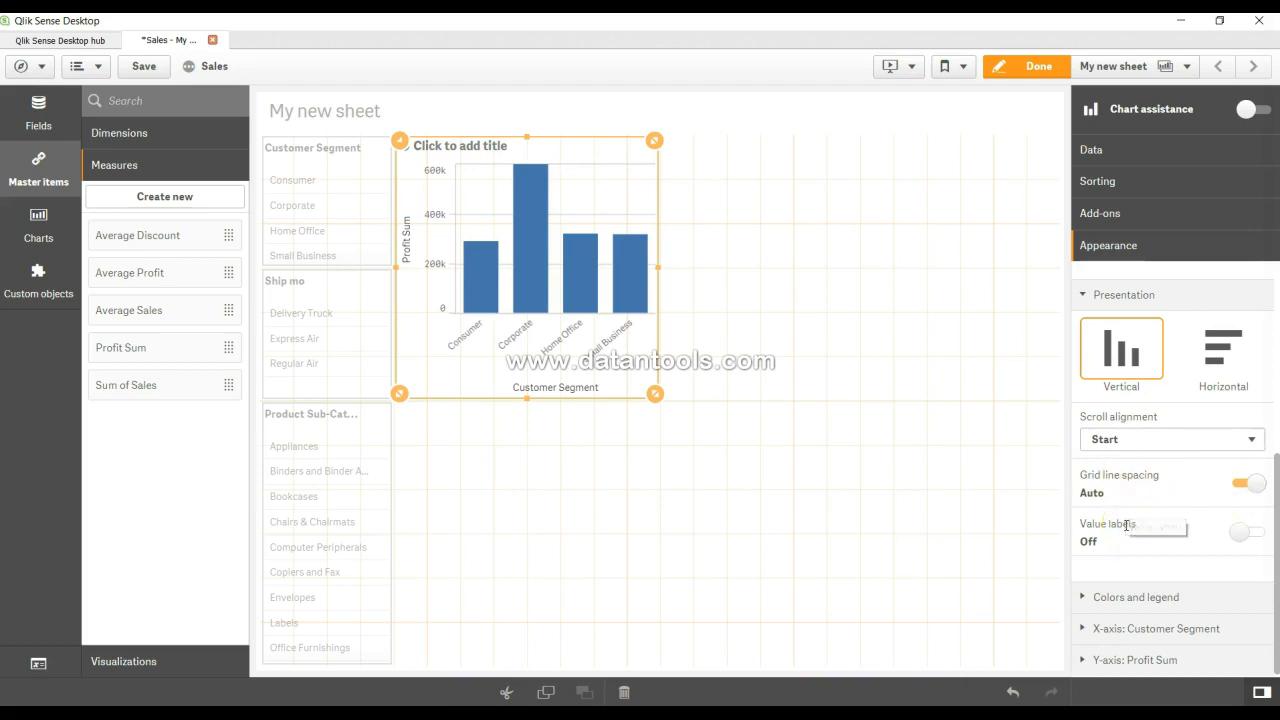
- Try automatic value labels on the bars, and turn the value labels back off
{"action": "left_click", "coordinate": [1246, 538]}
{"action": "left_click", "coordinate": [1242, 538]}
{"action": "left_click", "coordinate": [1246, 534]}
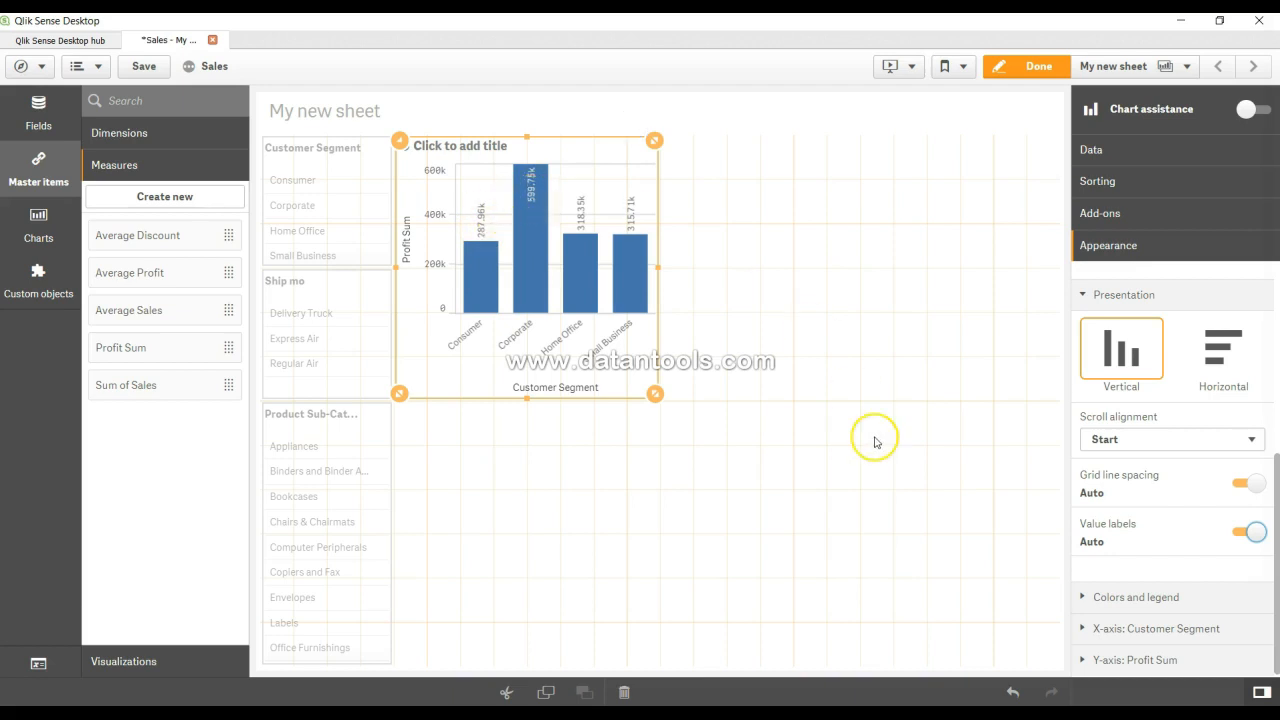
{"action": "left_click", "coordinate": [1241, 538]}
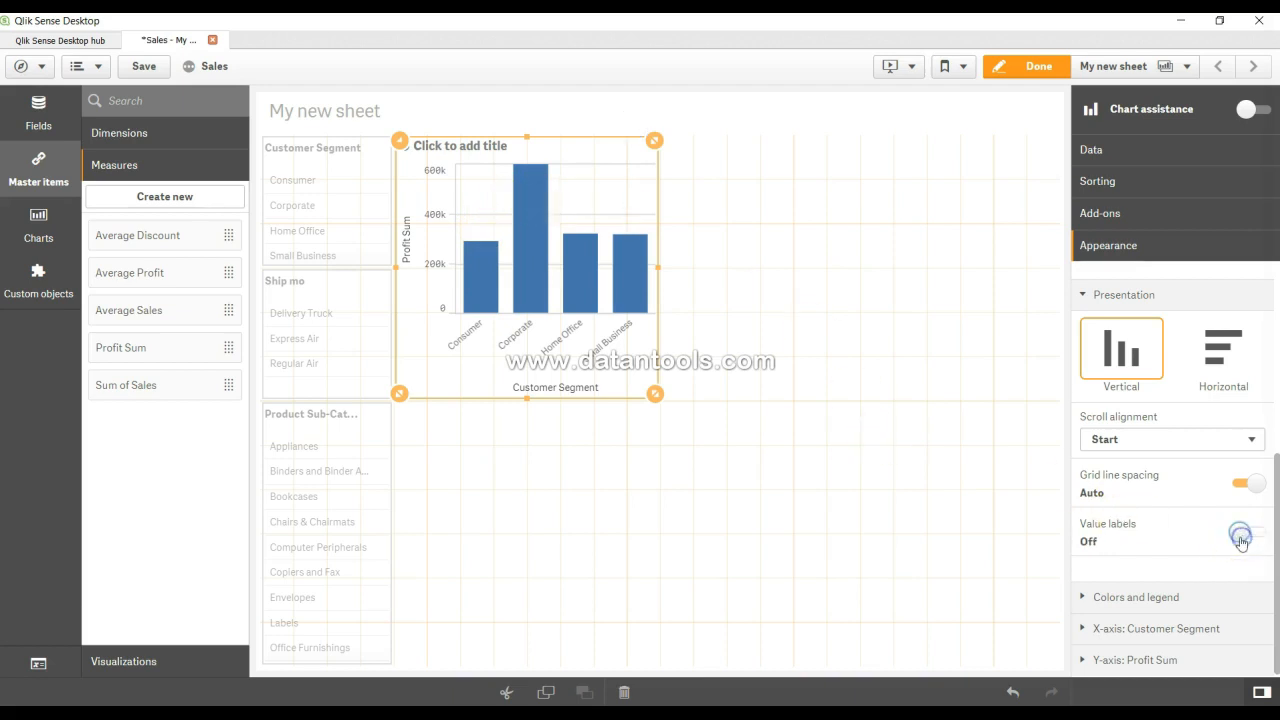
- Examine the chart's color and legend, Customer Segment x-axis and Profit Sum y-axis settings, including the scale choices
{"action": "left_click", "coordinate": [1178, 603]}
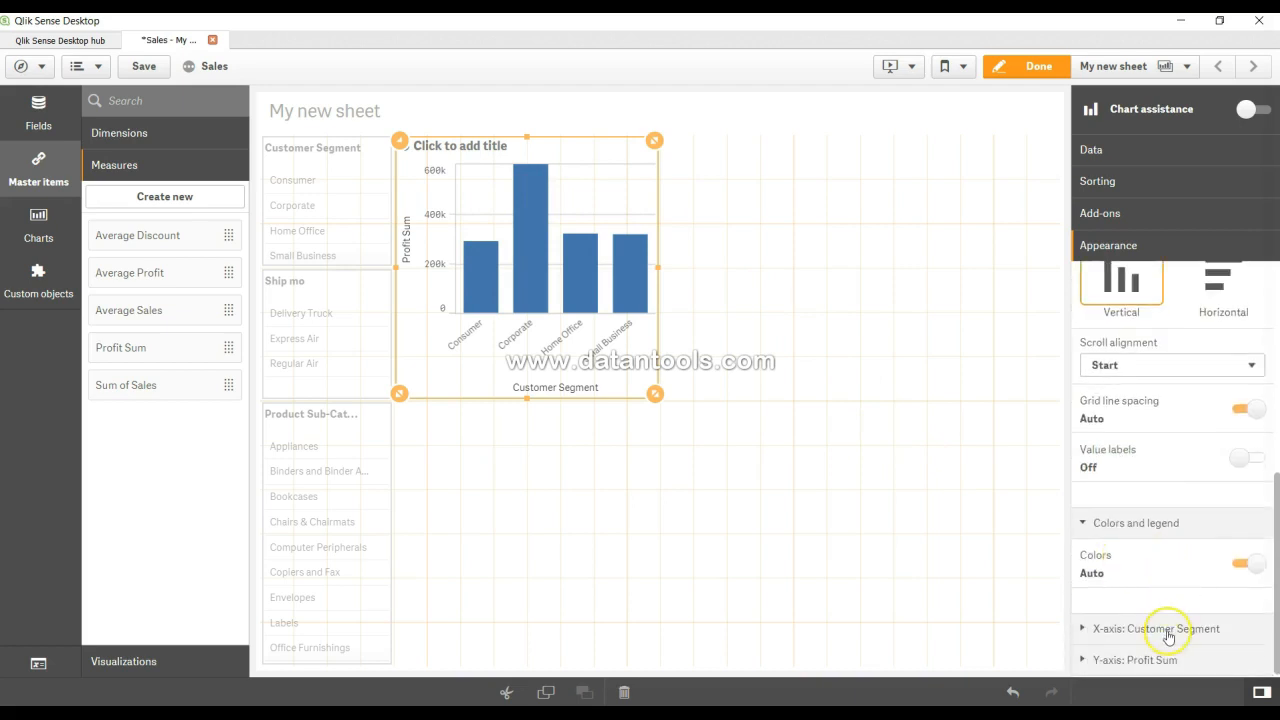
{"action": "left_click", "coordinate": [1167, 632]}
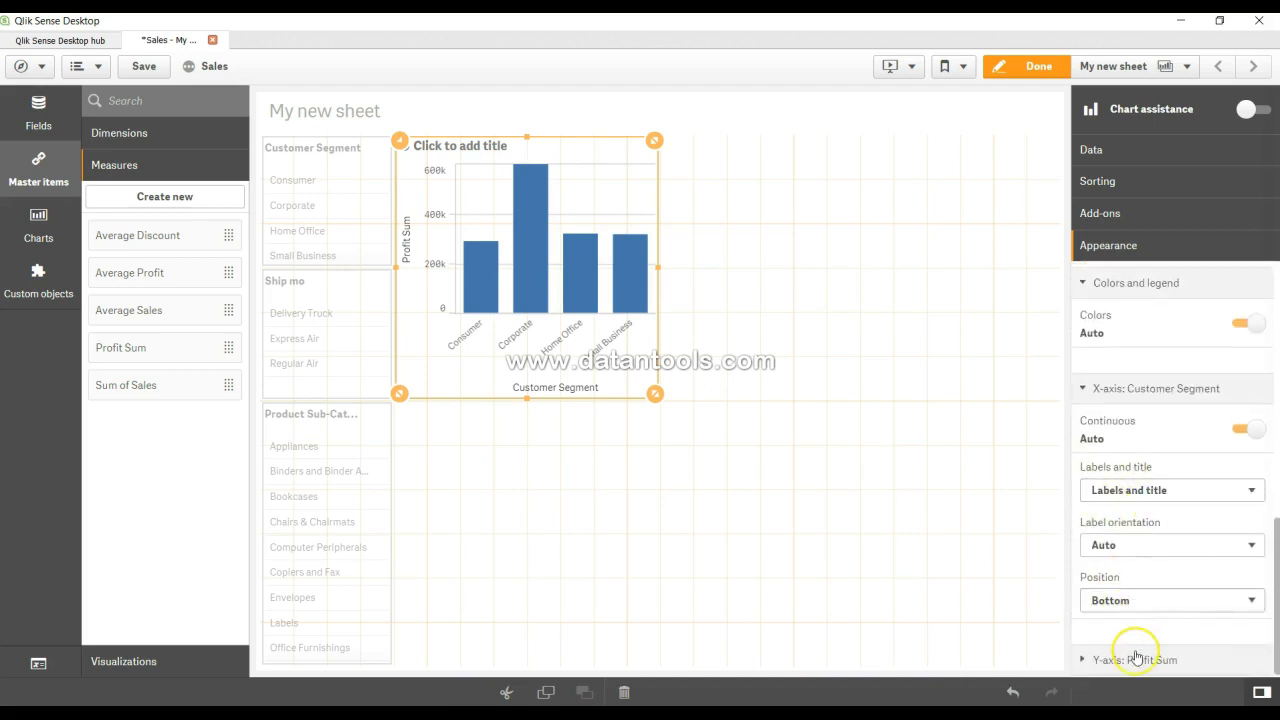
{"action": "left_click", "coordinate": [1136, 658]}
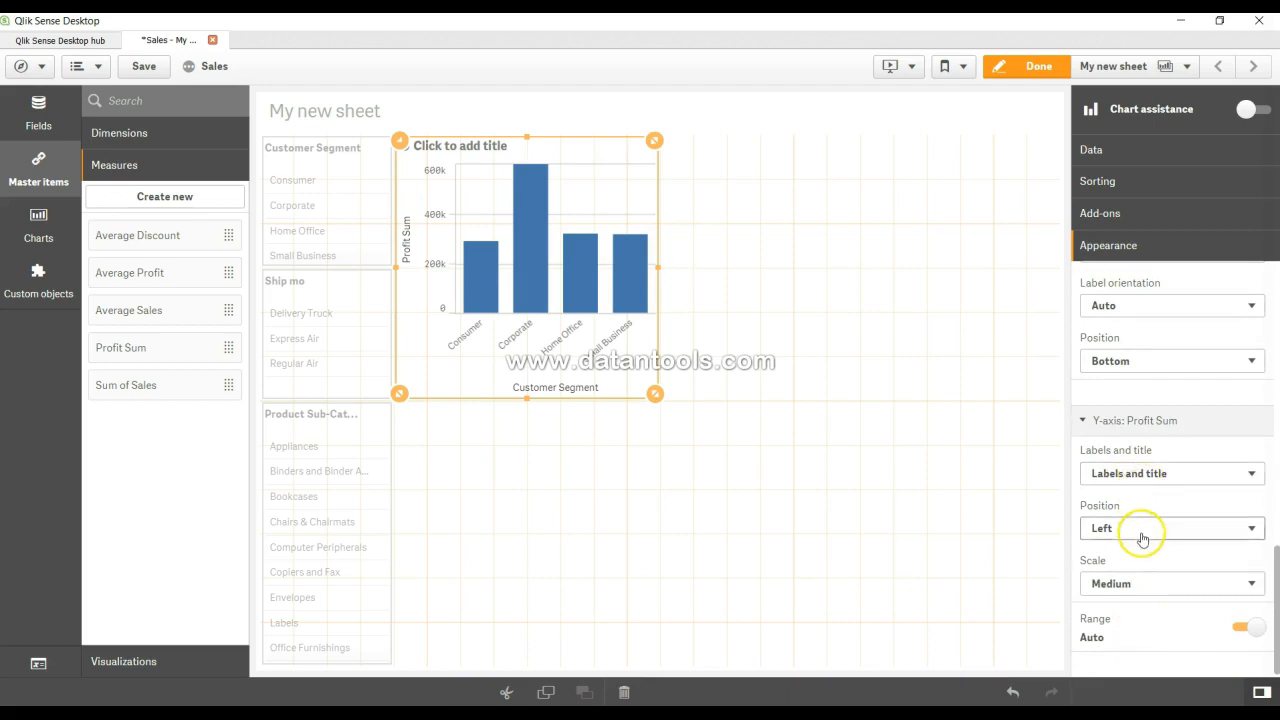
{"action": "left_click", "coordinate": [1148, 583]}
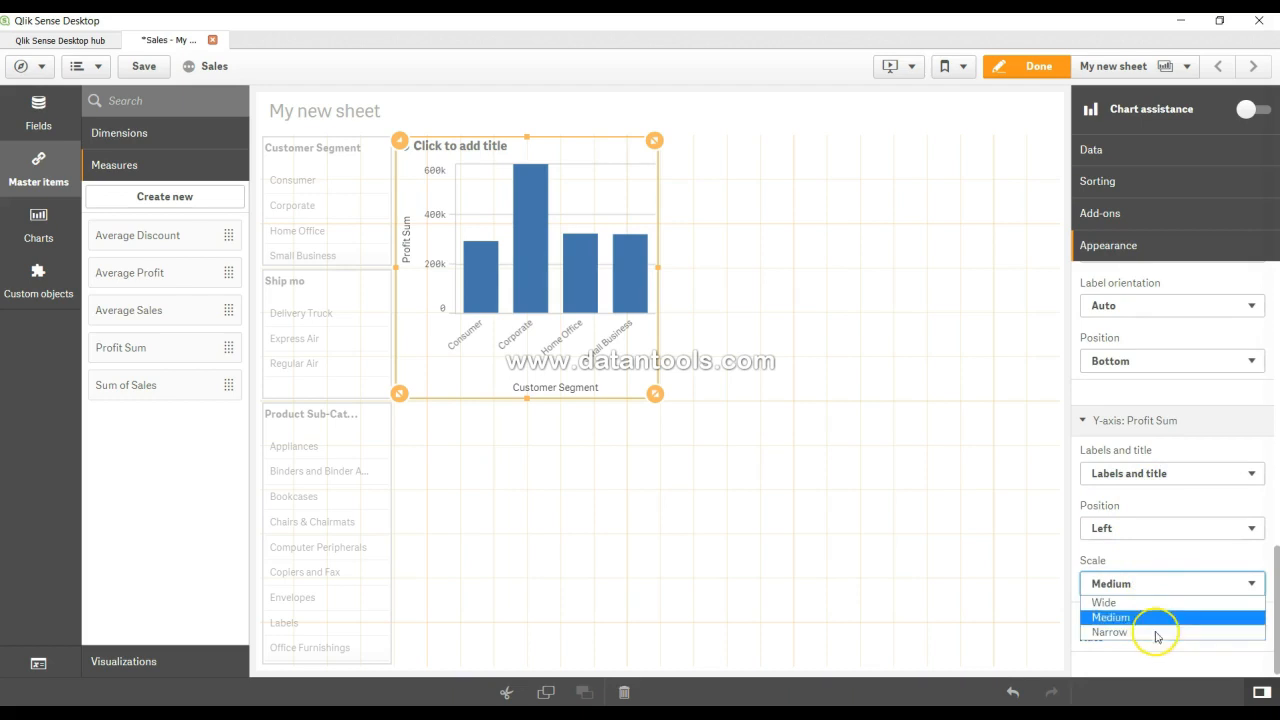
{"action": "left_click", "coordinate": [1158, 585]}
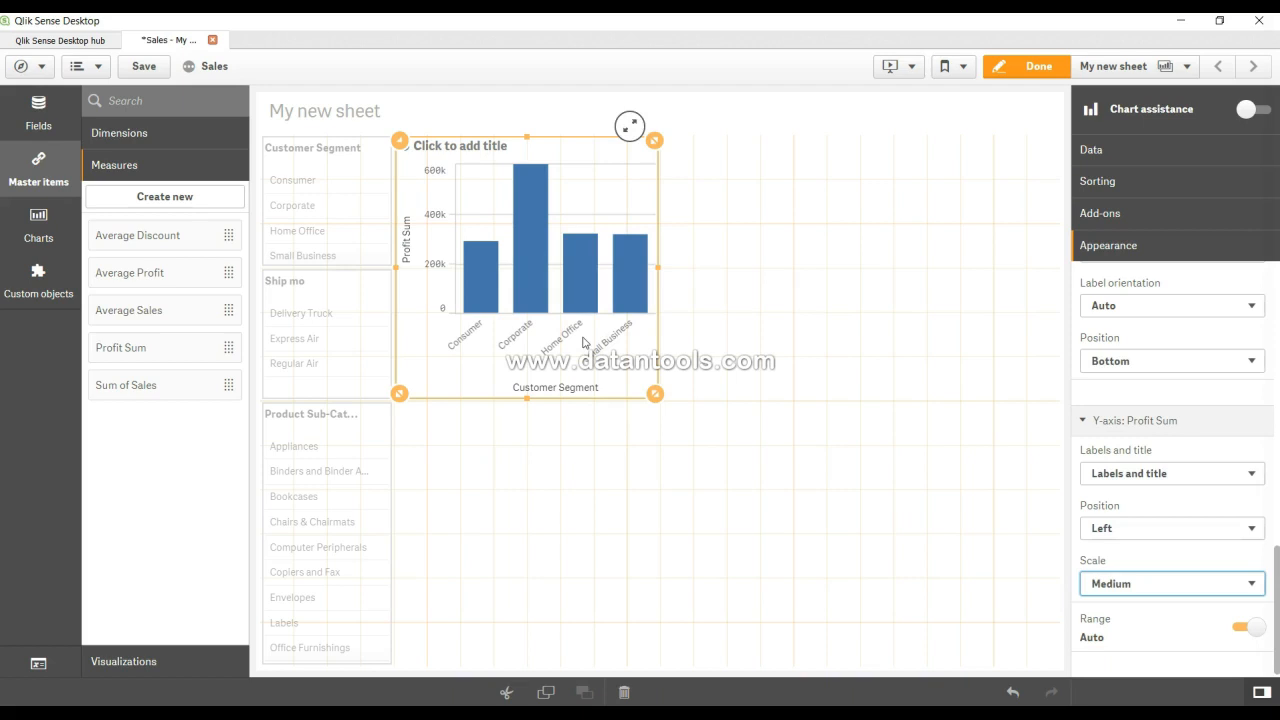
- Collapse the chart's expanded appearance sections, from the axis settings back up to the general settings
{"action": "scroll", "coordinate": [1150, 476], "scroll_direction": "up", "scroll_amount": 5}
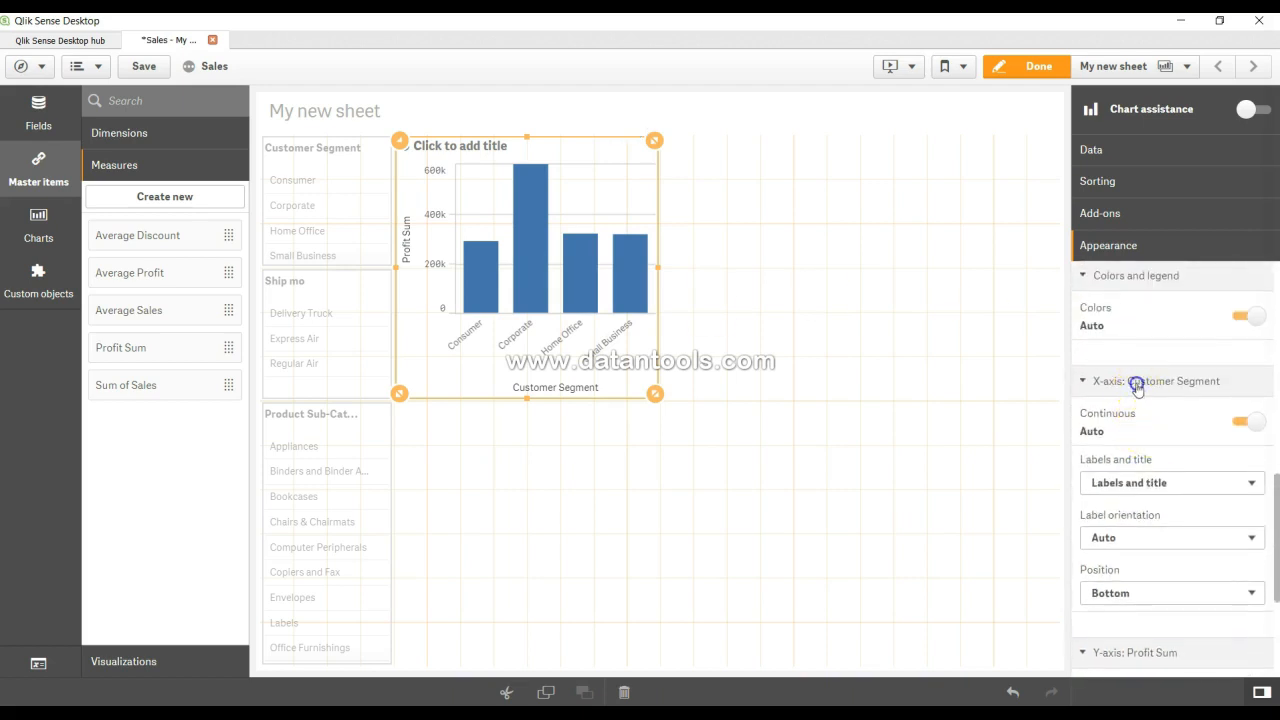
{"action": "left_click", "coordinate": [1134, 381]}
{"action": "left_click", "coordinate": [1130, 421]}
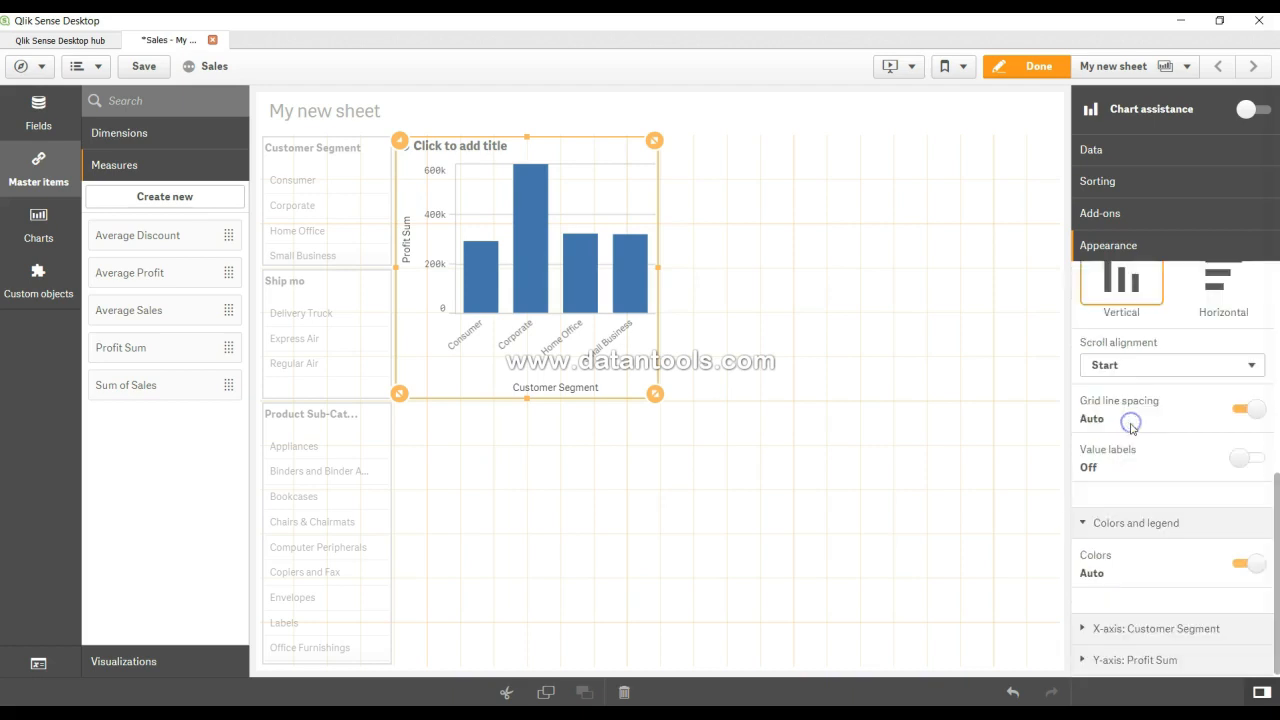
{"action": "left_click", "coordinate": [1133, 523]}
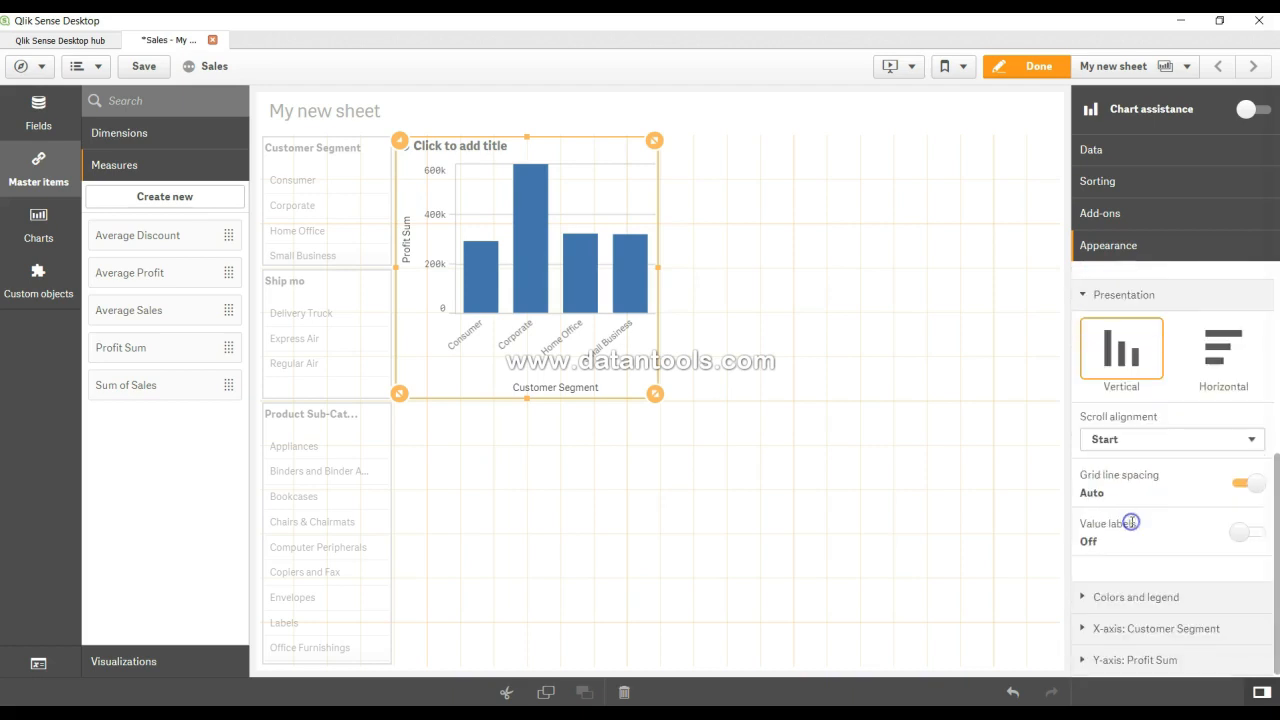
{"action": "scroll", "coordinate": [1127, 436], "scroll_direction": "up", "scroll_amount": 2}
{"action": "left_click", "coordinate": [1114, 403]}
{"action": "scroll", "coordinate": [1110, 404], "scroll_direction": "up", "scroll_amount": 3}
{"action": "left_click", "coordinate": [1088, 285]}
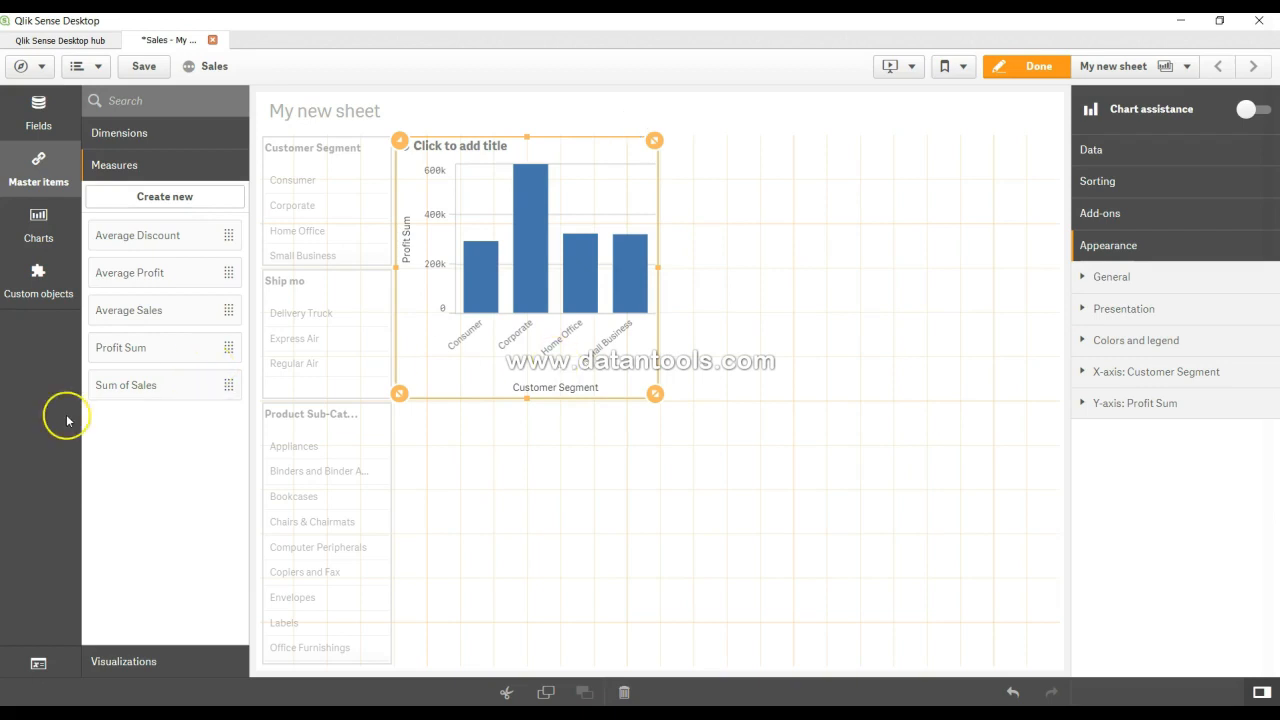
- Look through the master dimensions, the available chart types and the master measures
{"action": "left_click", "coordinate": [167, 137]}
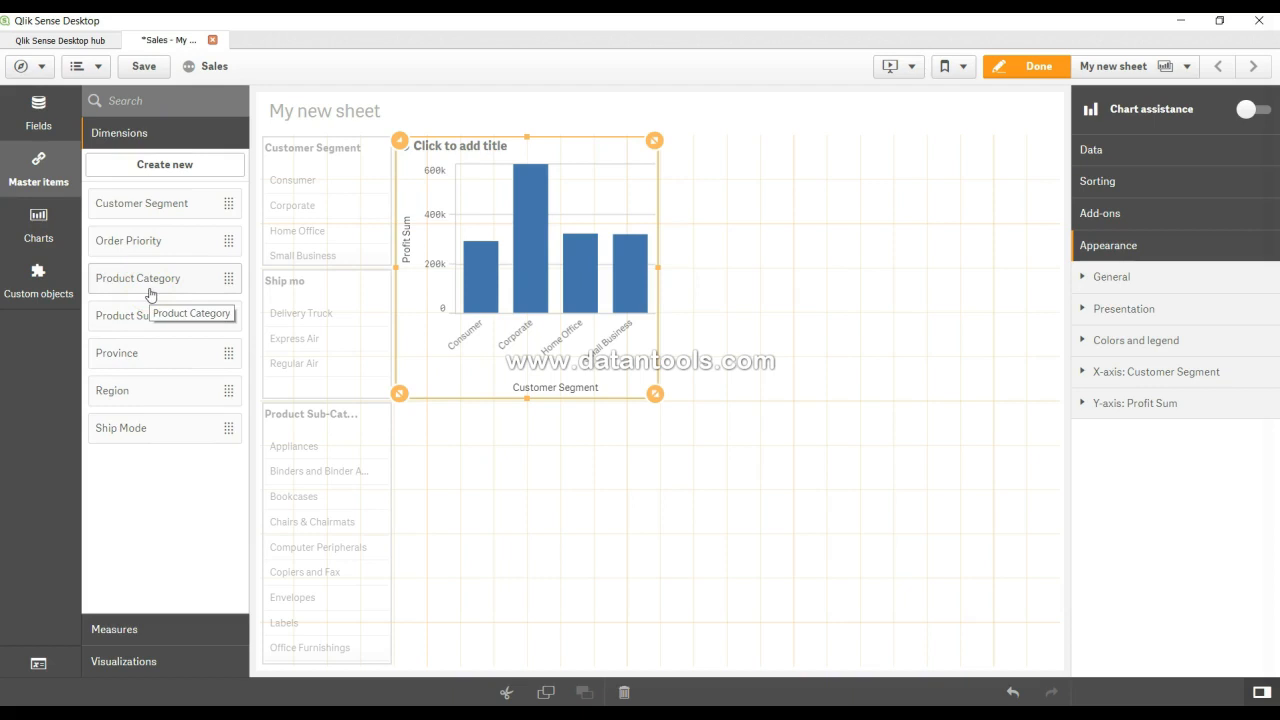
{"action": "left_click", "coordinate": [38, 225]}
{"action": "left_click", "coordinate": [16, 174]}
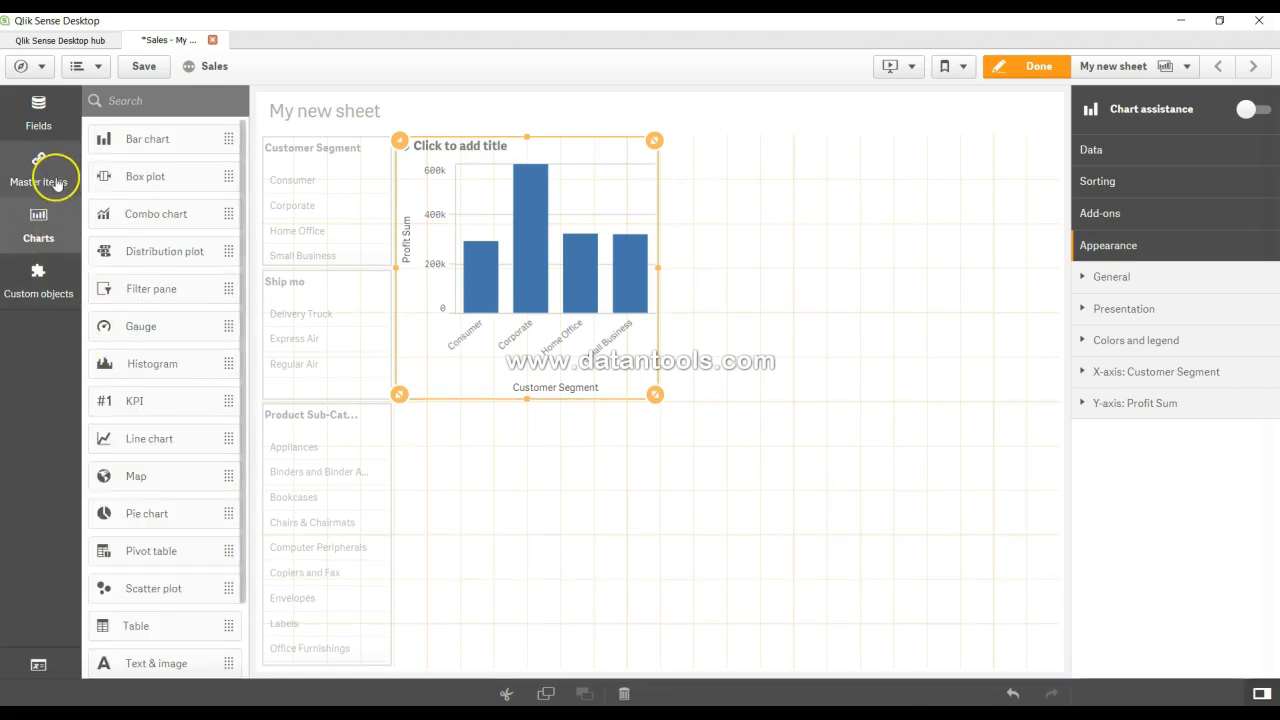
{"action": "left_click", "coordinate": [189, 634]}
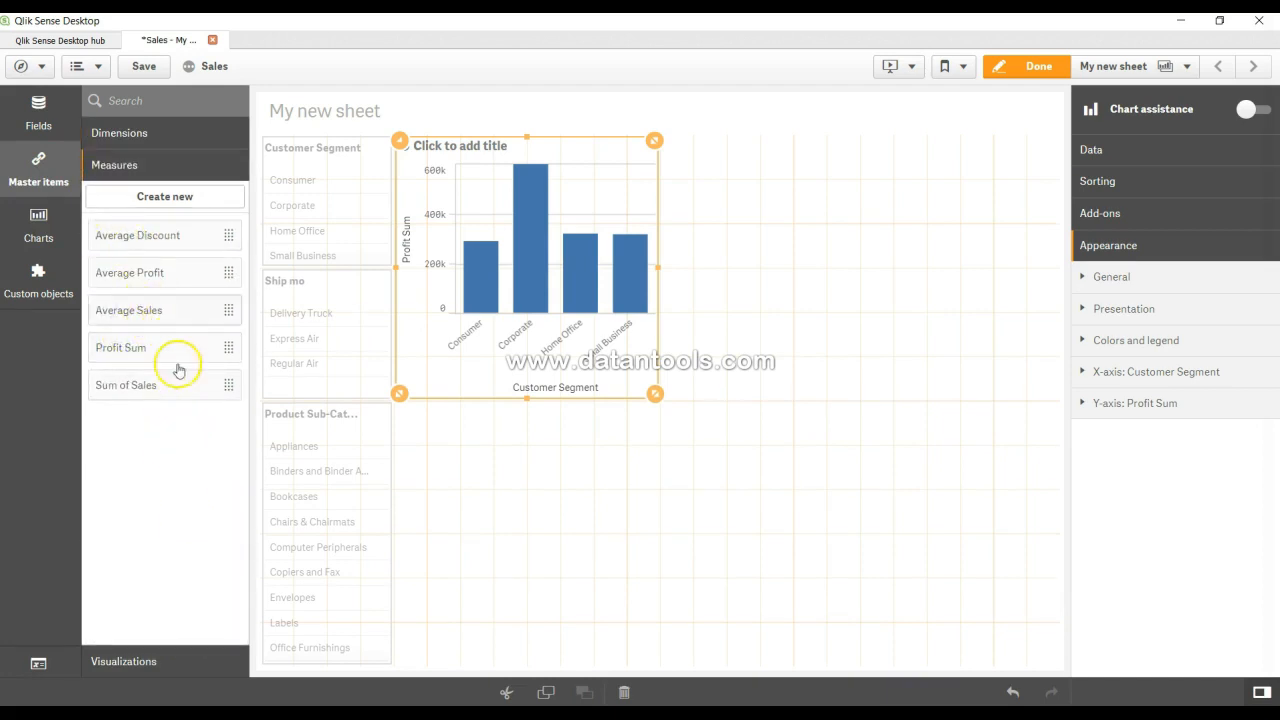
- Create a second bar chart of Sum of Sales by Product Category beside the Customer Segment chart, using the master items
{"action": "left_click", "coordinate": [173, 142]}
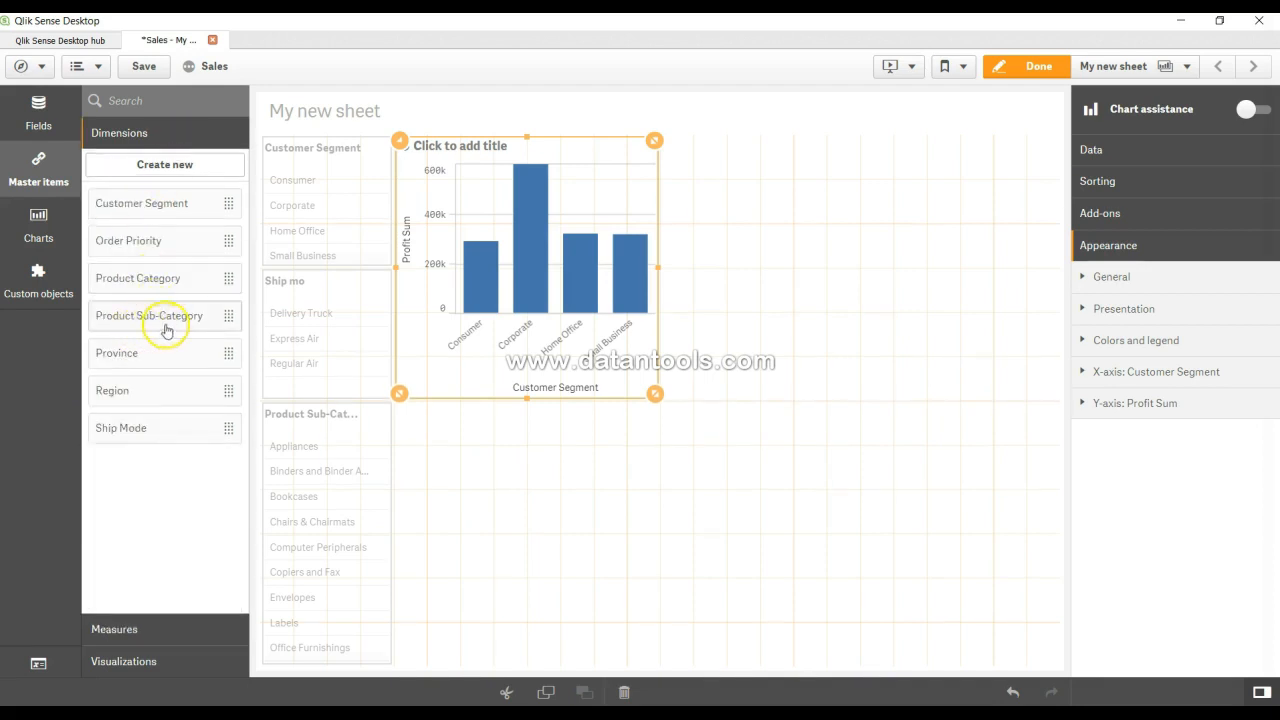
{"action": "left_click_drag", "start_coordinate": [166, 278], "coordinate": [167, 284]}
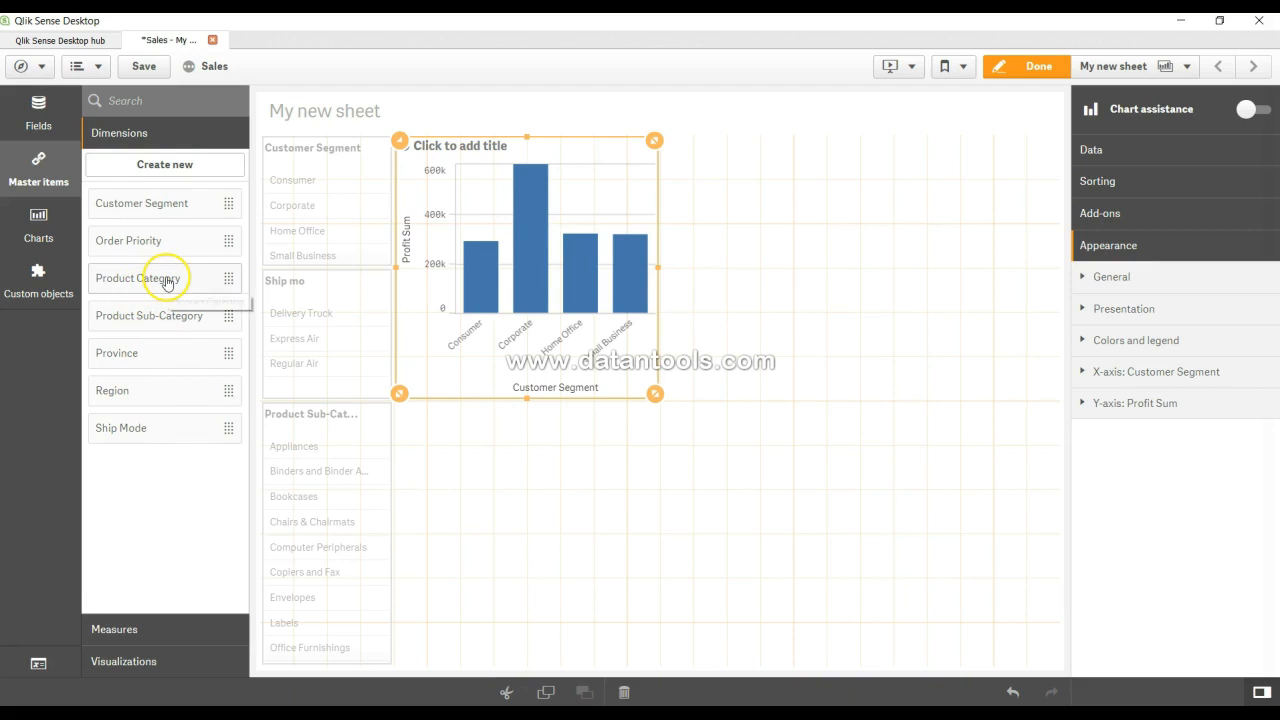
{"action": "left_click", "coordinate": [152, 630]}
{"action": "left_click_drag", "start_coordinate": [151, 379], "coordinate": [553, 293]}
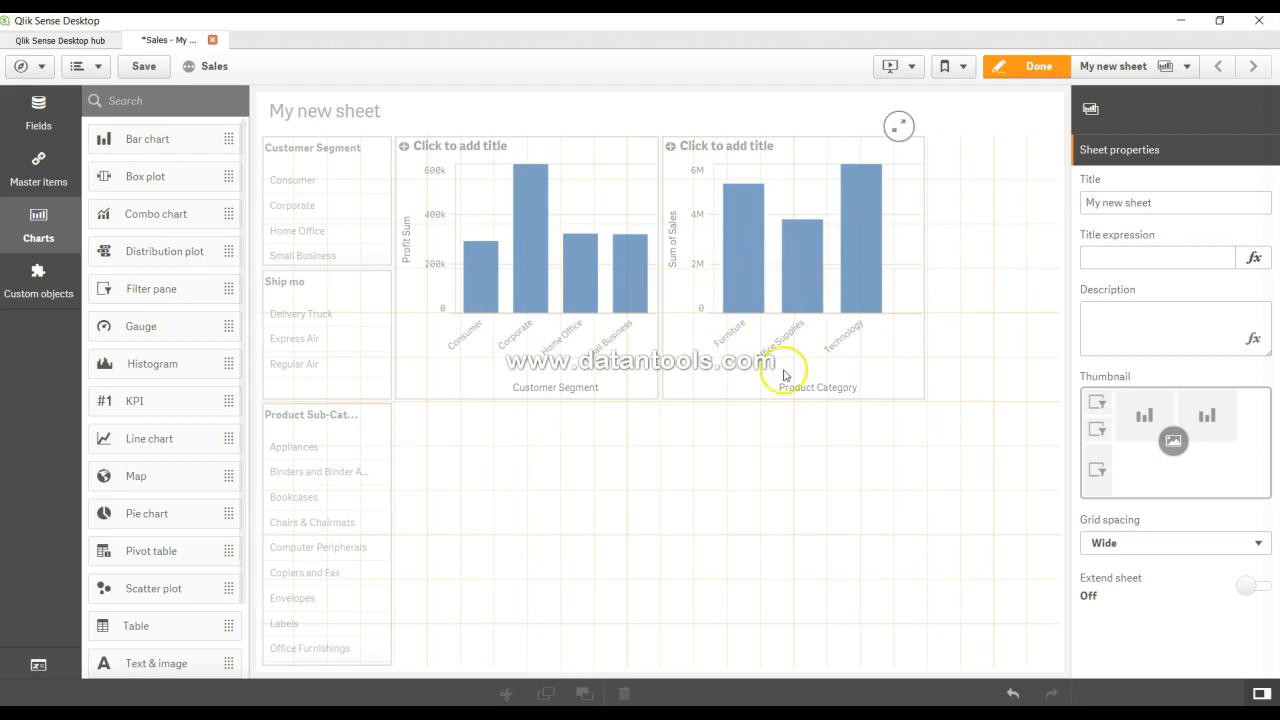
- Select the Product Category bar chart and review its dimension and measure
{"action": "left_click", "coordinate": [738, 502]}
{"action": "left_click", "coordinate": [878, 346]}
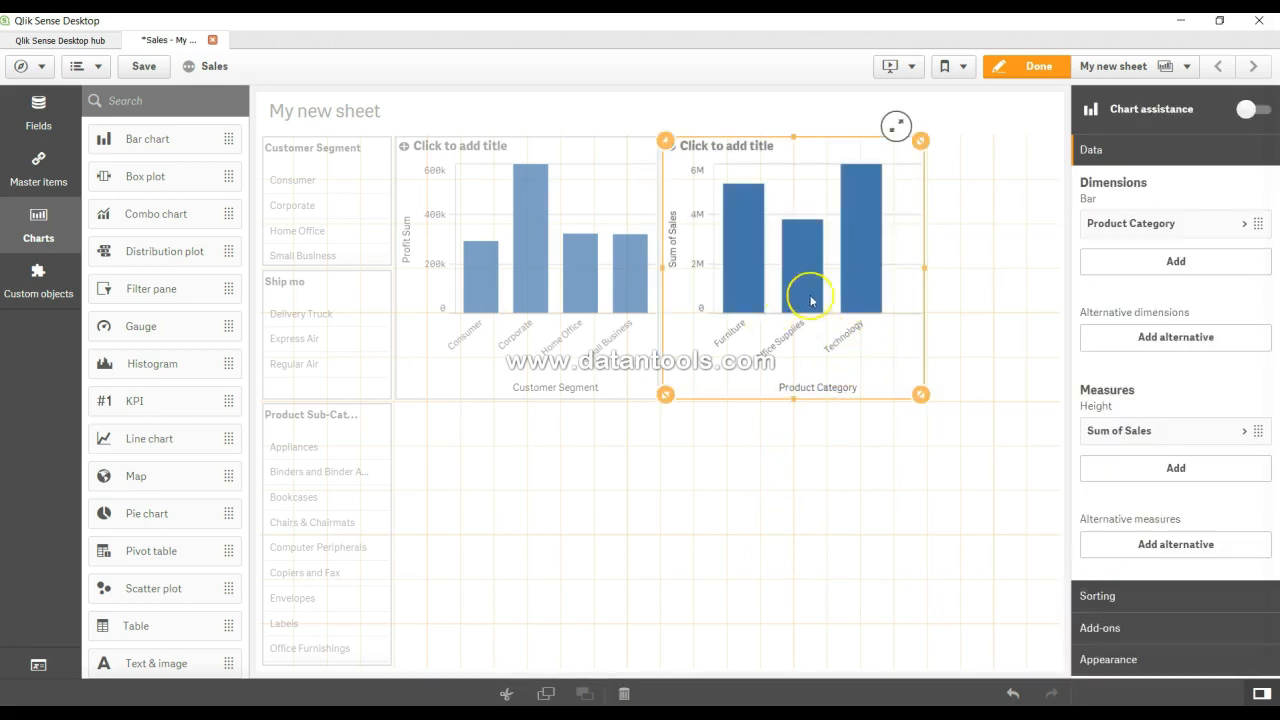
{"action": "left_click", "coordinate": [850, 295]}
{"action": "left_click", "coordinate": [829, 359]}
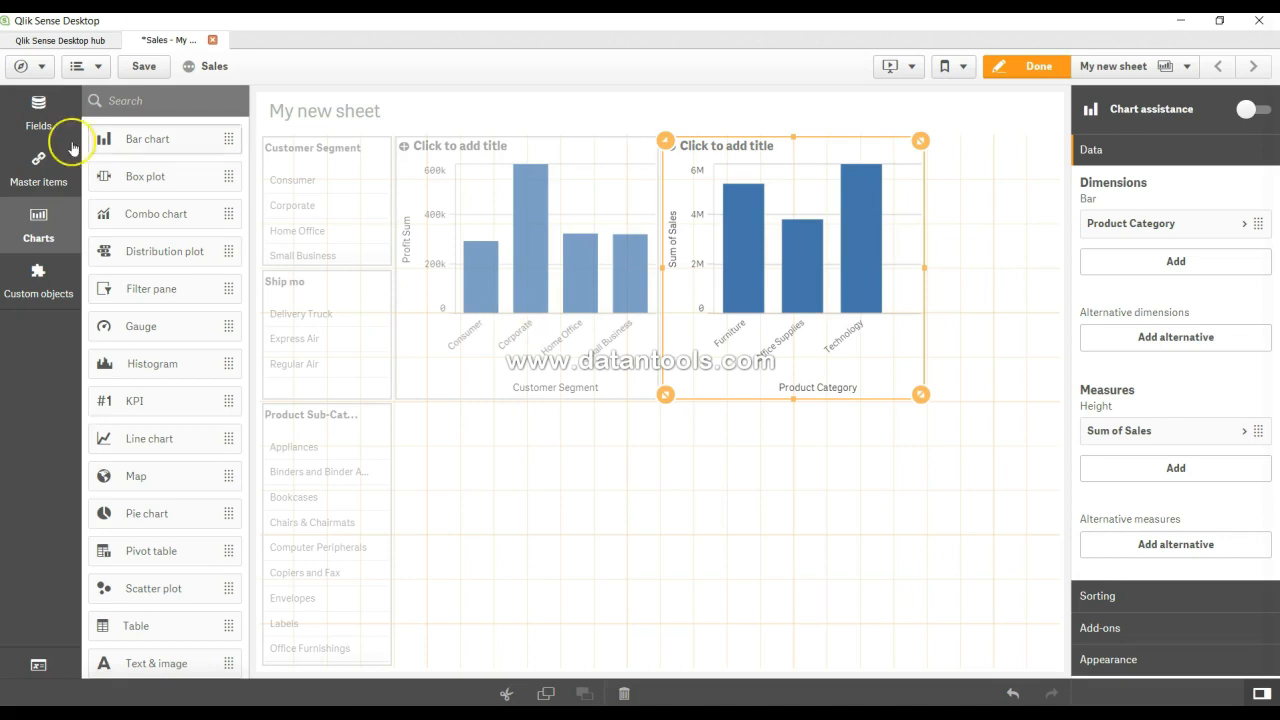
- Add a bar chart in the empty area below the two charts, with dimension Product Sub-Category and measure Sum of Sales
{"action": "left_click_drag", "start_coordinate": [166, 141], "coordinate": [734, 577]}
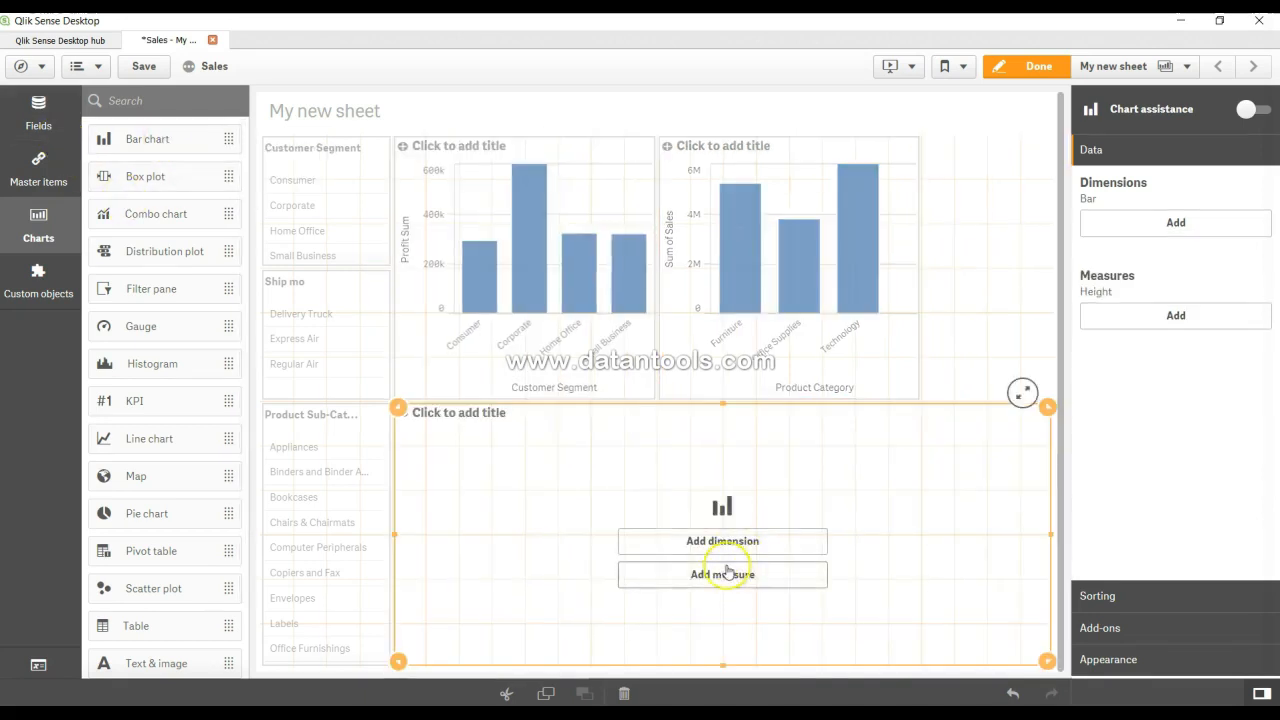
{"action": "left_click", "coordinate": [744, 550]}
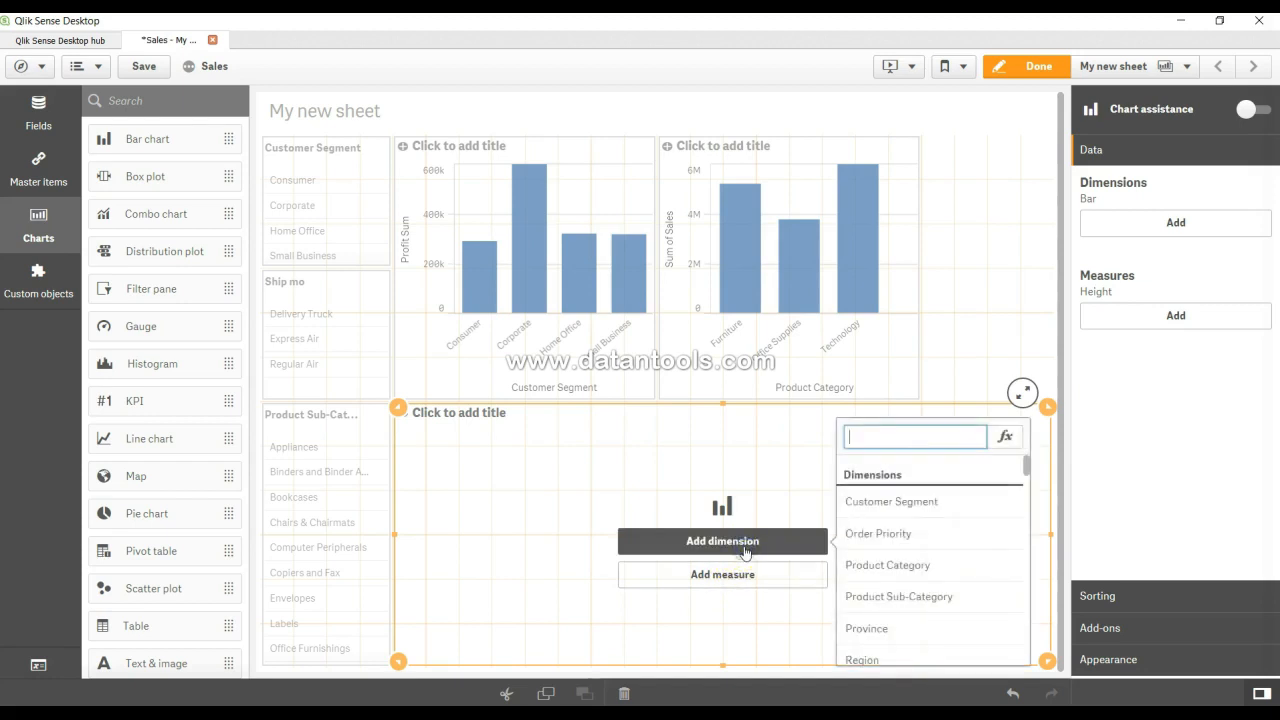
{"action": "left_click", "coordinate": [929, 594]}
{"action": "left_click", "coordinate": [740, 587]}
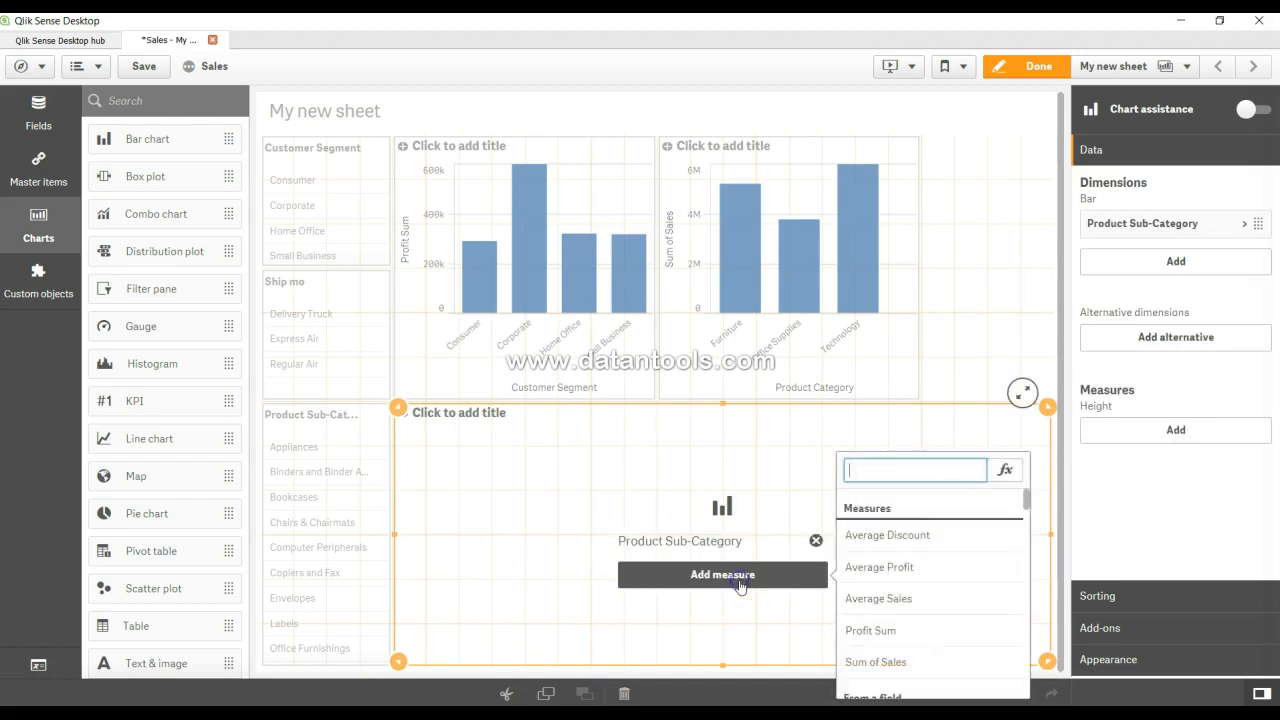
{"action": "left_click", "coordinate": [905, 663]}
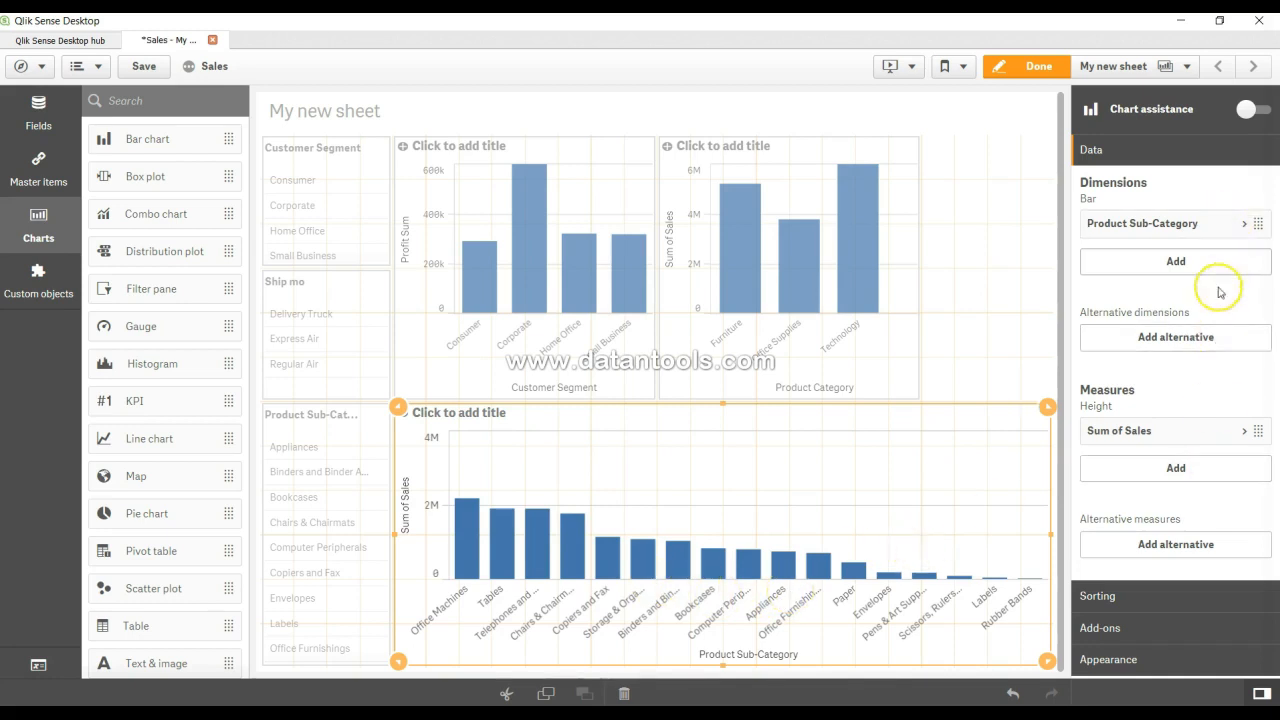
- Switch the Product Sub-Category chart's Sum of Sales sorting to custom, with numerical sorting set to ascending
{"action": "left_click", "coordinate": [1161, 596]}
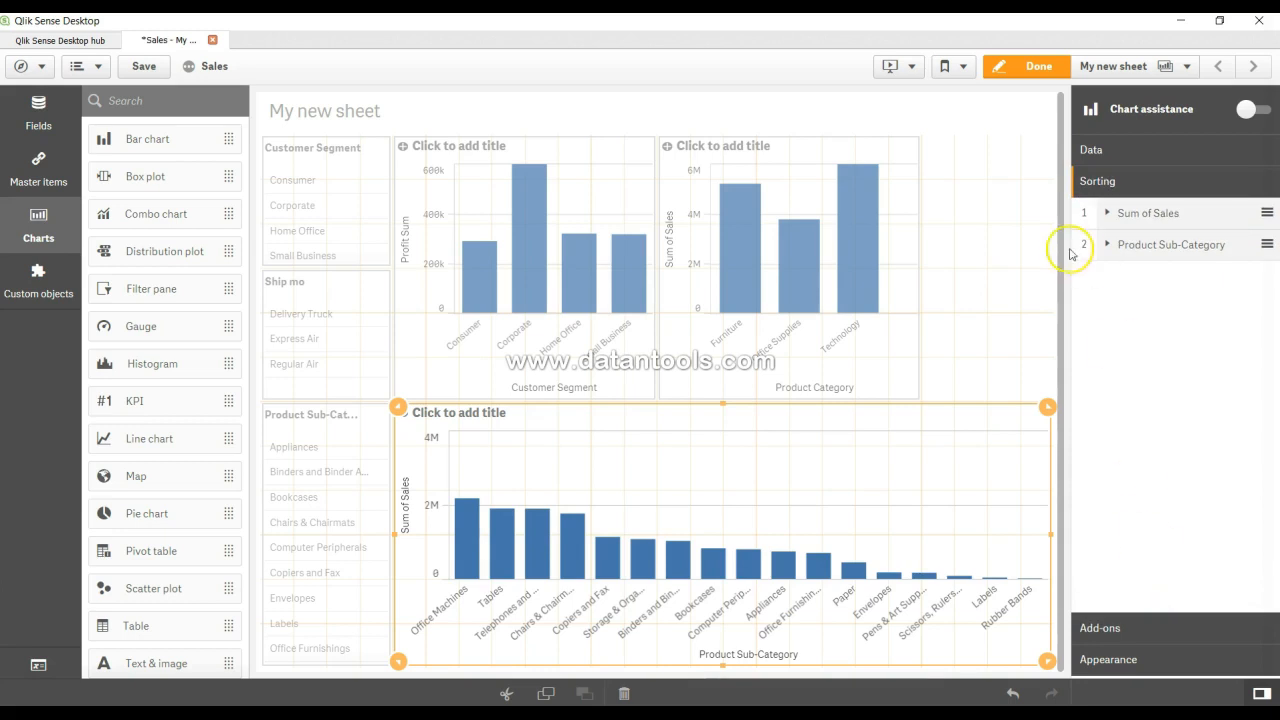
{"action": "left_click", "coordinate": [1107, 212]}
{"action": "left_click", "coordinate": [1245, 258]}
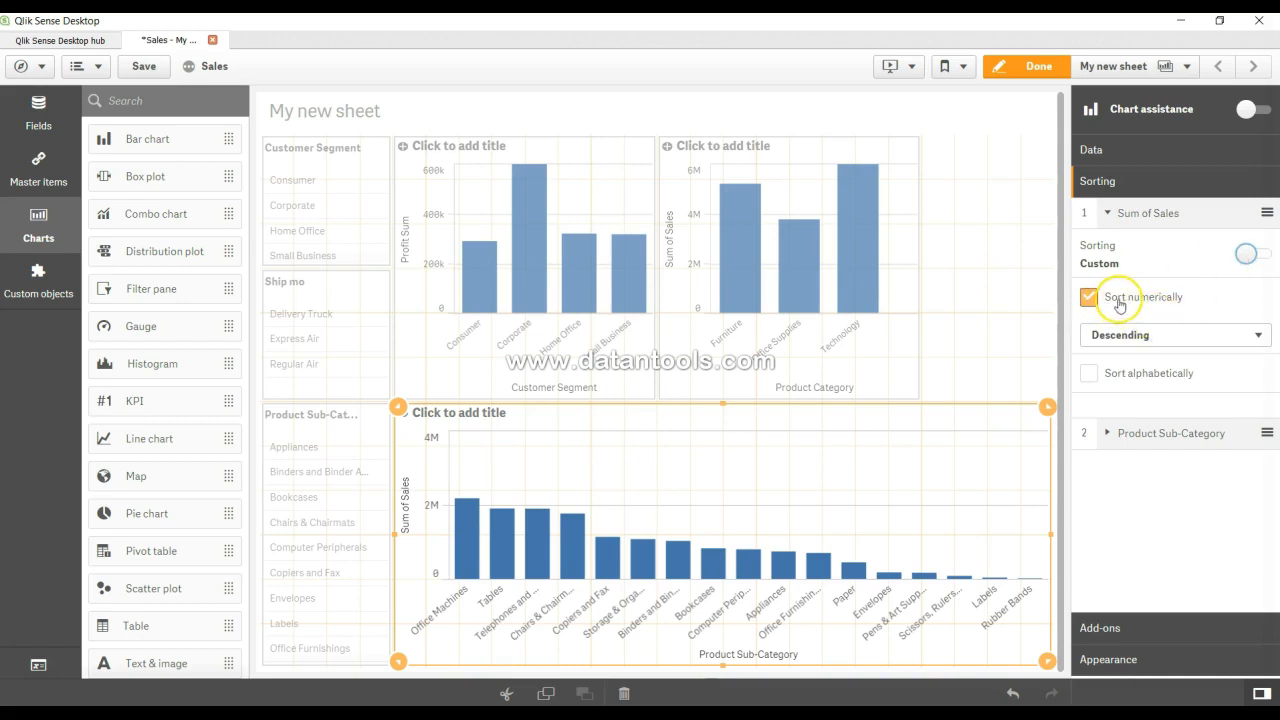
{"action": "left_click", "coordinate": [1122, 340]}
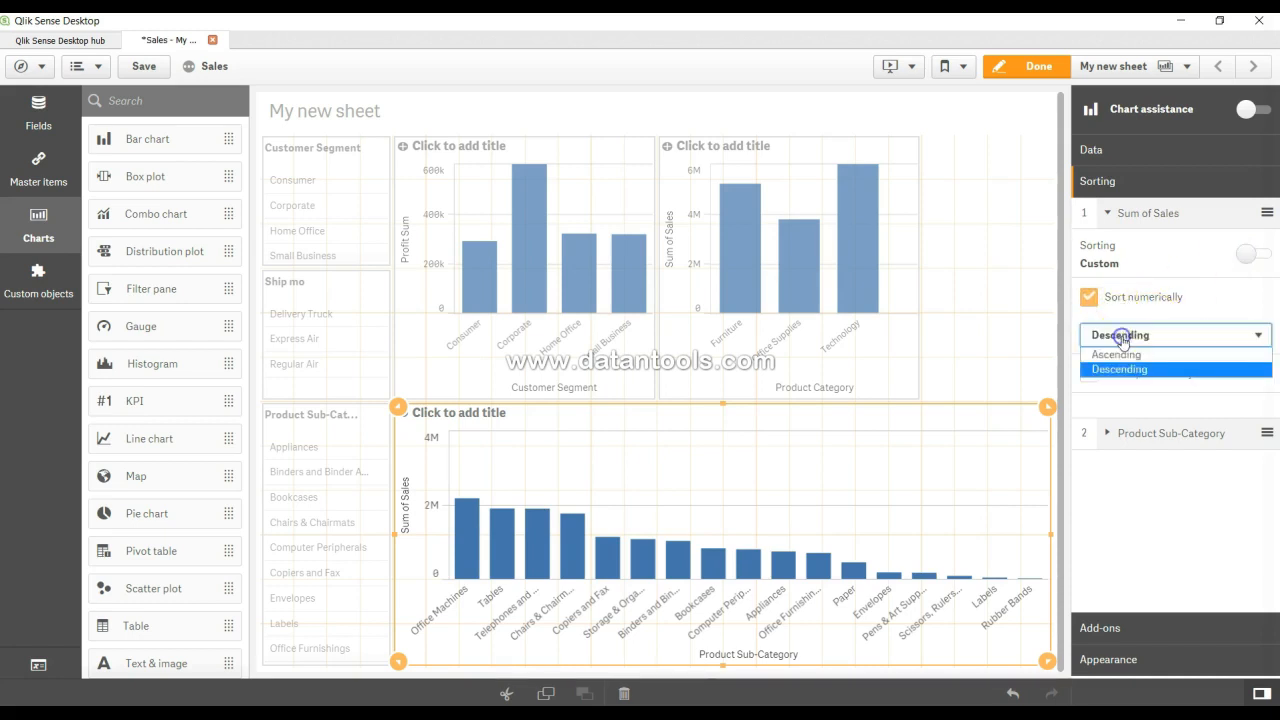
{"action": "left_click", "coordinate": [1118, 354]}
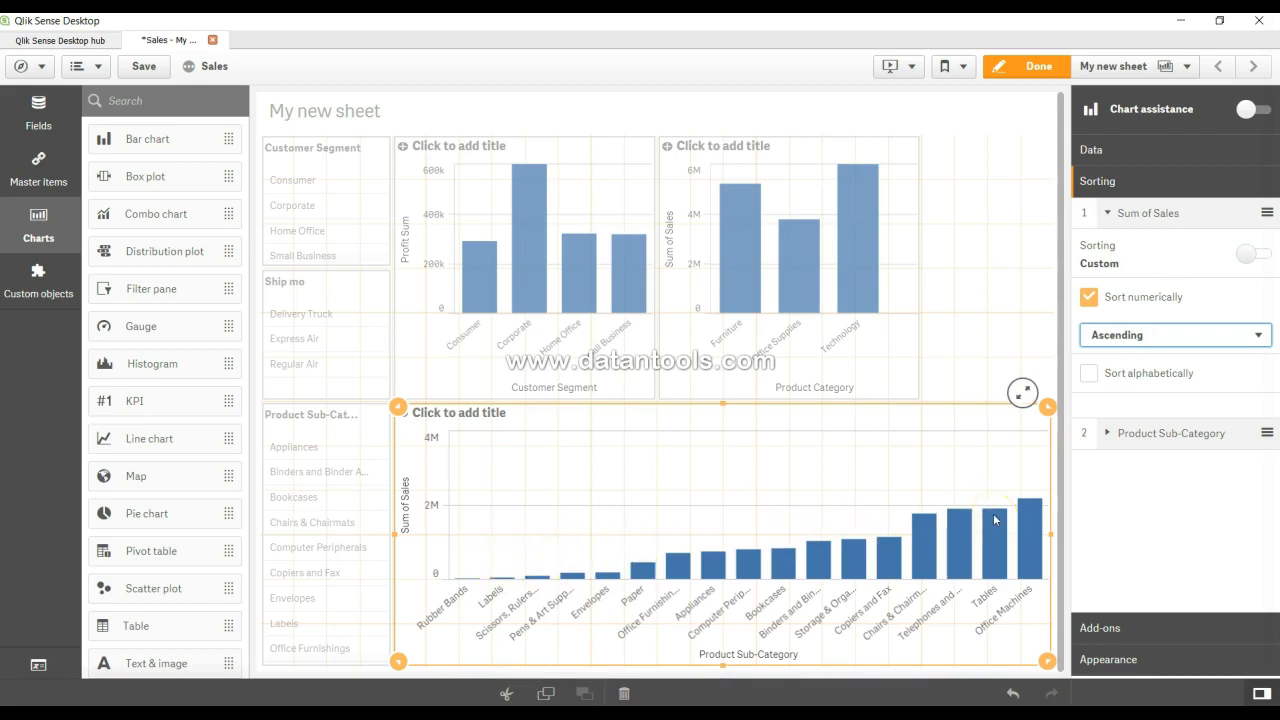
- Switch the Product Category chart's Sum of Sales sorting to custom, with numerical sorting set to ascending
{"action": "left_click", "coordinate": [870, 351]}
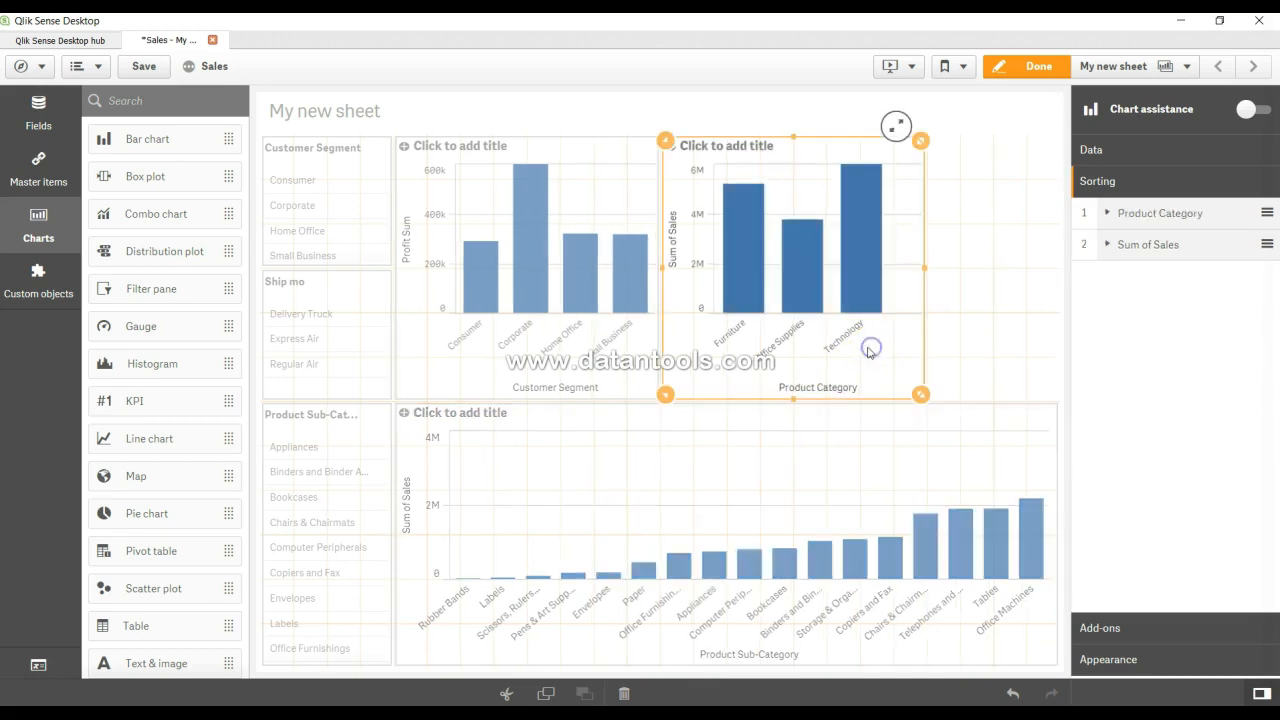
{"action": "left_click", "coordinate": [1107, 244]}
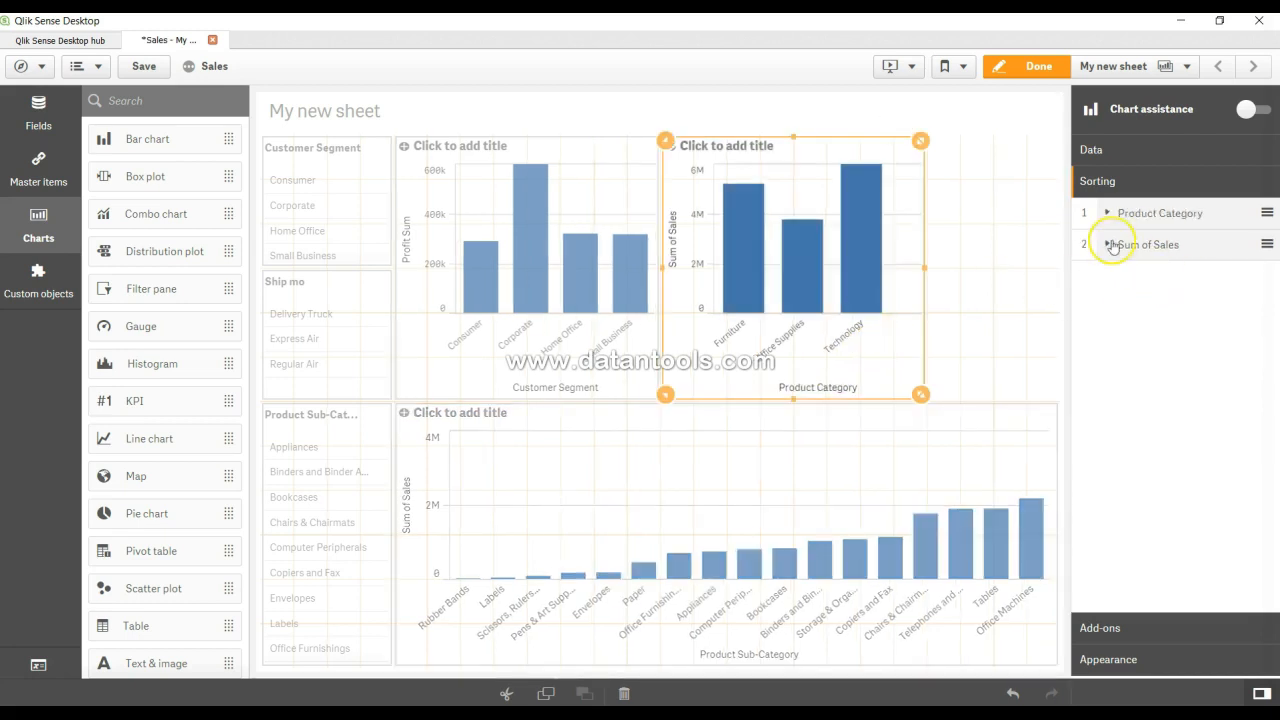
{"action": "left_click", "coordinate": [1245, 286]}
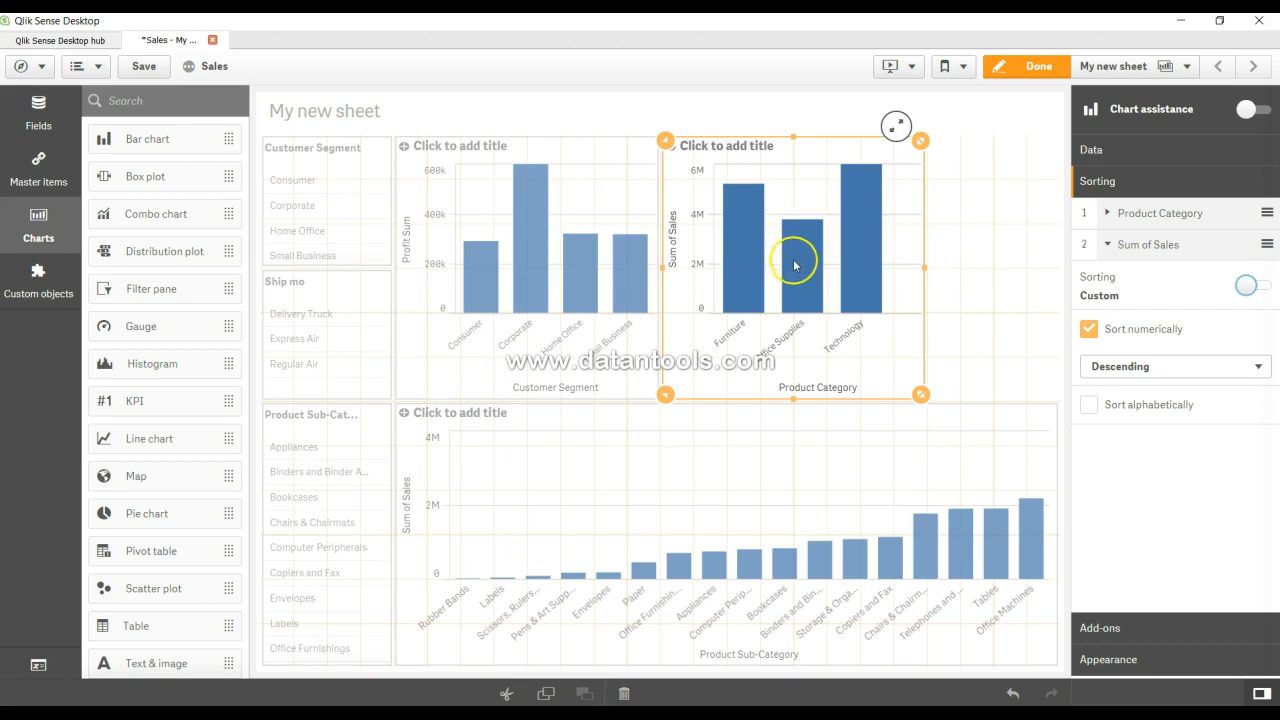
{"action": "left_click", "coordinate": [1134, 366]}
{"action": "left_click", "coordinate": [1132, 388]}
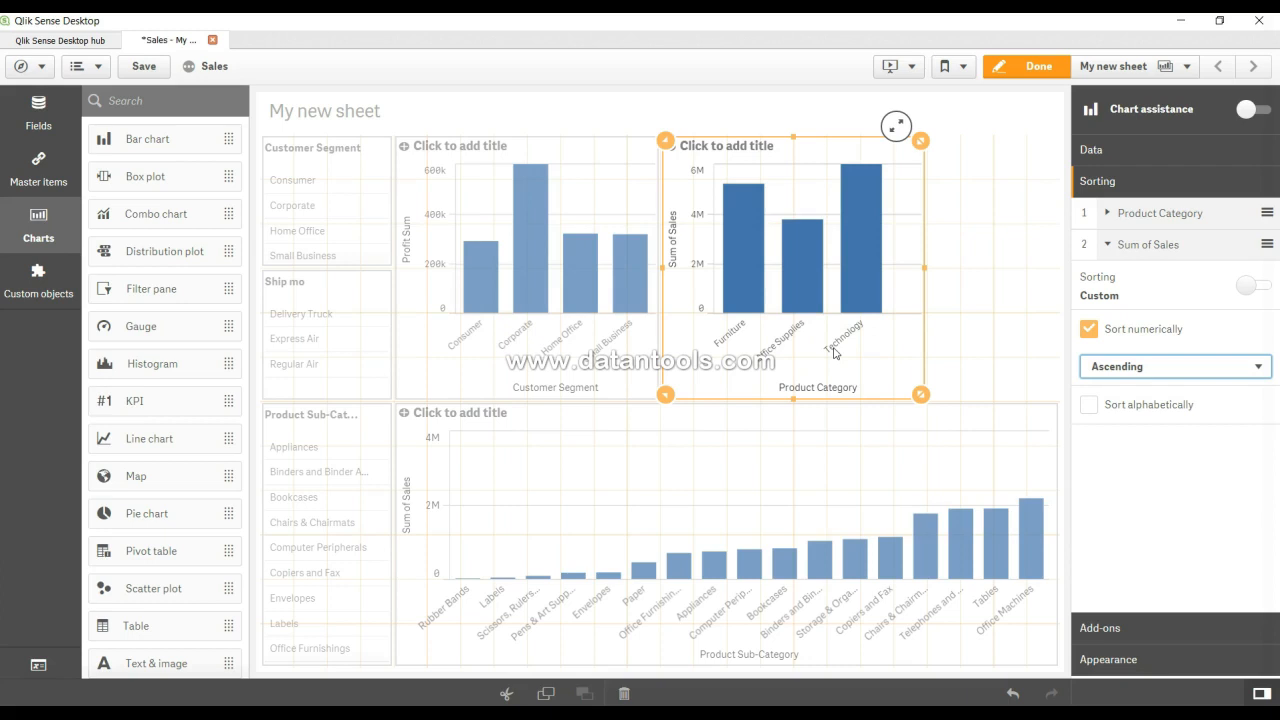
- Set the numerical sorting of Sum of Sales in the Product Sub-Category chart to descending
{"action": "left_click", "coordinate": [783, 518]}
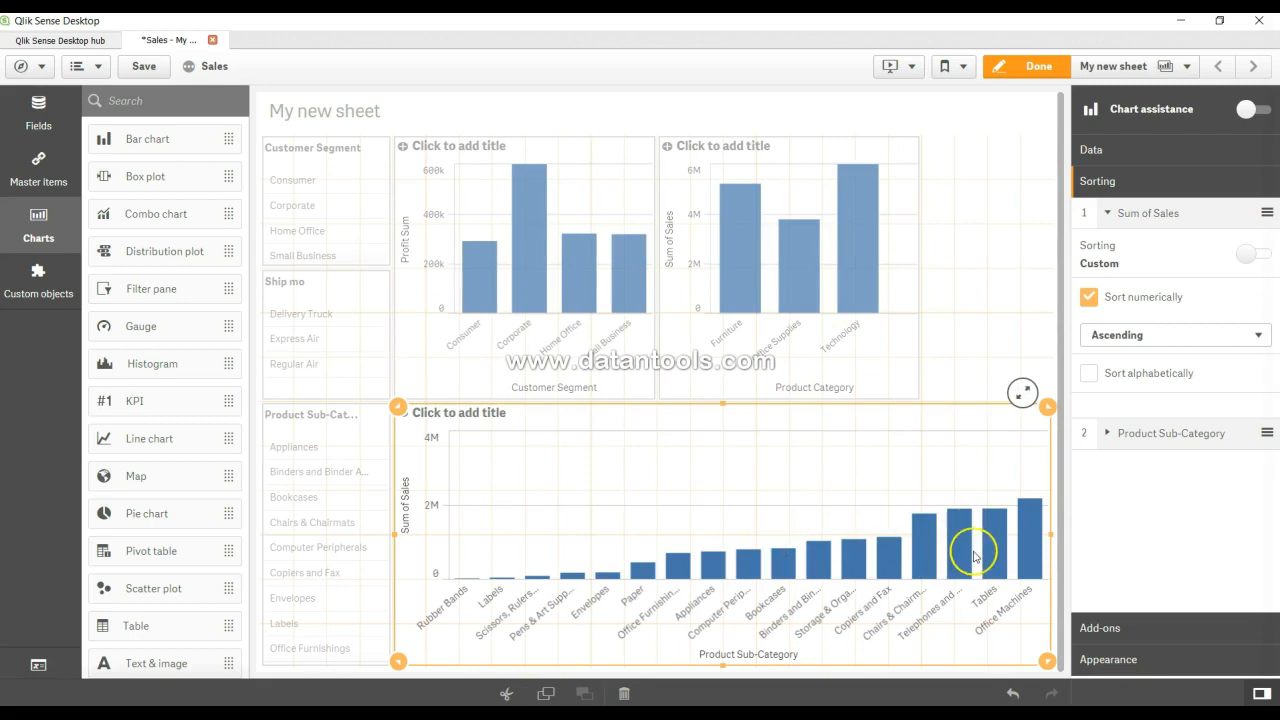
{"action": "left_click", "coordinate": [1168, 335]}
{"action": "left_click", "coordinate": [1166, 370]}
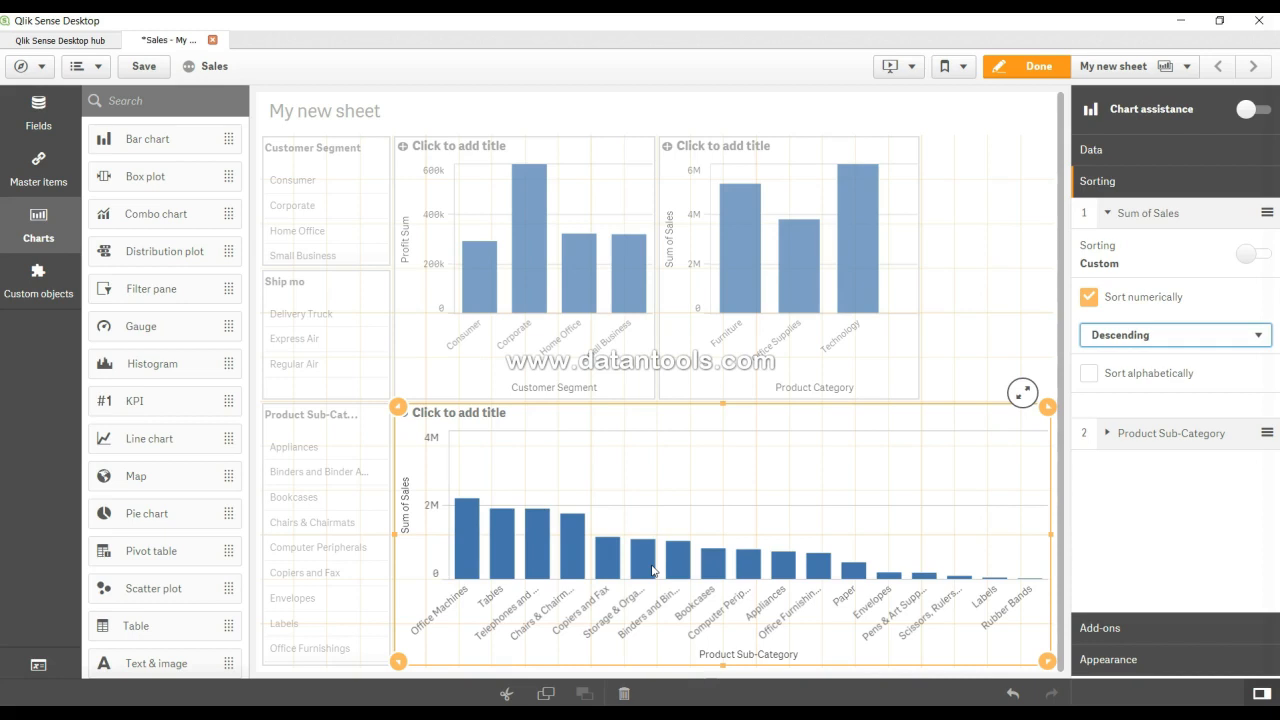
{"action": "left_click", "coordinate": [793, 343]}
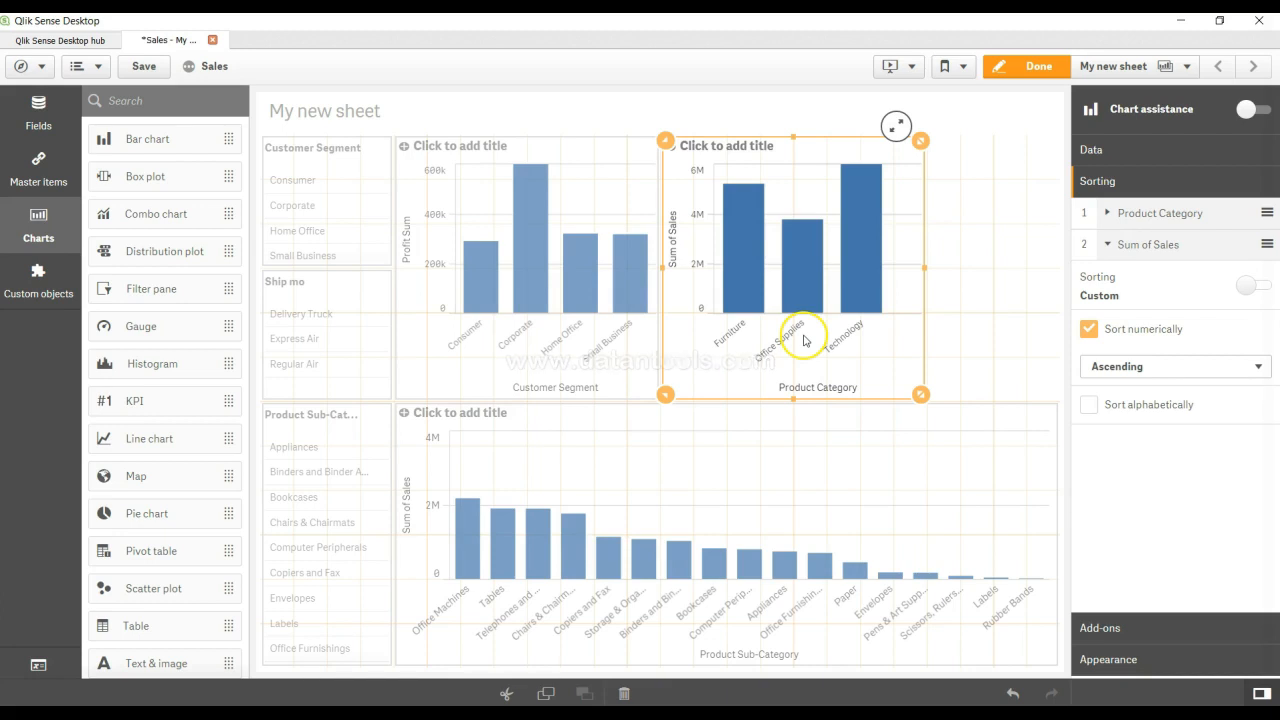
- Add Province as an alternative dimension to the Product Sub-Category bar chart
{"action": "left_click", "coordinate": [965, 416]}
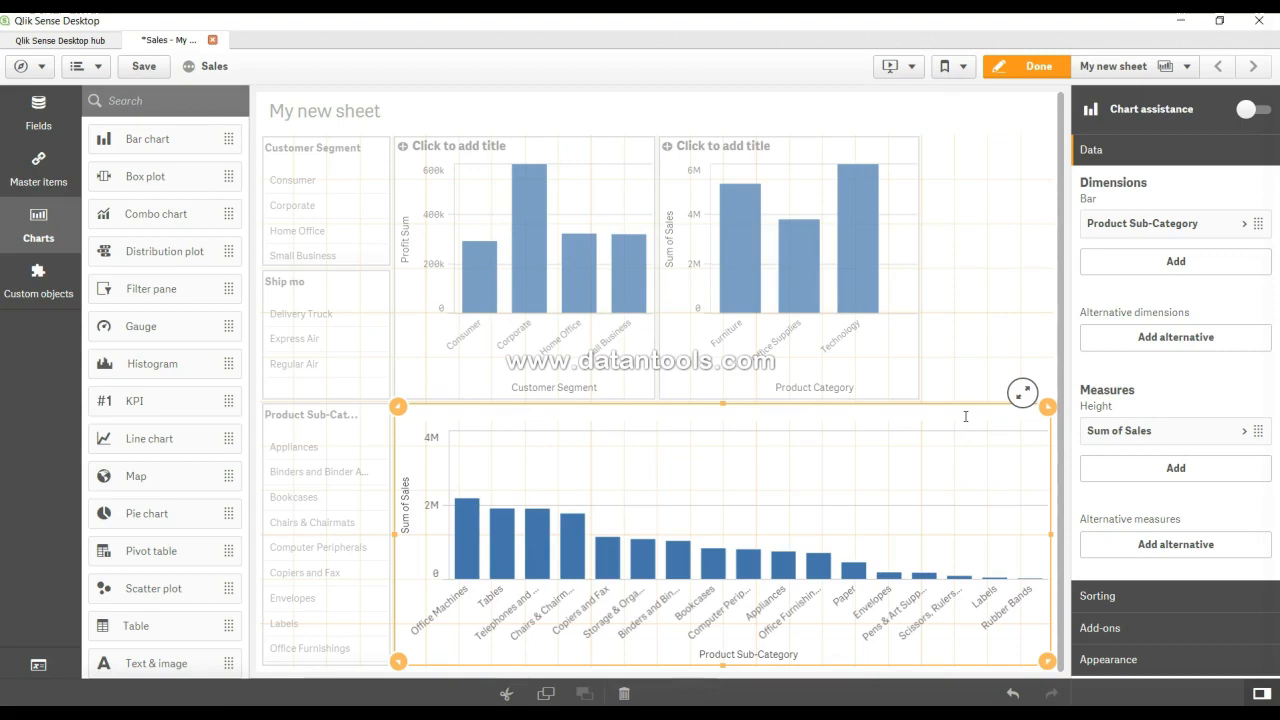
{"action": "left_click", "coordinate": [1193, 342]}
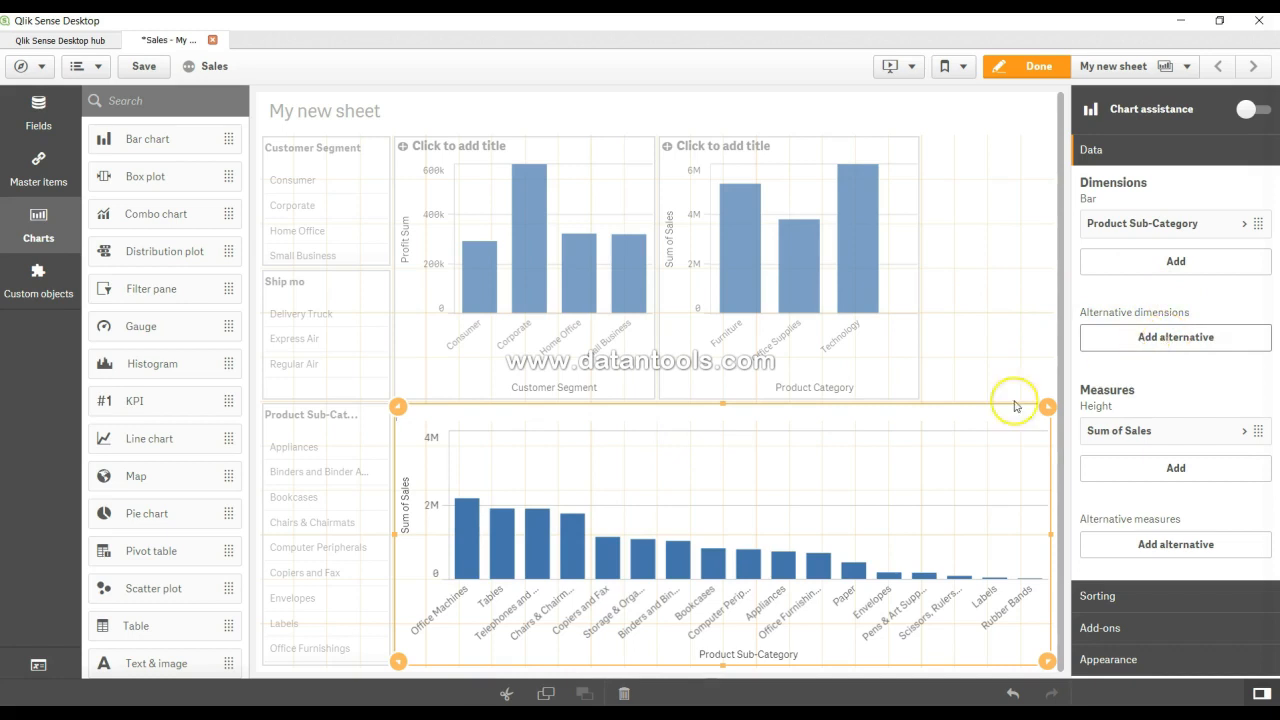
{"action": "left_click", "coordinate": [1146, 341]}
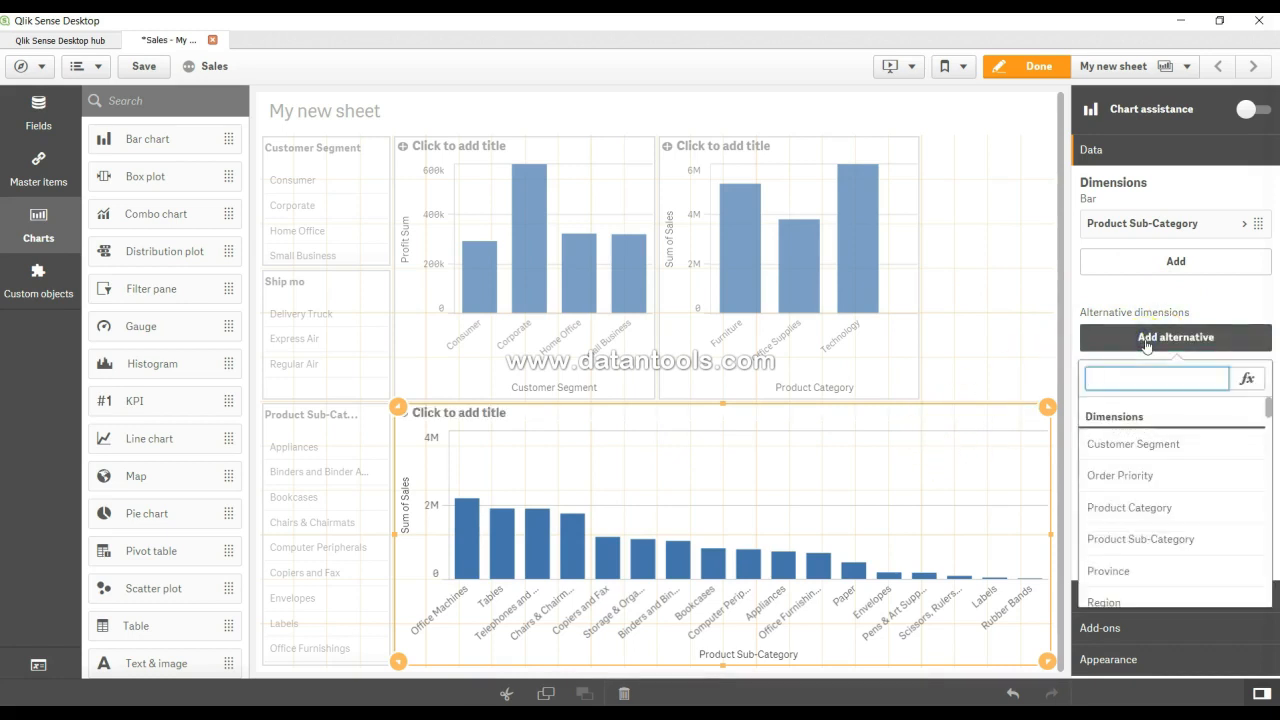
{"action": "scroll", "coordinate": [1145, 472], "scroll_direction": "down", "scroll_amount": 1}
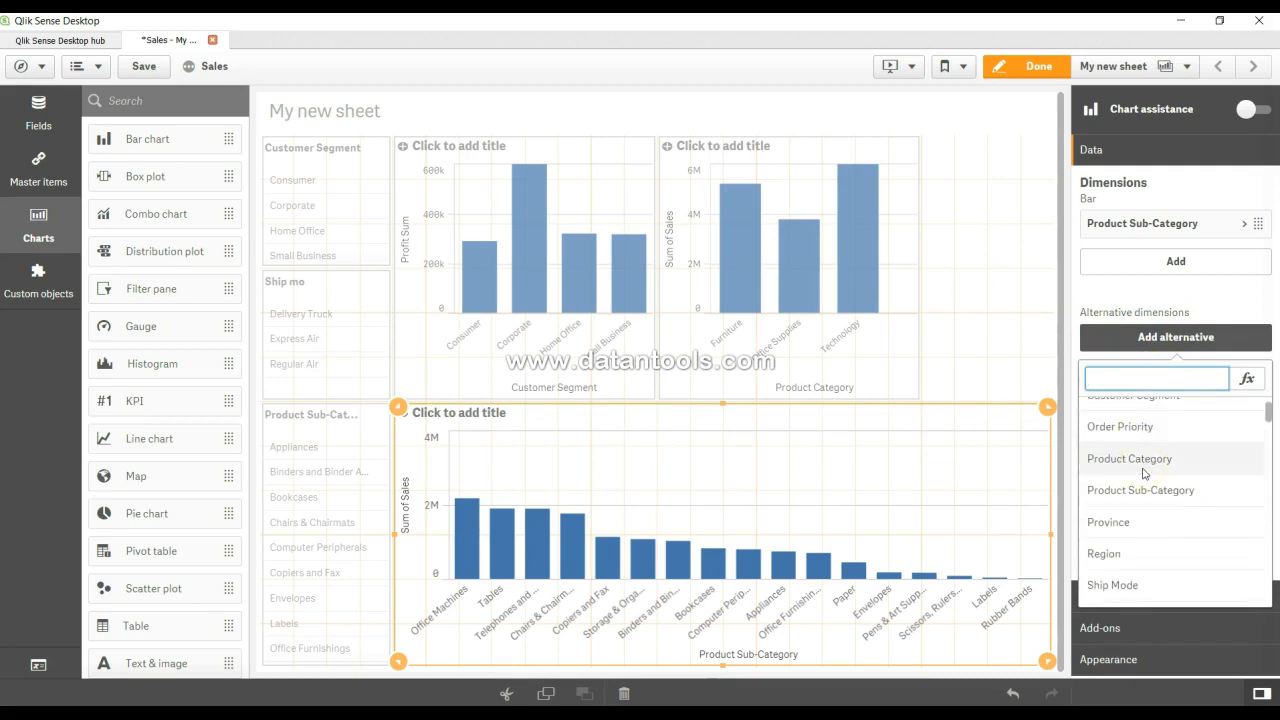
{"action": "scroll", "coordinate": [1147, 475], "scroll_direction": "up", "scroll_amount": 1}
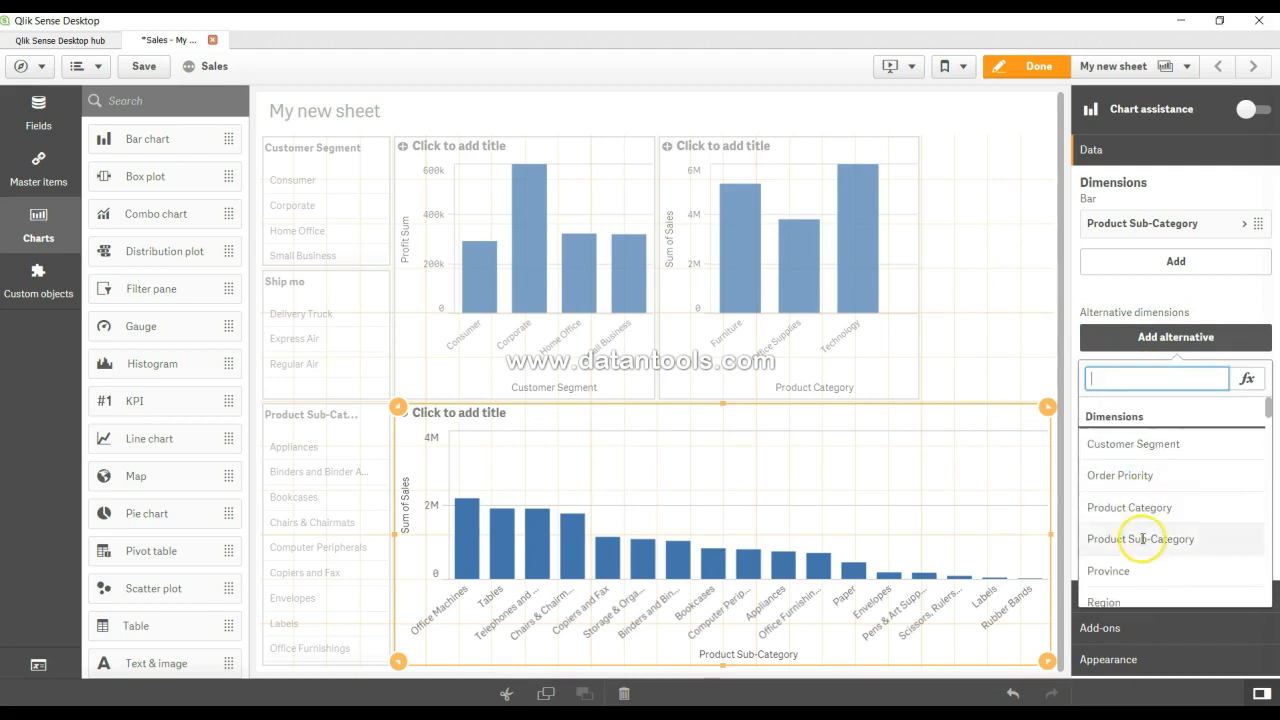
{"action": "scroll", "coordinate": [1140, 535], "scroll_direction": "down", "scroll_amount": 3}
{"action": "scroll", "coordinate": [1146, 540], "scroll_direction": "up", "scroll_amount": 3}
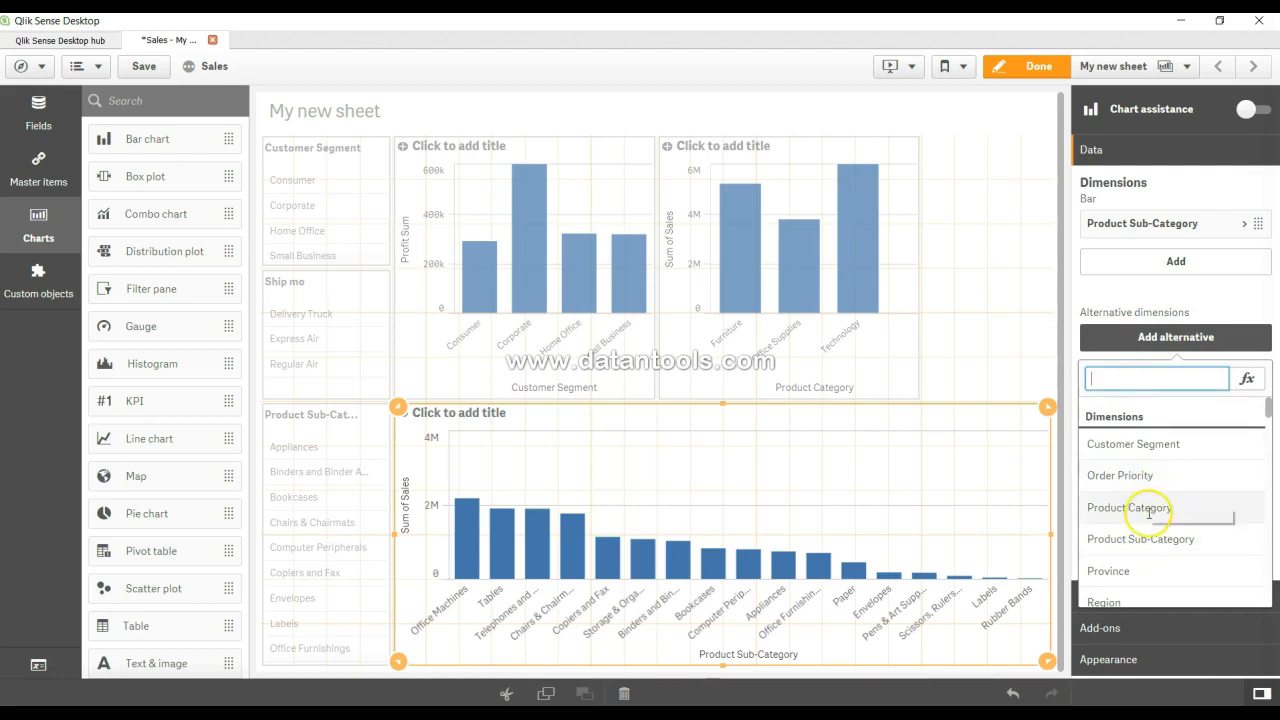
{"action": "left_click", "coordinate": [1135, 571]}
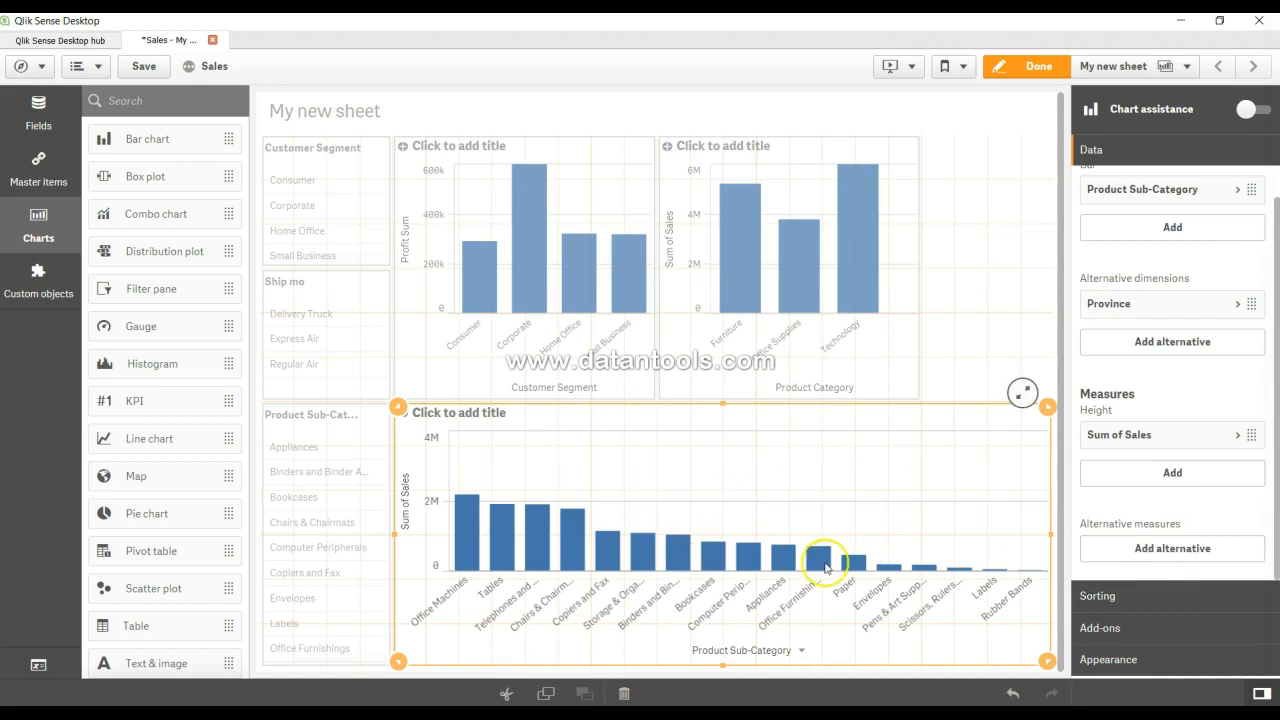
- Finish editing the sheet and try the lower chart's dimension switch, changing to Province and back to Product Sub-Category
{"action": "left_click", "coordinate": [1027, 68]}
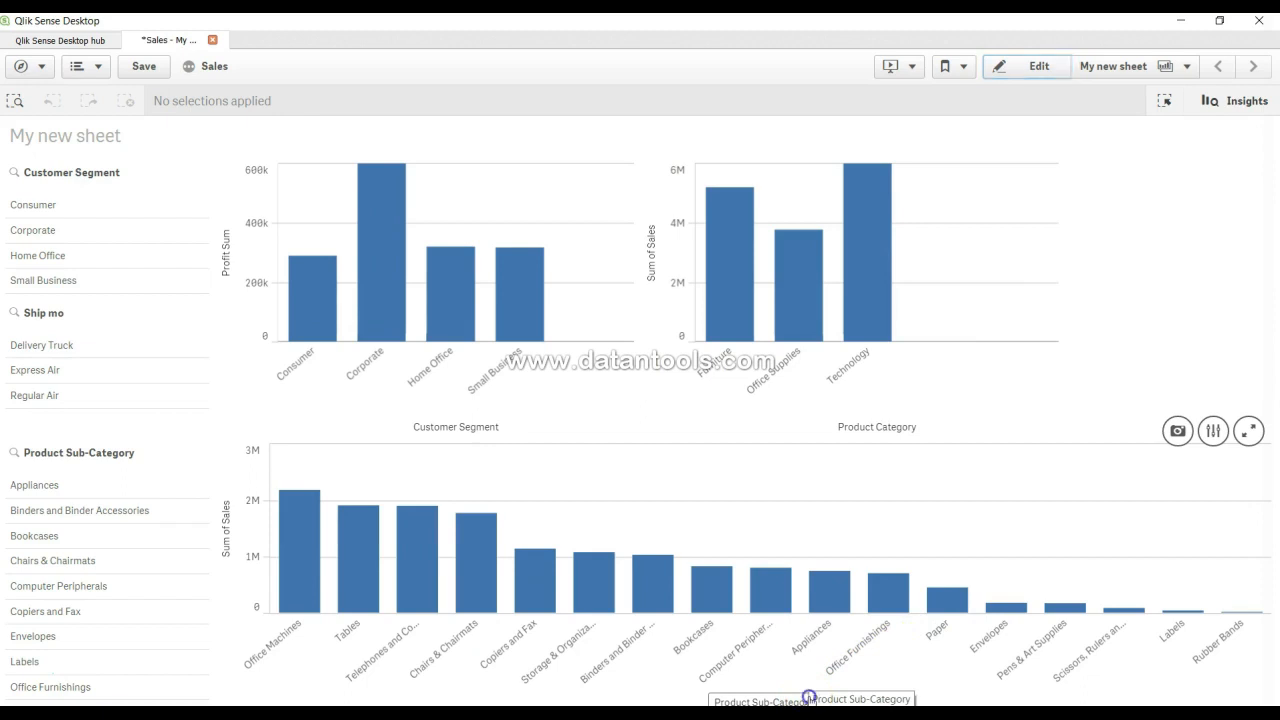
{"action": "left_click", "coordinate": [812, 700]}
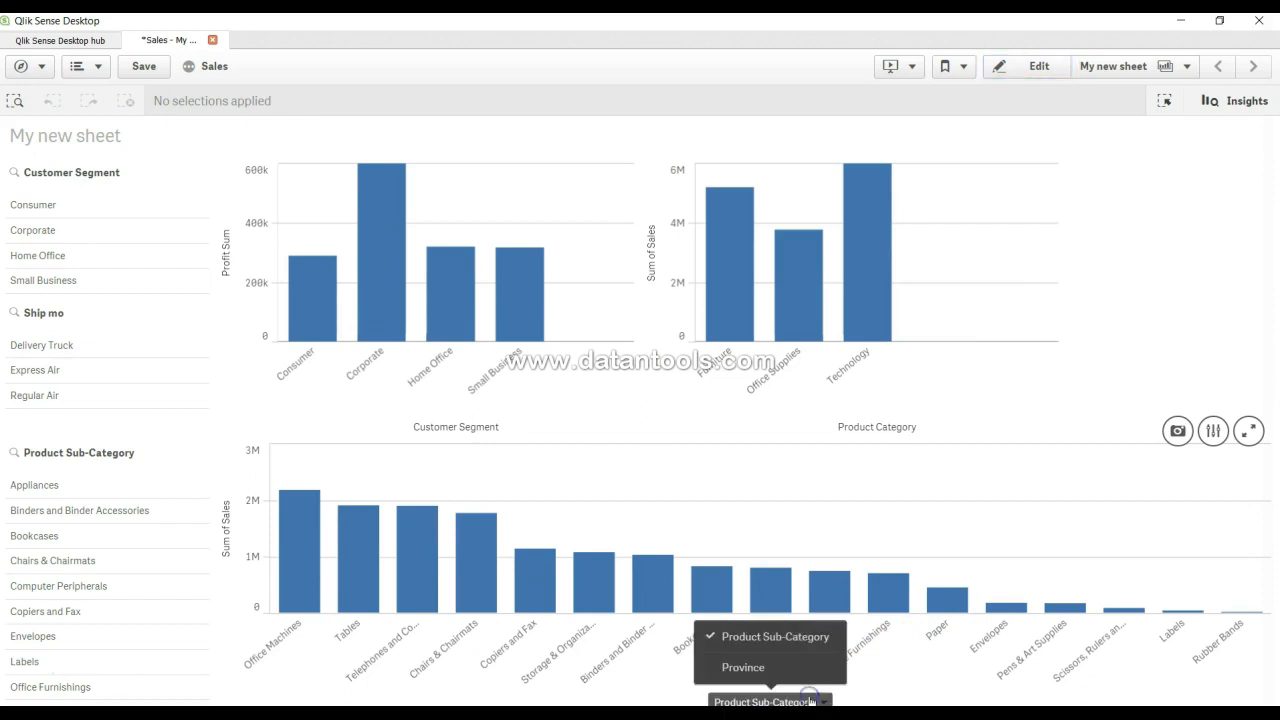
{"action": "left_click", "coordinate": [745, 670]}
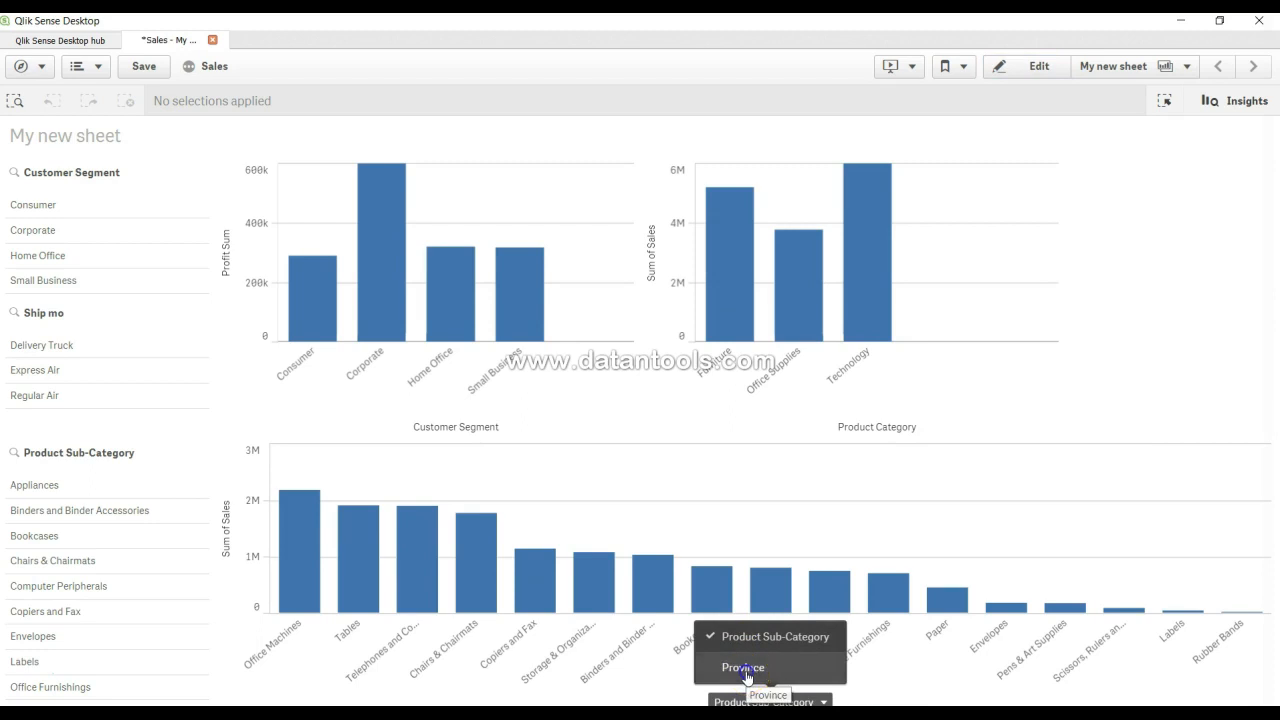
{"action": "left_click", "coordinate": [746, 671]}
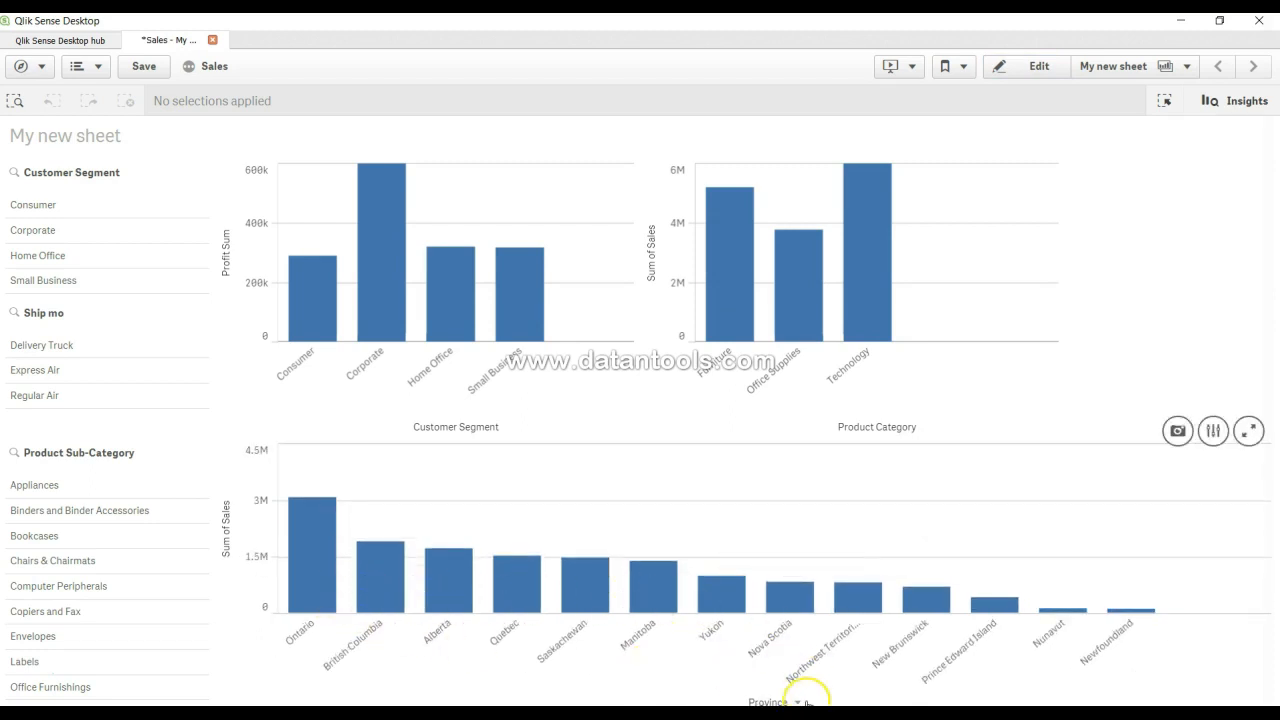
{"action": "left_click", "coordinate": [771, 700]}
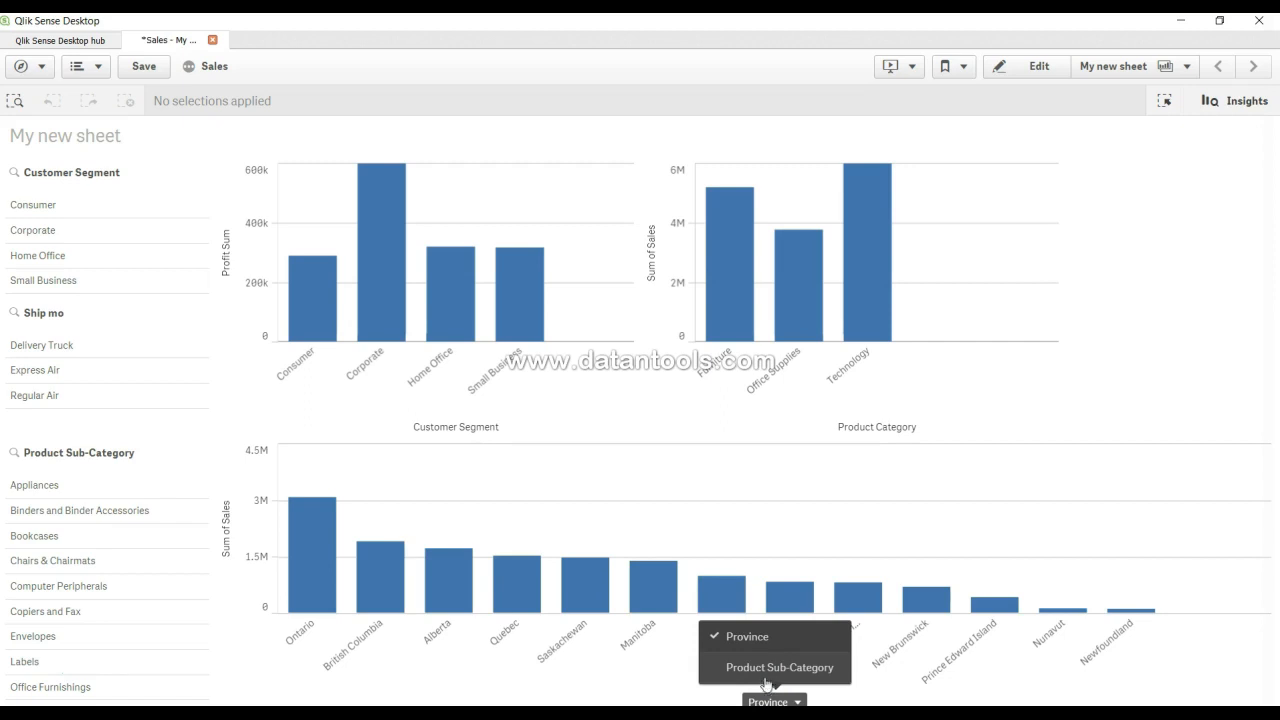
{"action": "left_click", "coordinate": [767, 672]}
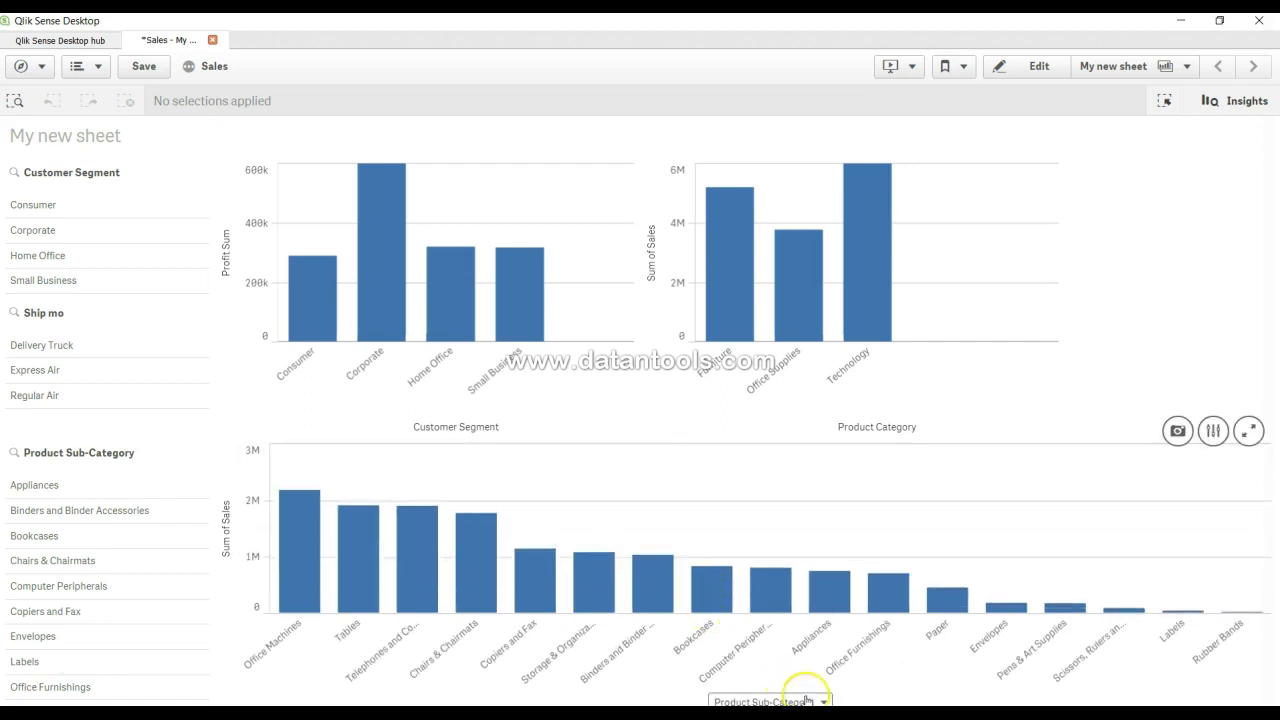
- Resume editing the sheet, apply the pending chart changes, and add Region as a second alternative dimension to the lower chart
{"action": "left_click", "coordinate": [1038, 66]}
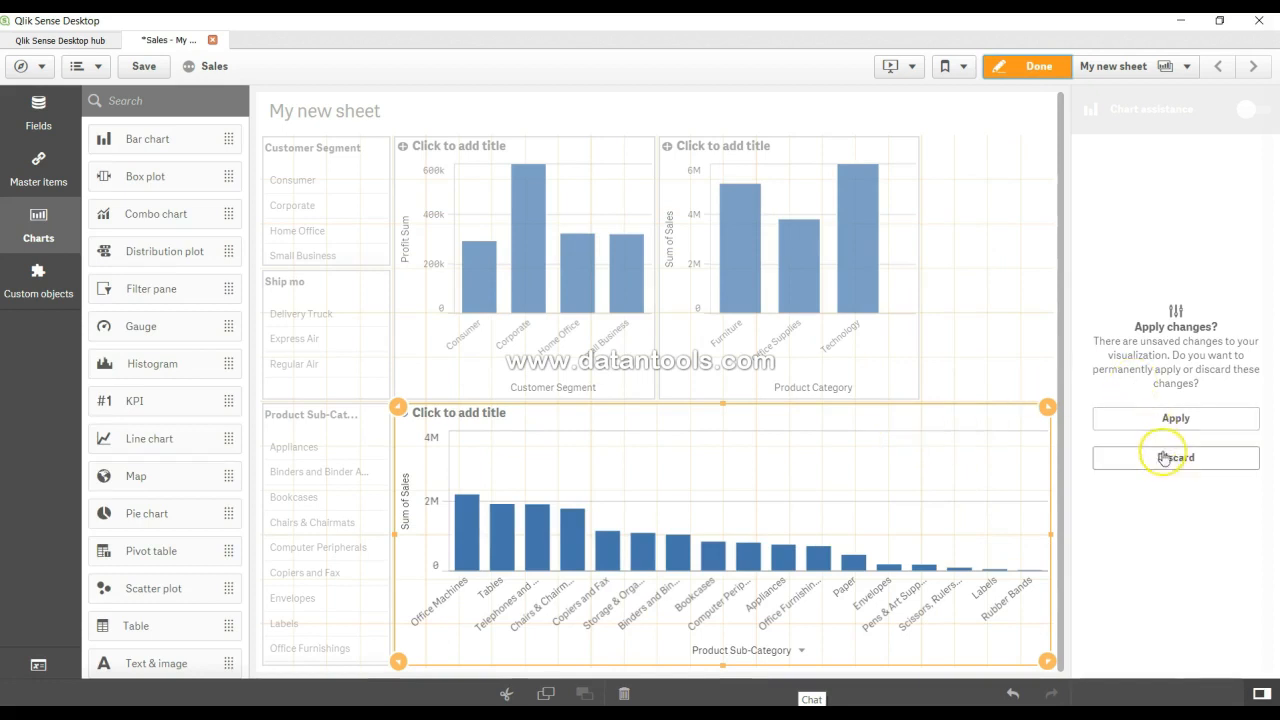
{"action": "left_click", "coordinate": [1172, 420]}
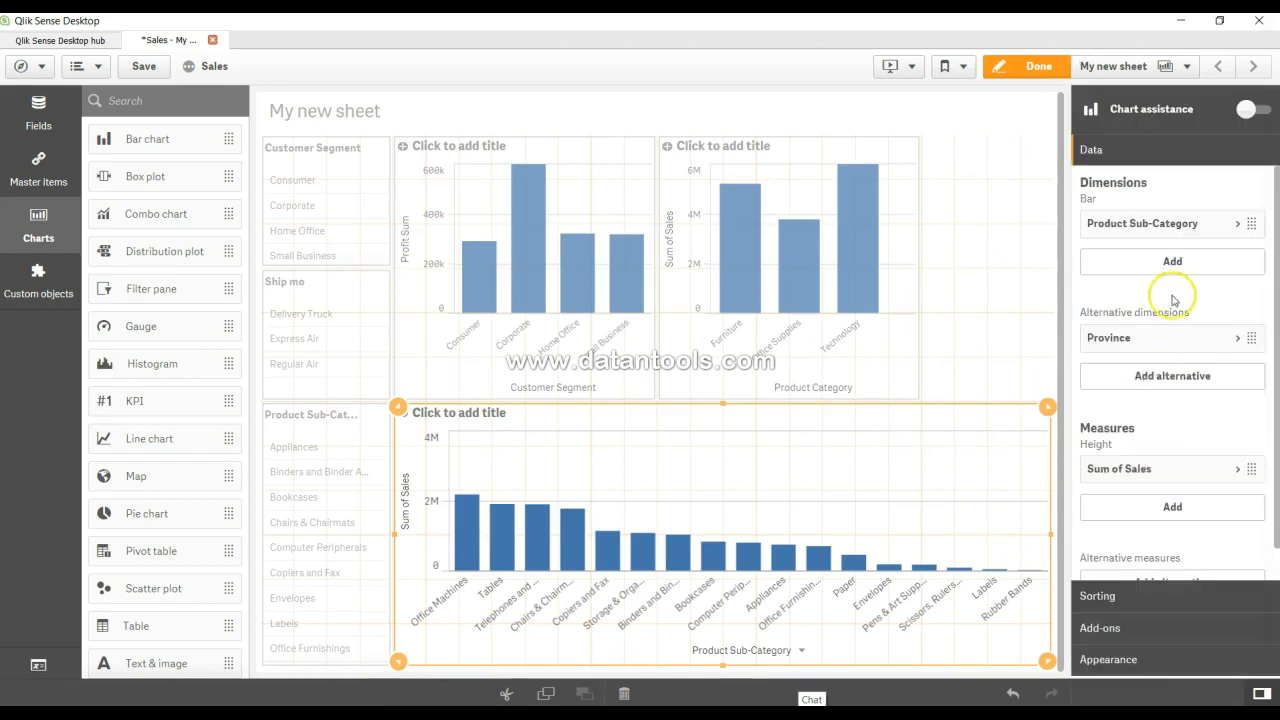
{"action": "left_click", "coordinate": [1177, 389]}
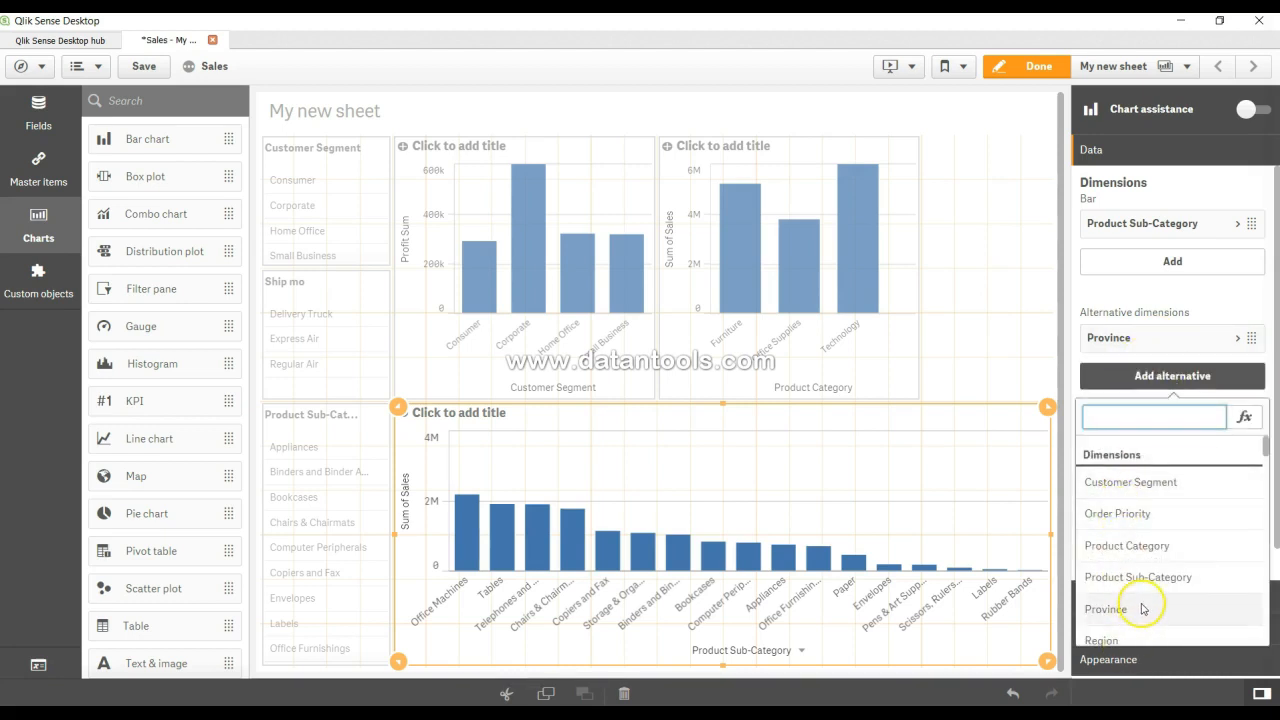
{"action": "left_click", "coordinate": [1133, 638]}
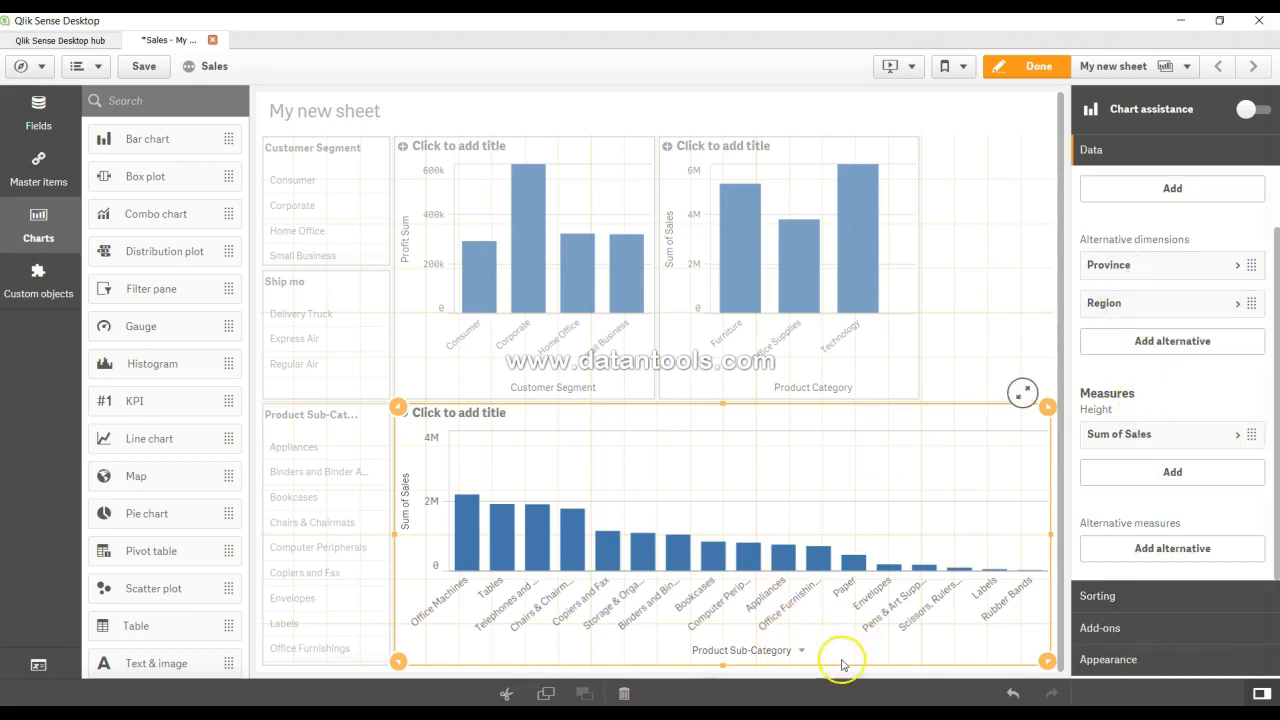
- Finish editing the sheet and switch the lower chart's dimension to Province and from there to Region
{"action": "left_click", "coordinate": [1034, 66]}
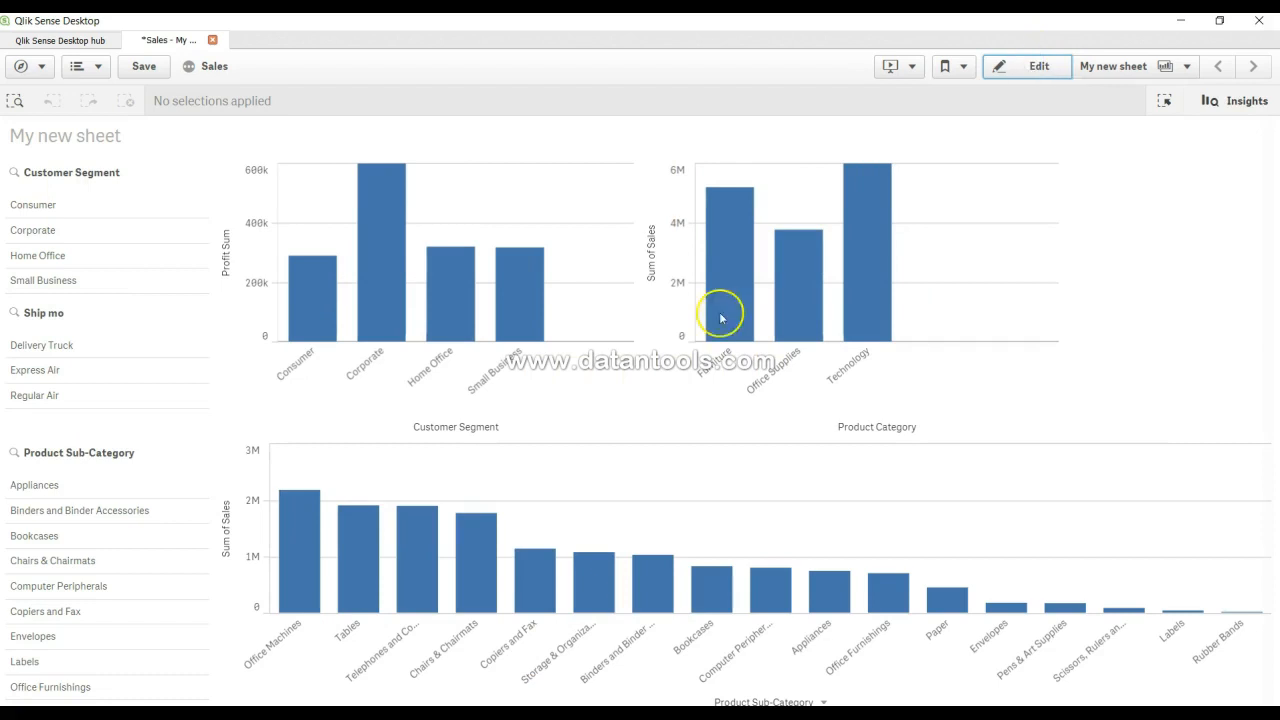
{"action": "left_click", "coordinate": [815, 702]}
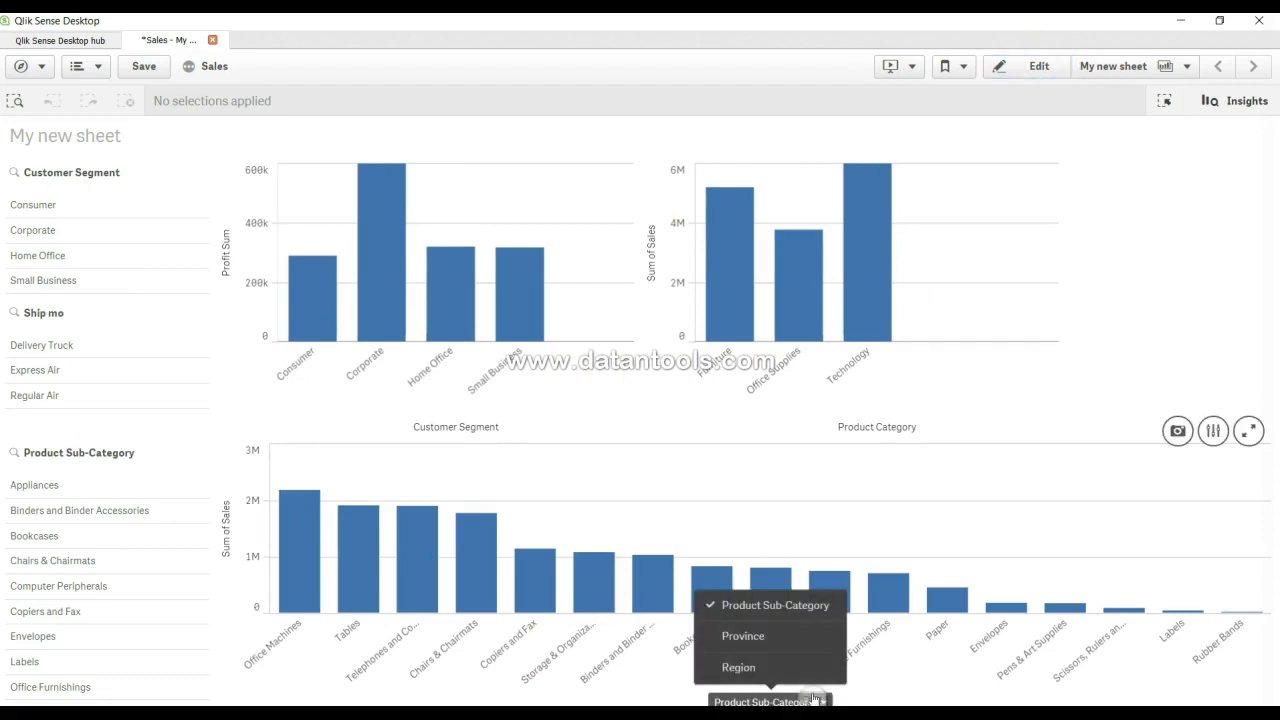
{"action": "left_click", "coordinate": [797, 638]}
{"action": "left_click", "coordinate": [793, 700]}
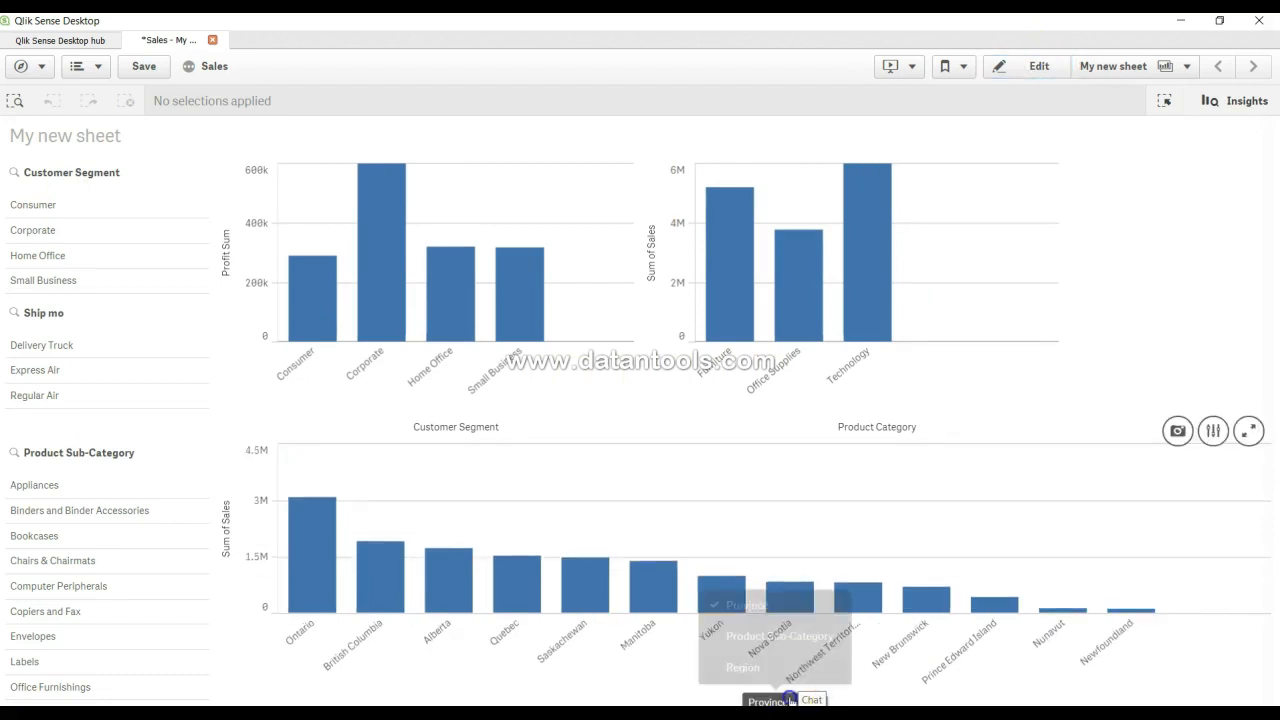
{"action": "left_click", "coordinate": [790, 666]}
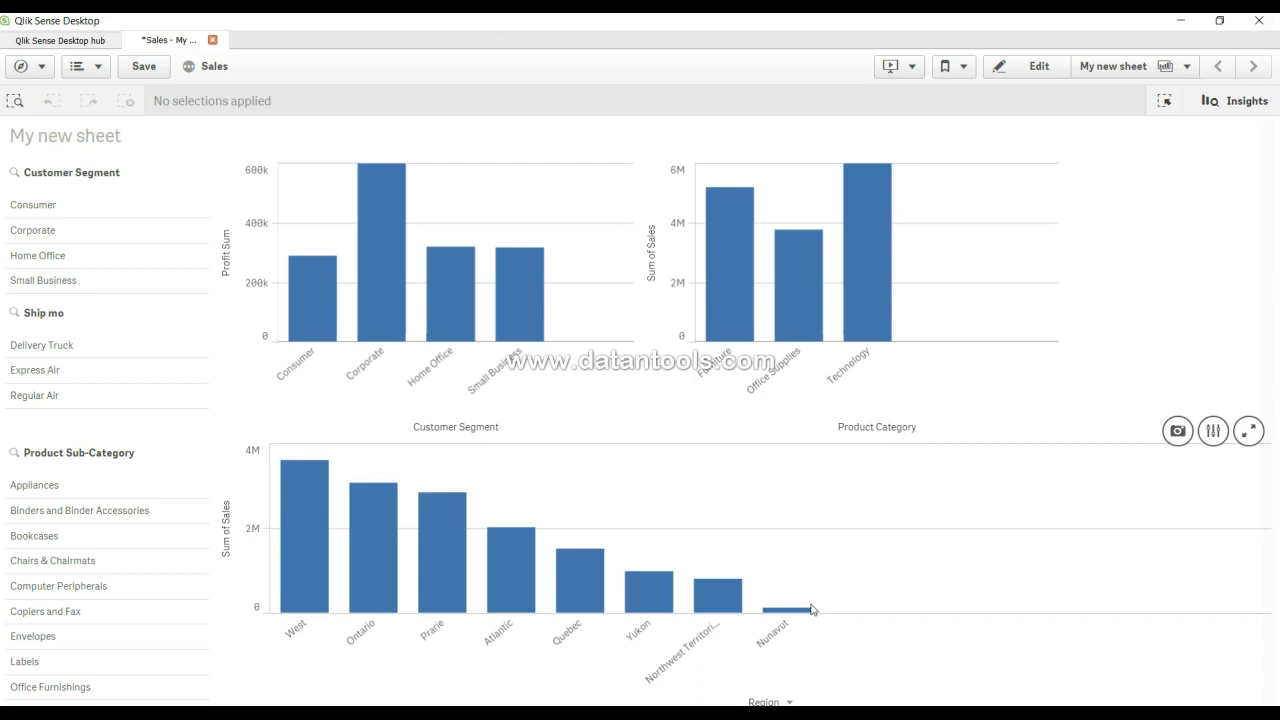
- Resume editing the sheet and permanently apply Region as the lower chart's main dimension
{"action": "left_click", "coordinate": [1032, 68]}
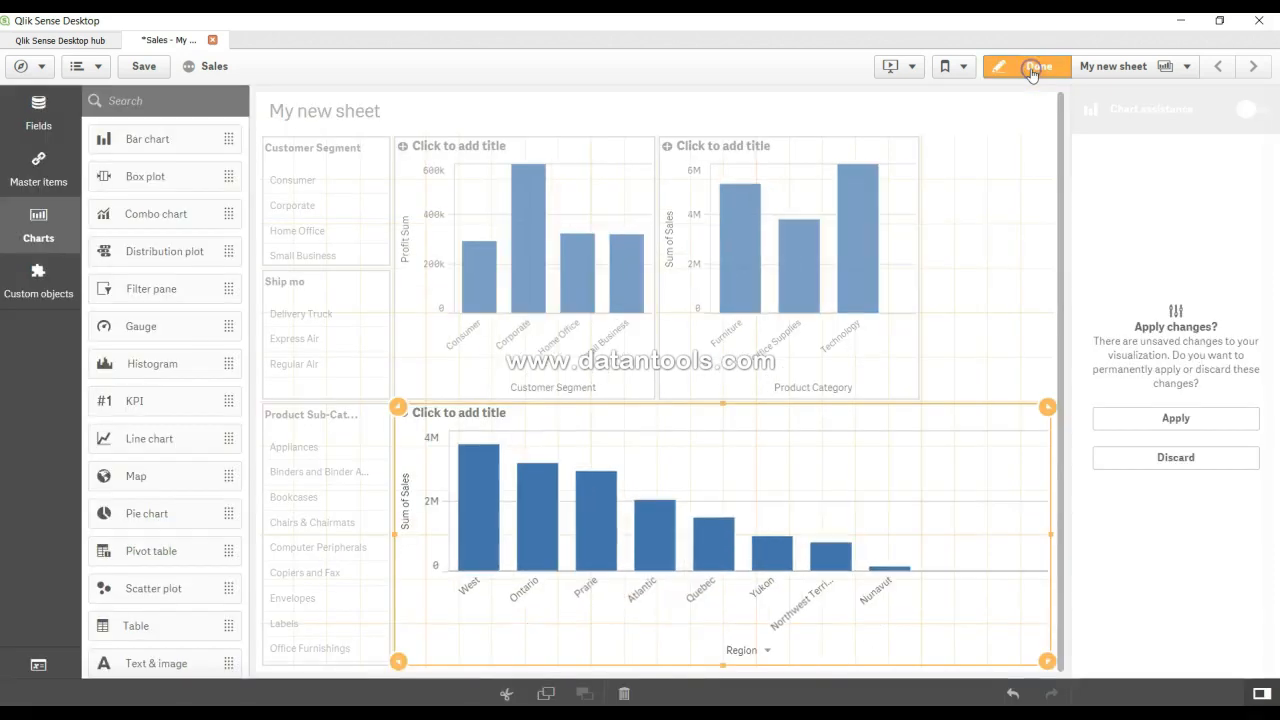
{"action": "left_click", "coordinate": [1167, 420]}
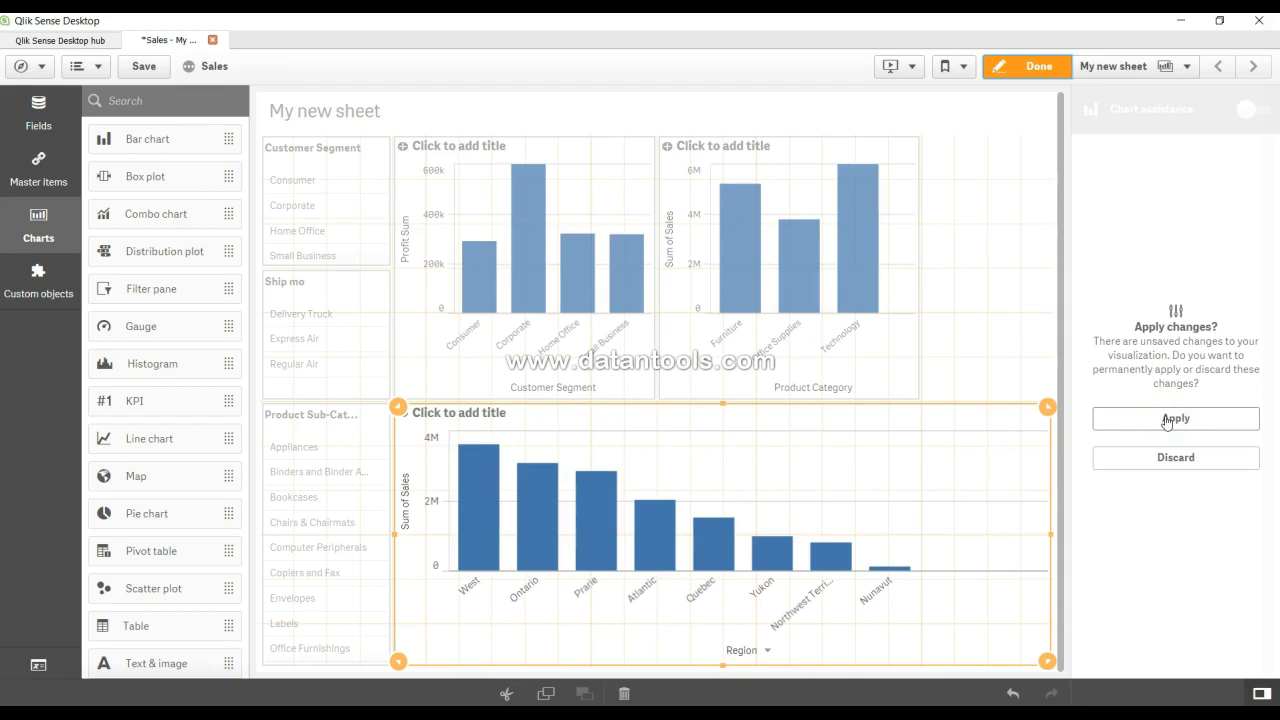
{"action": "left_click", "coordinate": [1167, 420]}
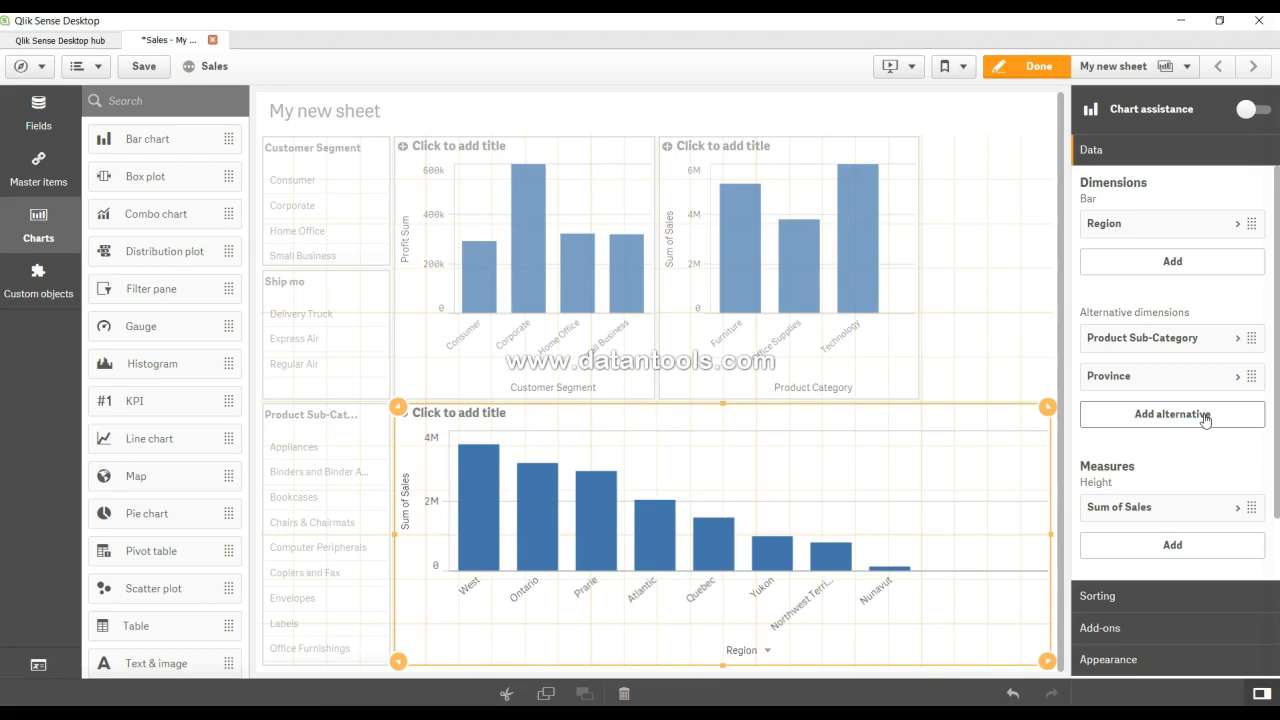
{"action": "left_click", "coordinate": [1034, 70]}
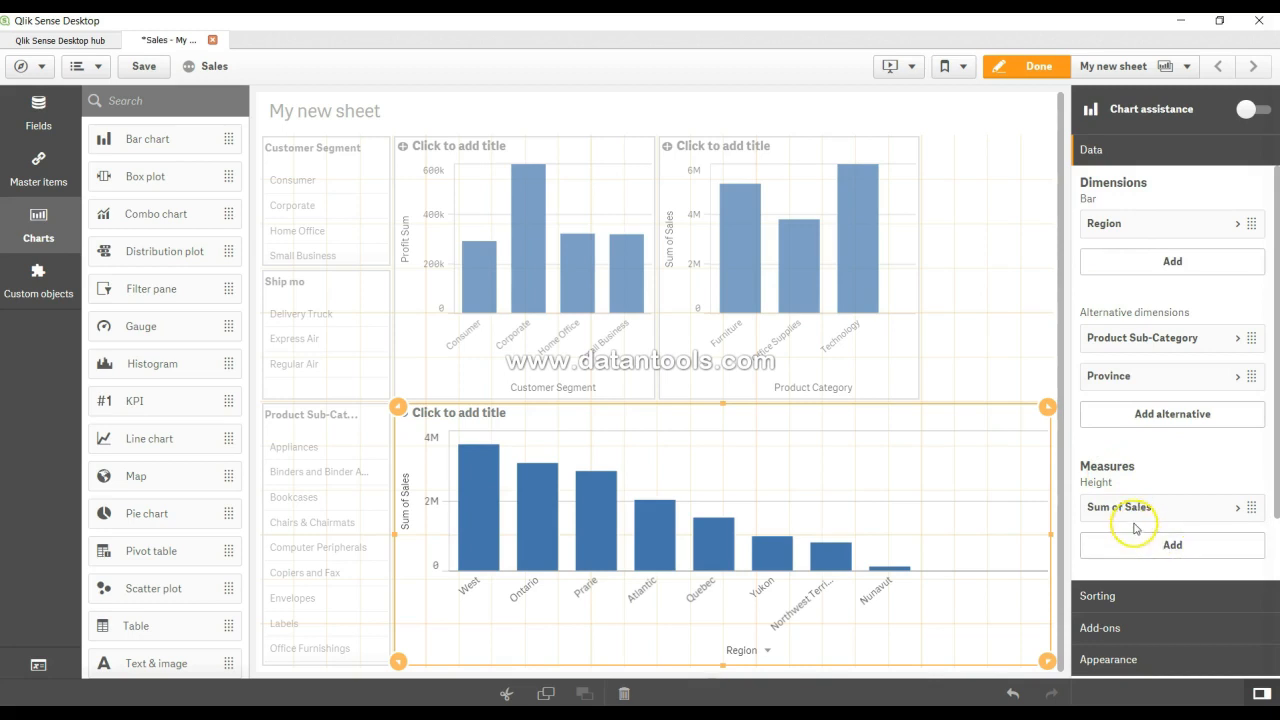
- Review the measures available as alternatives for the Region bar chart, then close the list without choosing one
{"action": "scroll", "coordinate": [1135, 528], "scroll_direction": "down", "scroll_amount": 2}
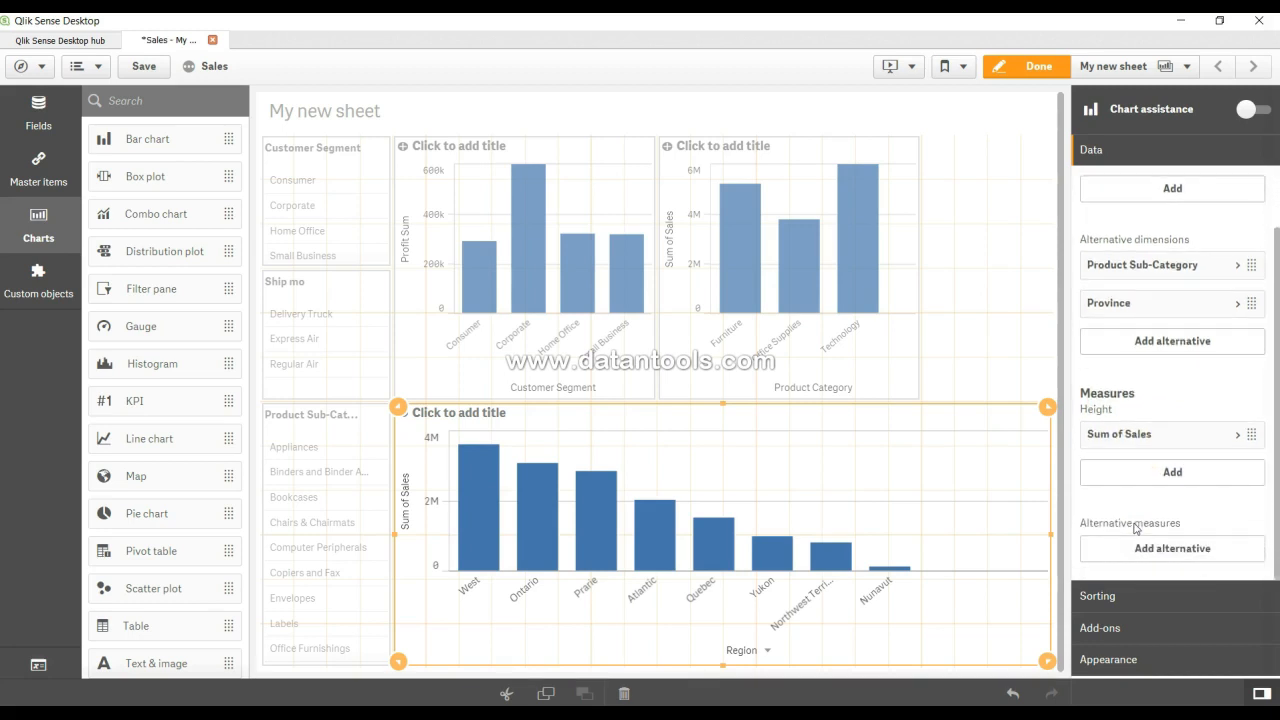
{"action": "left_click", "coordinate": [1179, 552]}
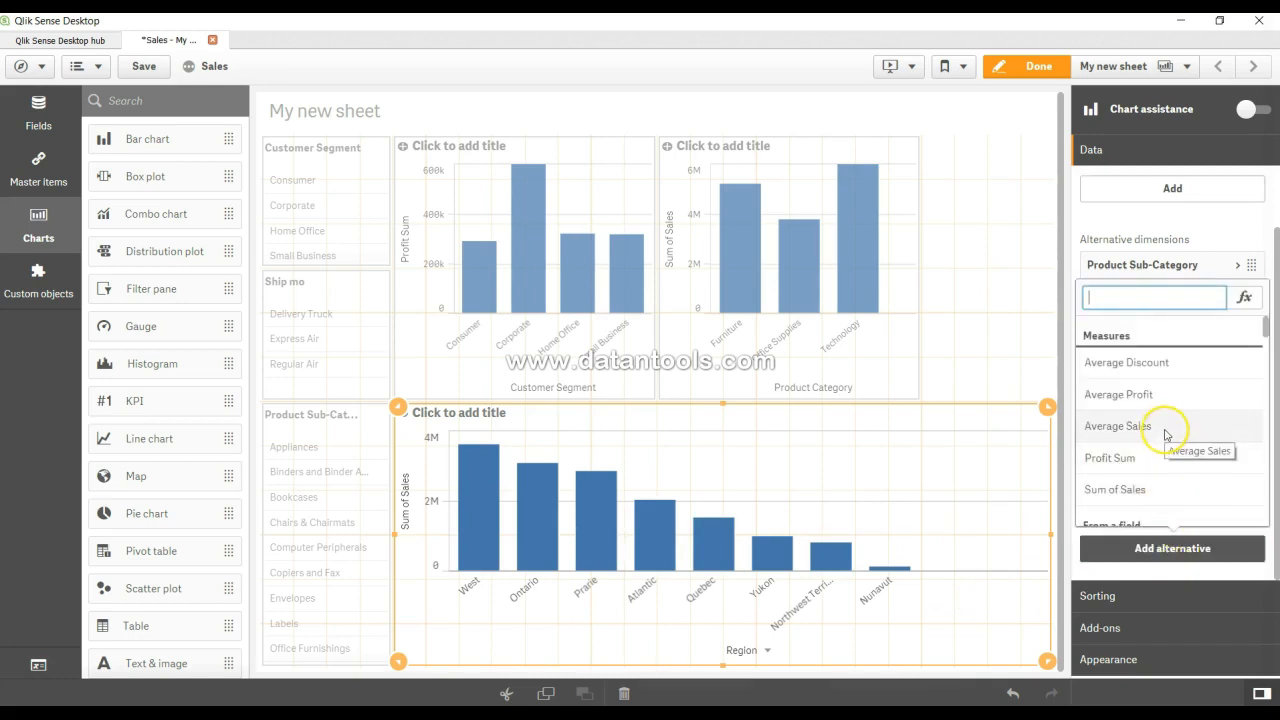
{"action": "left_click", "coordinate": [1152, 550]}
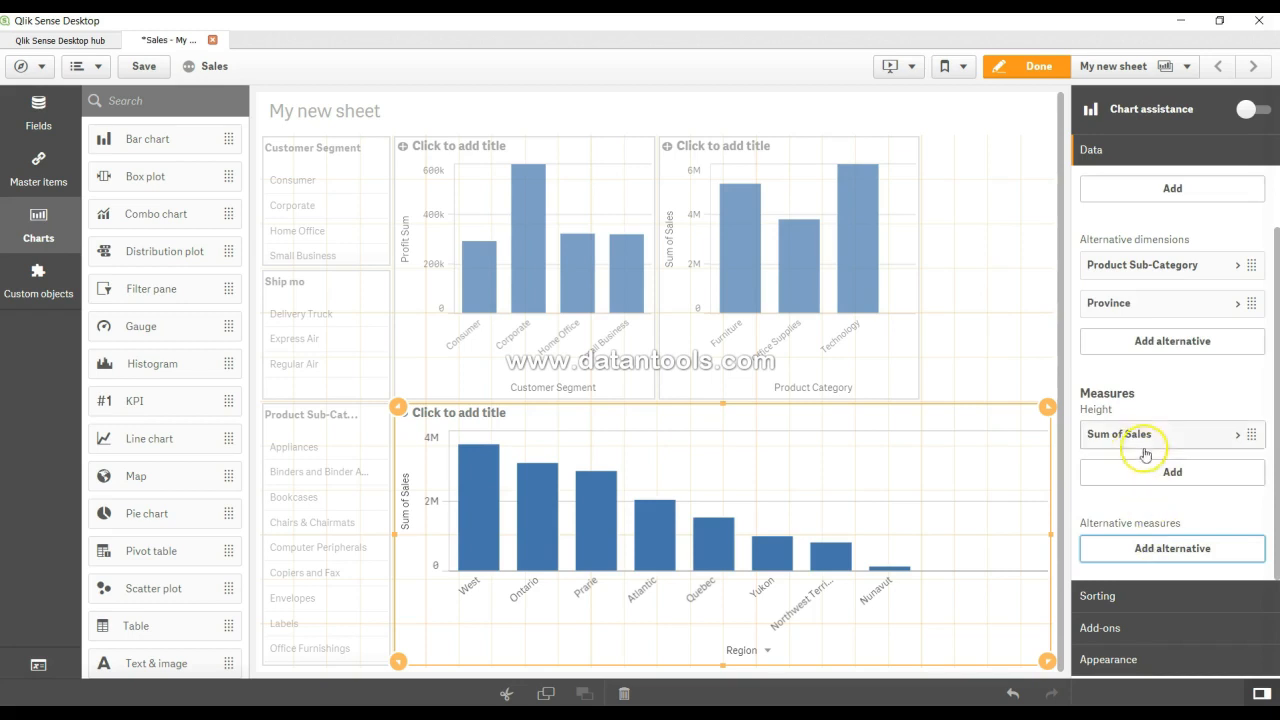
- Add Average Sales and Average Profit as alternative measures to the lower Region bar chart
{"action": "left_click", "coordinate": [1152, 555]}
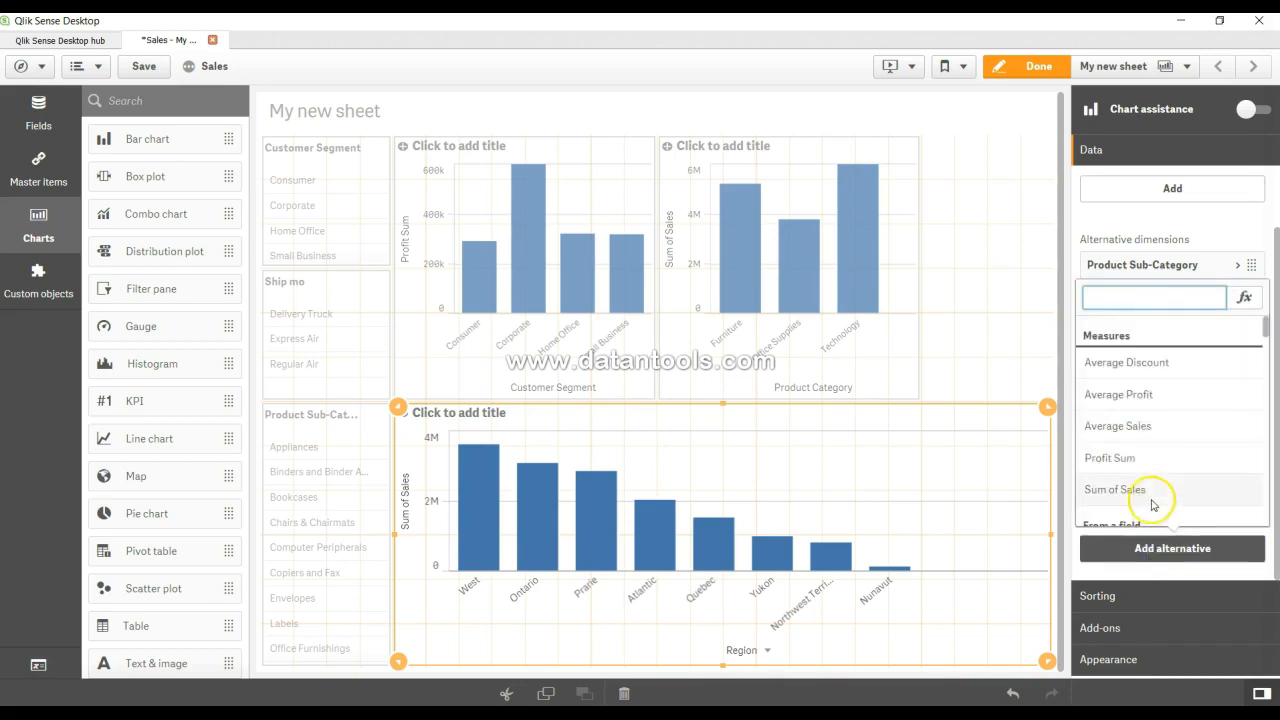
{"action": "left_click", "coordinate": [1153, 430]}
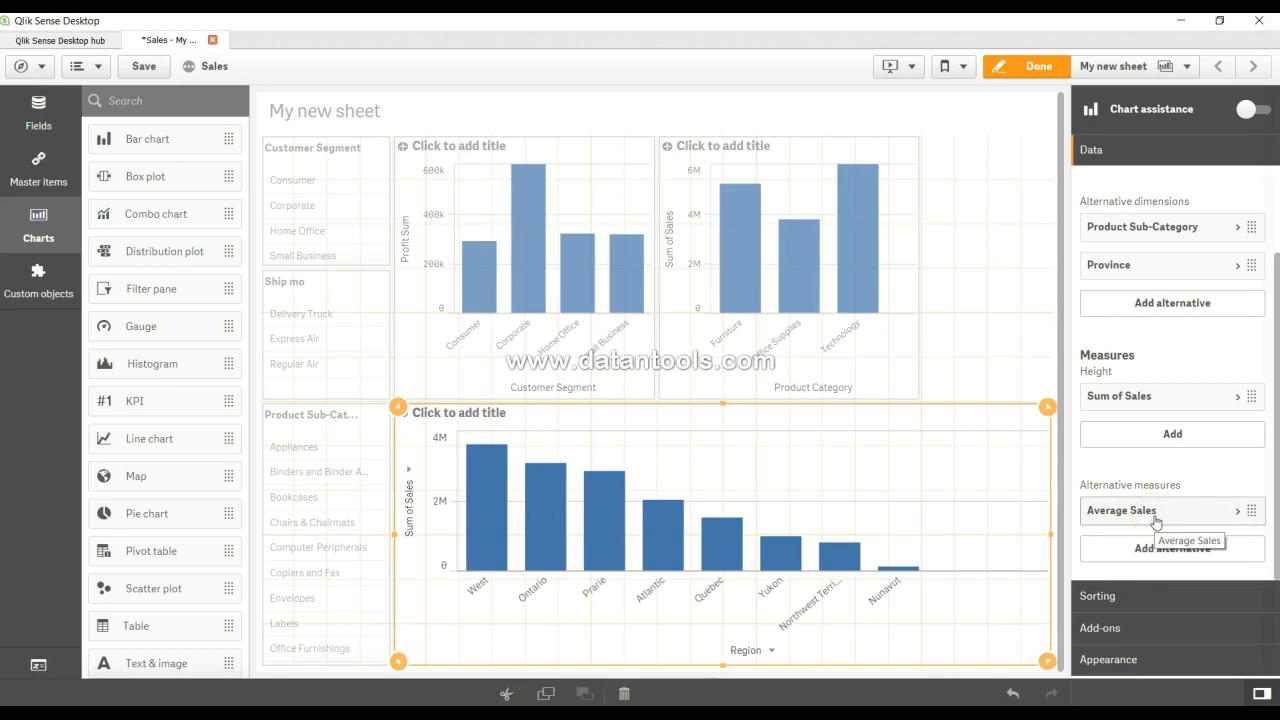
{"action": "left_click", "coordinate": [1169, 555]}
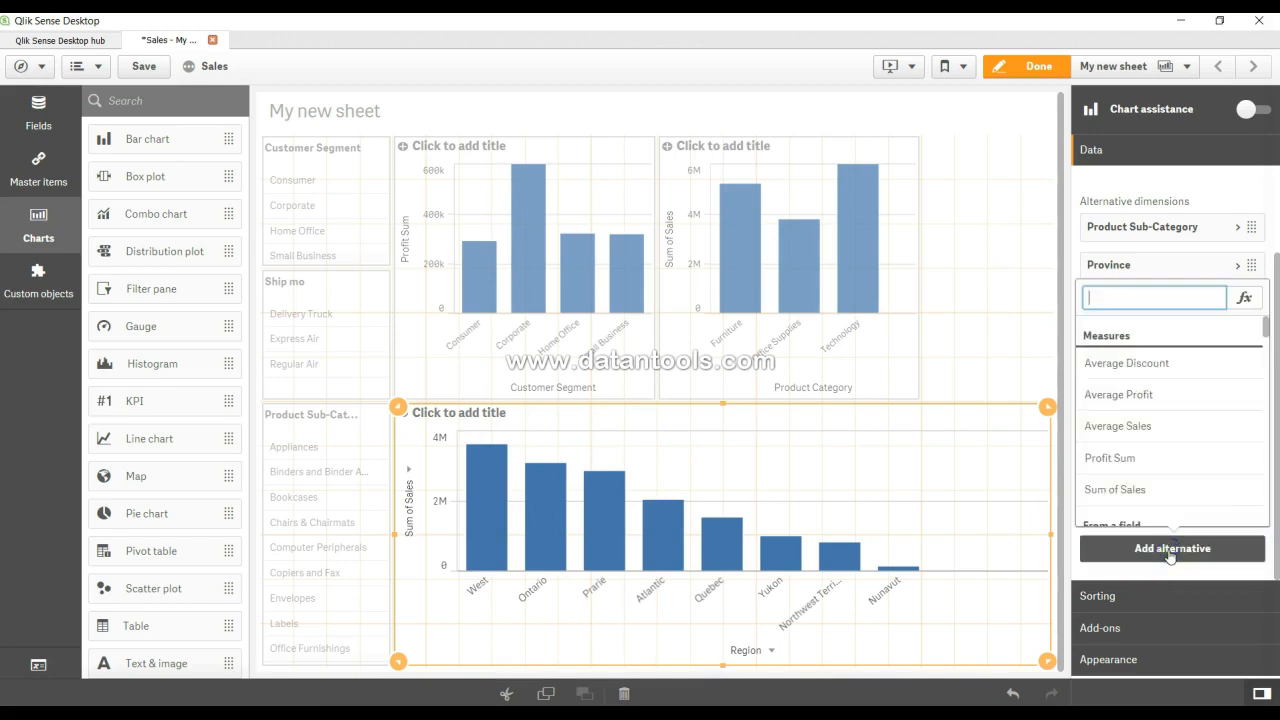
{"action": "left_click", "coordinate": [1170, 400]}
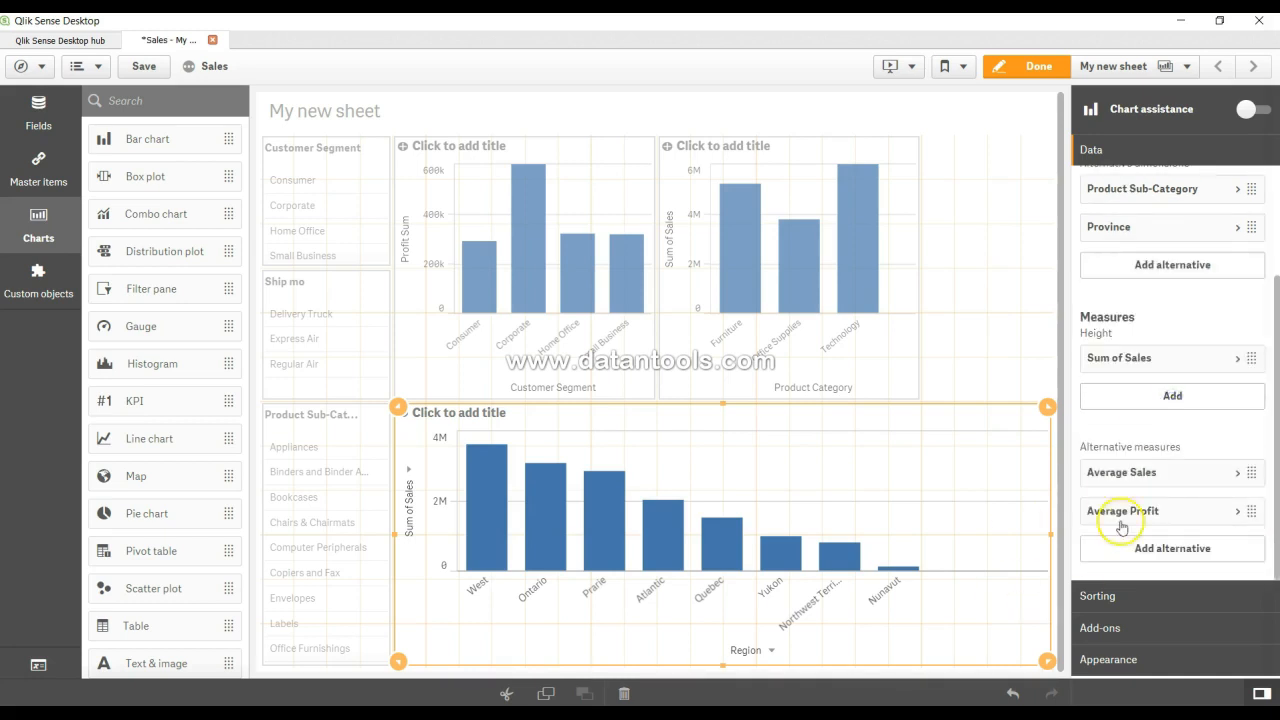
- Finish editing the sheet and switch the lower chart's measure to Average Sales and from there to Average Profit
{"action": "left_click", "coordinate": [1040, 72]}
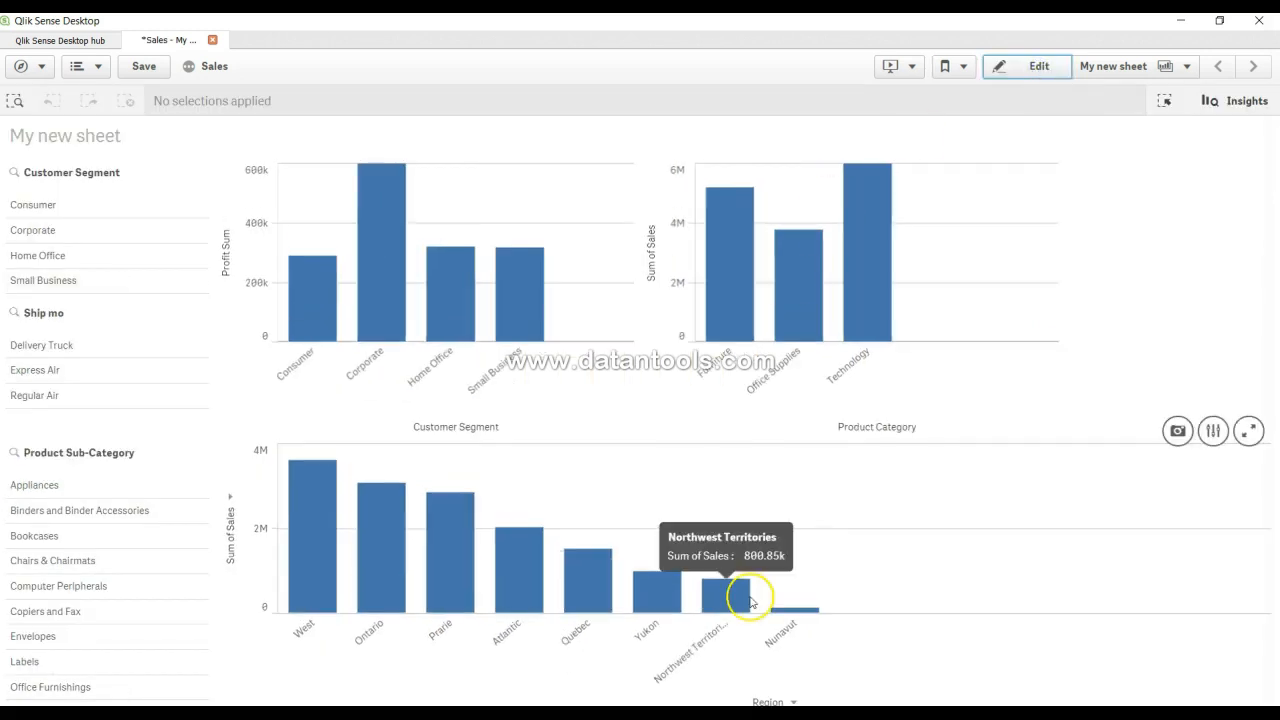
{"action": "left_click", "coordinate": [232, 506]}
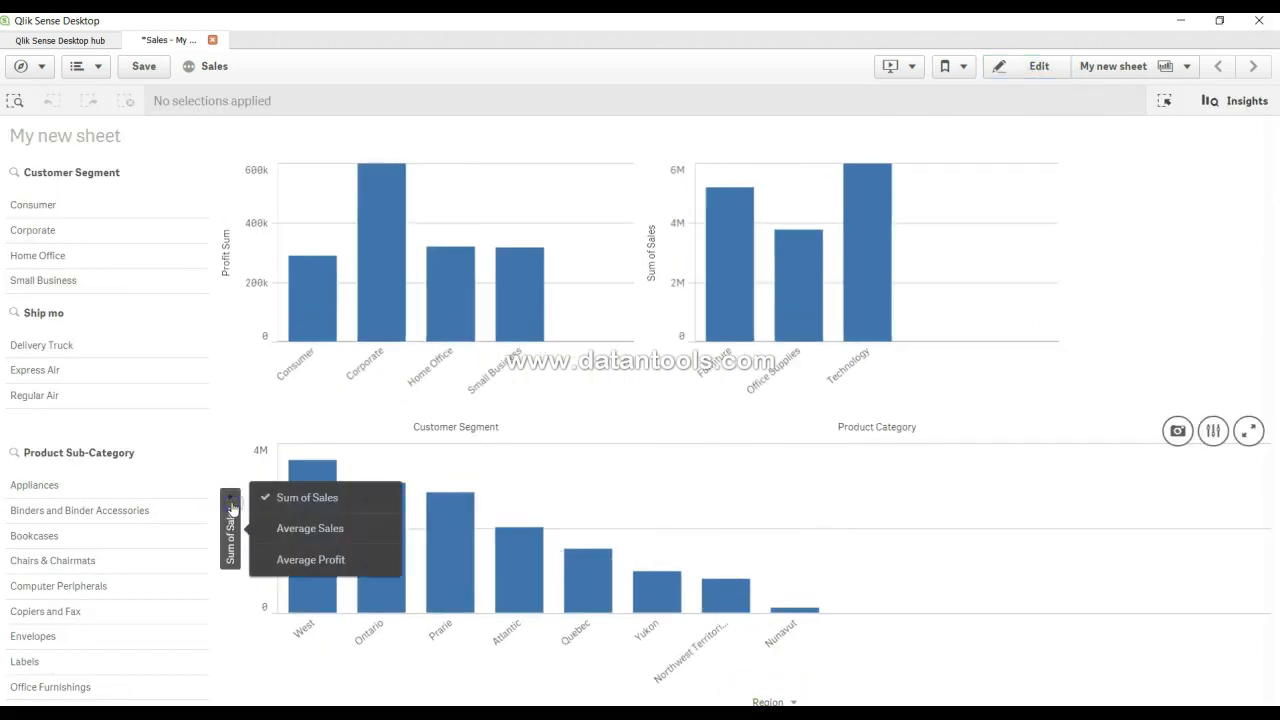
{"action": "left_click", "coordinate": [311, 531]}
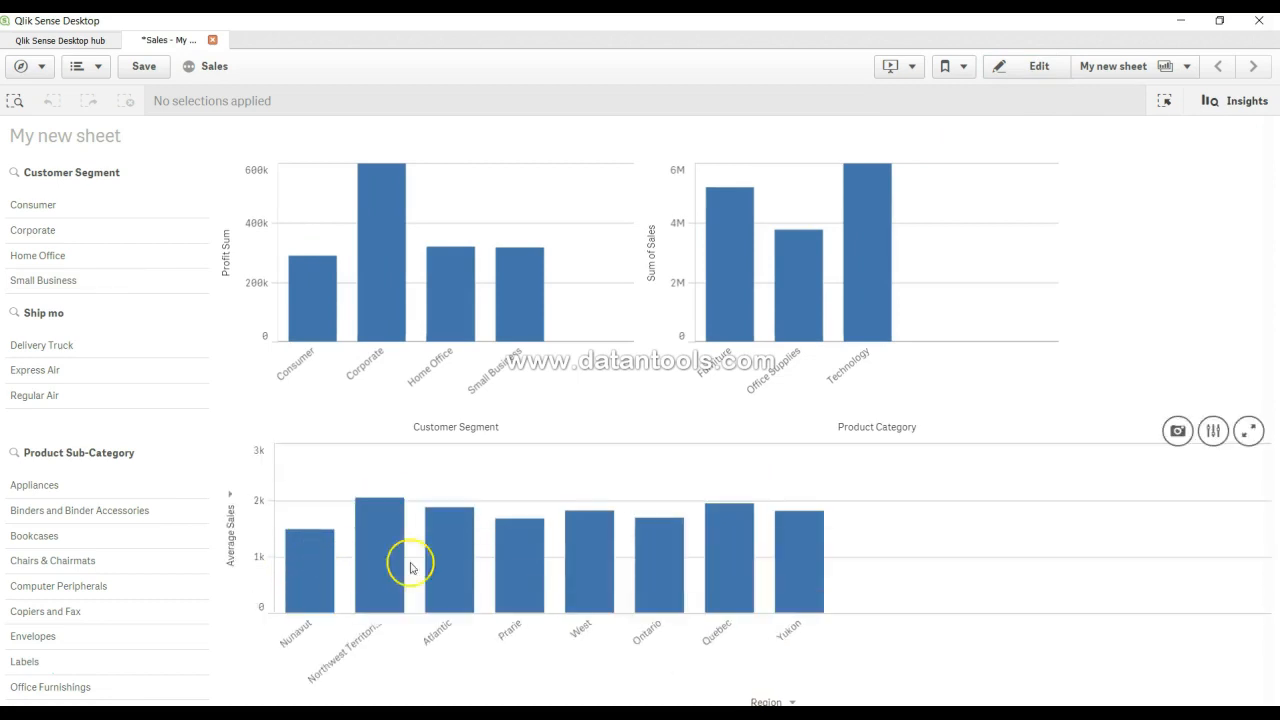
{"action": "mouse_move", "coordinate": [490, 588]}
{"action": "left_click", "coordinate": [231, 503]}
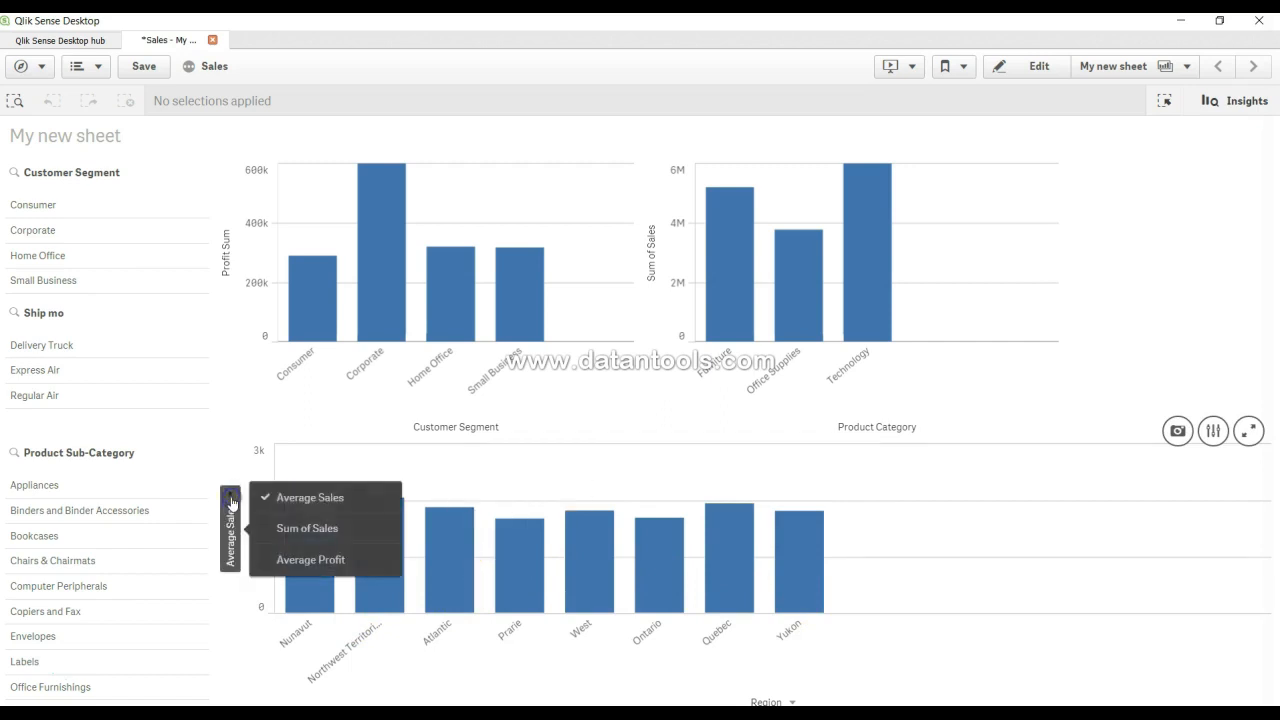
{"action": "left_click", "coordinate": [329, 559]}
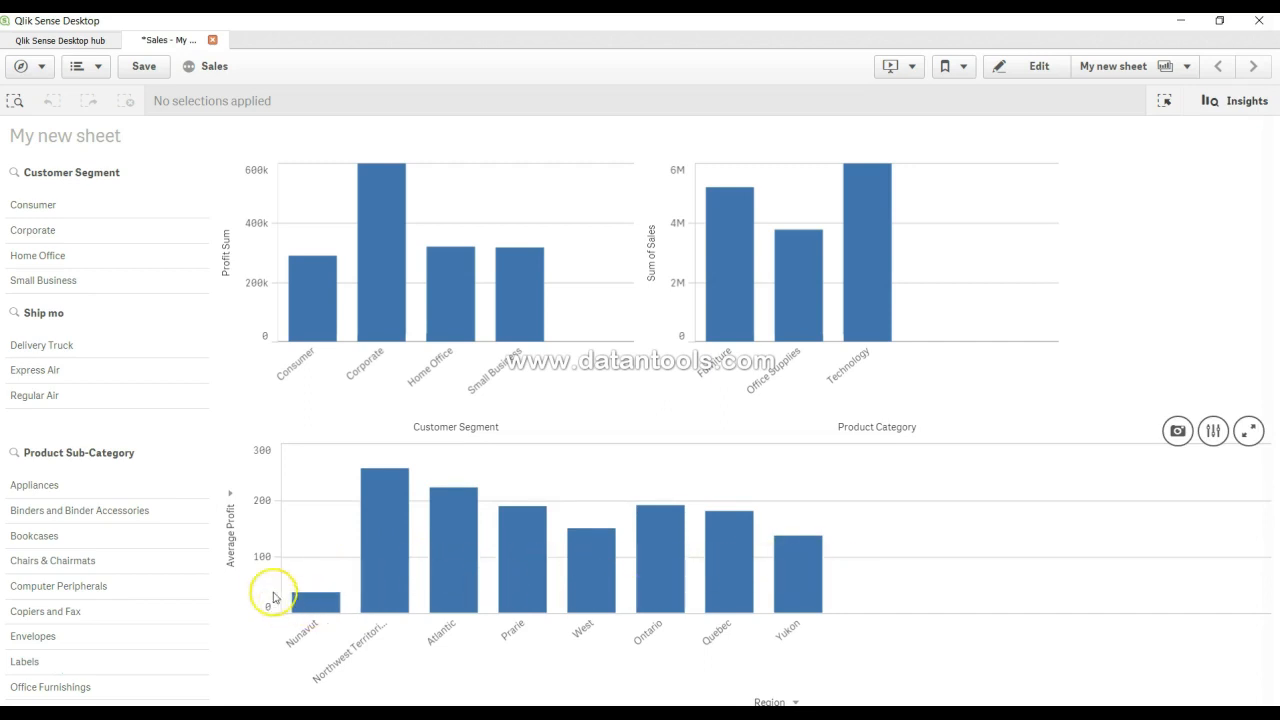
- Switch the lower chart's dimension to Product Sub-Category
{"action": "left_click", "coordinate": [234, 517]}
{"action": "left_click", "coordinate": [232, 512]}
{"action": "left_click", "coordinate": [230, 535]}
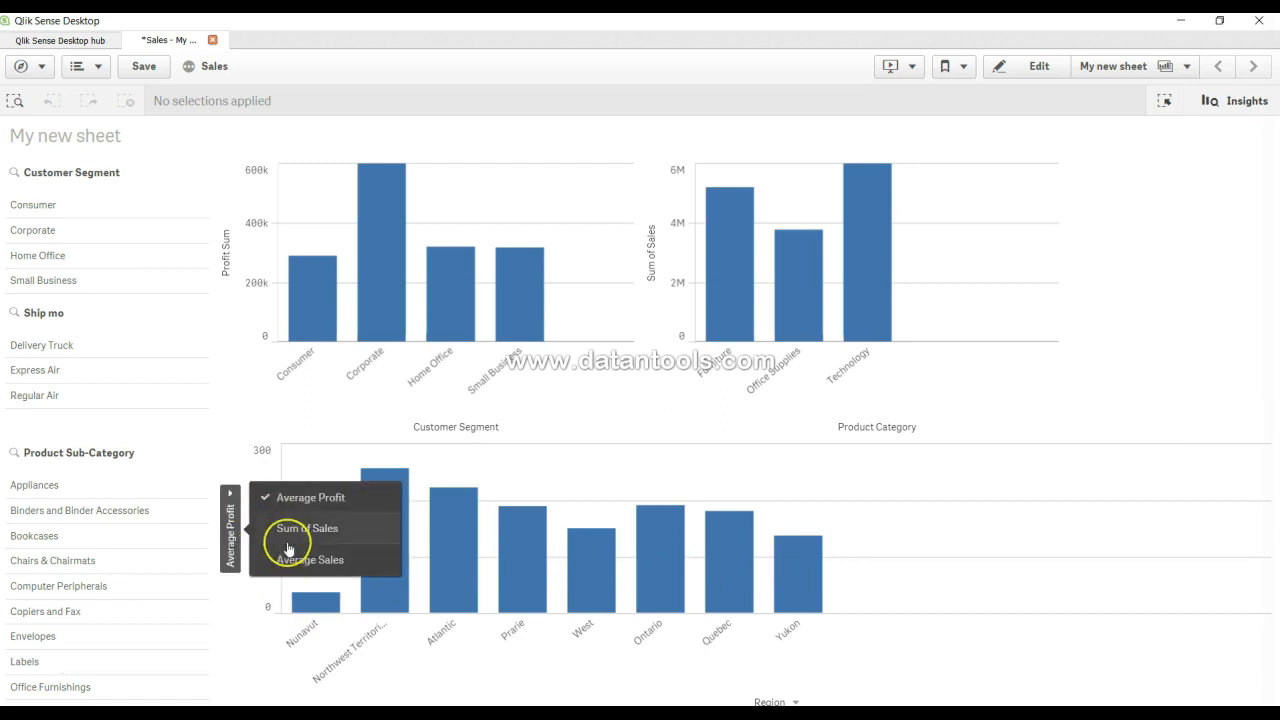
{"action": "left_click", "coordinate": [239, 603]}
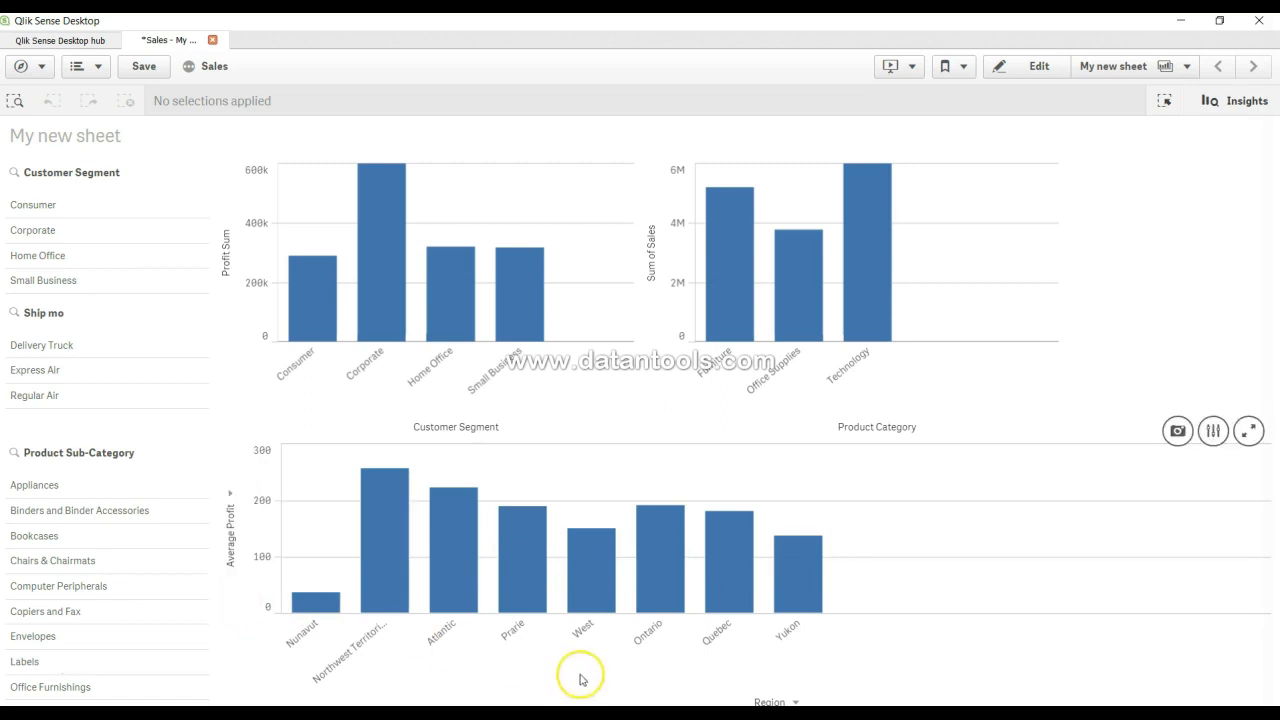
{"action": "left_click", "coordinate": [775, 700]}
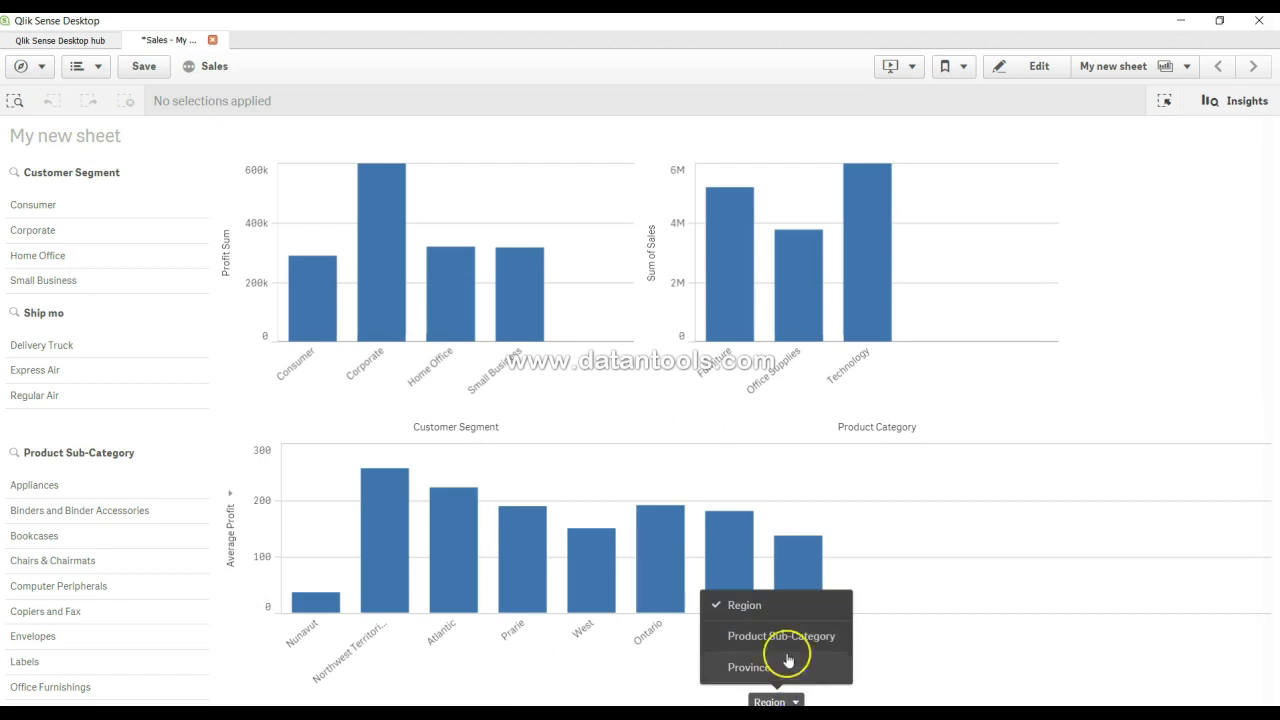
{"action": "left_click", "coordinate": [790, 637]}
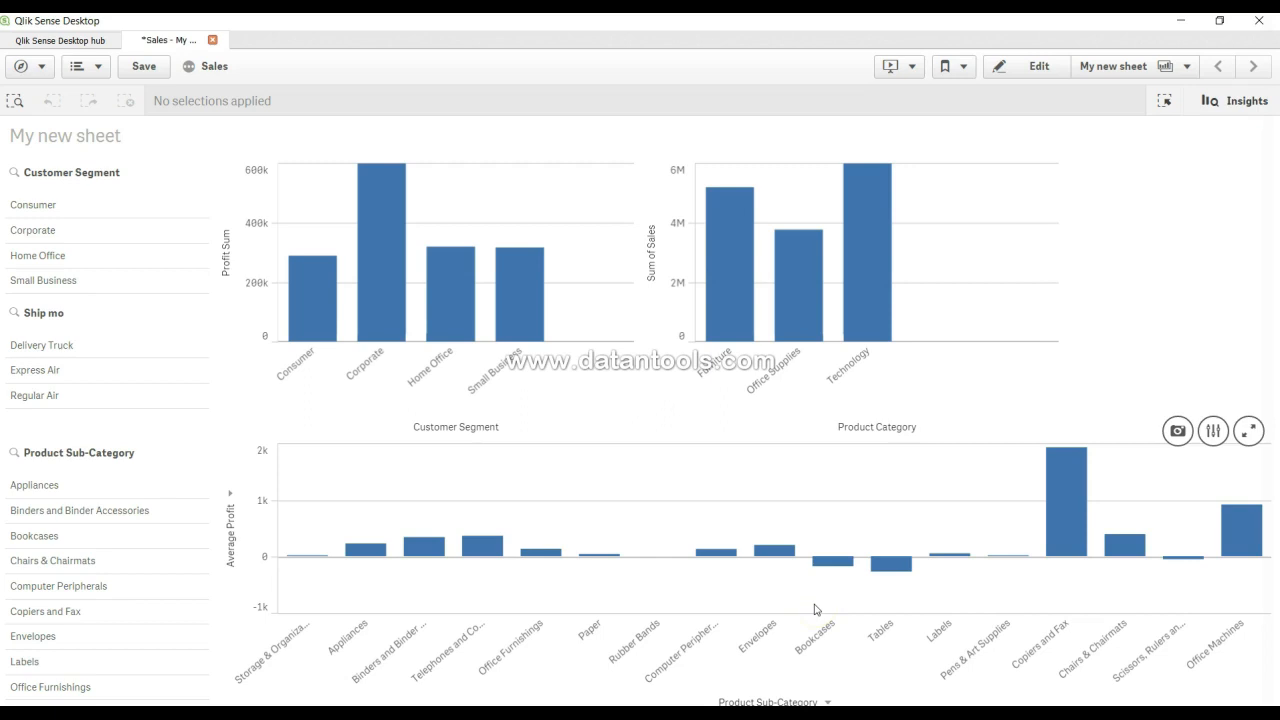
{"action": "left_click", "coordinate": [847, 594]}
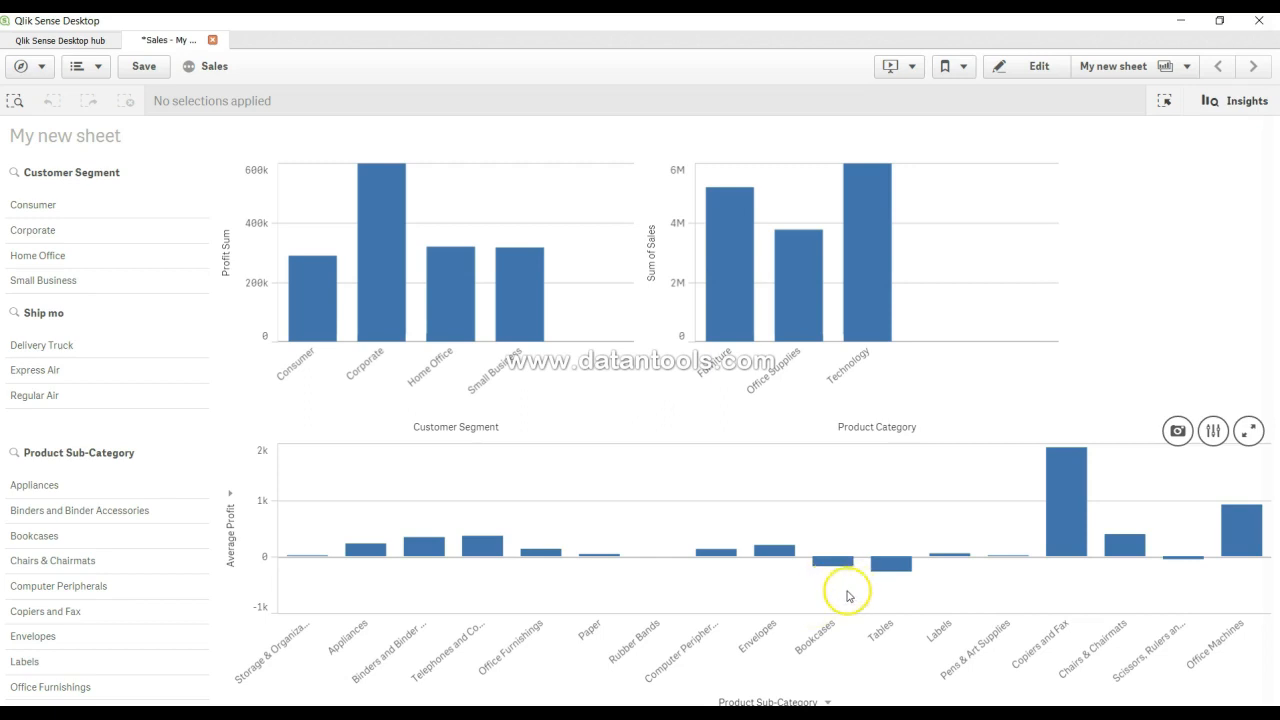
{"action": "left_click", "coordinate": [231, 525]}
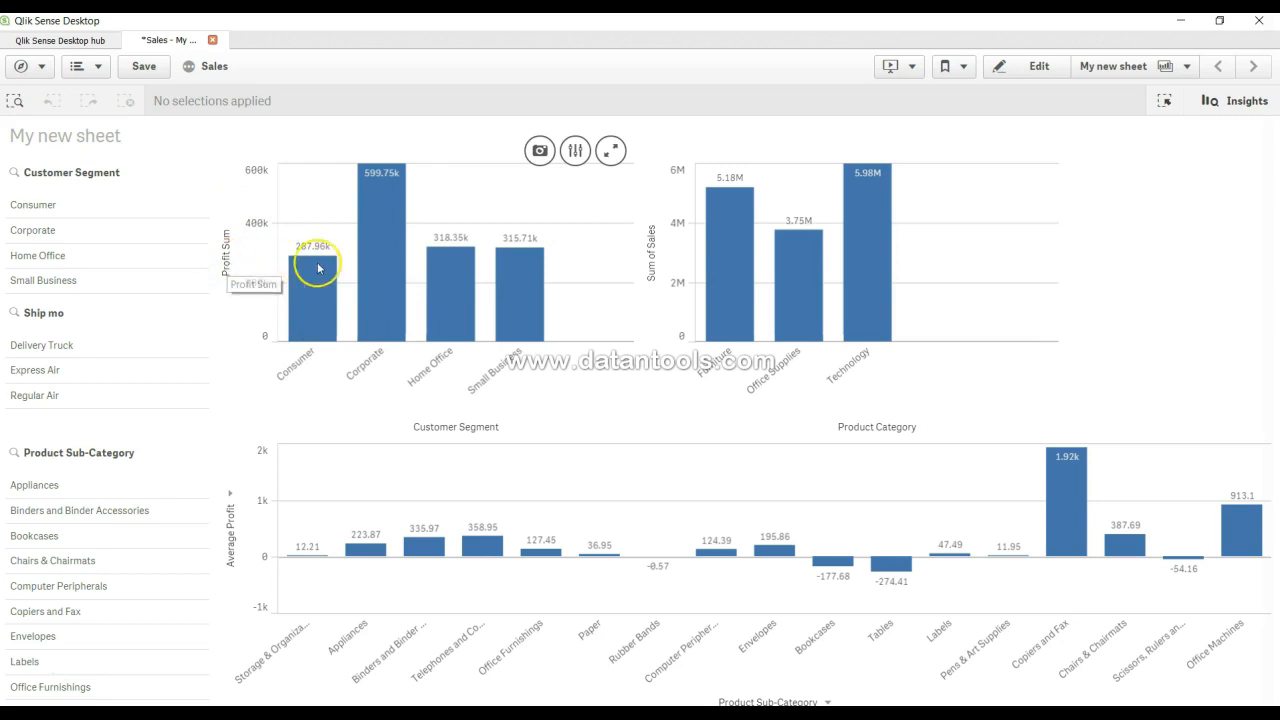
- Resume editing the sheet and add a reference line to the Customer Segment profit chart
{"action": "mouse_move", "coordinate": [538, 280]}
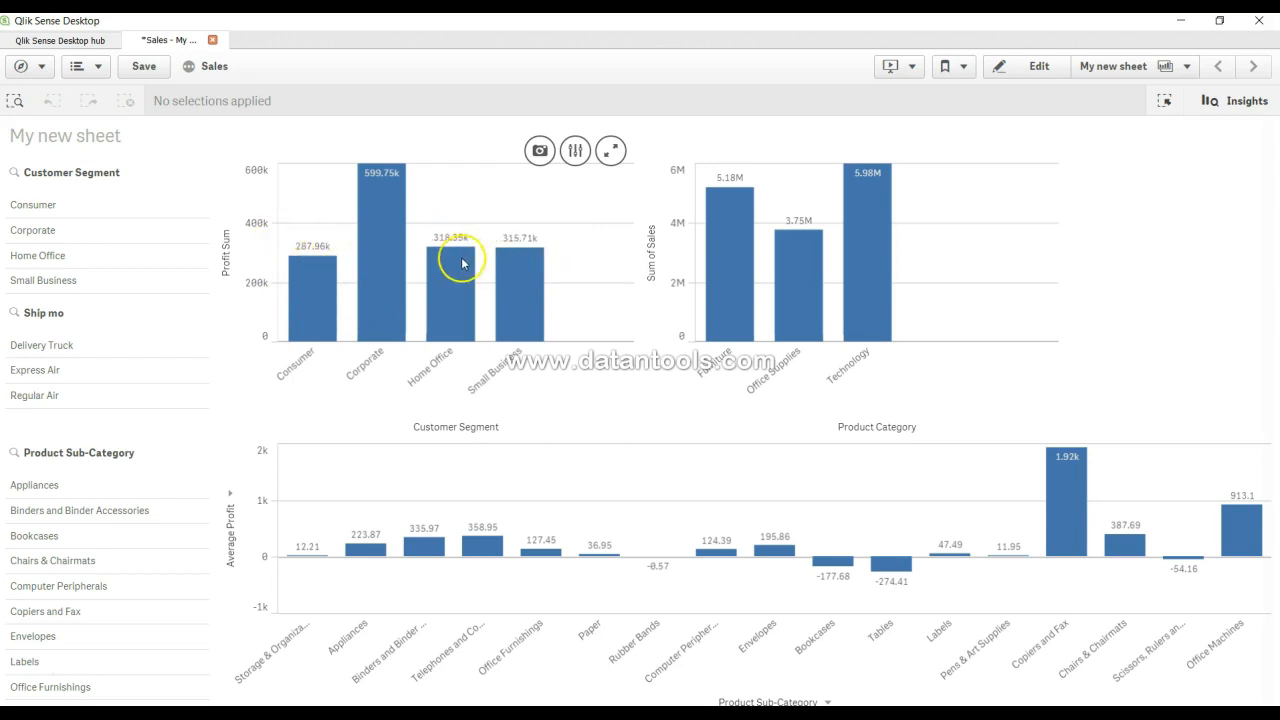
{"action": "left_click", "coordinate": [317, 281]}
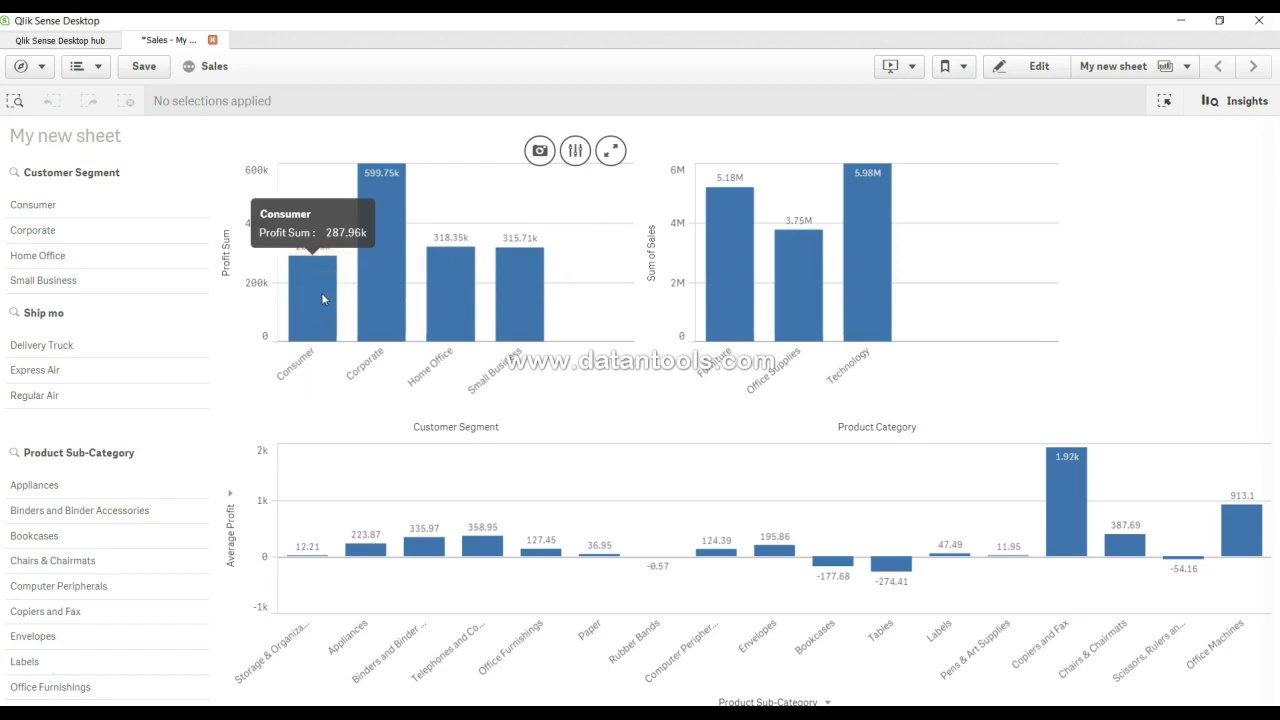
{"action": "left_click", "coordinate": [1038, 69]}
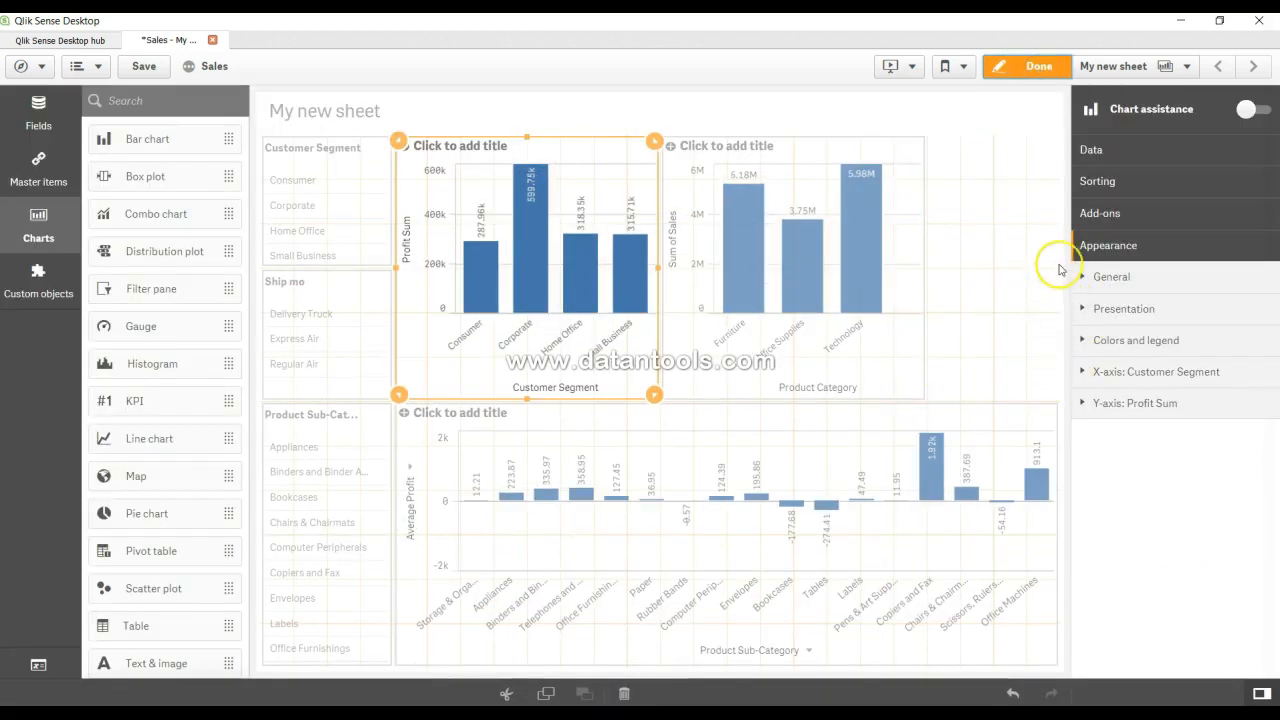
{"action": "left_click", "coordinate": [1097, 211]}
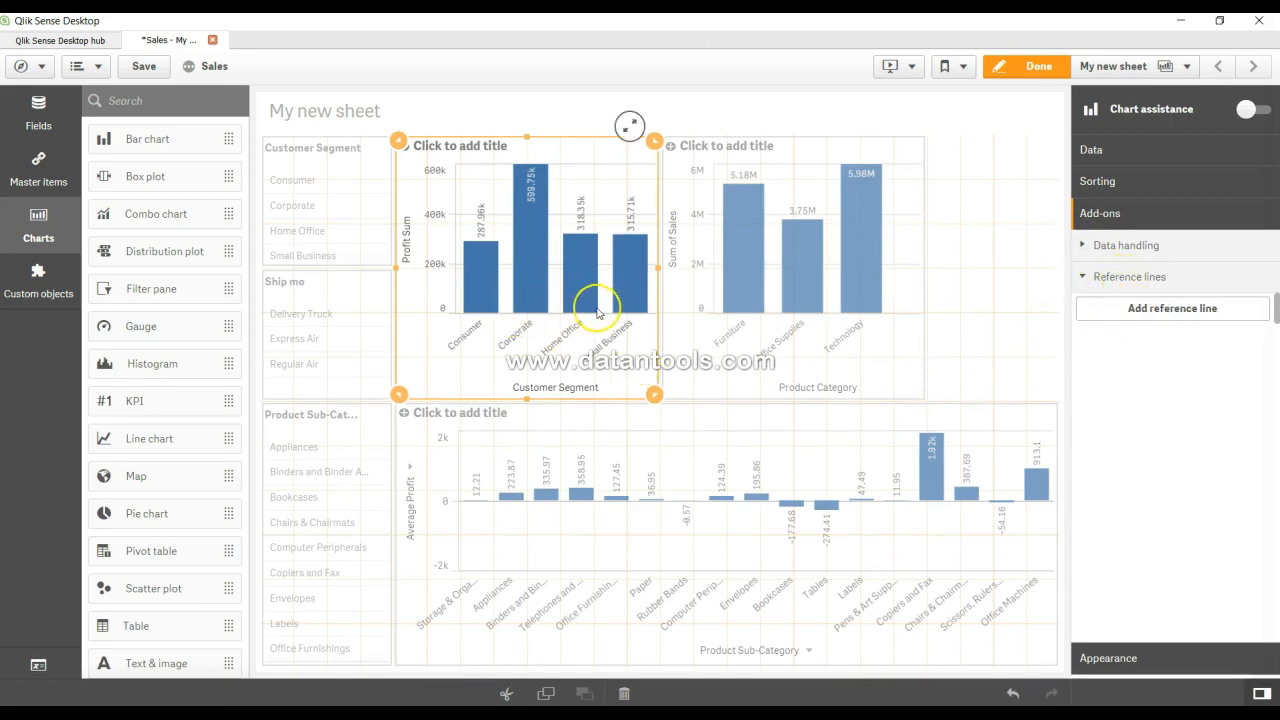
{"action": "left_click", "coordinate": [766, 370]}
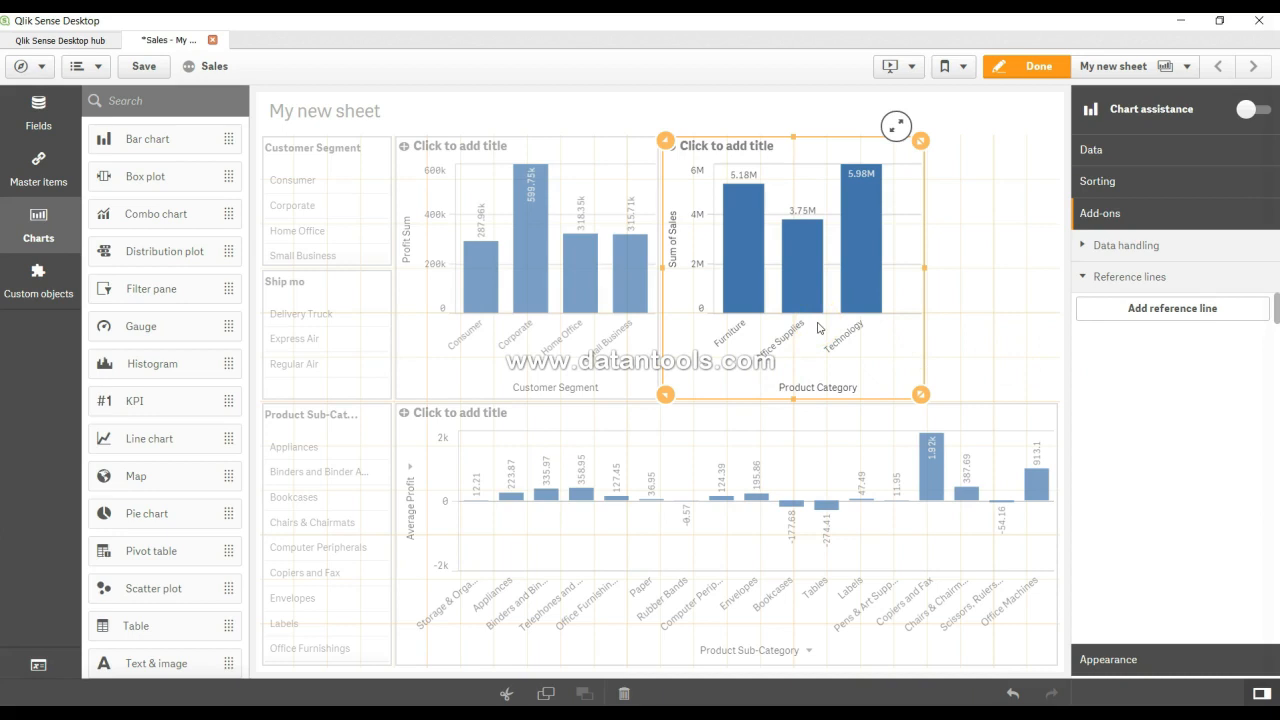
{"action": "left_click", "coordinate": [573, 363]}
{"action": "left_click", "coordinate": [1137, 310]}
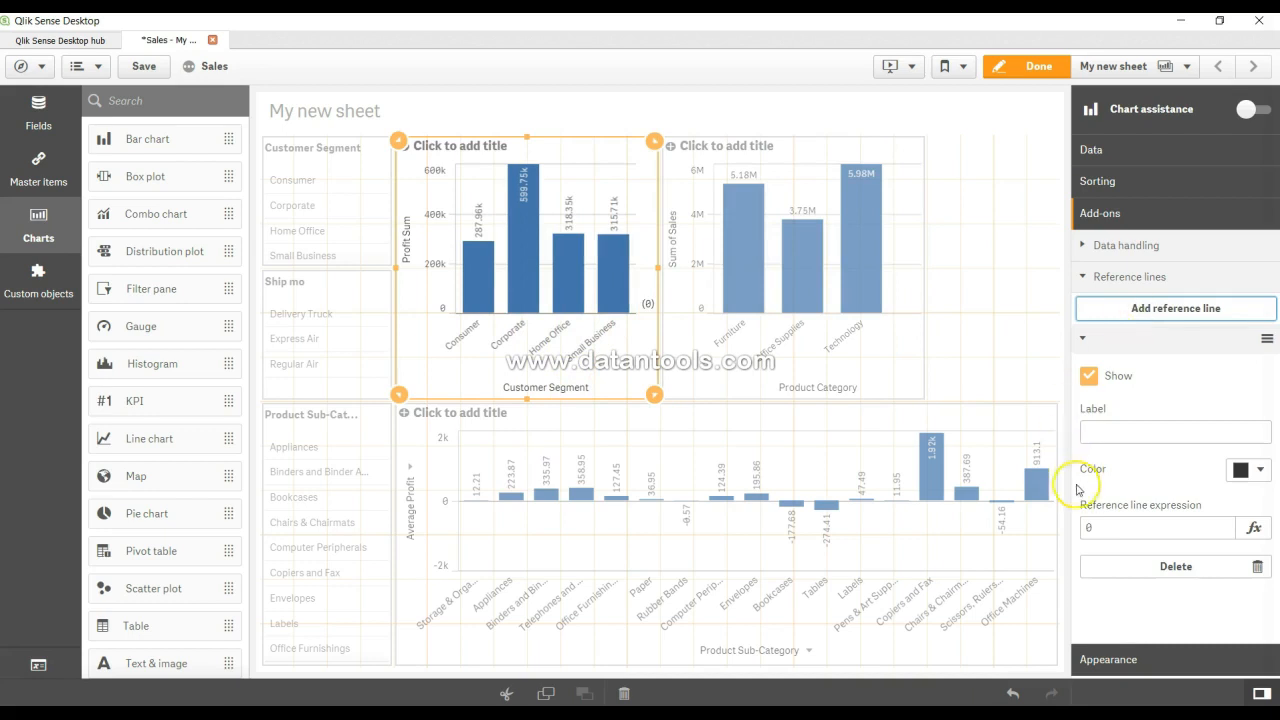
- Label the Customer Segment chart's reference line Target and set its expression to 350000
{"action": "left_click", "coordinate": [1130, 435]}
{"action": "type", "text": "Target"}
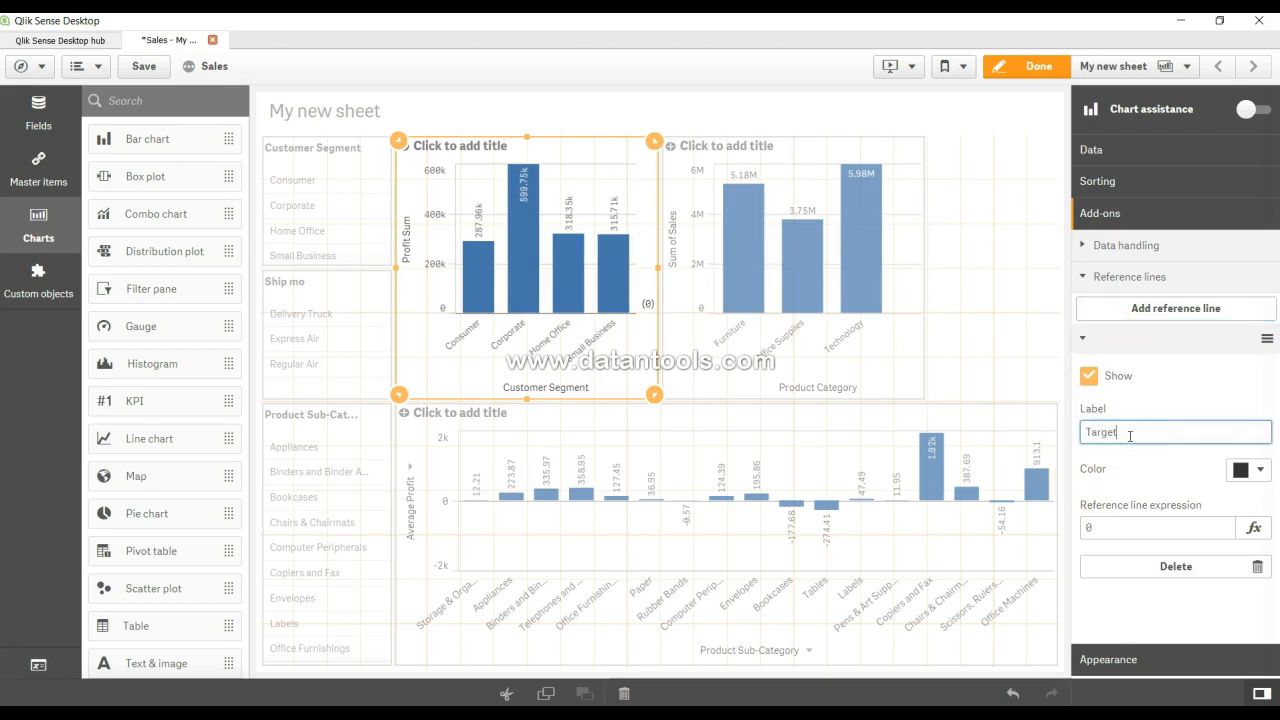
{"action": "left_click", "coordinate": [1242, 469]}
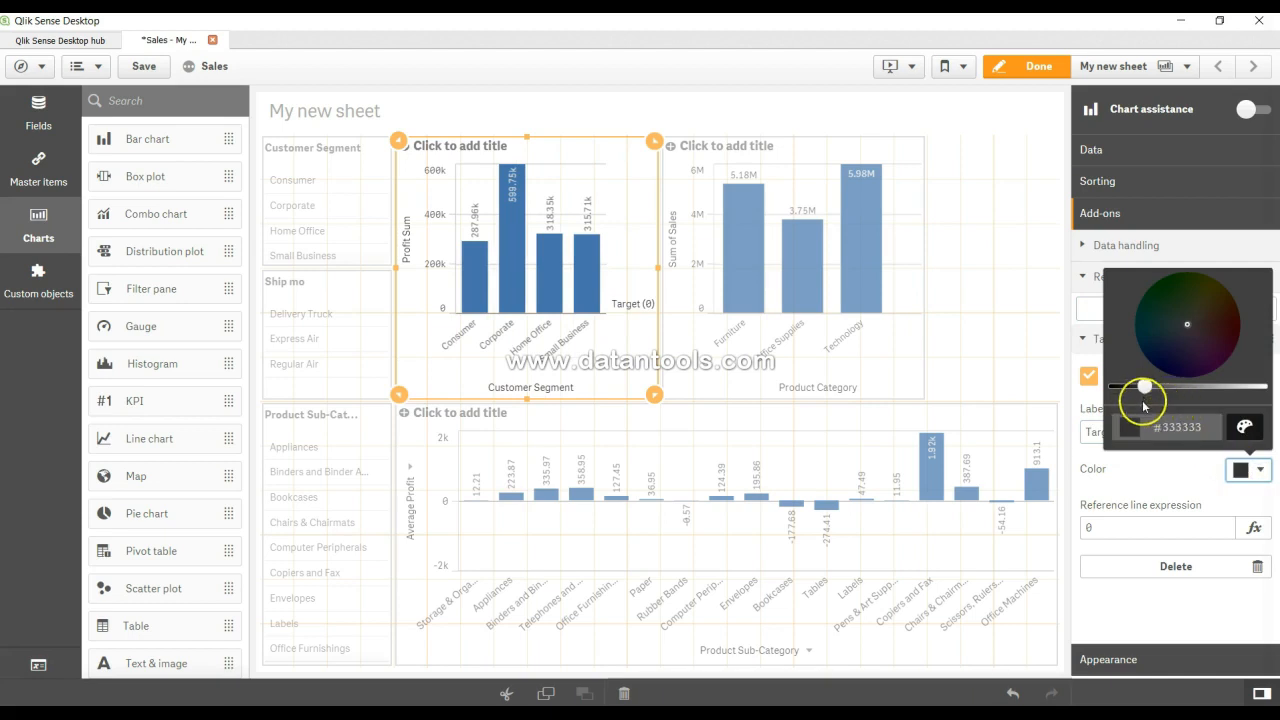
{"action": "left_click", "coordinate": [1250, 469]}
{"action": "left_click", "coordinate": [1127, 530]}
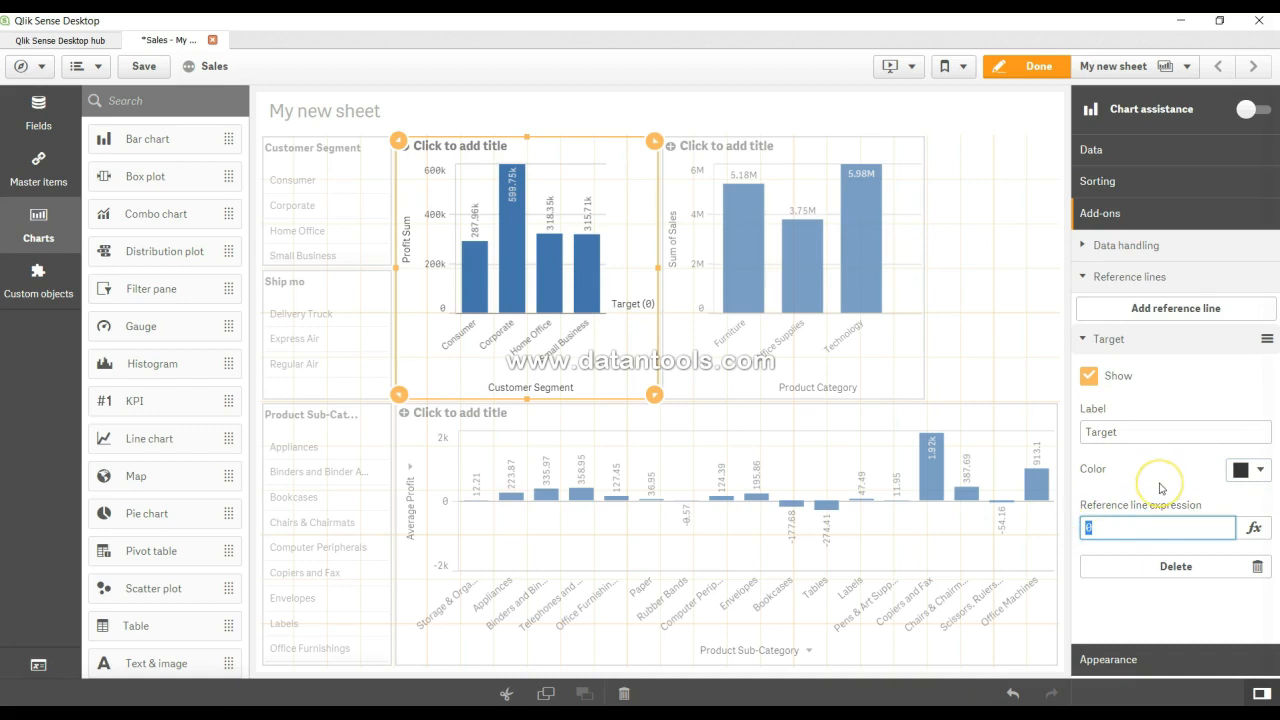
{"action": "type", "text": "350000"}
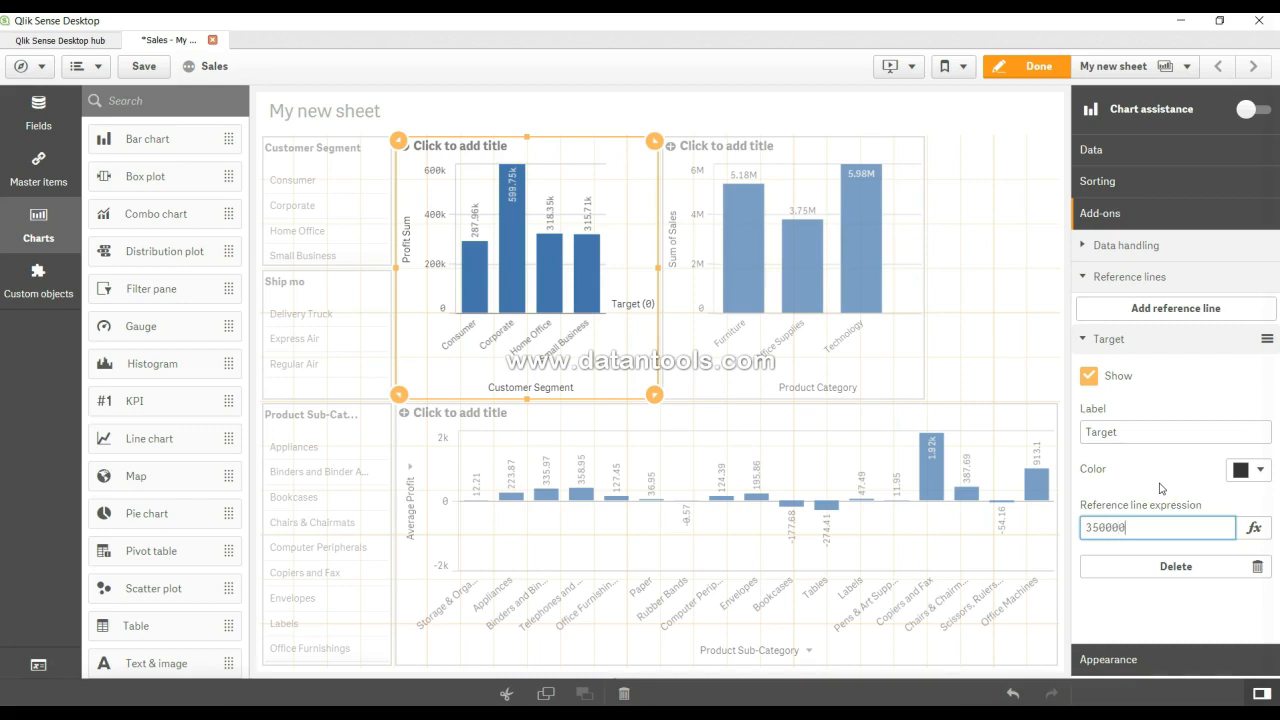
{"action": "left_click", "coordinate": [1176, 604]}
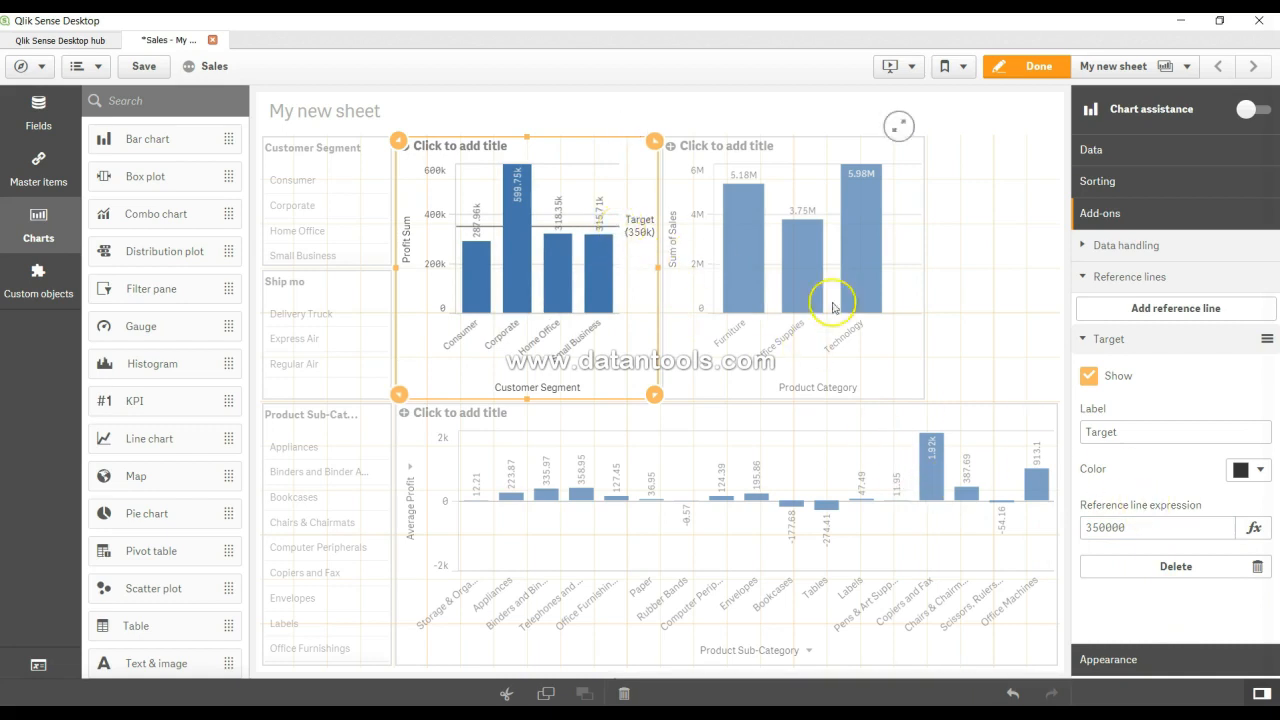
- Add a reference line labelled Target to the Product Category sales chart
{"action": "left_click", "coordinate": [909, 320]}
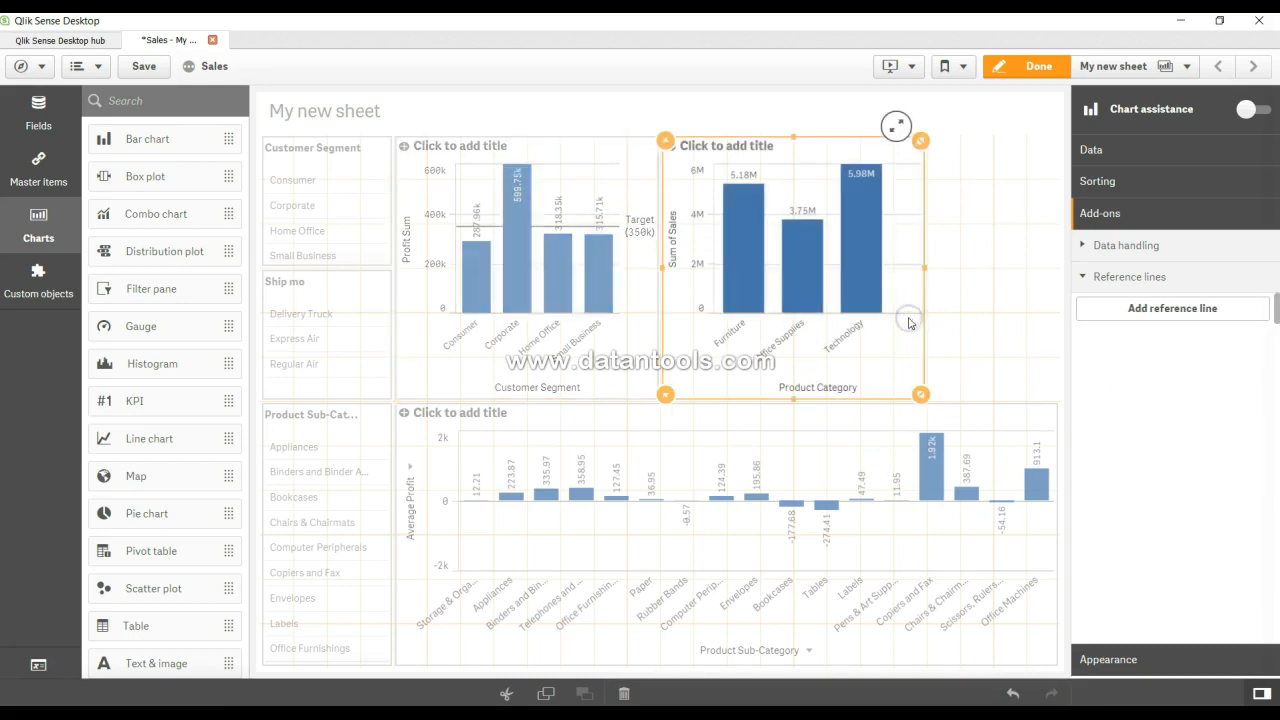
{"action": "left_click", "coordinate": [1172, 308]}
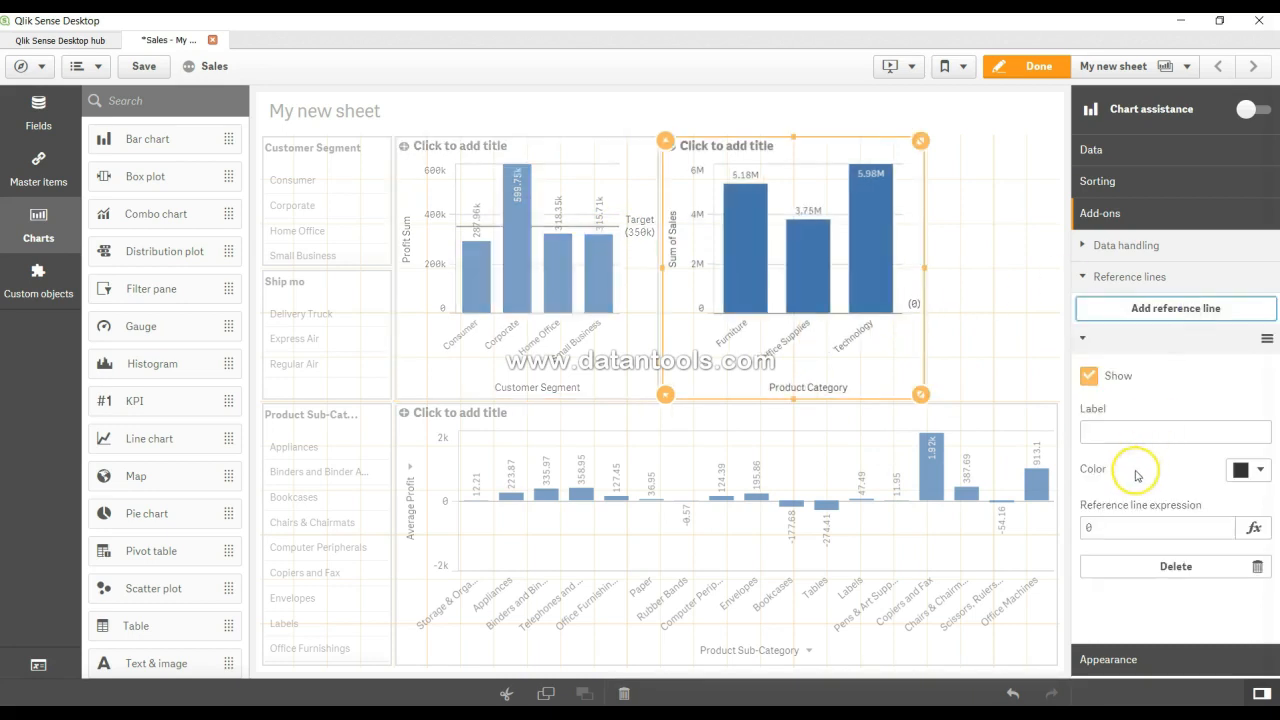
{"action": "left_click", "coordinate": [1125, 431]}
{"action": "type", "text": "Target"}
- Set the expression of the Product Category chart's reference line to 4000000
{"action": "left_click", "coordinate": [1115, 525]}
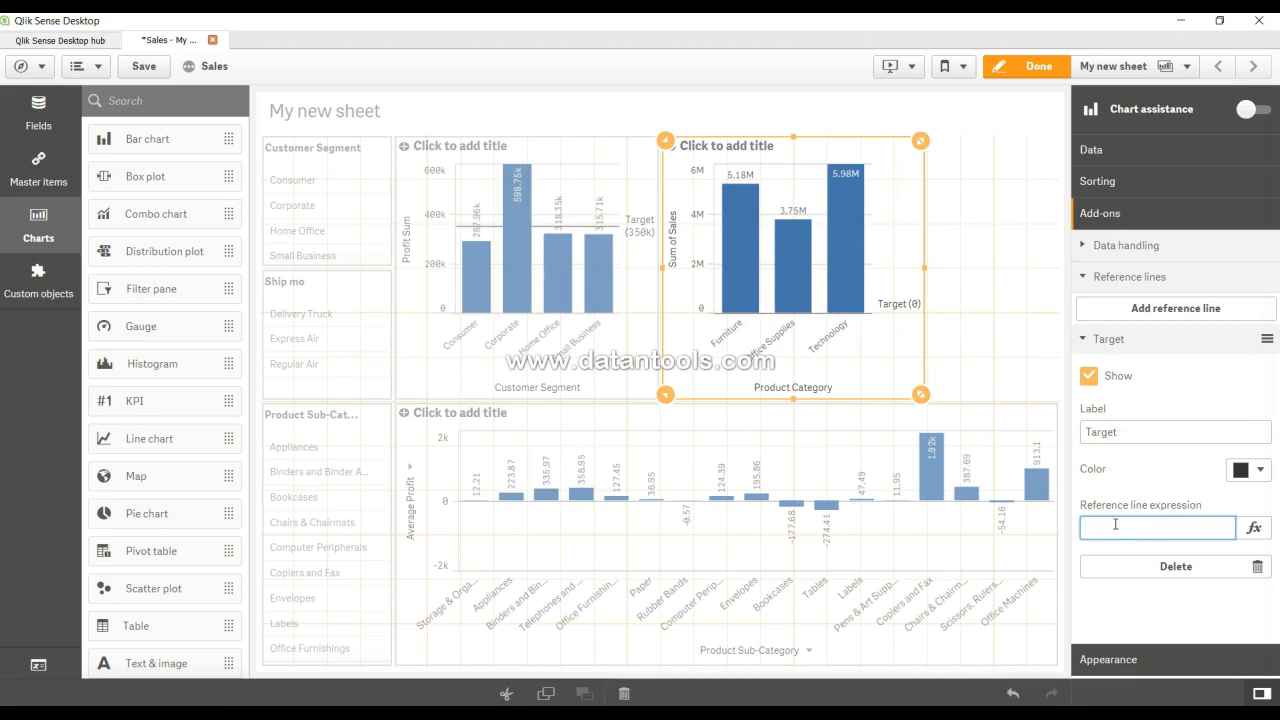
{"action": "type", "text": "40000000"}
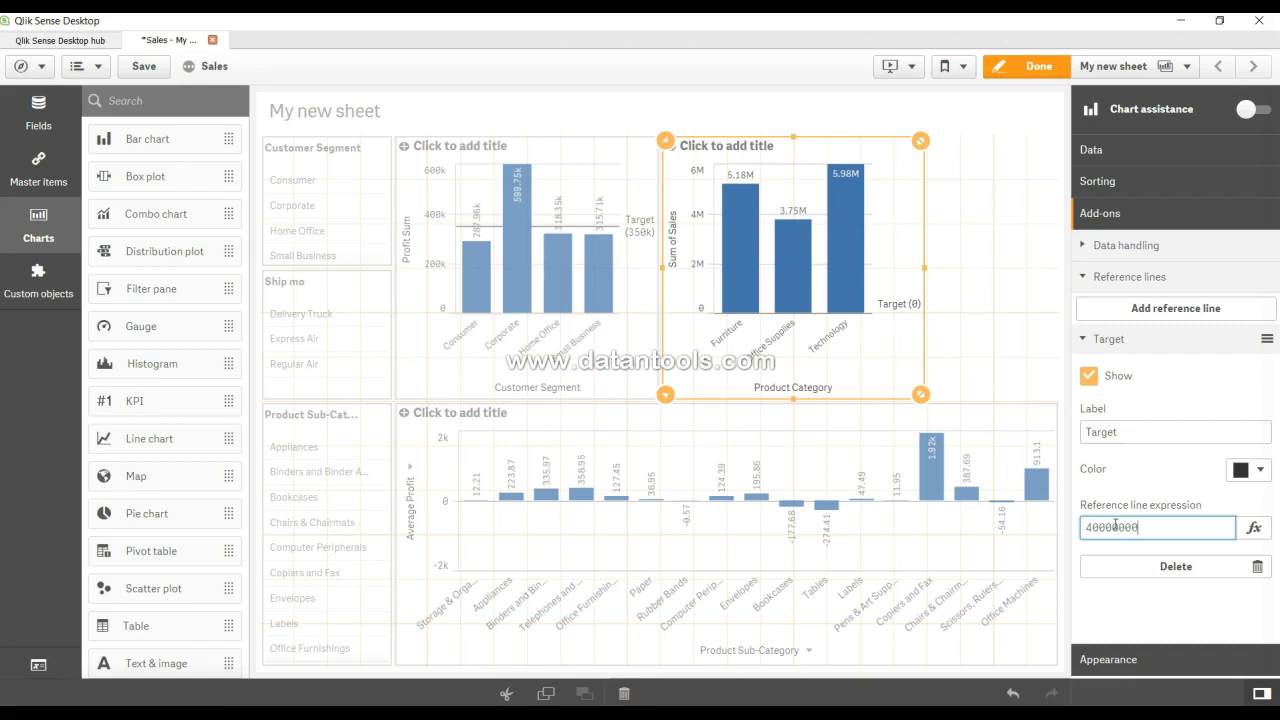
{"action": "left_click", "coordinate": [1128, 585]}
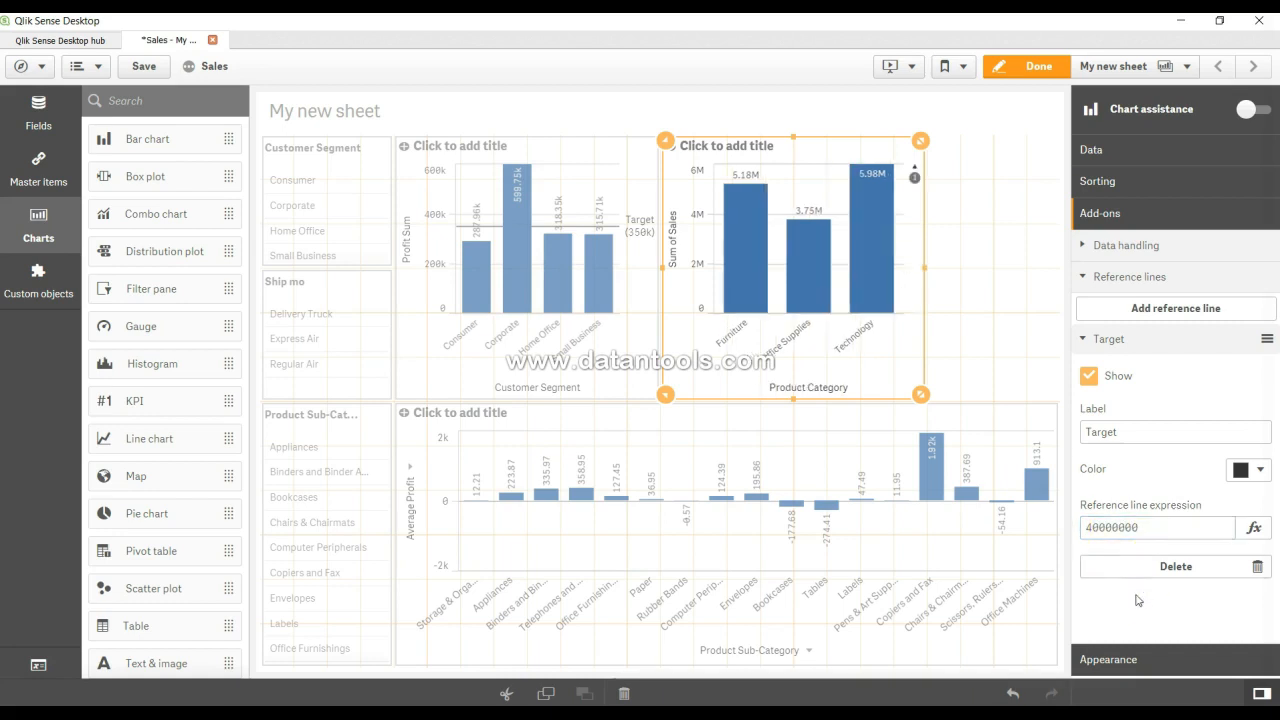
{"action": "left_click", "coordinate": [1135, 530]}
{"action": "key", "text": "BackSpace"}
{"action": "left_click", "coordinate": [1137, 606]}
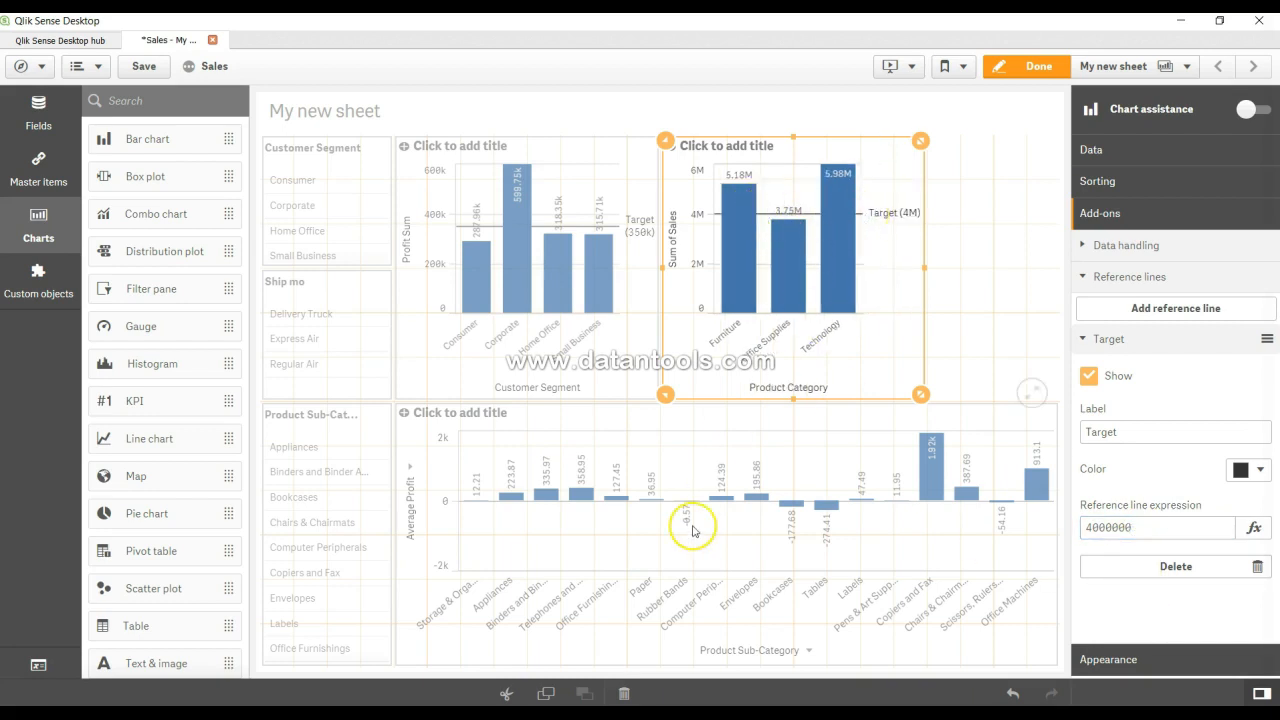
- Replace the expression of the Product Category chart's reference line with Avg(Profit)
{"action": "left_click", "coordinate": [697, 472]}
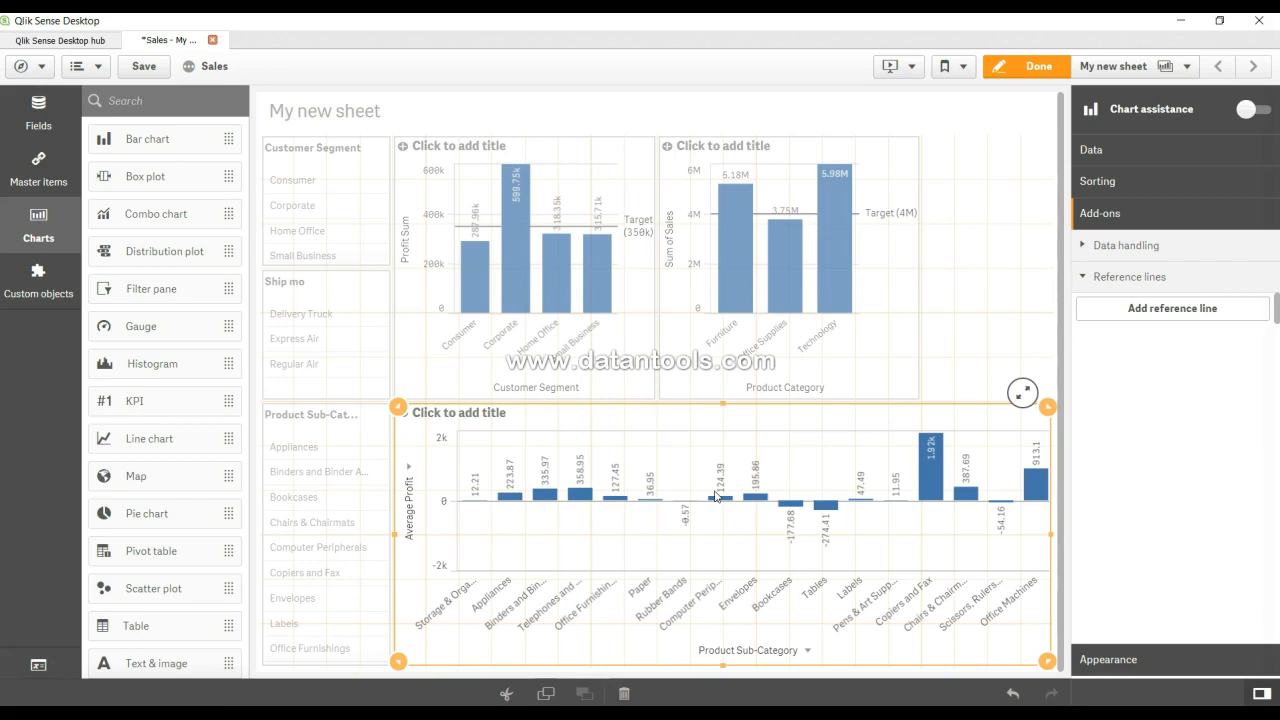
{"action": "left_click", "coordinate": [820, 372]}
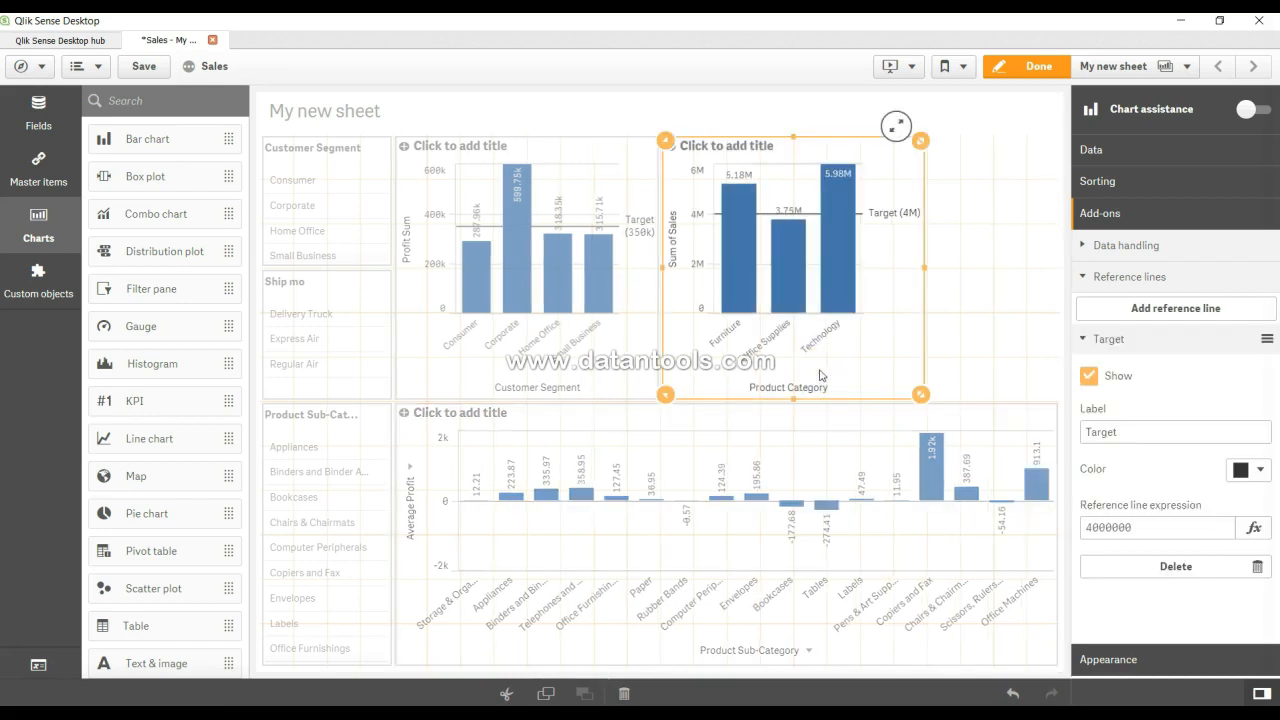
{"action": "left_click", "coordinate": [1150, 527]}
{"action": "left_click_drag", "start_coordinate": [1118, 530], "coordinate": [1062, 535]}
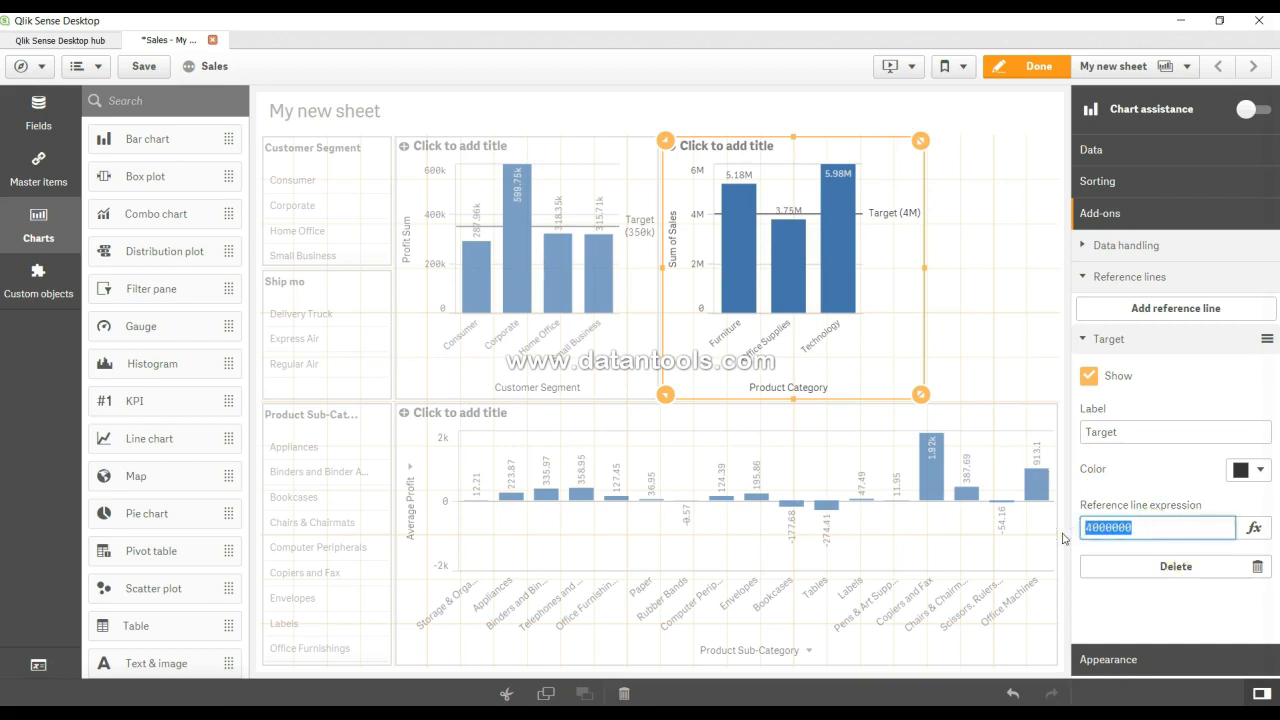
{"action": "left_click", "coordinate": [1252, 527]}
{"action": "left_click", "coordinate": [480, 287]}
{"action": "key", "text": "ctrl+a"}
{"action": "type", "text": "Avg"}
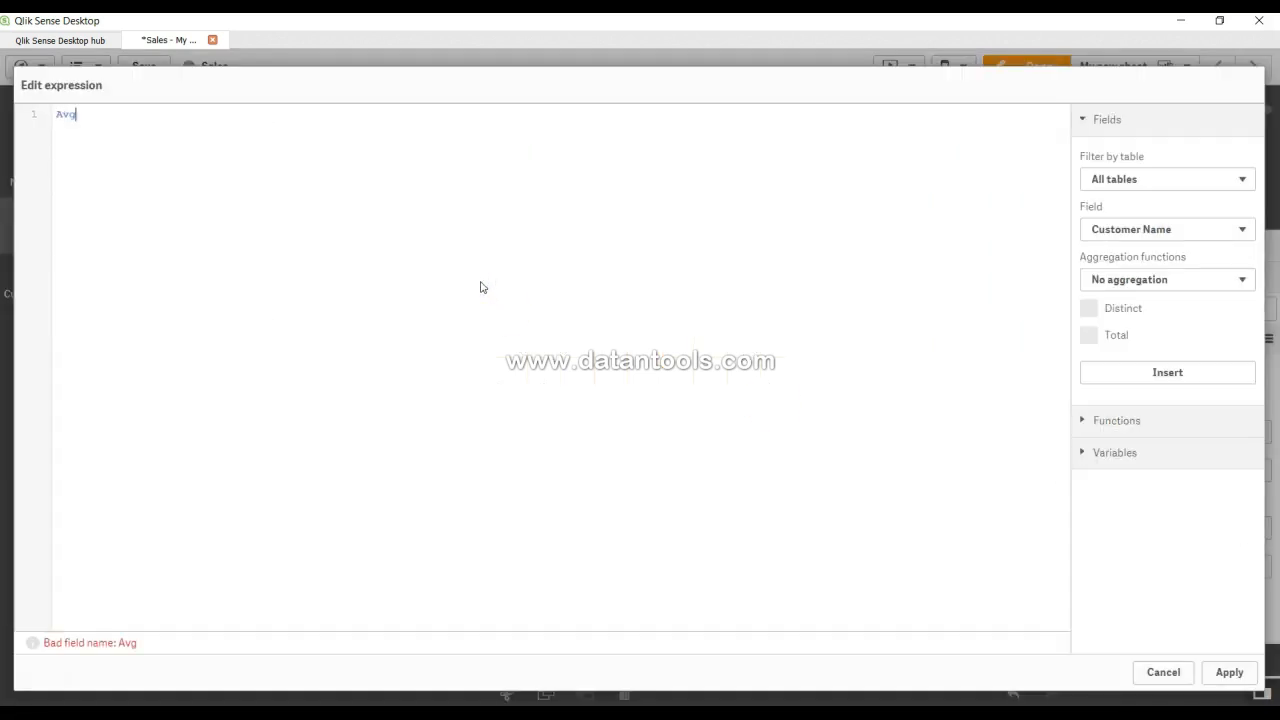
{"action": "type", "text": "(Profit"}
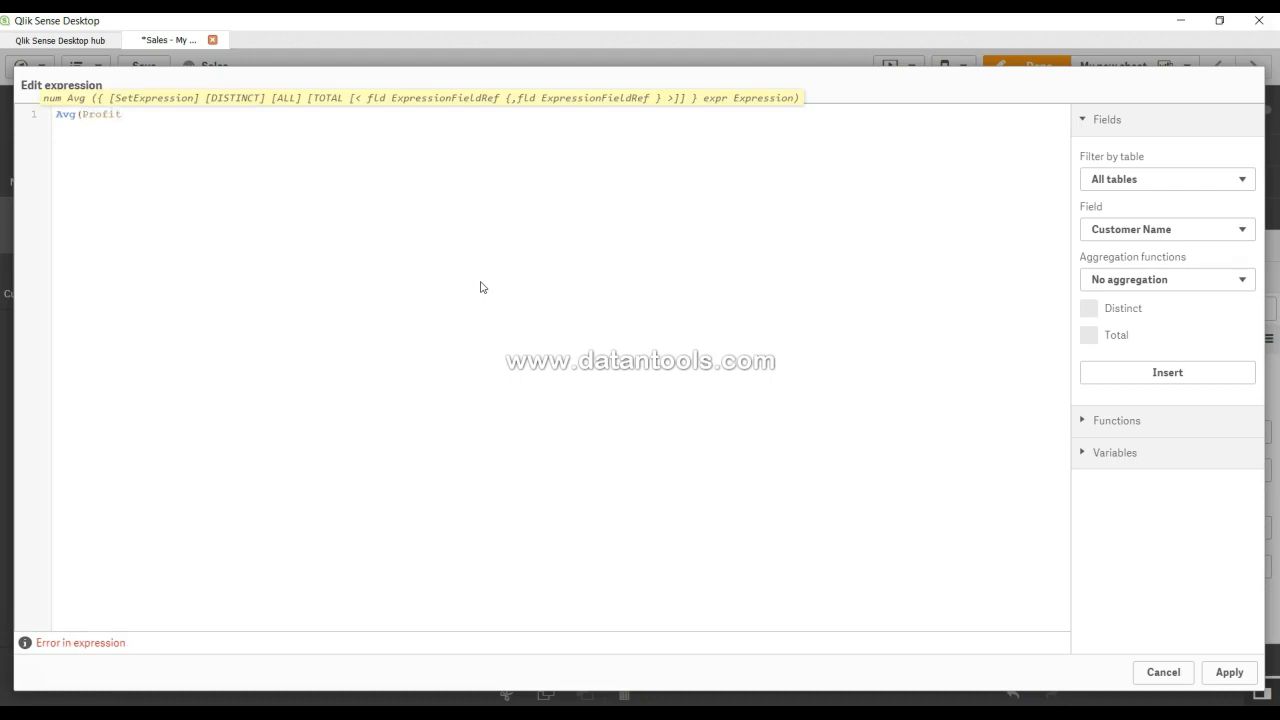
{"action": "type", "text": ")"}
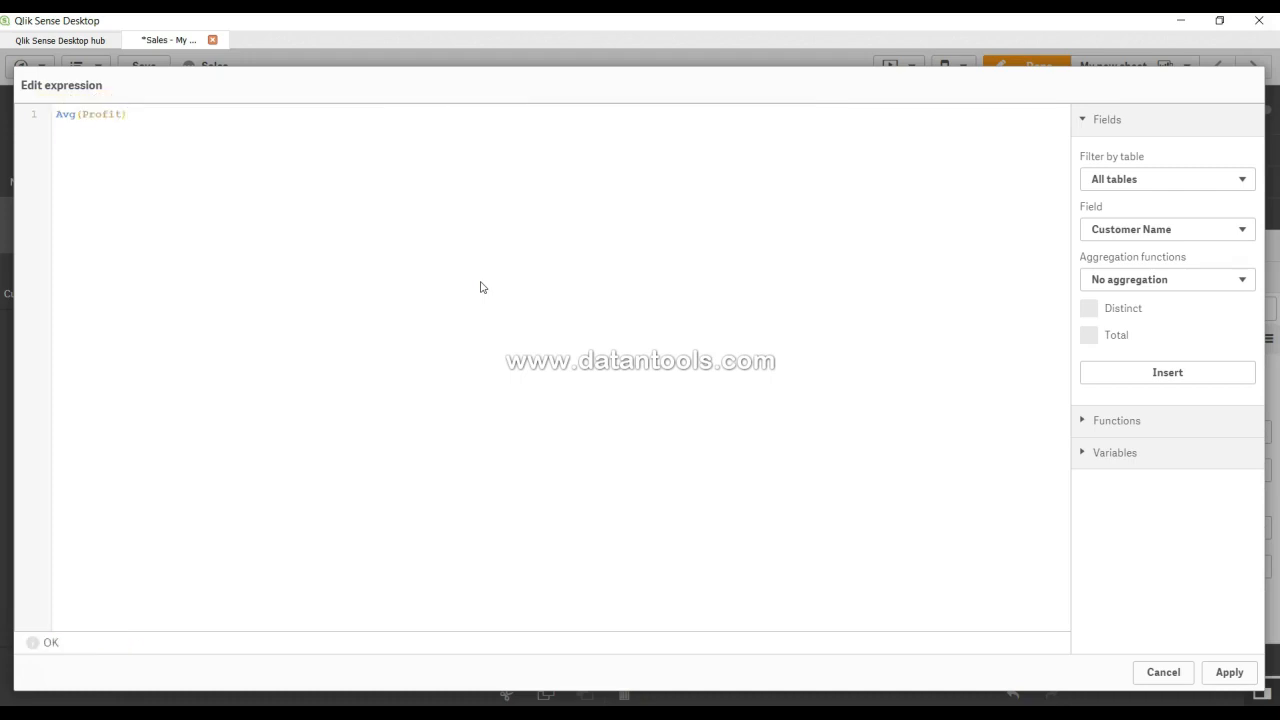
{"action": "left_click", "coordinate": [1229, 672]}
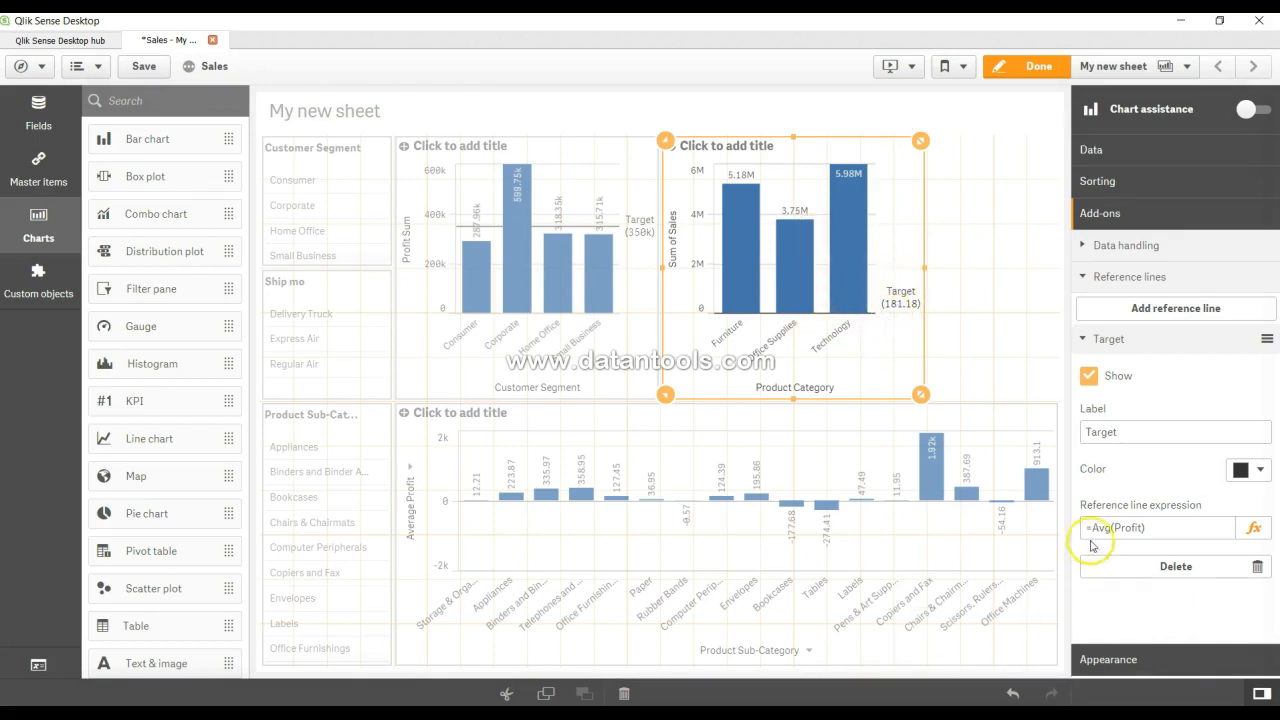
{"action": "mouse_move", "coordinate": [1156, 526]}
{"action": "left_mouse_down"}
{"action": "mouse_move", "coordinate": [1086, 523]}
{"action": "mouse_move", "coordinate": [1141, 527]}
{"action": "left_mouse_up"}
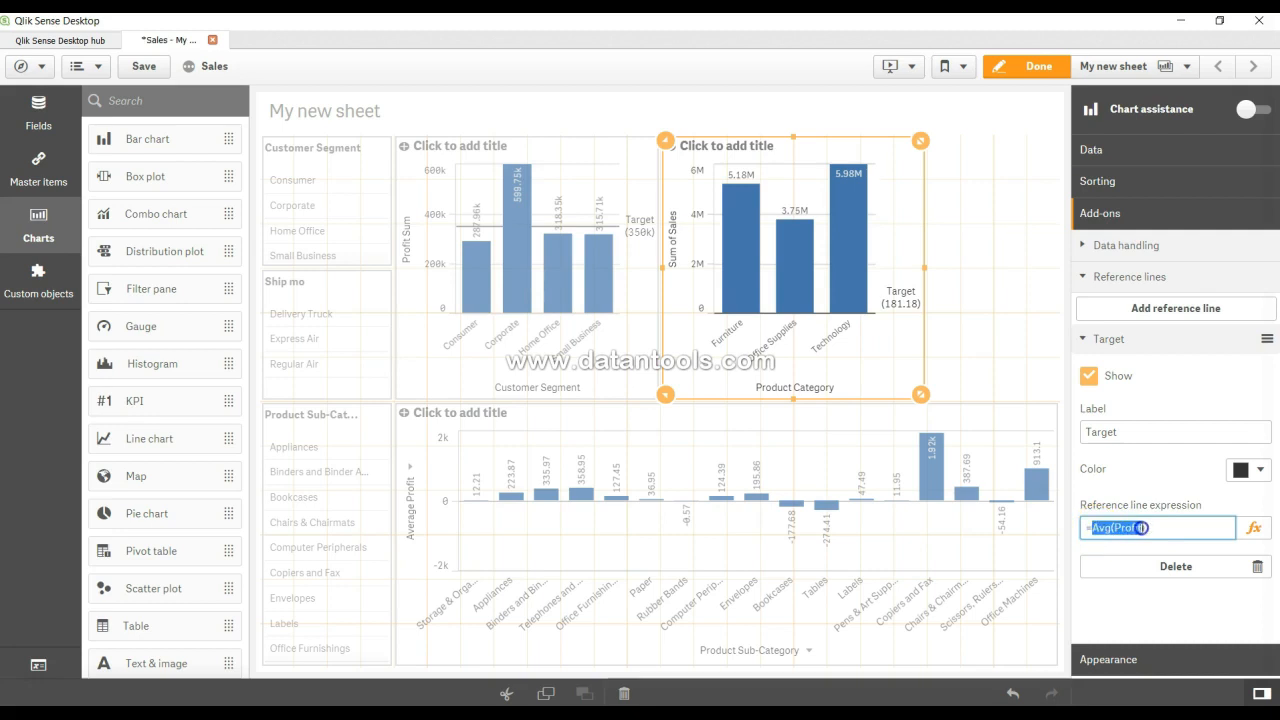
{"action": "left_click", "coordinate": [1141, 527]}
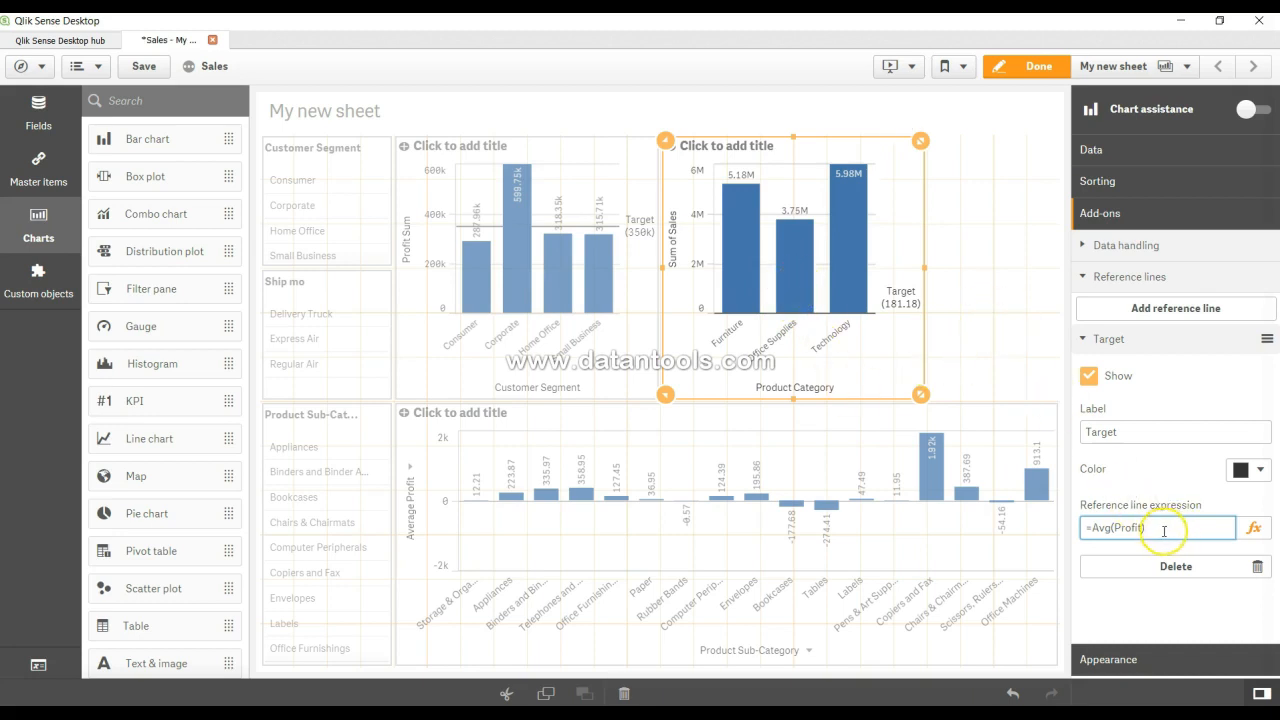
- Try to enter Avg(Sales) directly as the Customer Segment chart's reference line value, without the expression editor
{"action": "left_click", "coordinate": [501, 254]}
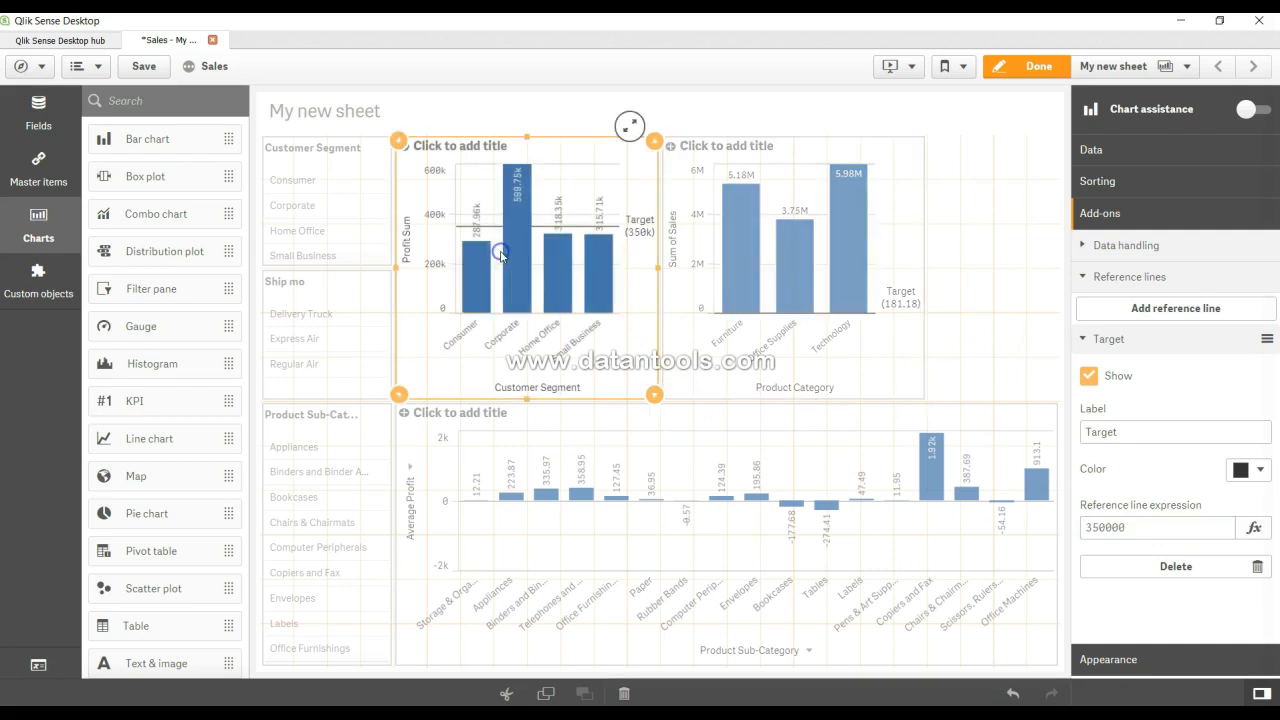
{"action": "left_click_drag", "start_coordinate": [1149, 528], "coordinate": [1080, 530]}
{"action": "type", "text": "Avg(Sales"}
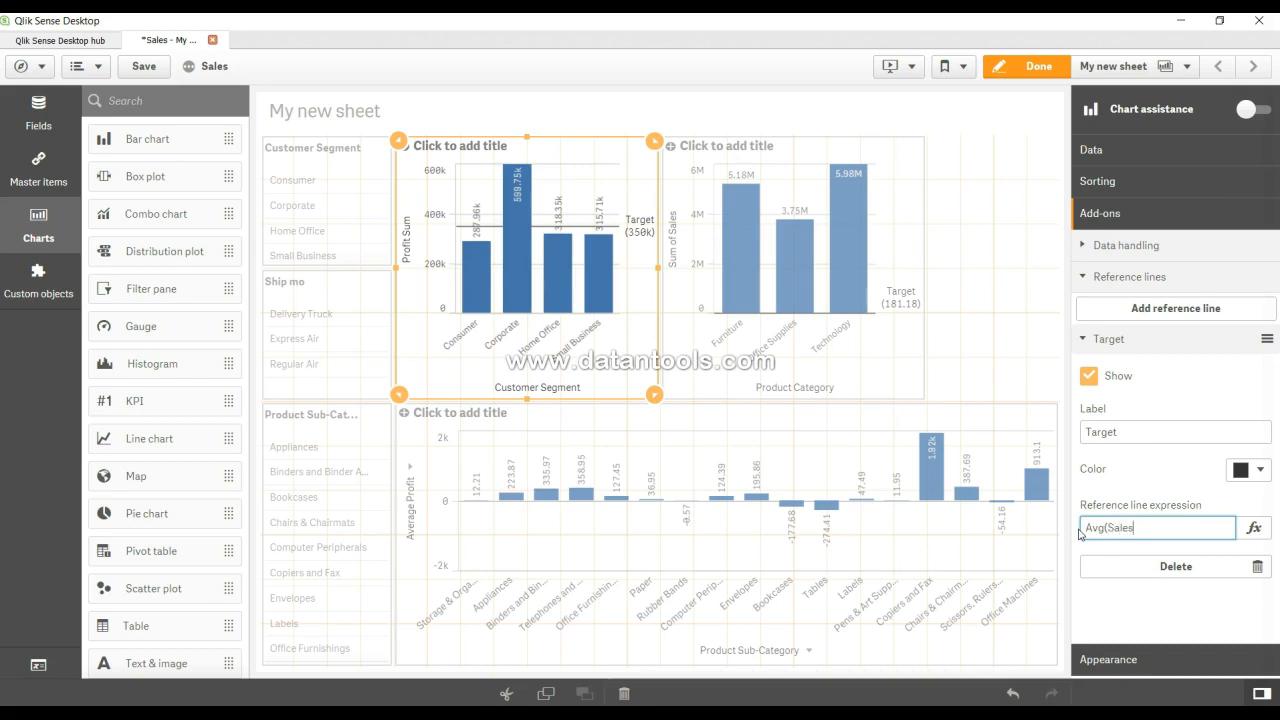
{"action": "type", "text": ")"}
{"action": "key", "text": "Tab"}
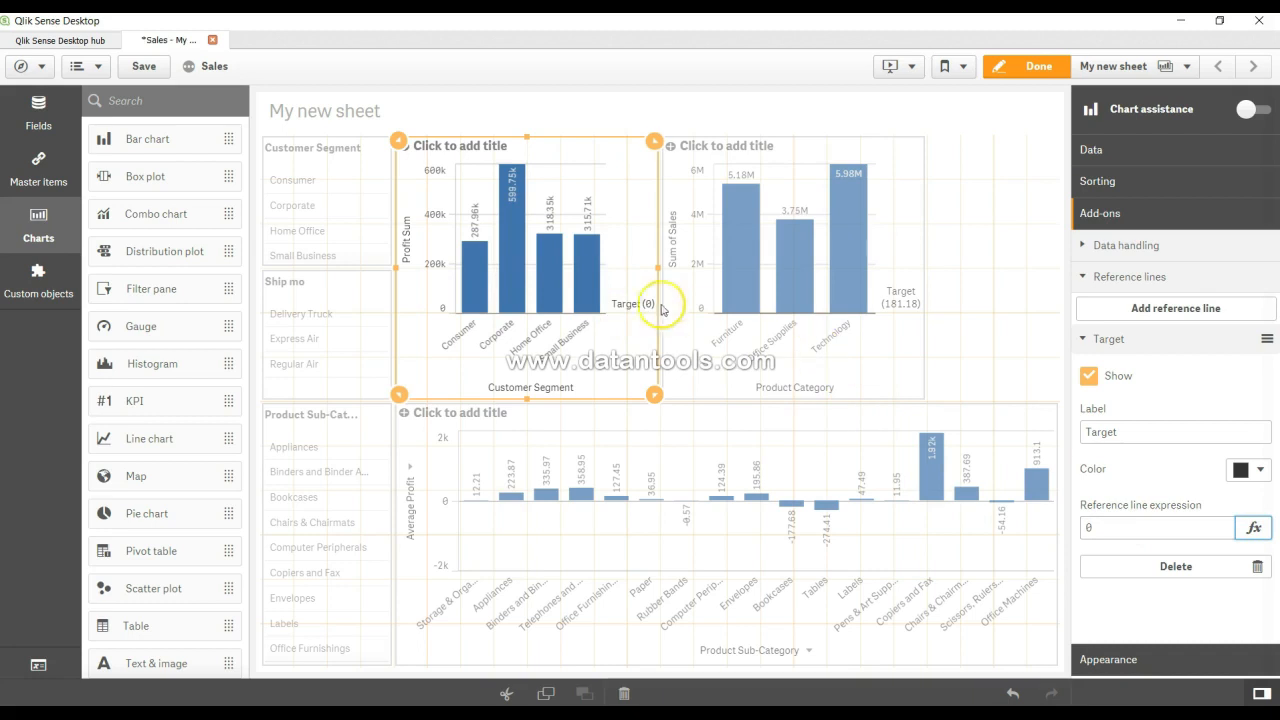
- Use the expression editor to set the Customer Segment chart's reference line to Avg(Sales)
{"action": "left_click", "coordinate": [1252, 527]}
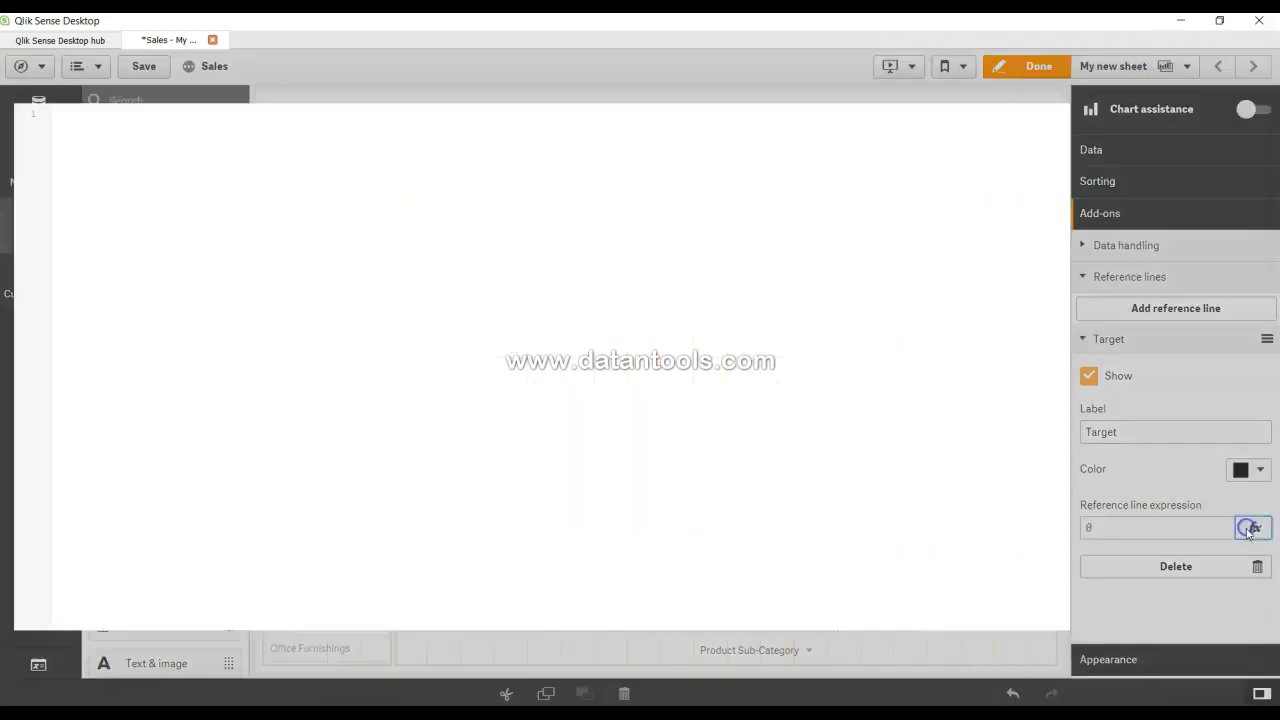
{"action": "left_click", "coordinate": [254, 165]}
{"action": "type", "text": "Sum"}
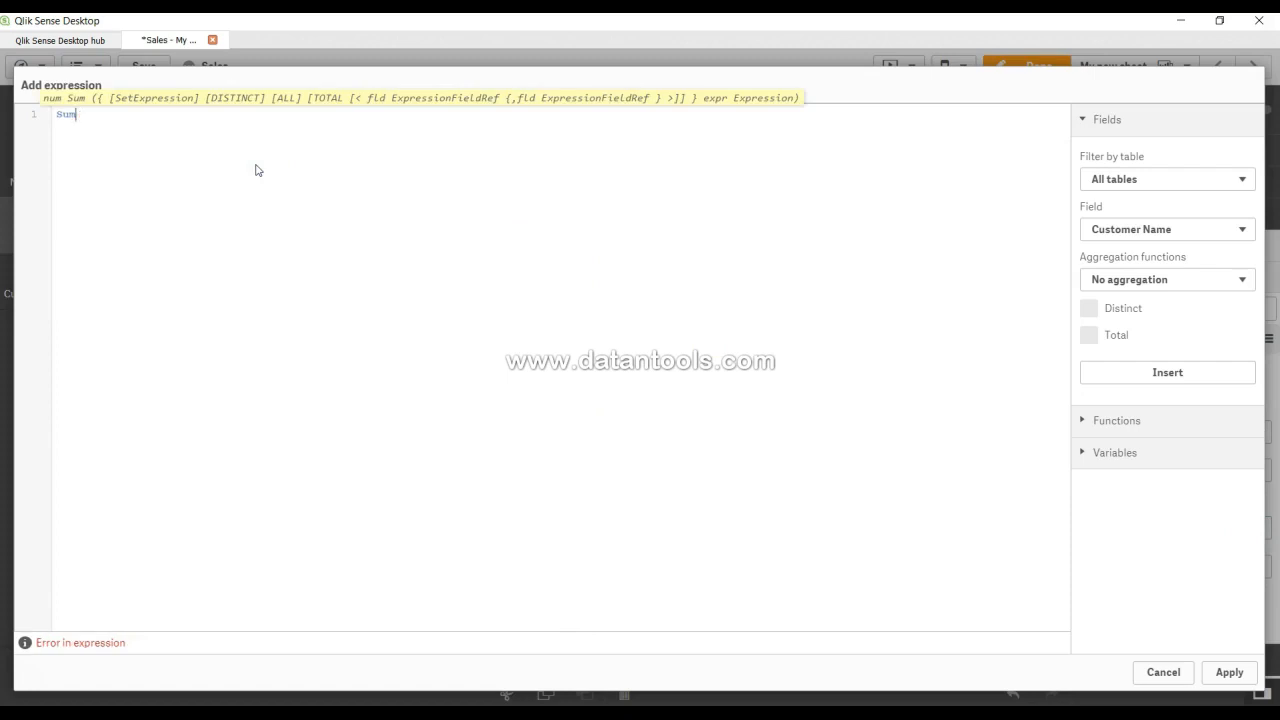
{"action": "type", "text": "Avg(Sales)"}
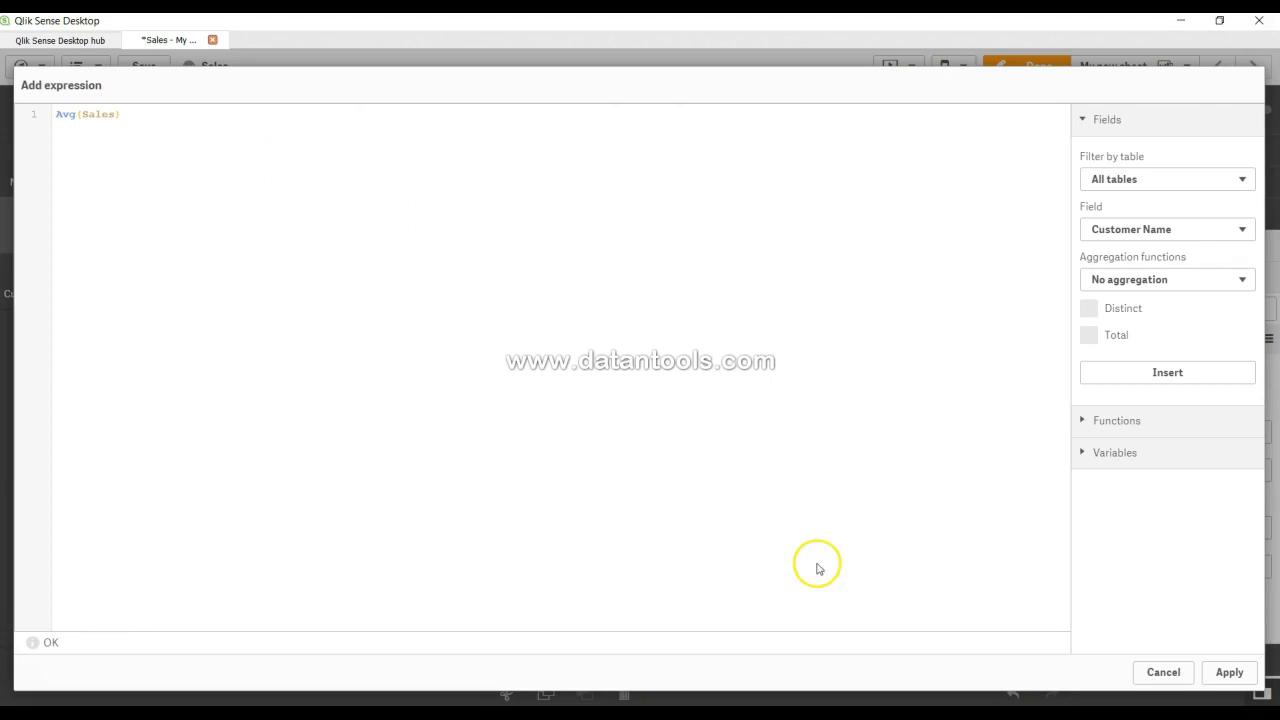
{"action": "left_click", "coordinate": [1229, 672]}
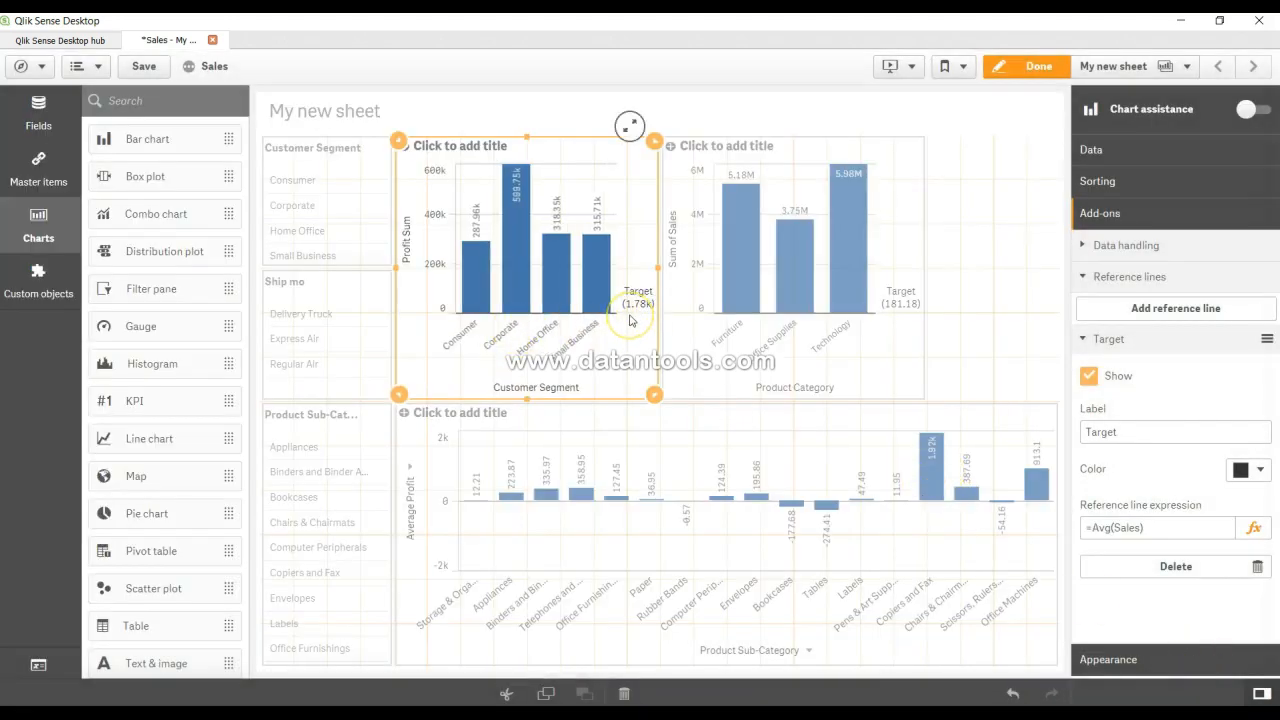
{"action": "left_click", "coordinate": [1163, 528]}
{"action": "left_click_drag", "start_coordinate": [1163, 528], "coordinate": [1080, 528]}
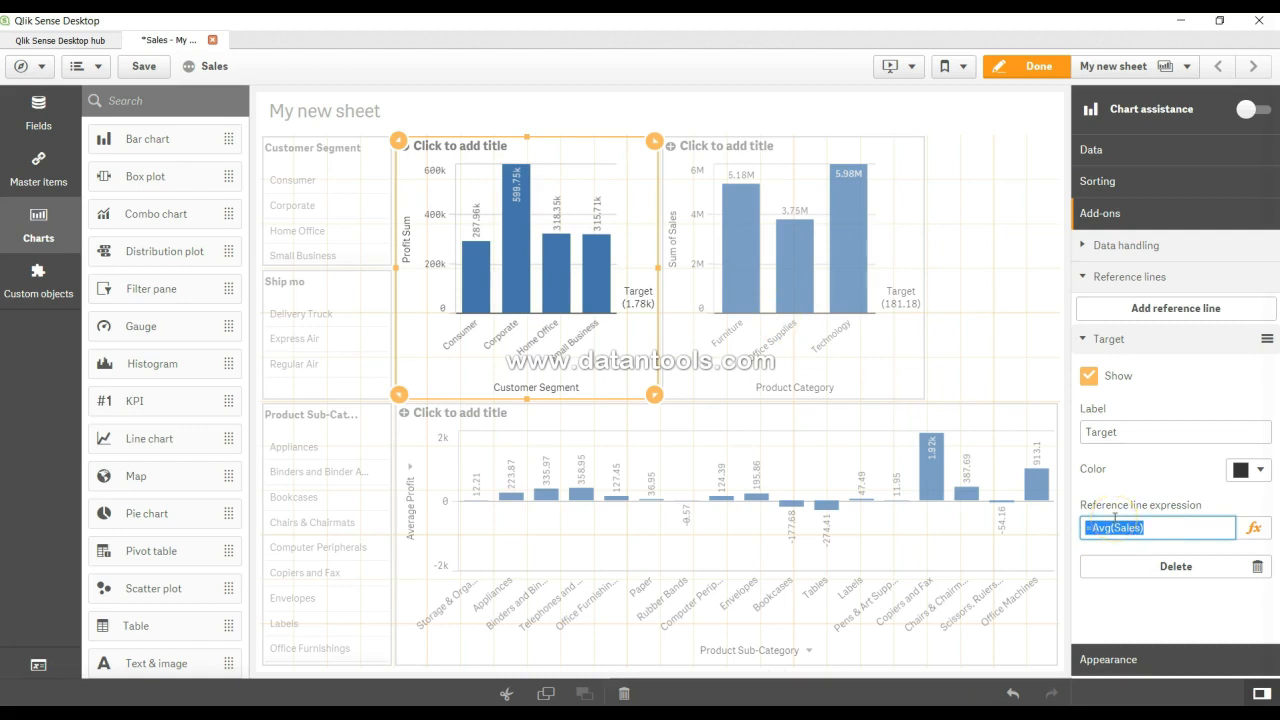
- Finish editing the sheet and filter it to the Delivery Truck ship mode to check how both reference lines respond
{"action": "left_click", "coordinate": [1036, 70]}
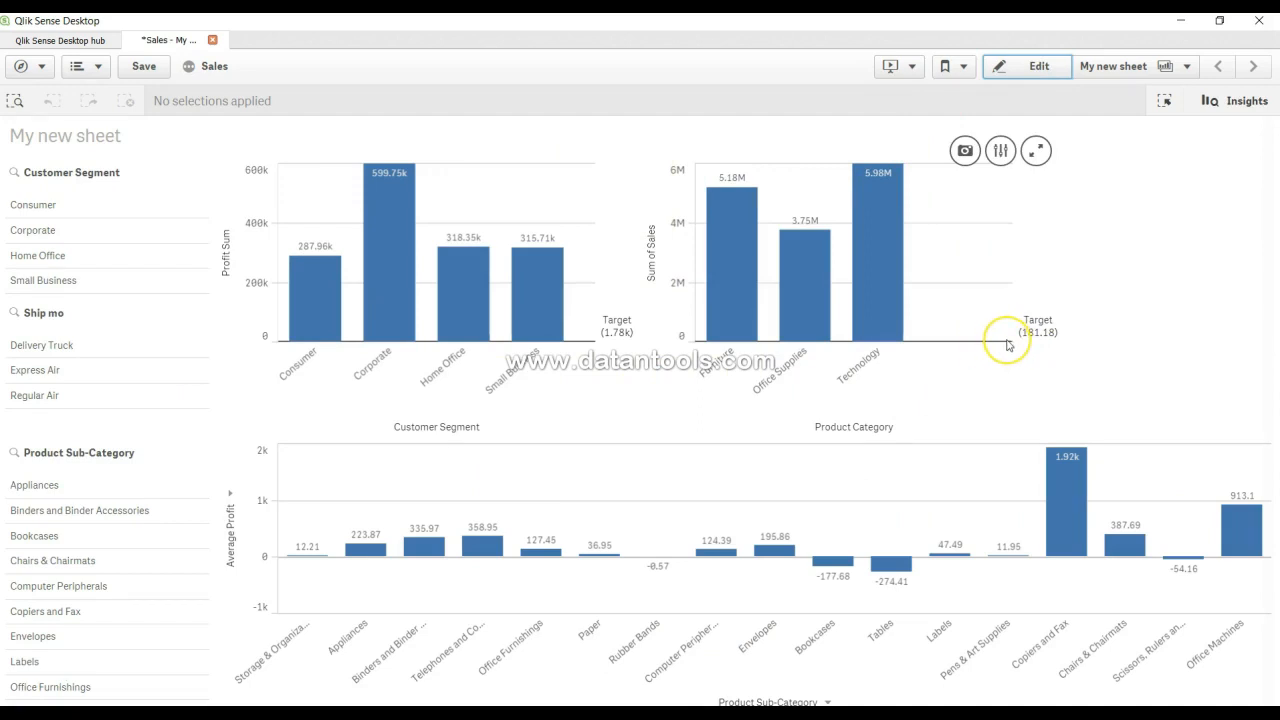
{"action": "mouse_move", "coordinate": [523, 335]}
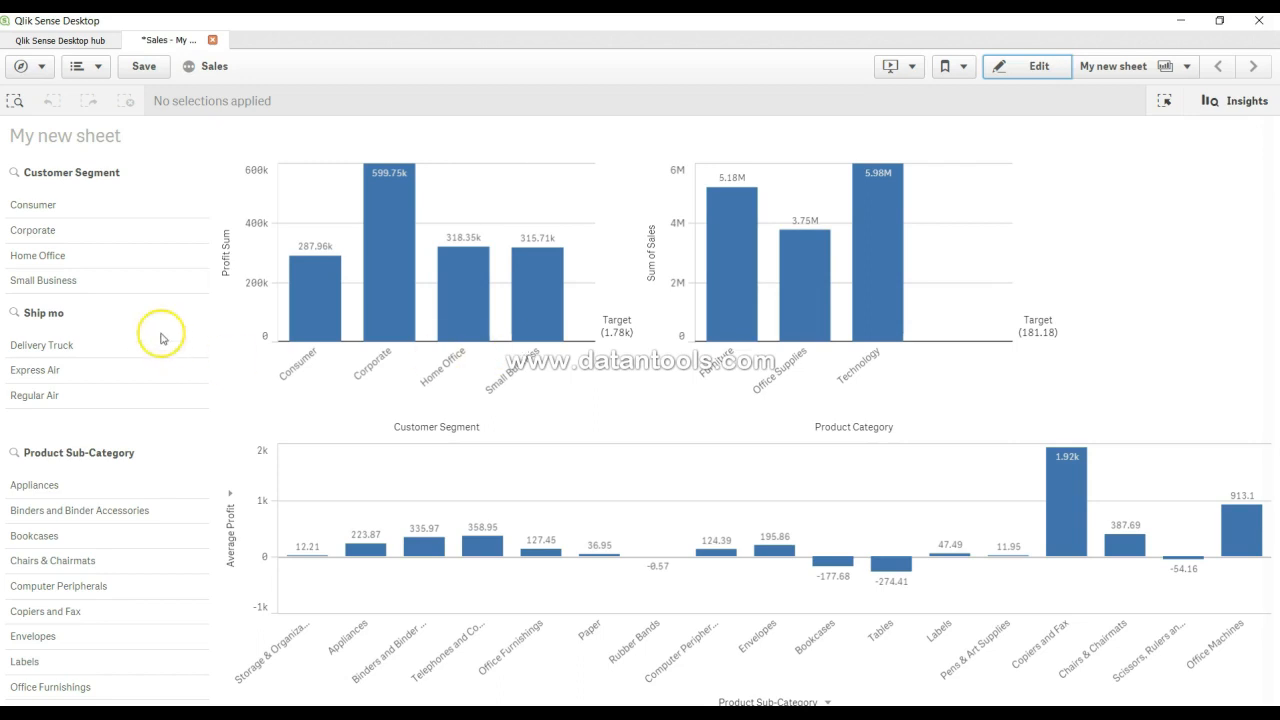
{"action": "left_click", "coordinate": [38, 345]}
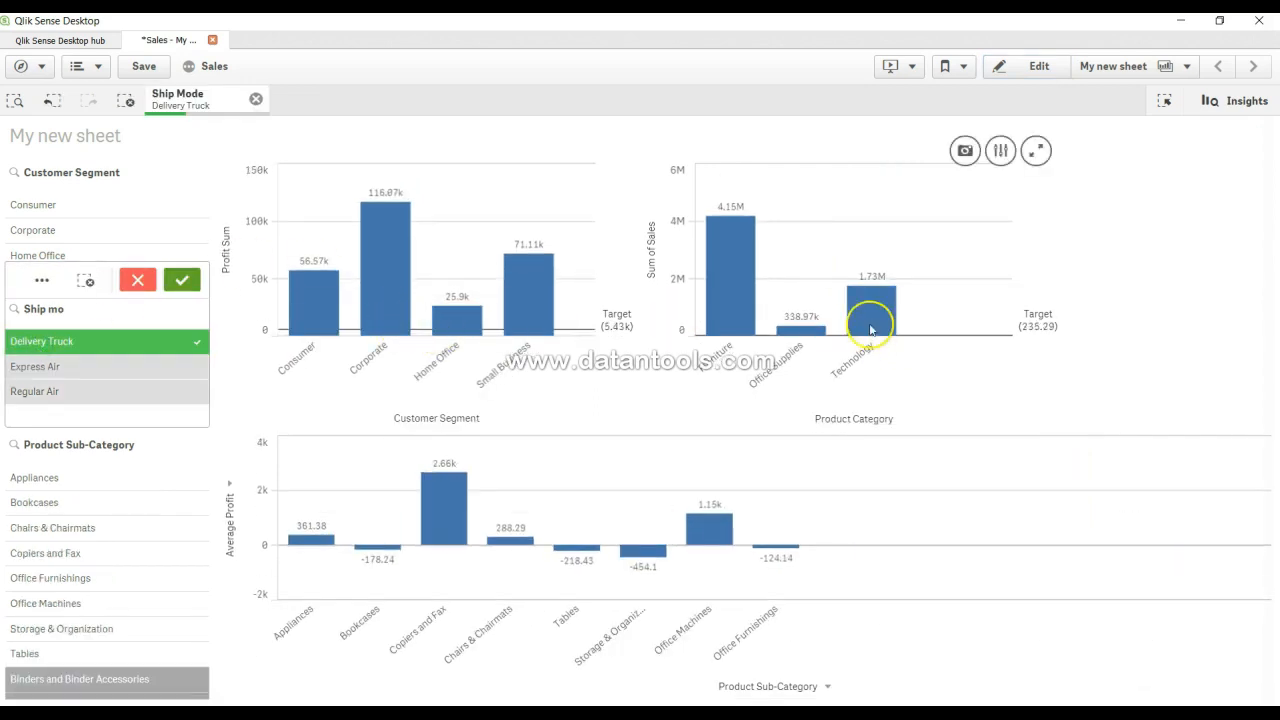
{"action": "left_click", "coordinate": [137, 485]}
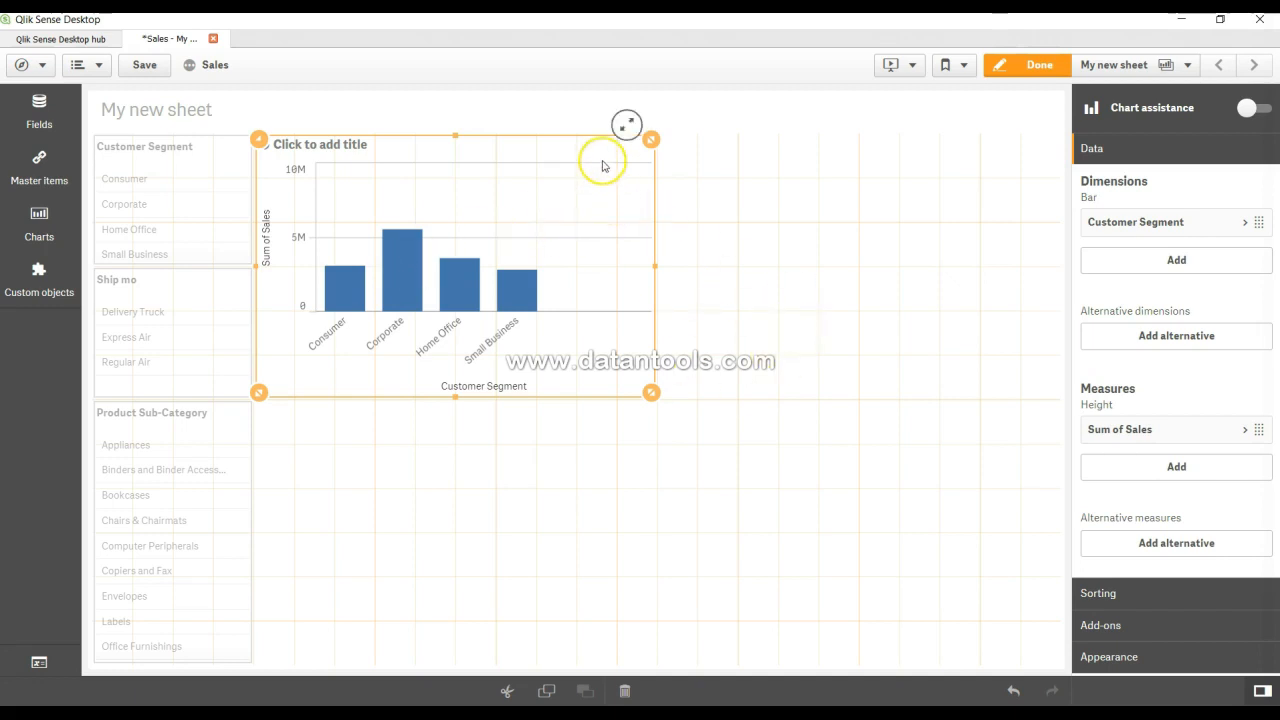
- Delete the Customer Segment sales chart and place an empty bar chart in the sheet area beside the upper filter panes
{"action": "key", "text": "Delete"}
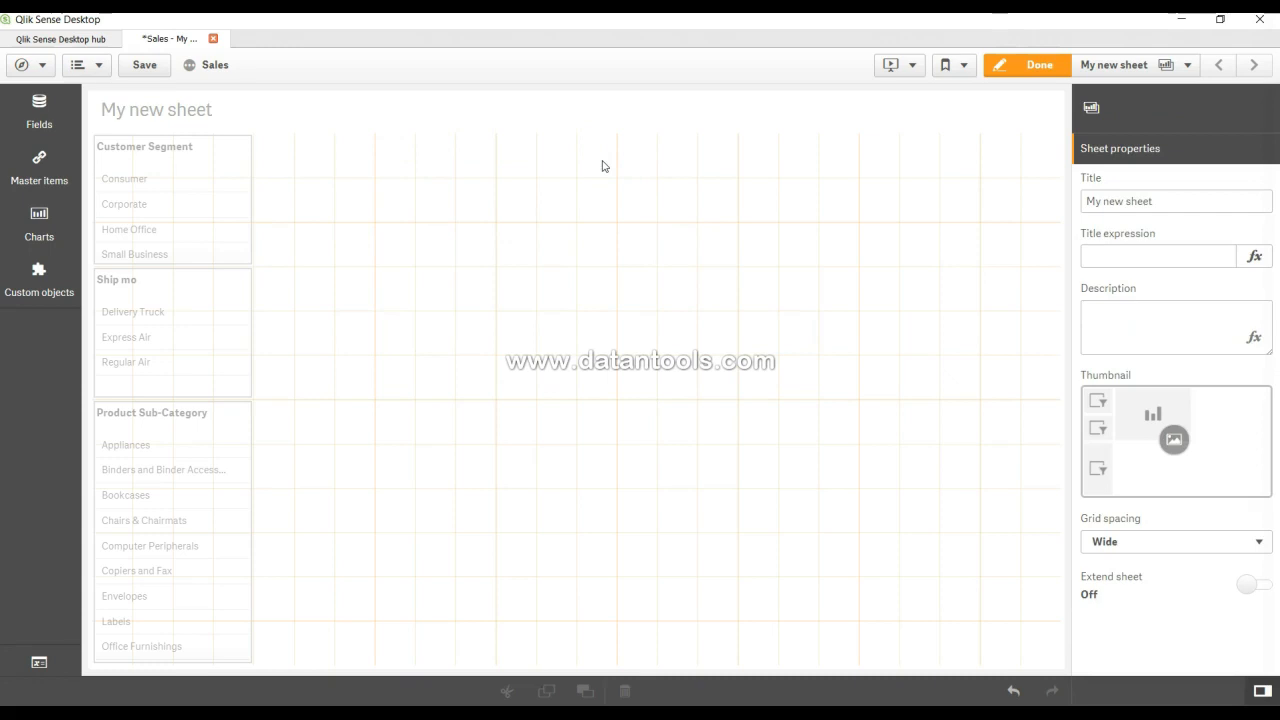
{"action": "left_click", "coordinate": [52, 227]}
{"action": "left_click_drag", "start_coordinate": [183, 137], "coordinate": [734, 194]}
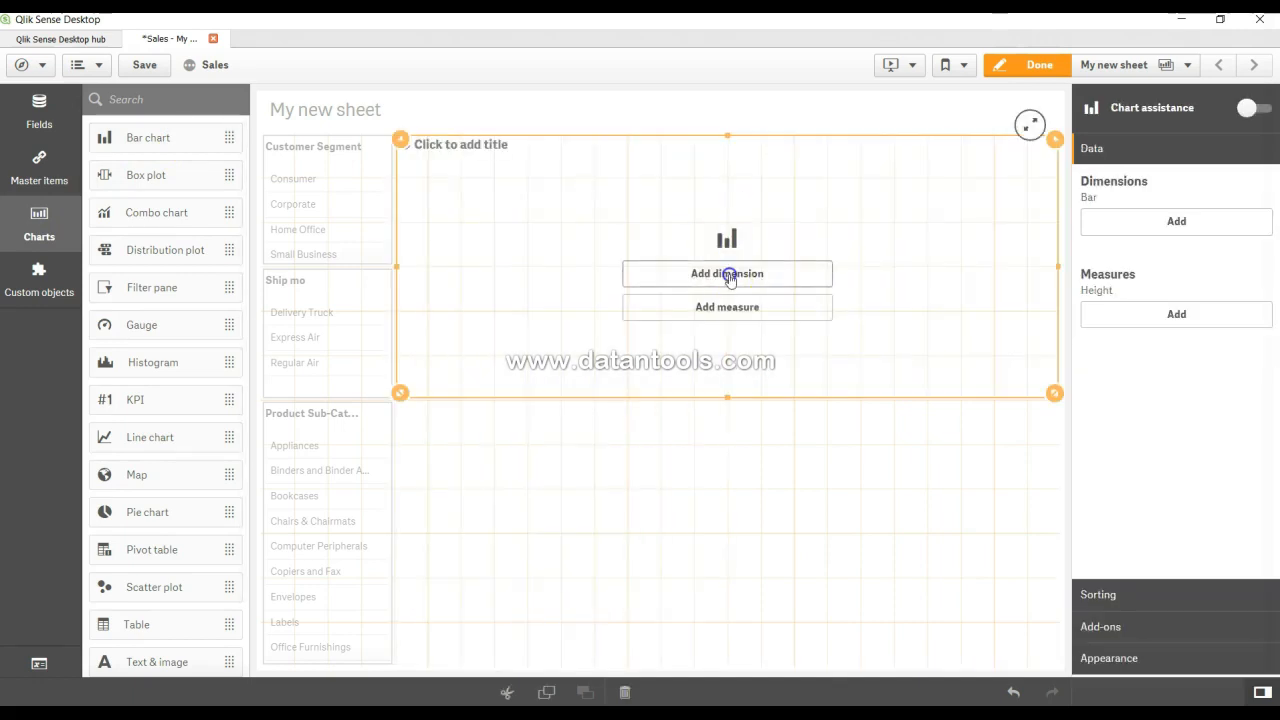
- Give the new bar chart the Product Name dimension and the Sum of Sales master measure
{"action": "left_click", "coordinate": [729, 276]}
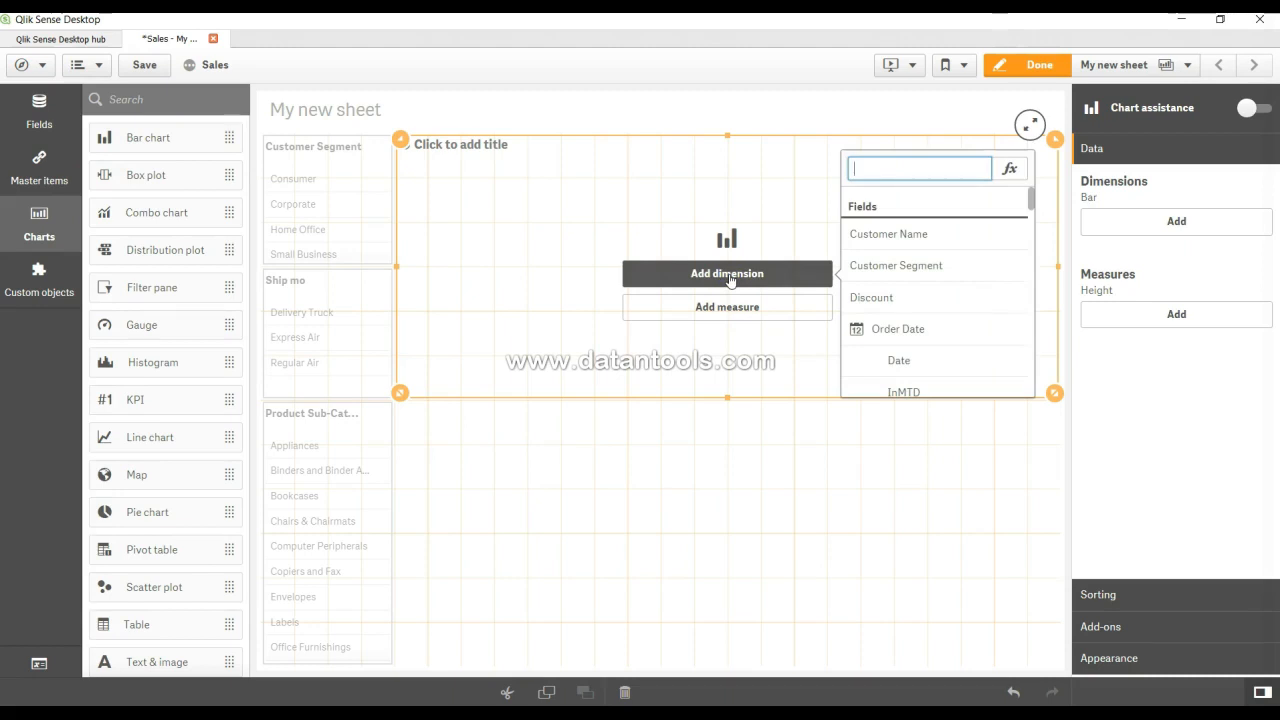
{"action": "type", "text": "produ"}
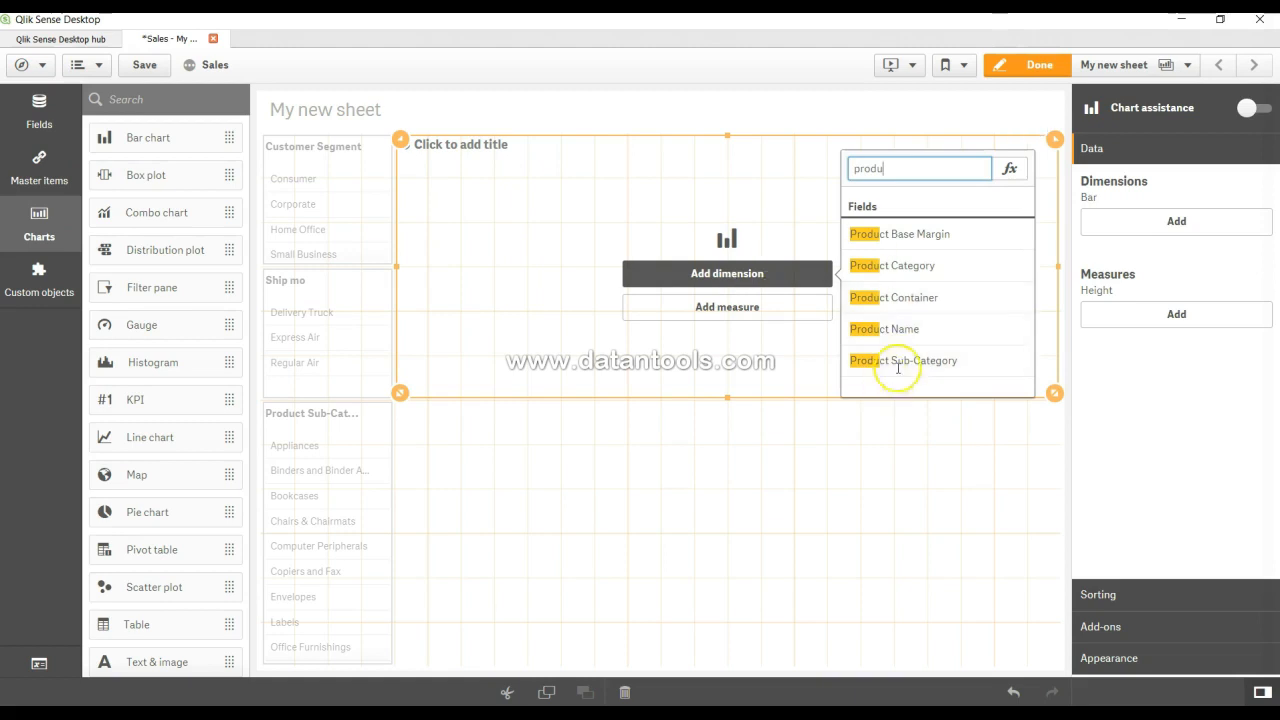
{"action": "left_click", "coordinate": [900, 329]}
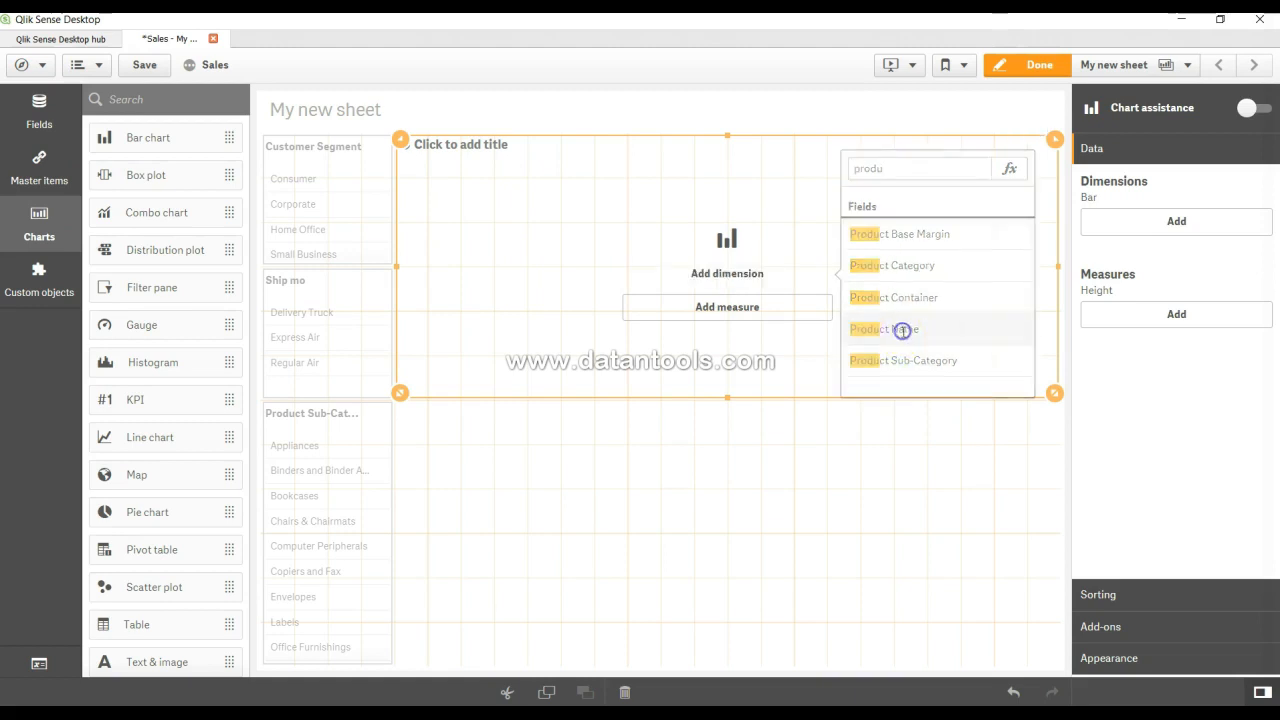
{"action": "left_click", "coordinate": [760, 311]}
{"action": "type", "text": "sale"}
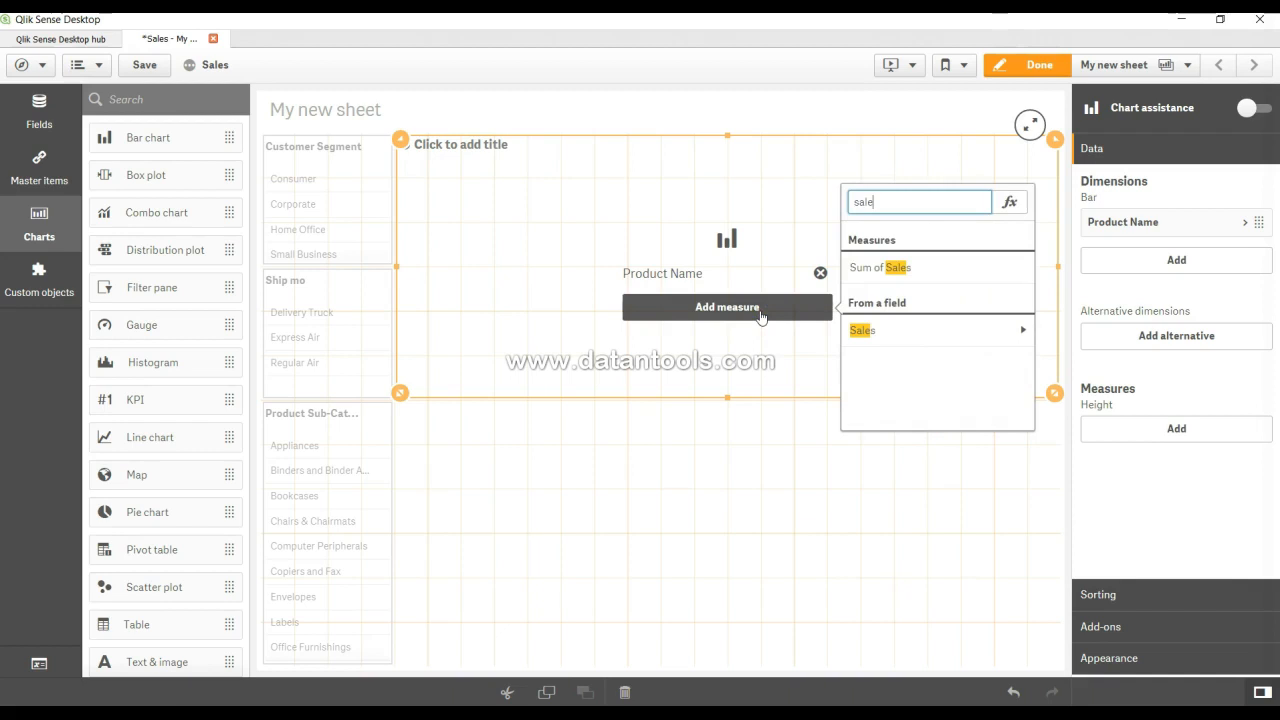
{"action": "left_click", "coordinate": [890, 276]}
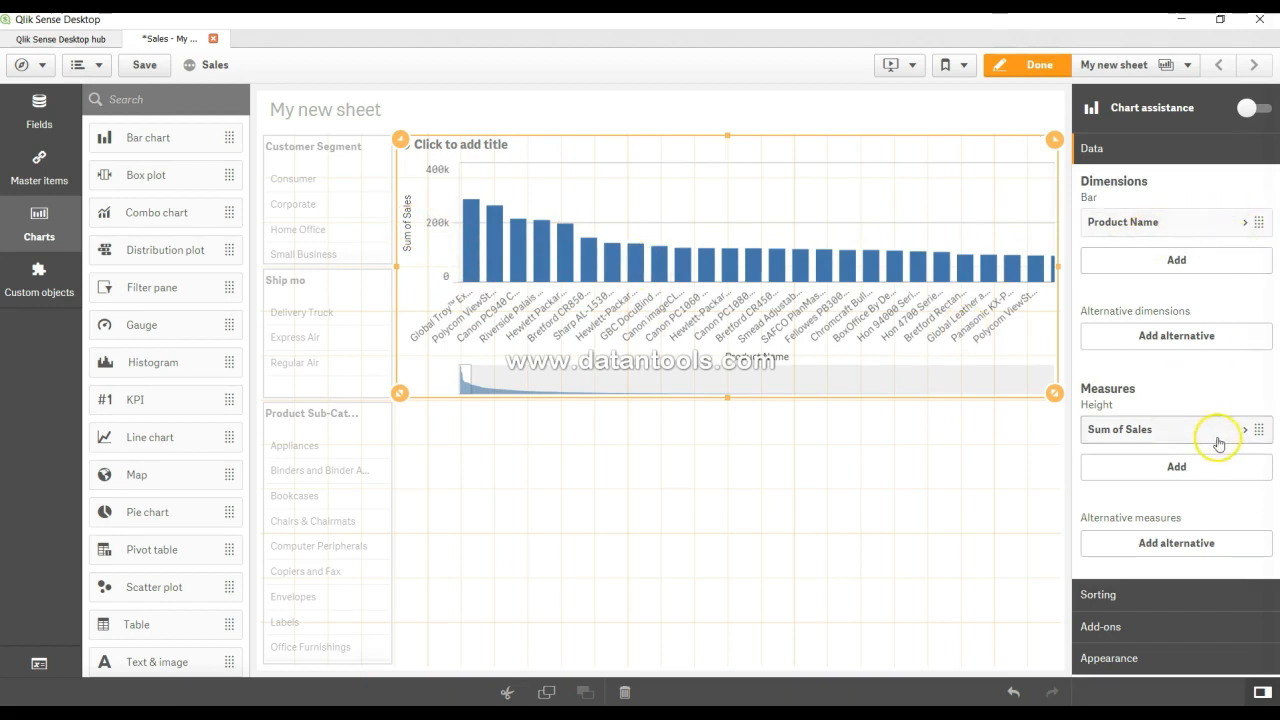
- Set the limitation of the chart's Product Name dimension to Fixed number
{"action": "left_click", "coordinate": [1244, 226]}
{"action": "scroll", "coordinate": [1188, 385], "scroll_direction": "down", "scroll_amount": 3}
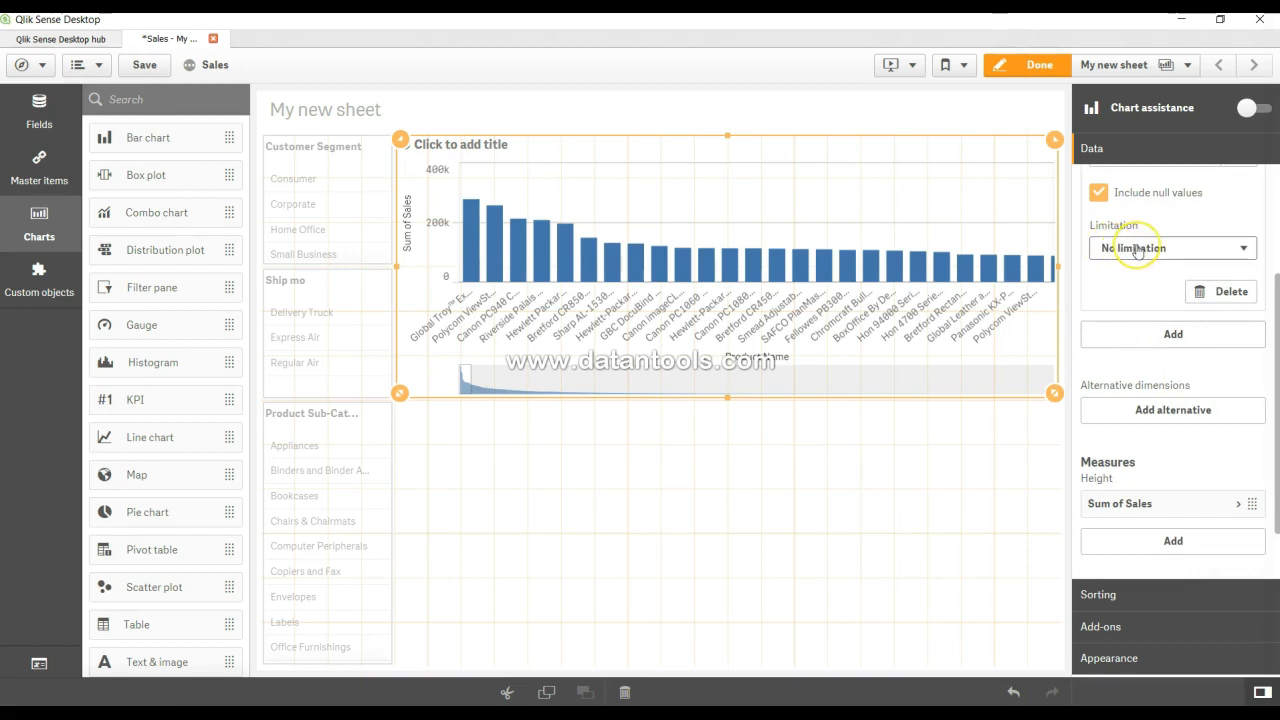
{"action": "left_click", "coordinate": [1130, 250]}
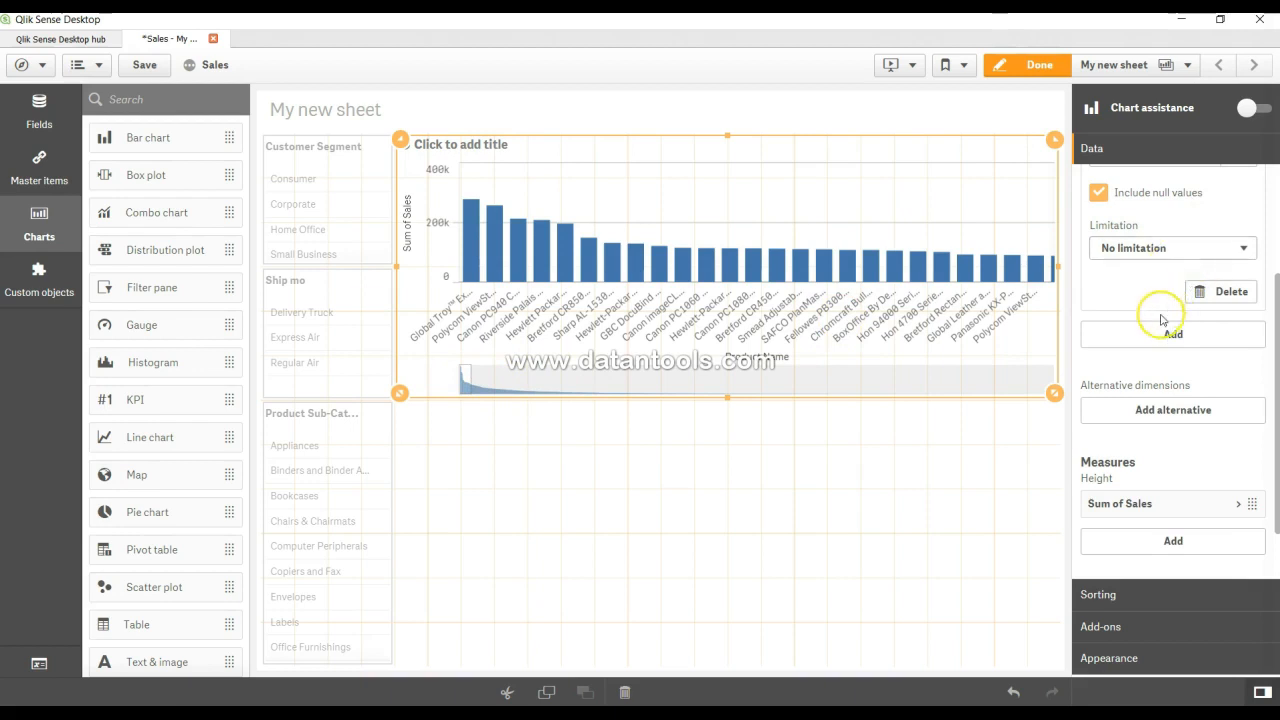
{"action": "left_click", "coordinate": [1164, 250]}
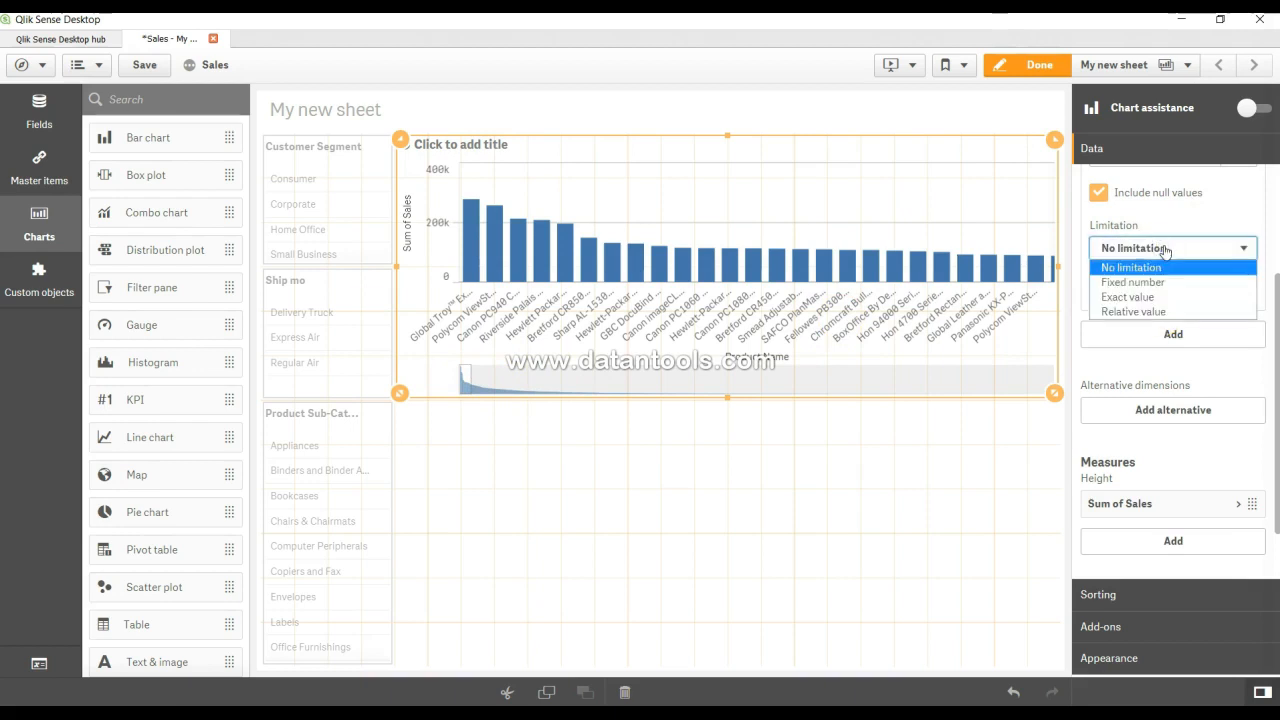
{"action": "left_click", "coordinate": [1160, 283]}
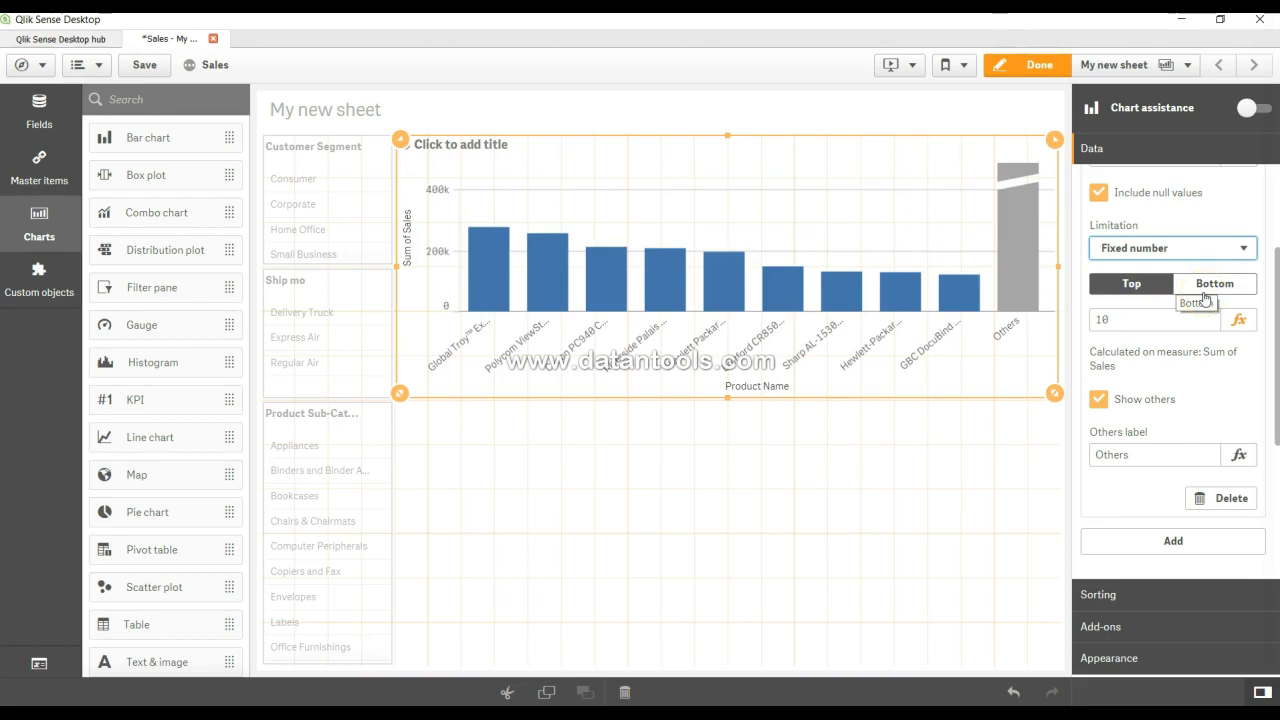
- Set the fixed number of top products shown in the chart to 15
{"action": "left_click", "coordinate": [1123, 321]}
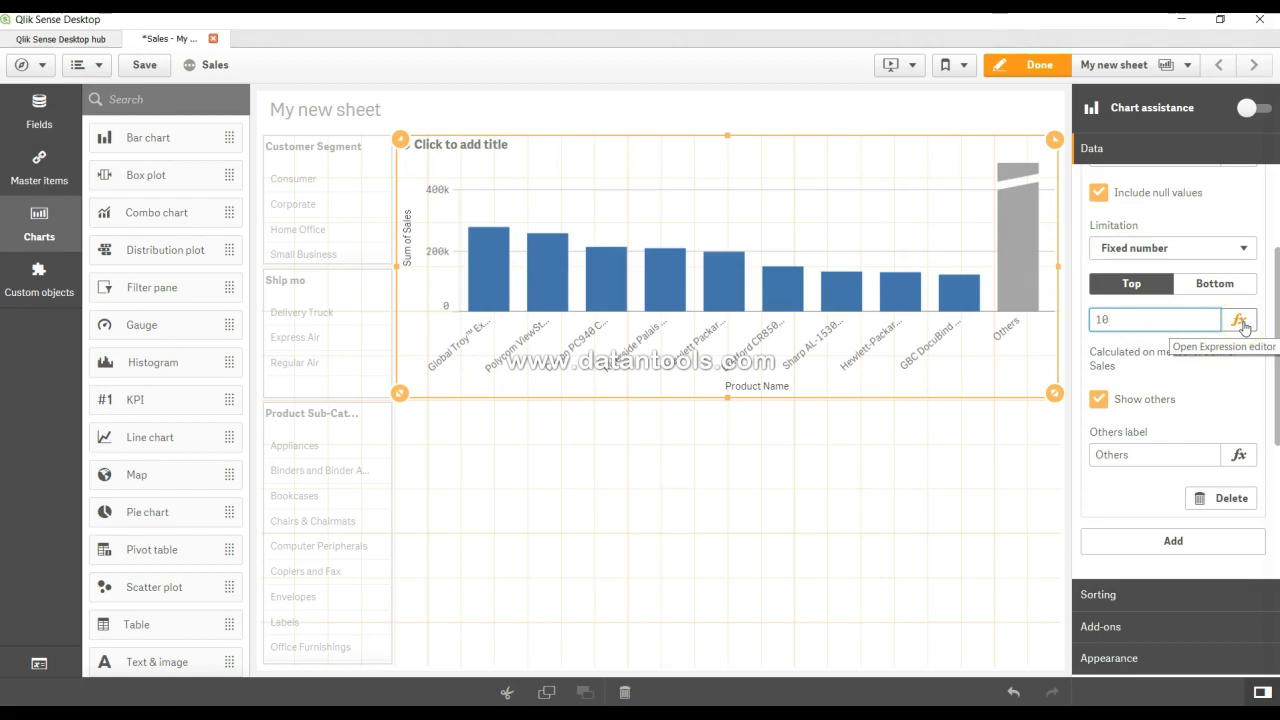
{"action": "left_click", "coordinate": [1148, 318]}
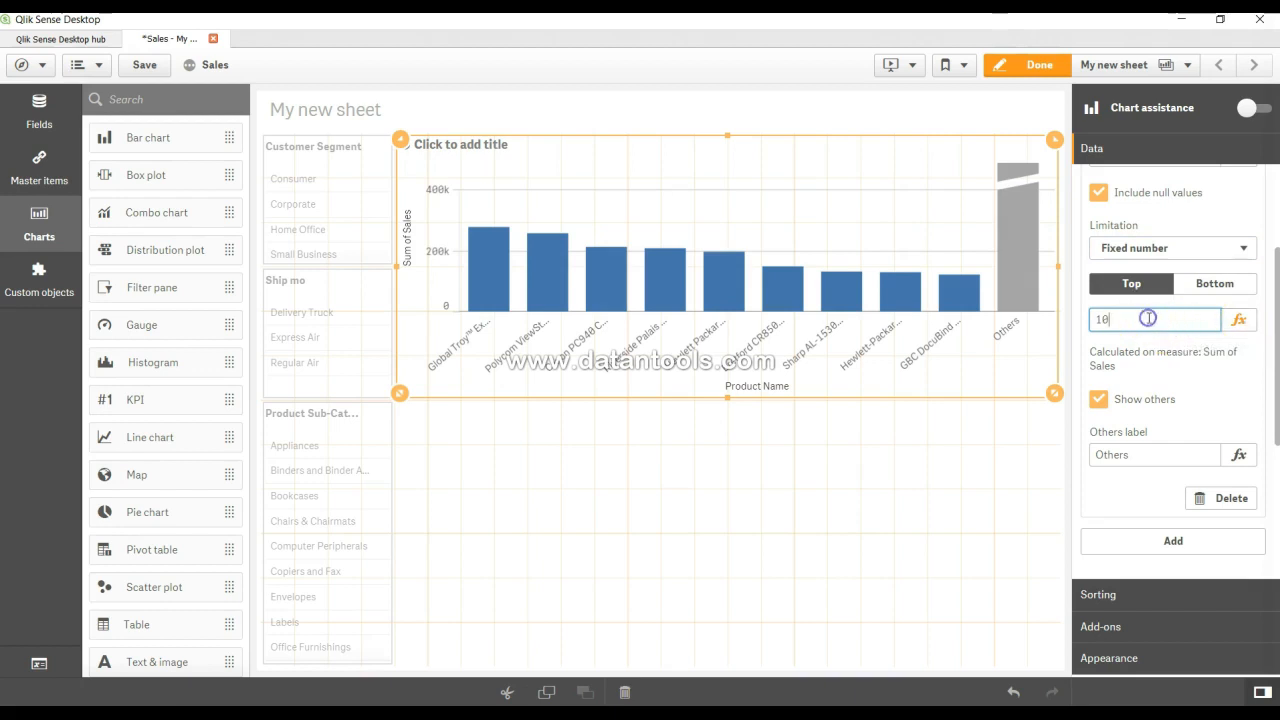
{"action": "left_click_drag", "start_coordinate": [1115, 323], "coordinate": [1095, 321]}
{"action": "type", "text": "15"}
{"action": "key", "text": "Tab"}
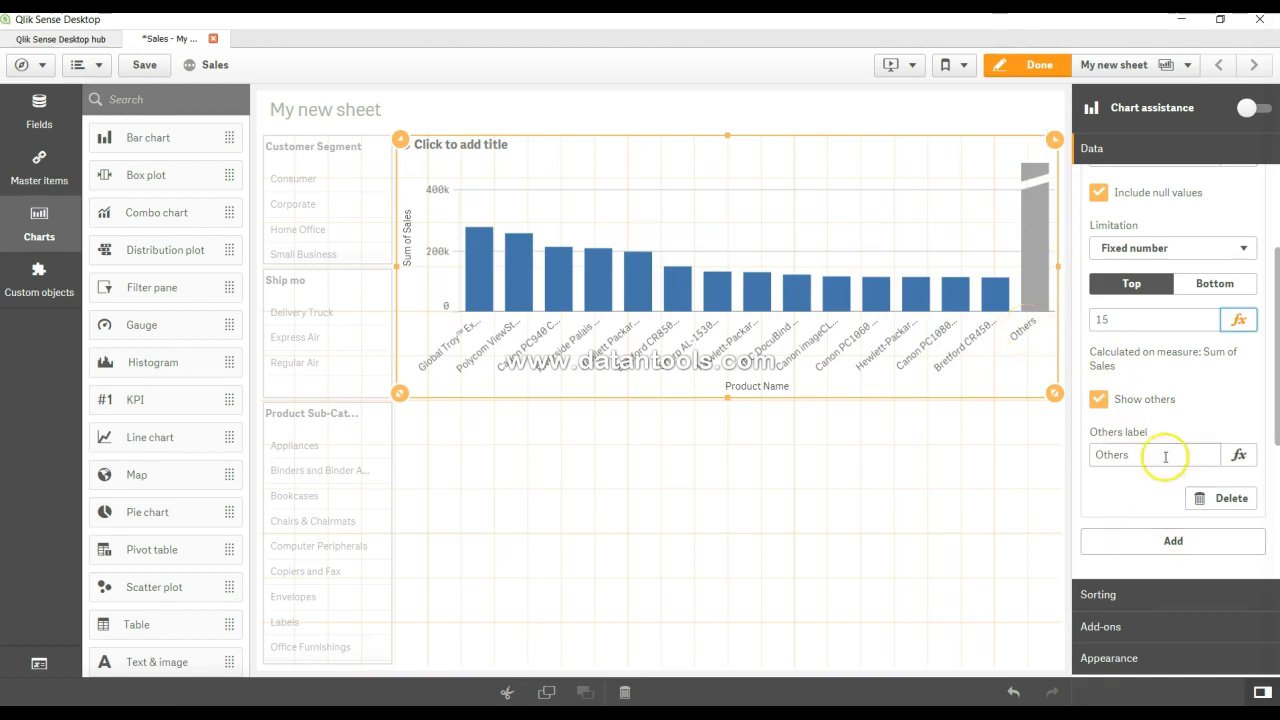
- Turn off Show others for Product Name and switch the limitation between Bottom and Top, ending on Top
{"action": "left_click", "coordinate": [1101, 401]}
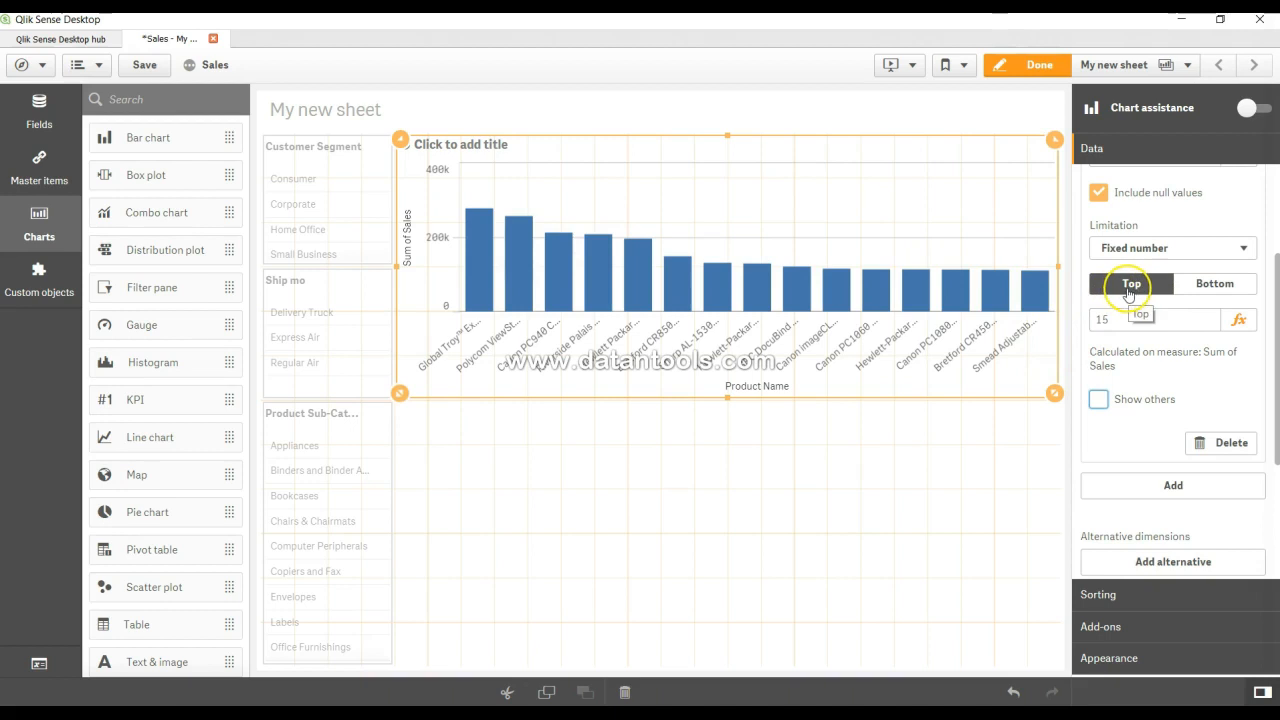
{"action": "left_click", "coordinate": [1200, 290]}
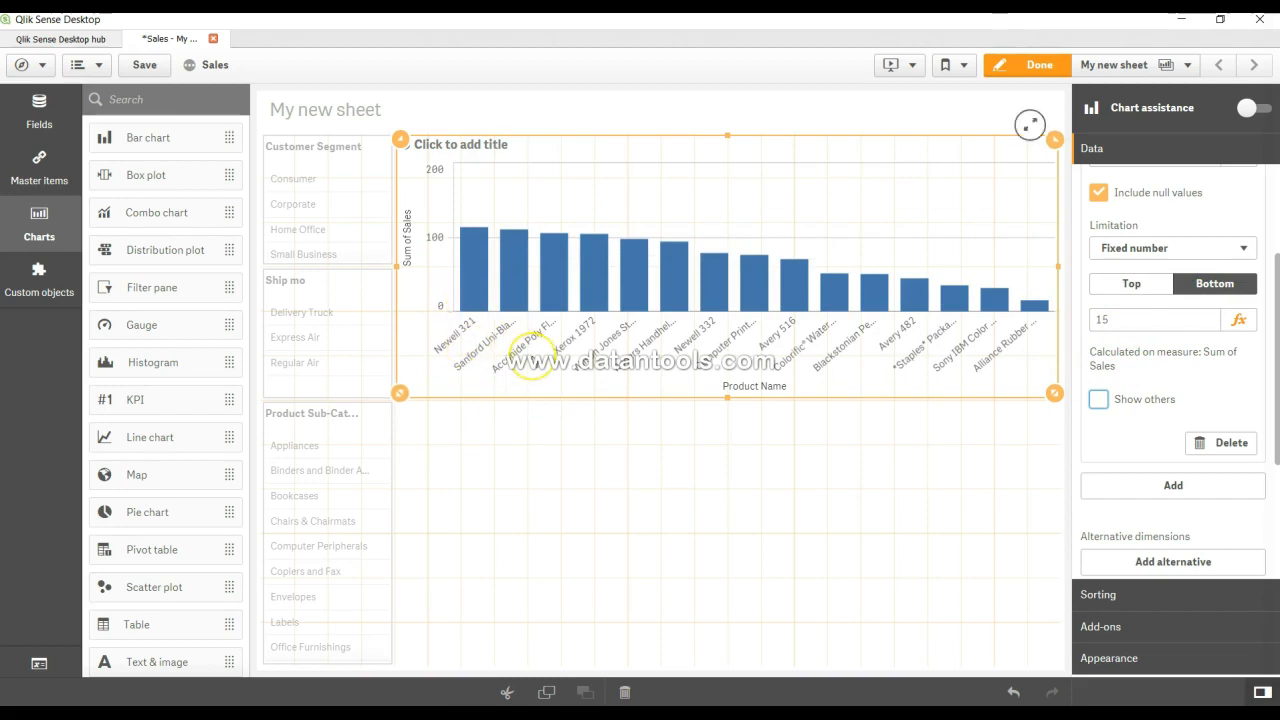
{"action": "left_click", "coordinate": [1122, 287]}
{"action": "left_click", "coordinate": [1202, 287]}
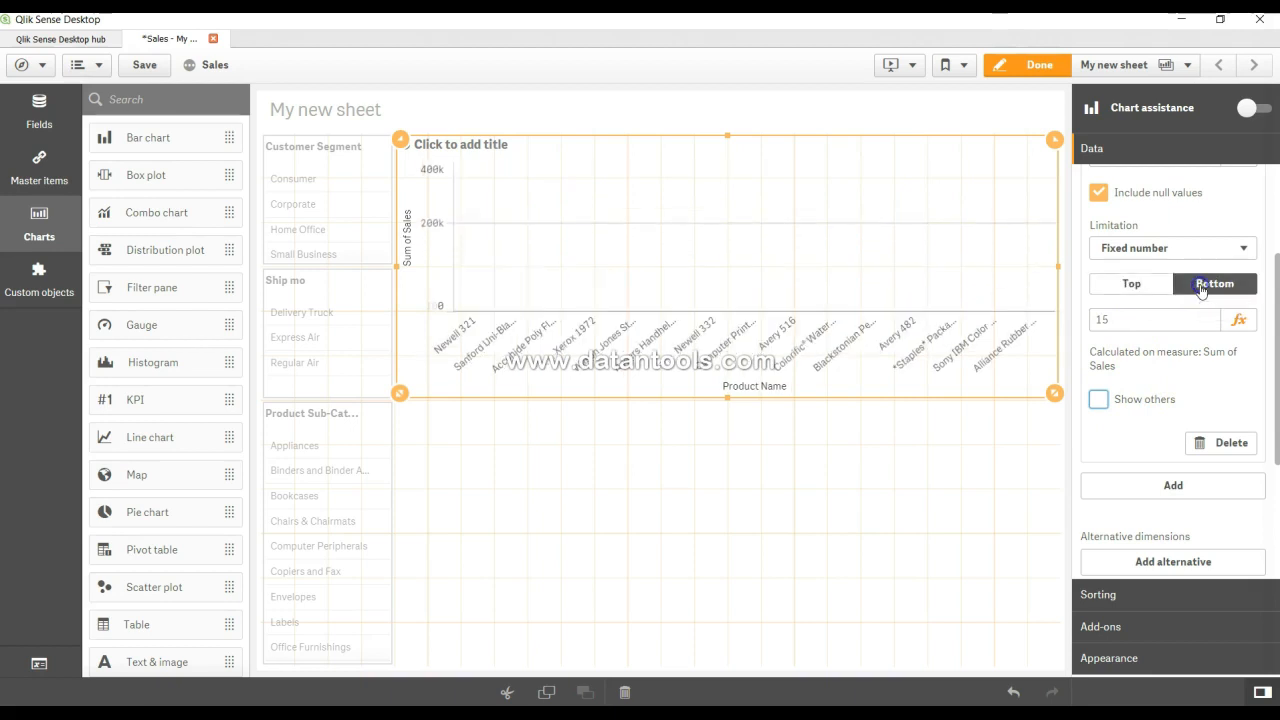
{"action": "left_click", "coordinate": [1133, 285]}
- Change the Product Name limitation to Exact value, keeping products with sales greater than or equal to 200000
{"action": "left_click", "coordinate": [1154, 249]}
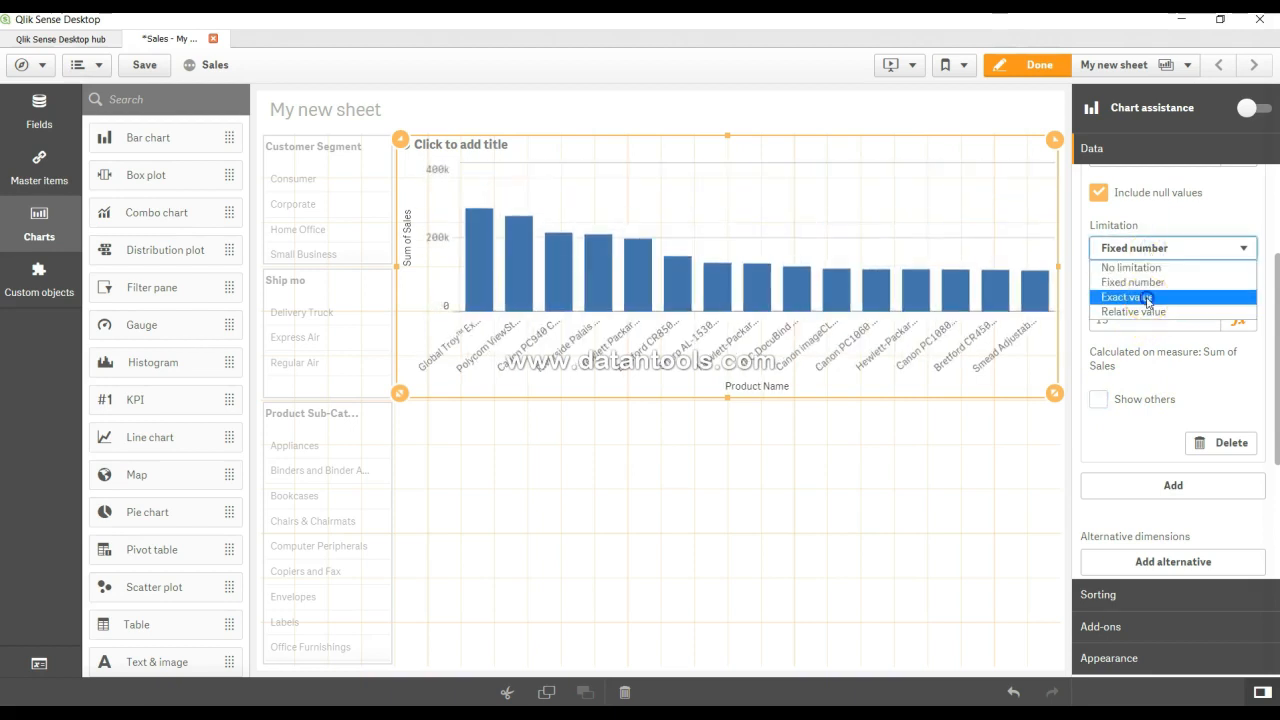
{"action": "left_click", "coordinate": [1147, 298]}
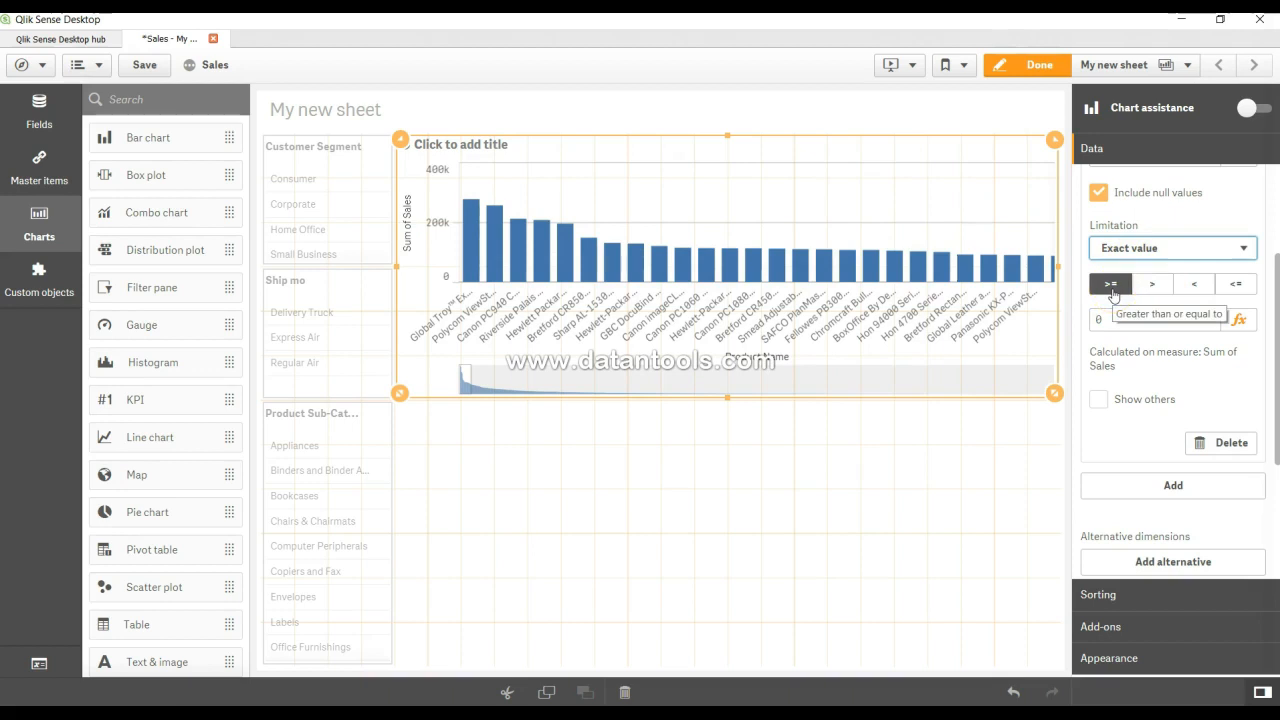
{"action": "left_click", "coordinate": [1113, 322]}
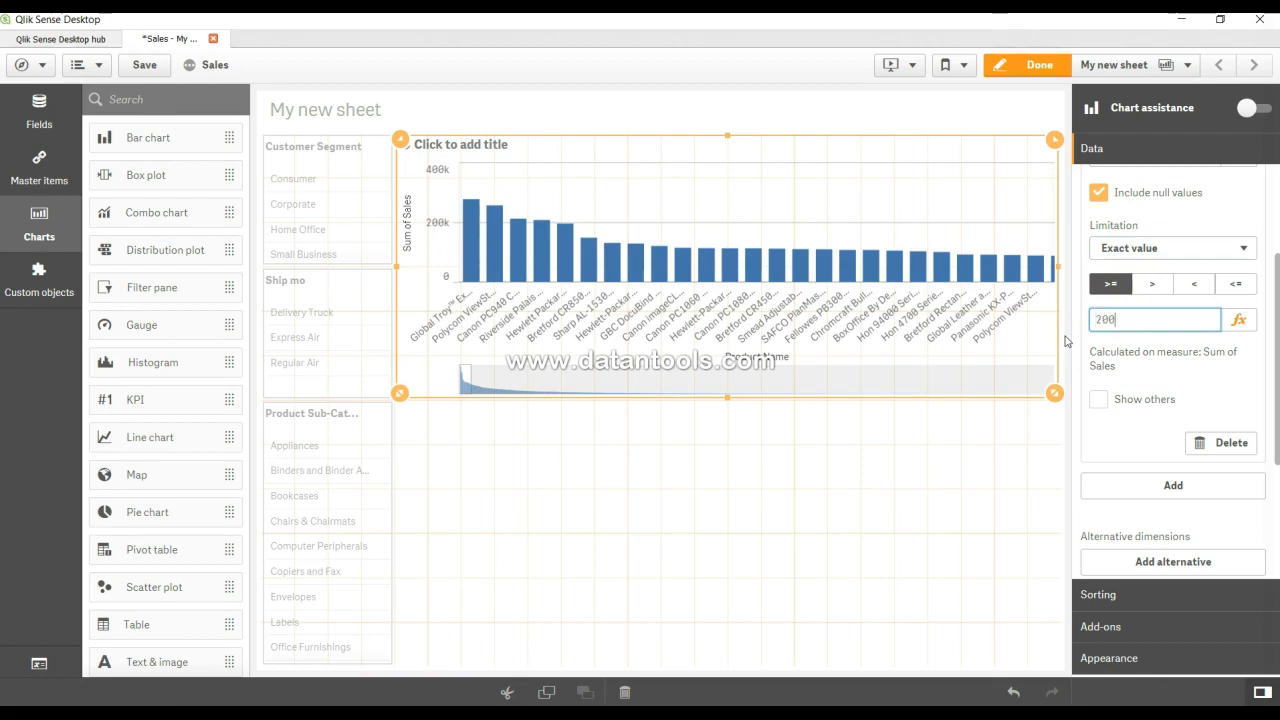
{"action": "key", "text": "Tab"}
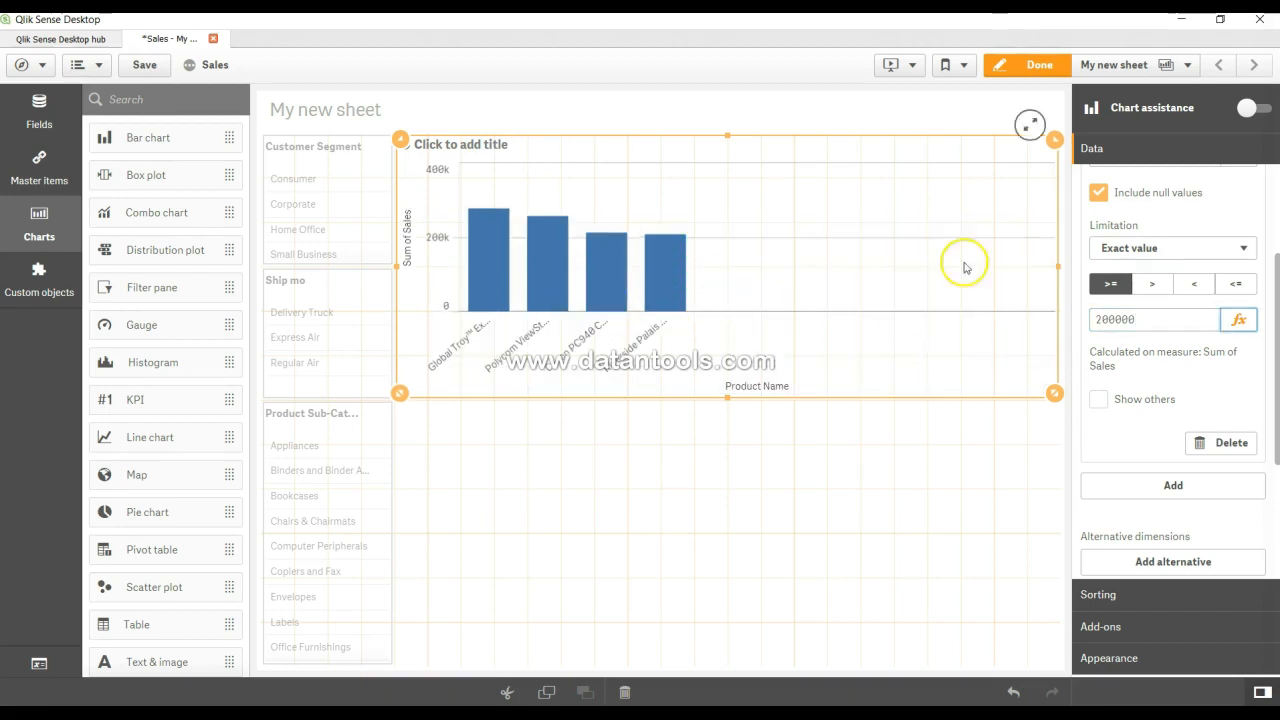
- Lower the exact-value threshold to 150000 and then to 100000
{"action": "double_click", "coordinate": [1145, 320]}
{"action": "type", "text": "15000"}
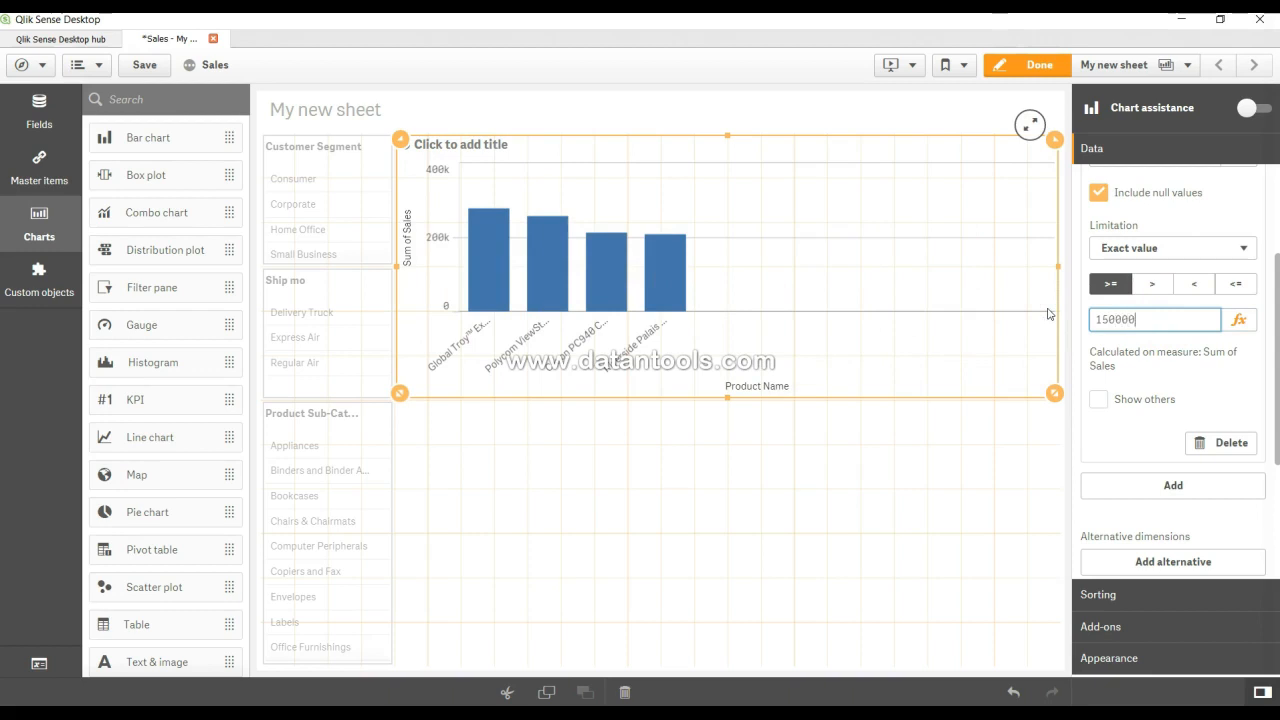
{"action": "key", "text": "Tab"}
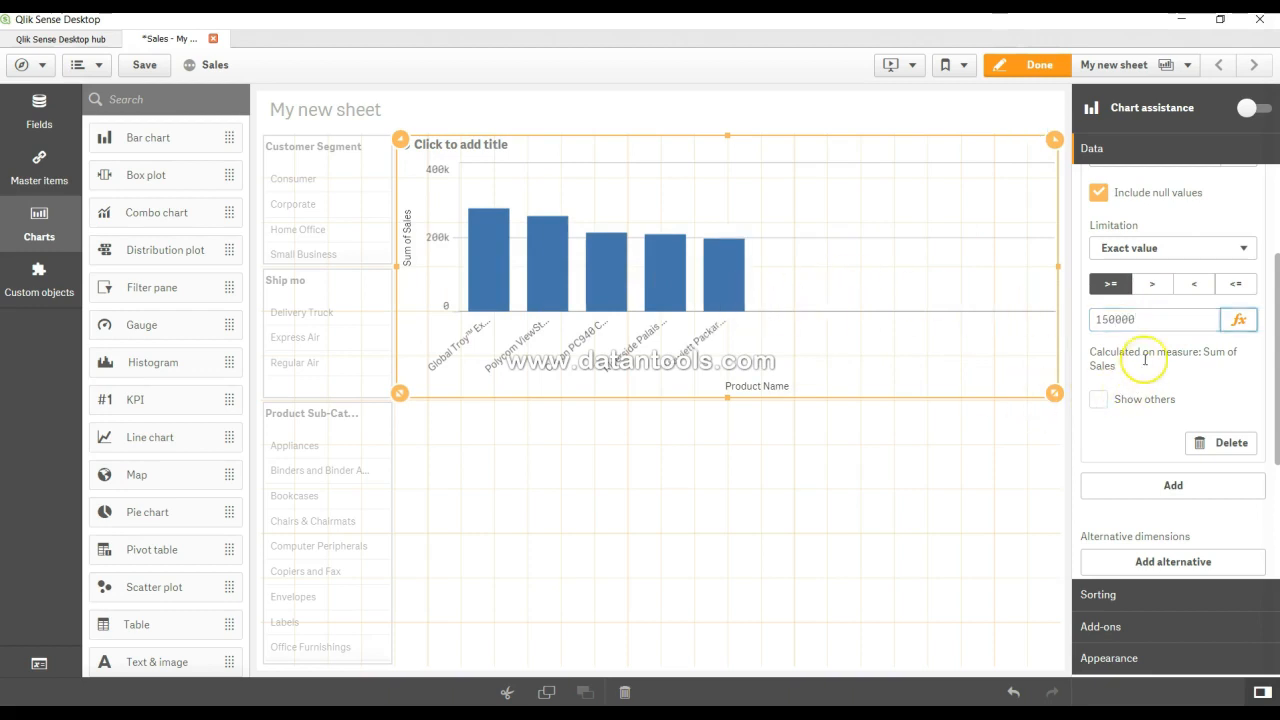
{"action": "left_click_drag", "start_coordinate": [1145, 320], "coordinate": [1086, 320]}
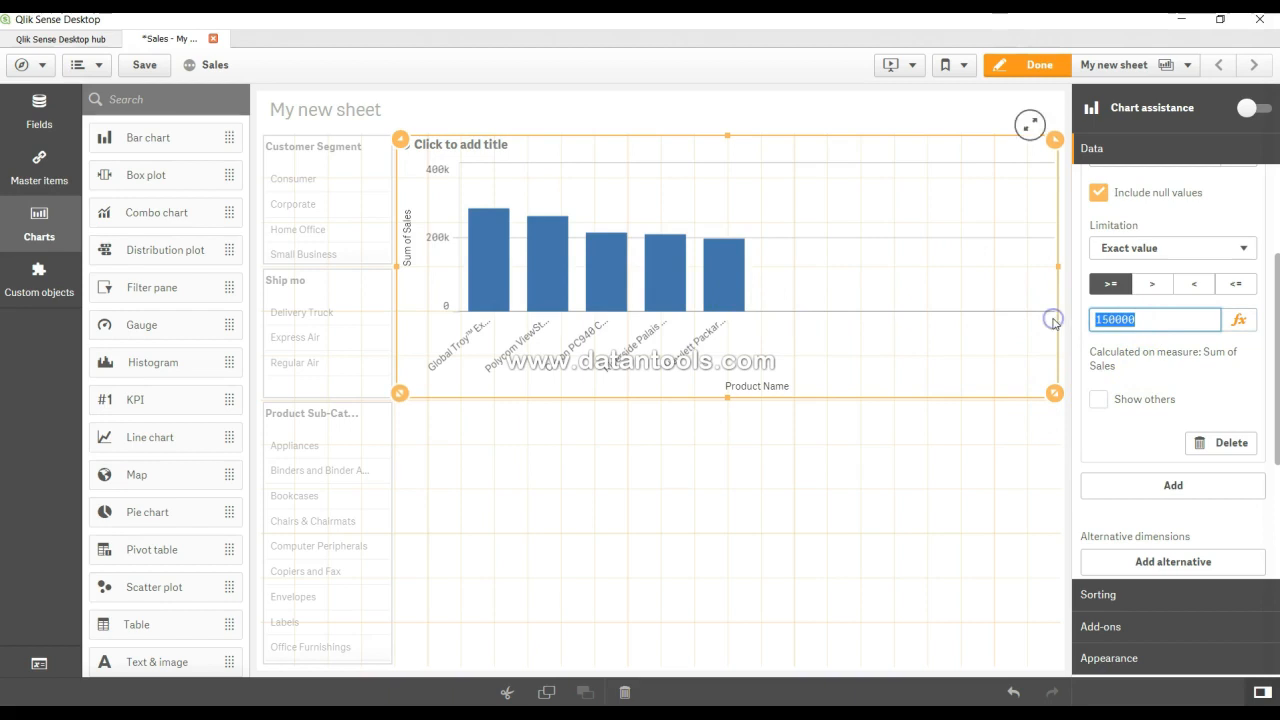
{"action": "type", "text": "1"}
{"action": "key", "text": "Tab"}
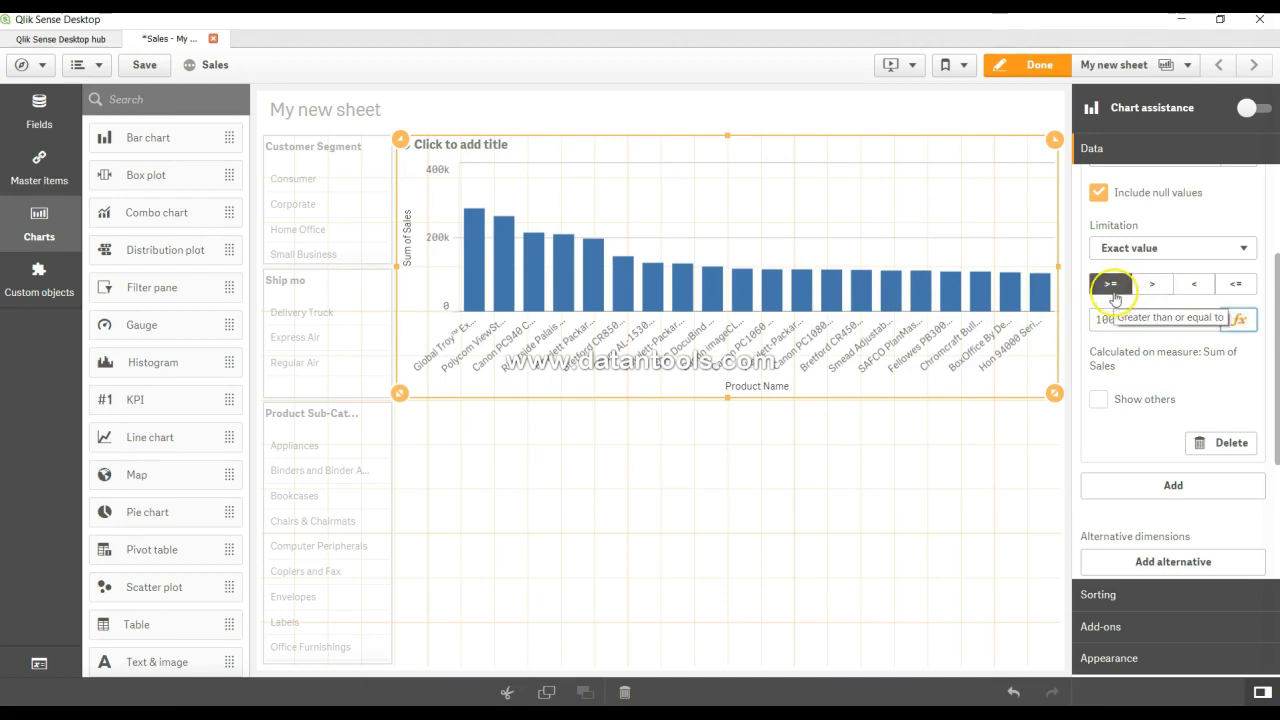
- Try the greater-than operator, then restrict the chart to products with sales less than 1000
{"action": "left_click", "coordinate": [1152, 284]}
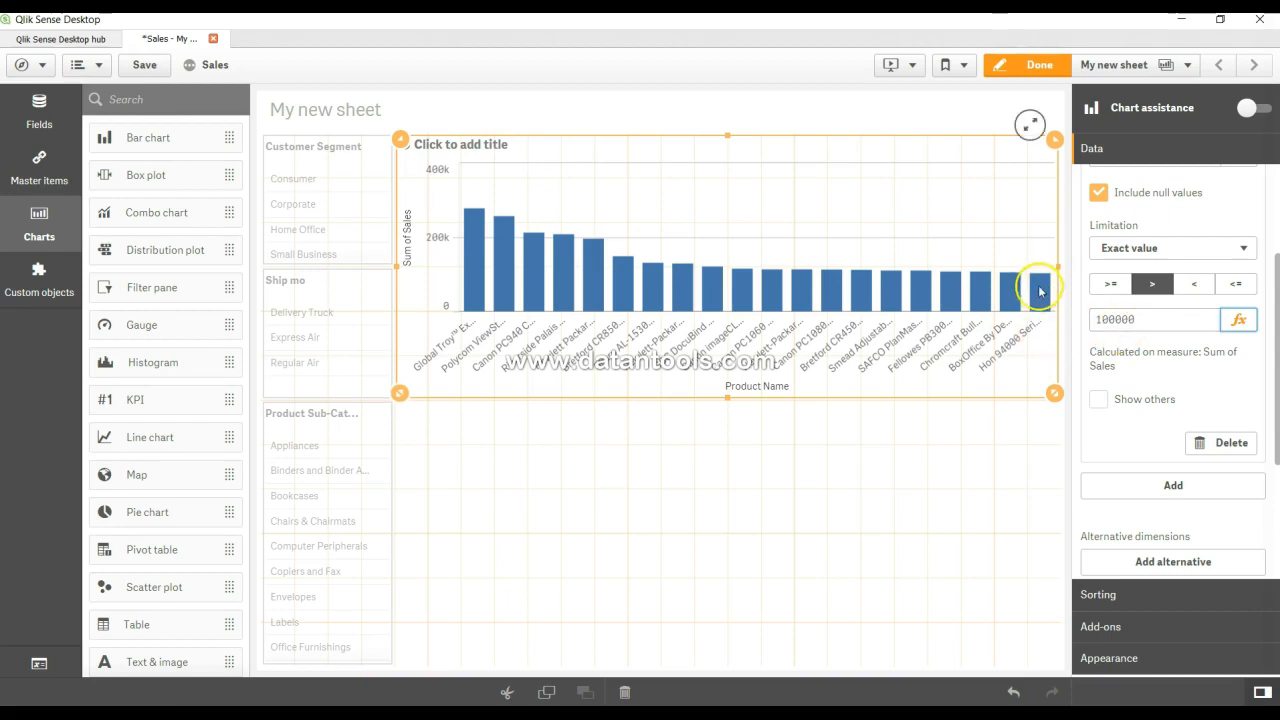
{"action": "left_click", "coordinate": [1195, 287]}
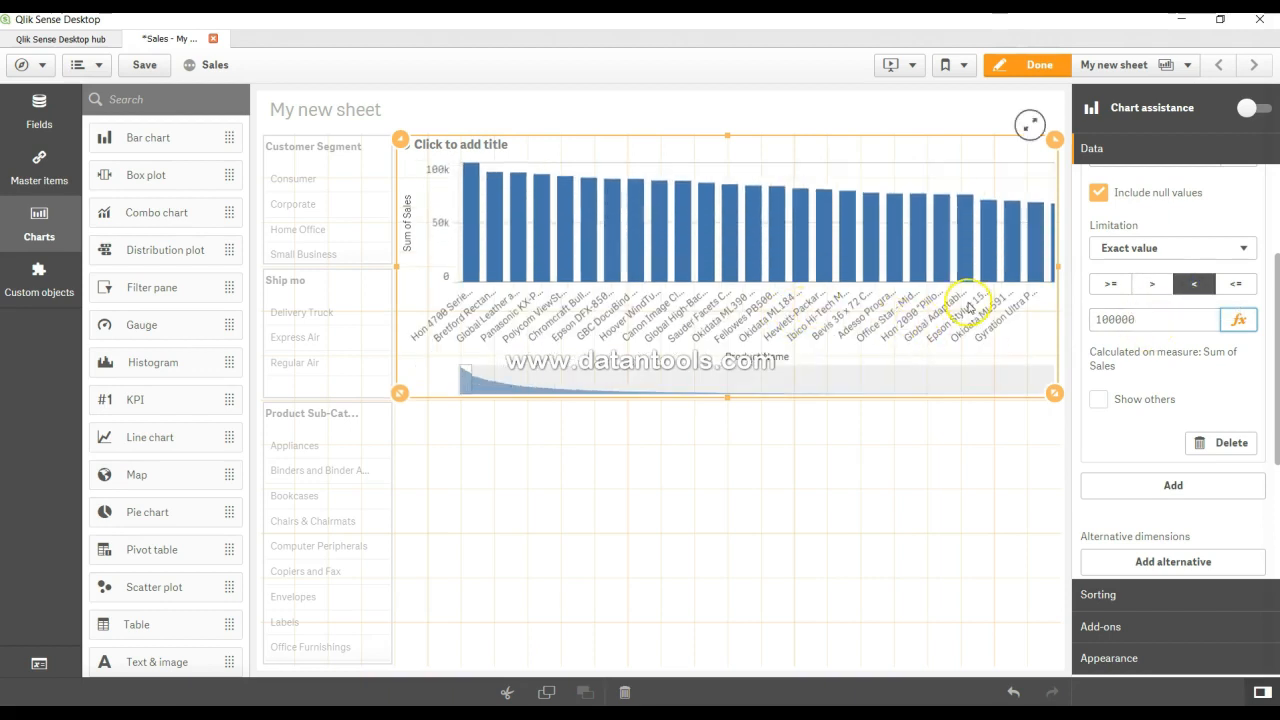
{"action": "left_click_drag", "start_coordinate": [1115, 320], "coordinate": [980, 314]}
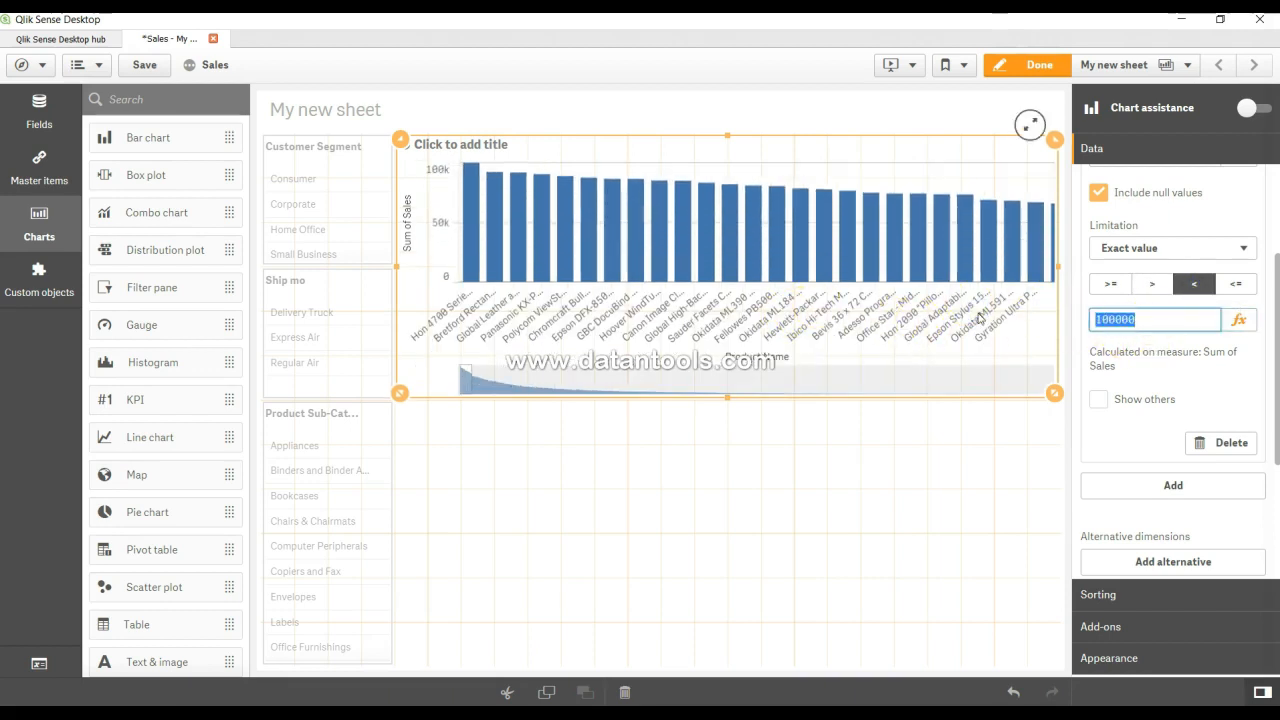
{"action": "type", "text": "10"}
{"action": "key", "text": "Tab"}
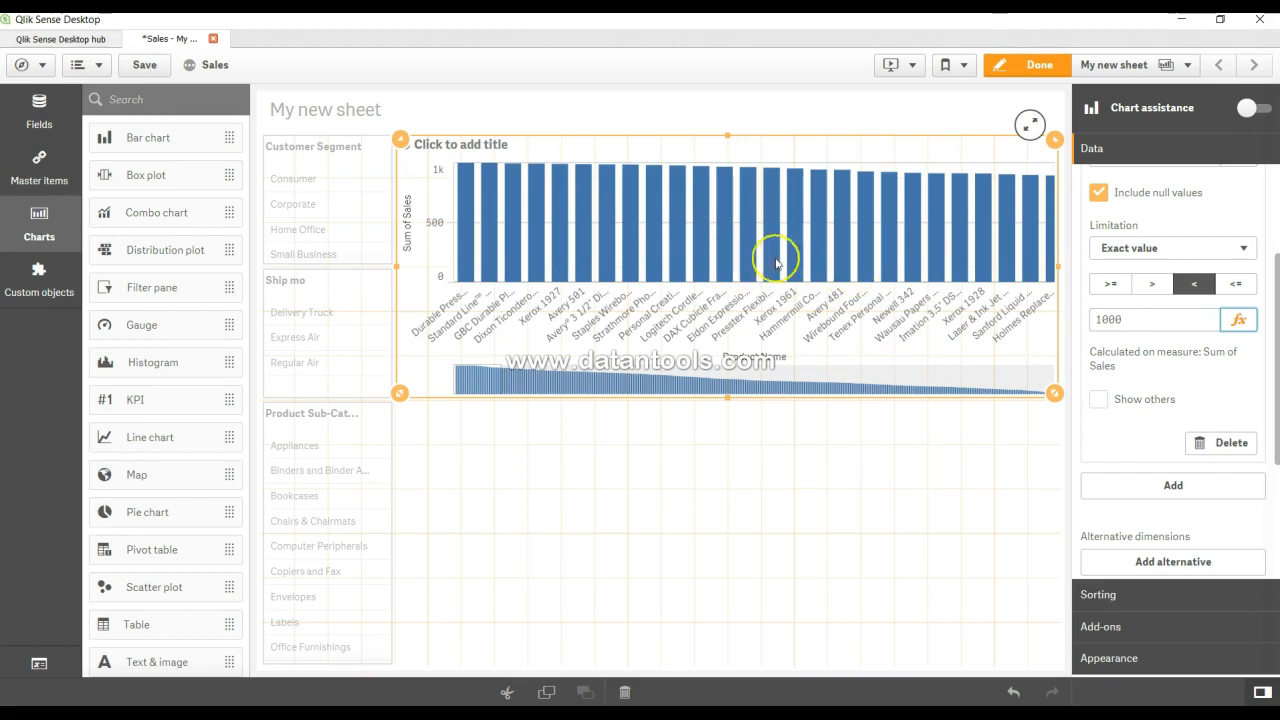
- Set the Product Name limitation to Relative value, greater than or equal to 3%
{"action": "left_click_drag", "start_coordinate": [1153, 324], "coordinate": [1054, 320]}
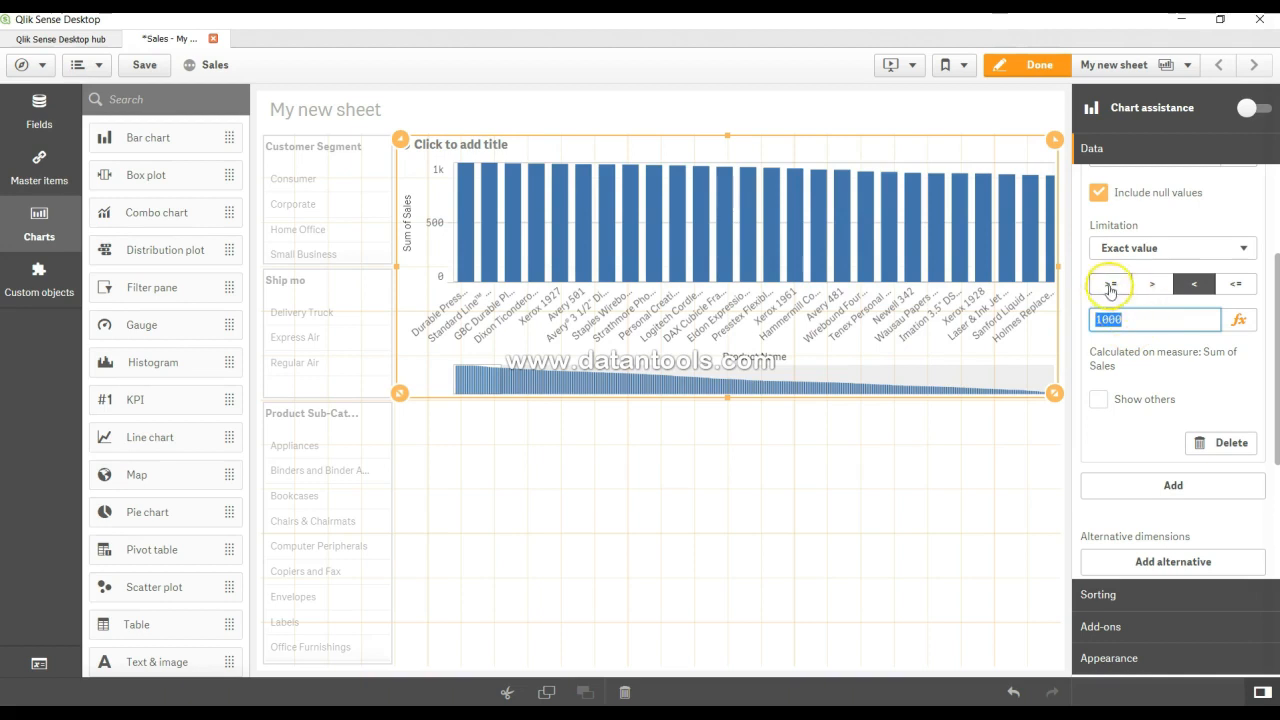
{"action": "left_click", "coordinate": [1113, 285]}
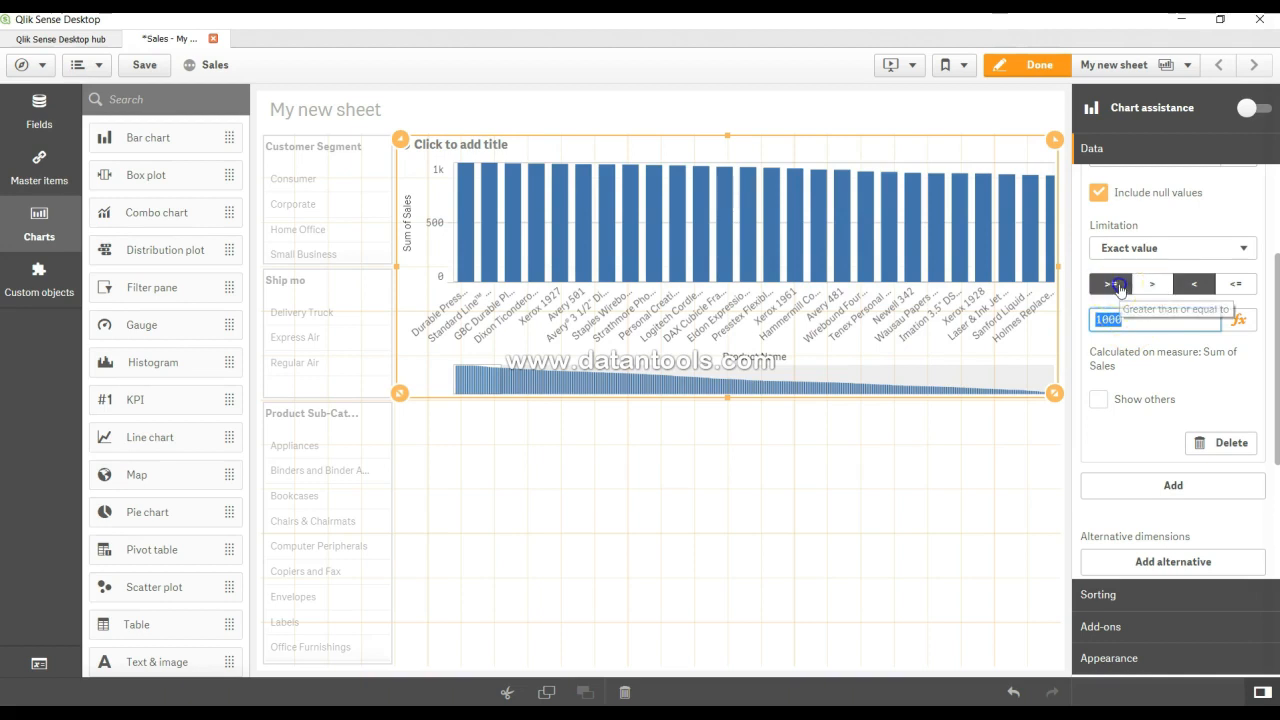
{"action": "left_click", "coordinate": [1118, 250]}
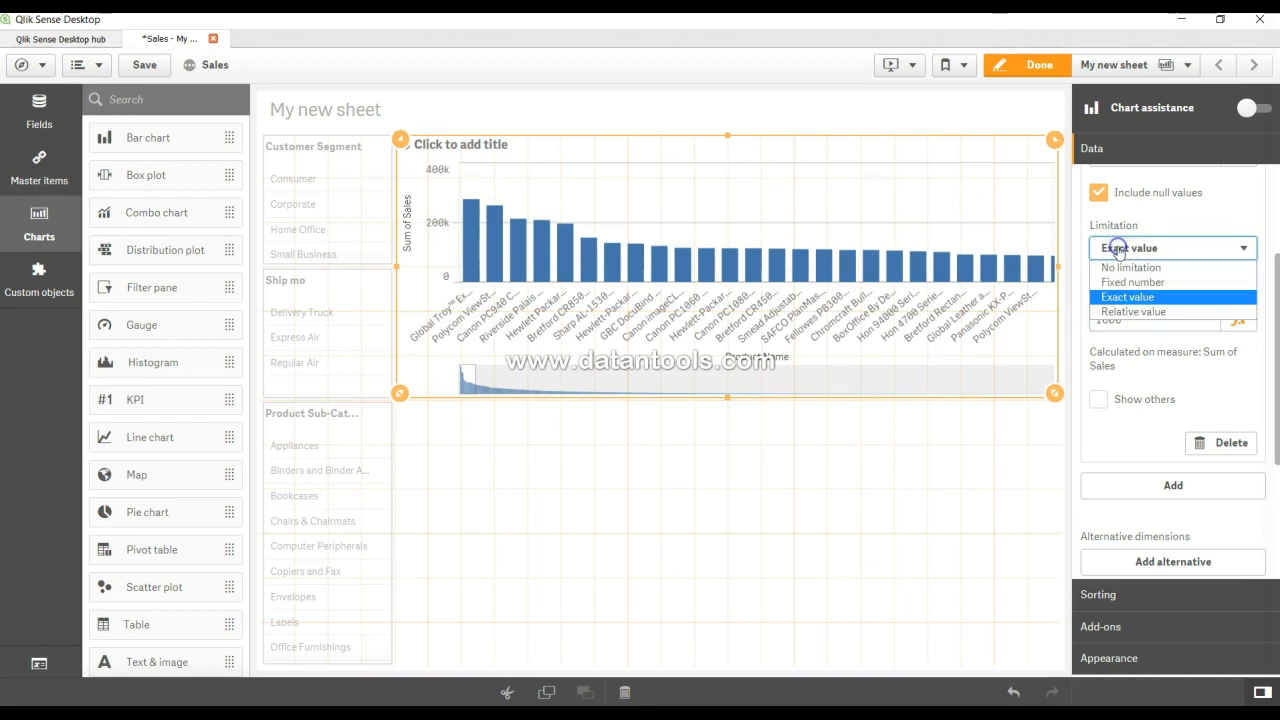
{"action": "left_click", "coordinate": [1128, 312]}
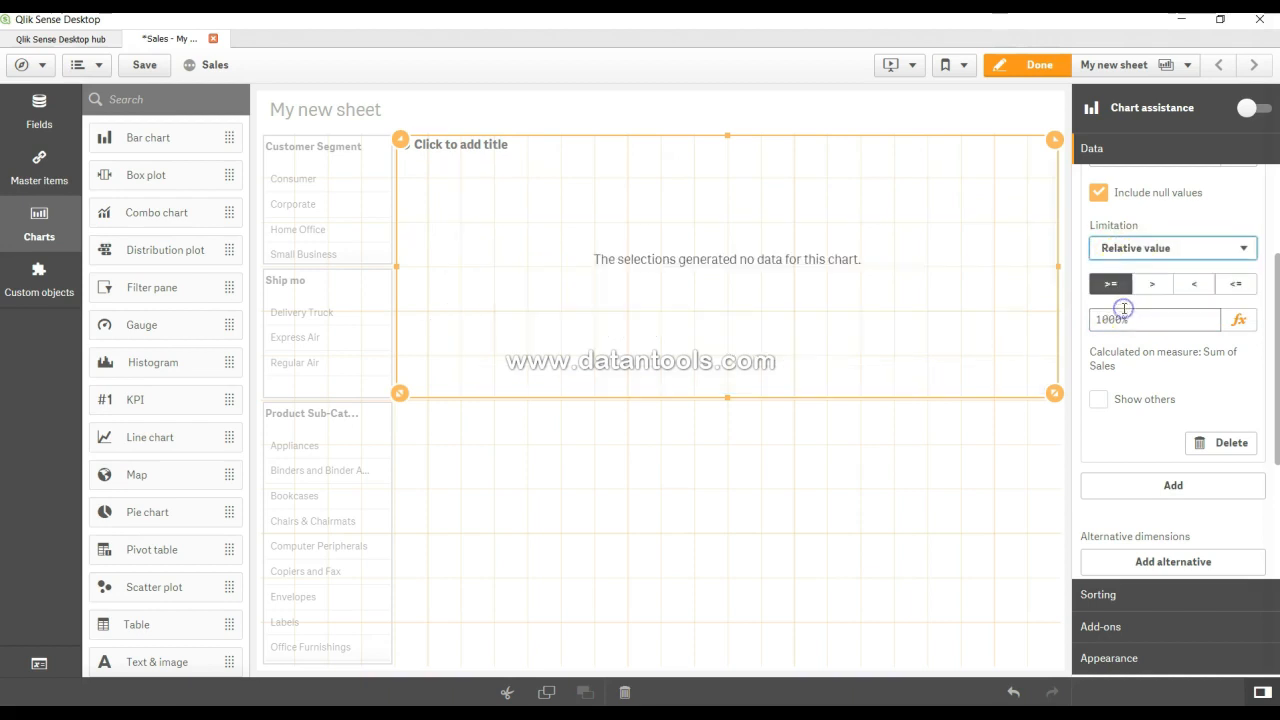
{"action": "left_click_drag", "start_coordinate": [1136, 318], "coordinate": [1077, 328]}
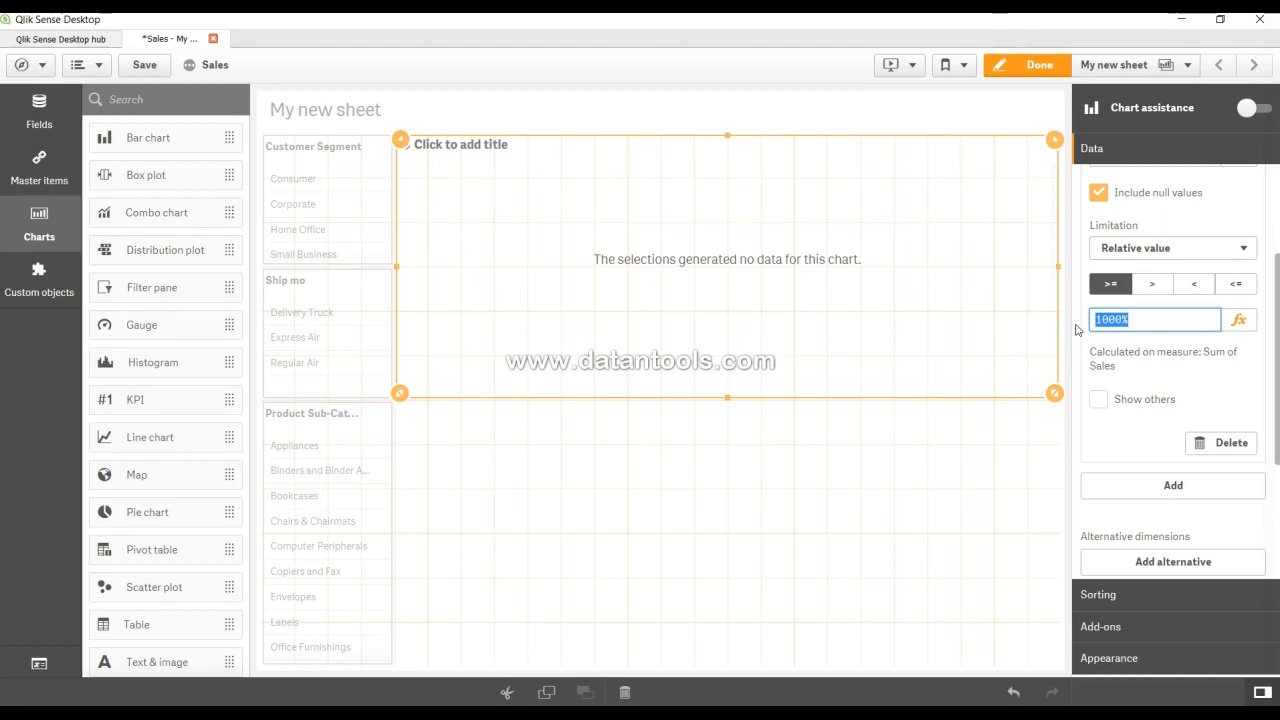
{"action": "type", "text": "3"}
{"action": "key", "text": "Tab"}
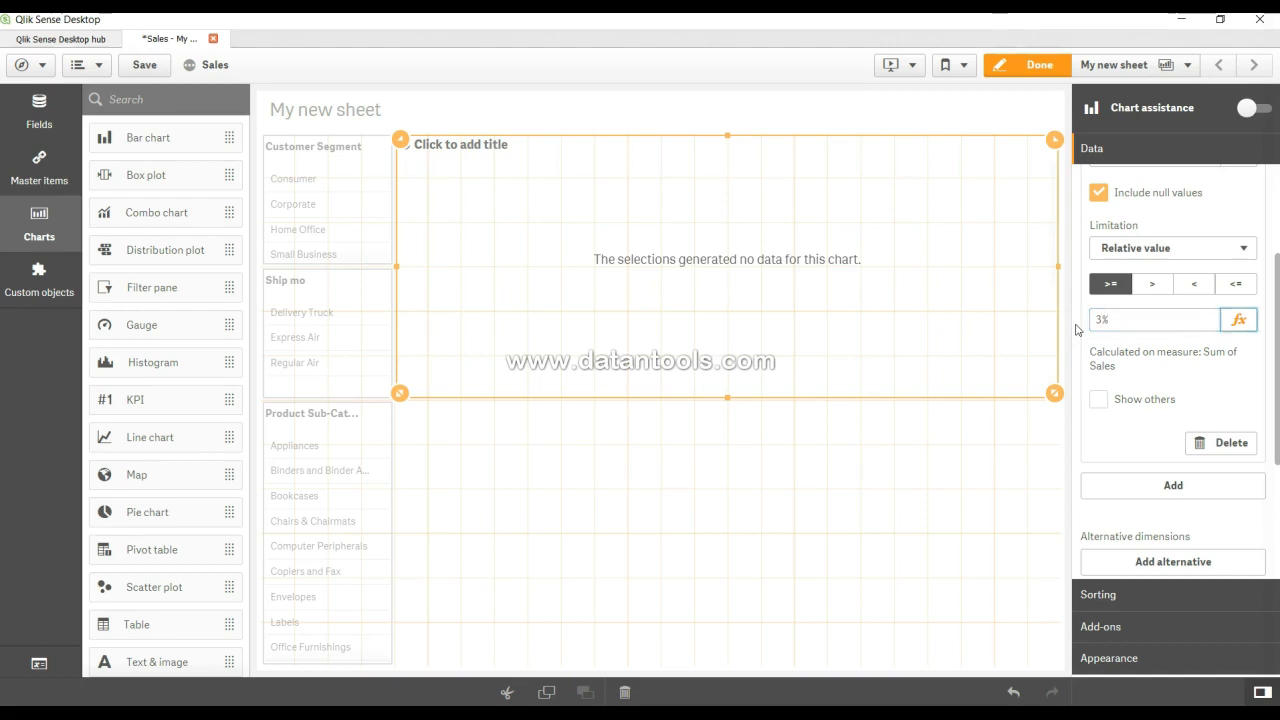
- Reduce the relative-value threshold to 1% and then to .8%
{"action": "left_click", "coordinate": [1125, 320]}
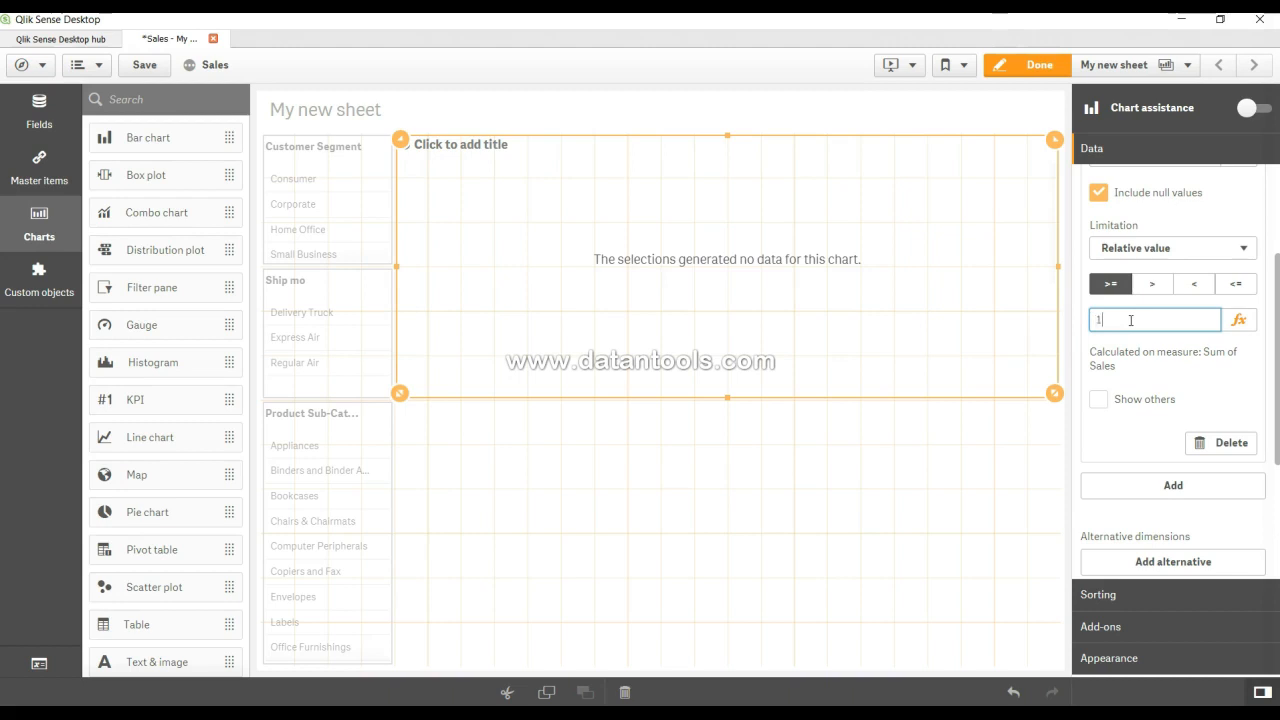
{"action": "key", "text": "Tab"}
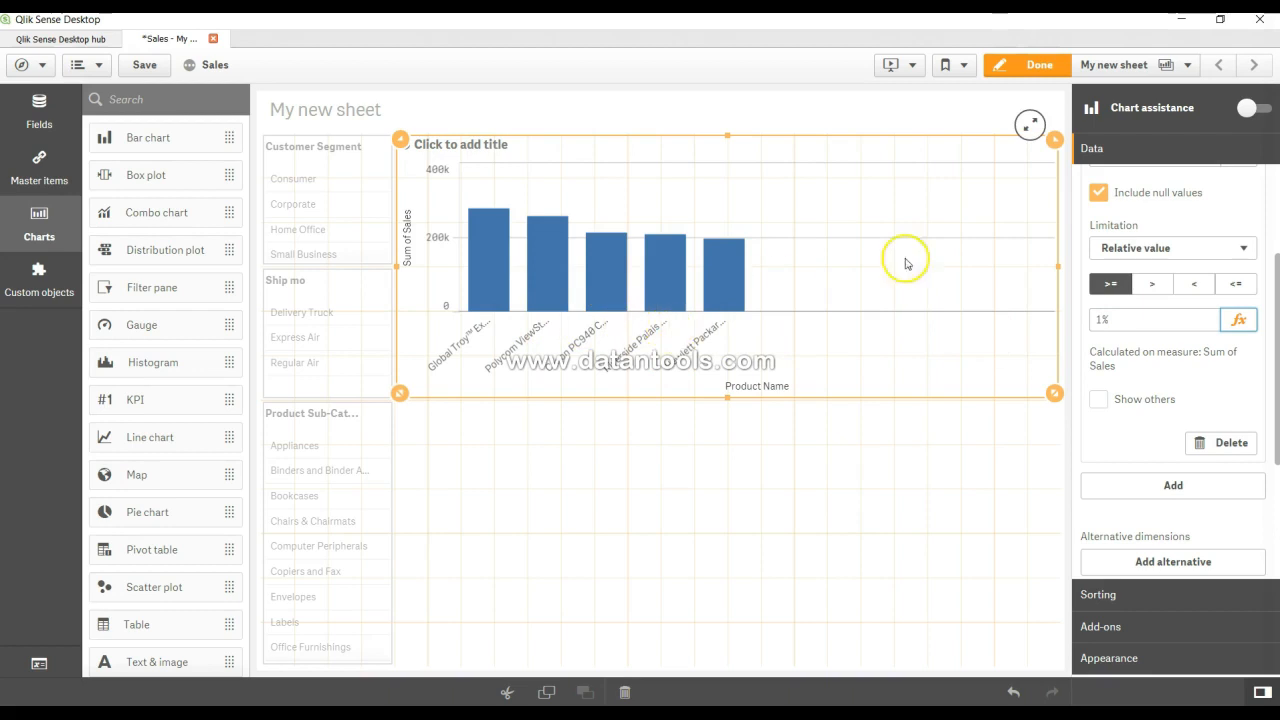
{"action": "left_click_drag", "start_coordinate": [1101, 320], "coordinate": [1084, 321]}
{"action": "type", "text": ".8"}
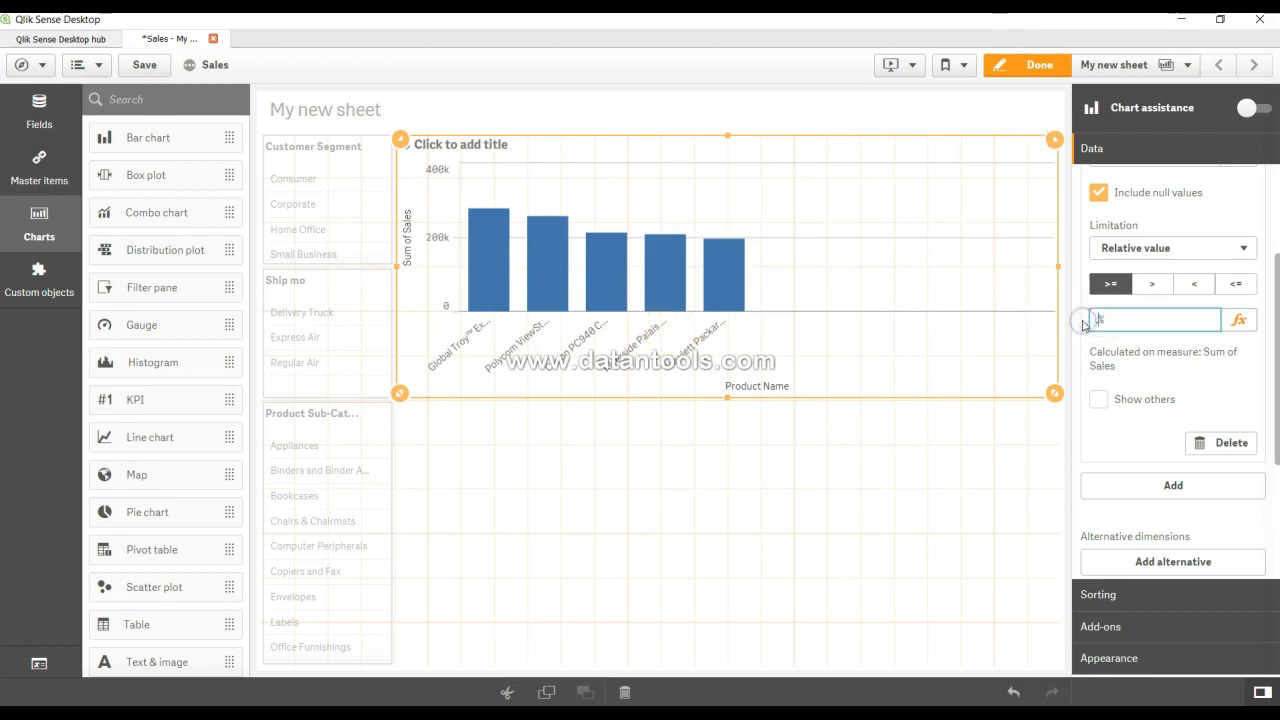
{"action": "key", "text": "Tab"}
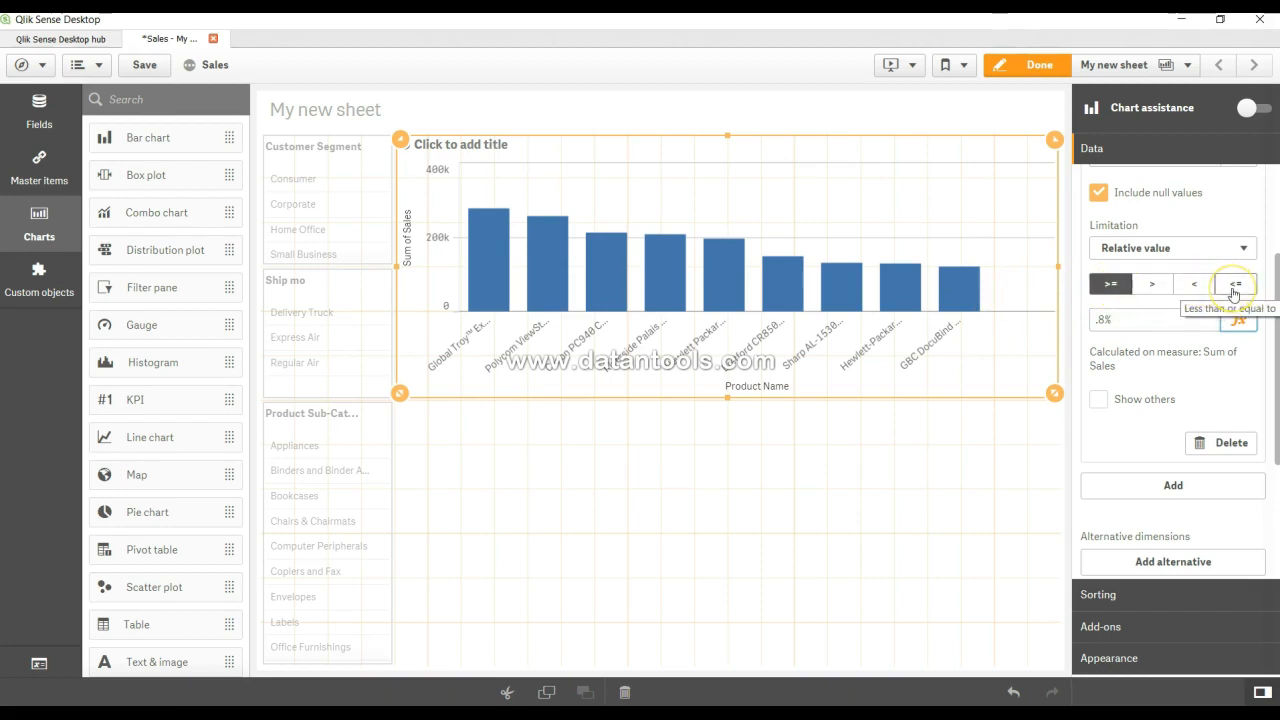
{"action": "left_click", "coordinate": [1099, 401]}
{"action": "left_click", "coordinate": [1099, 400]}
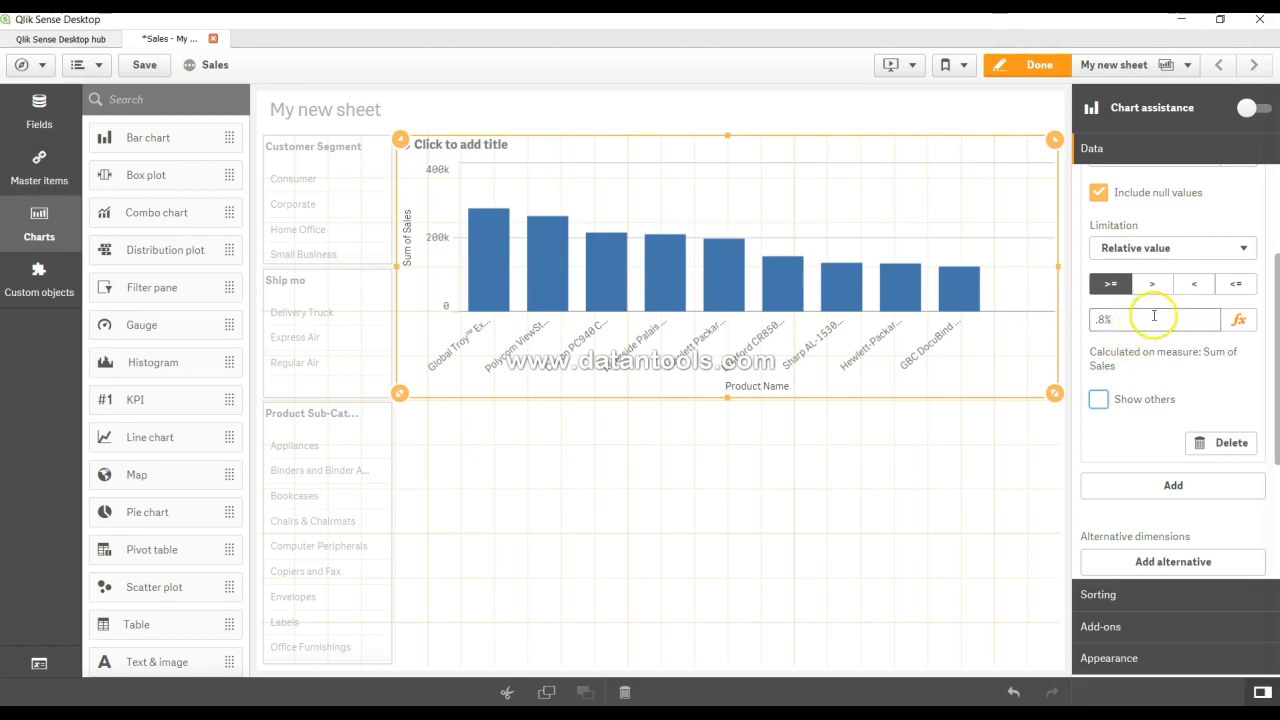
{"action": "left_click", "coordinate": [1160, 249]}
{"action": "left_click", "coordinate": [1165, 258]}
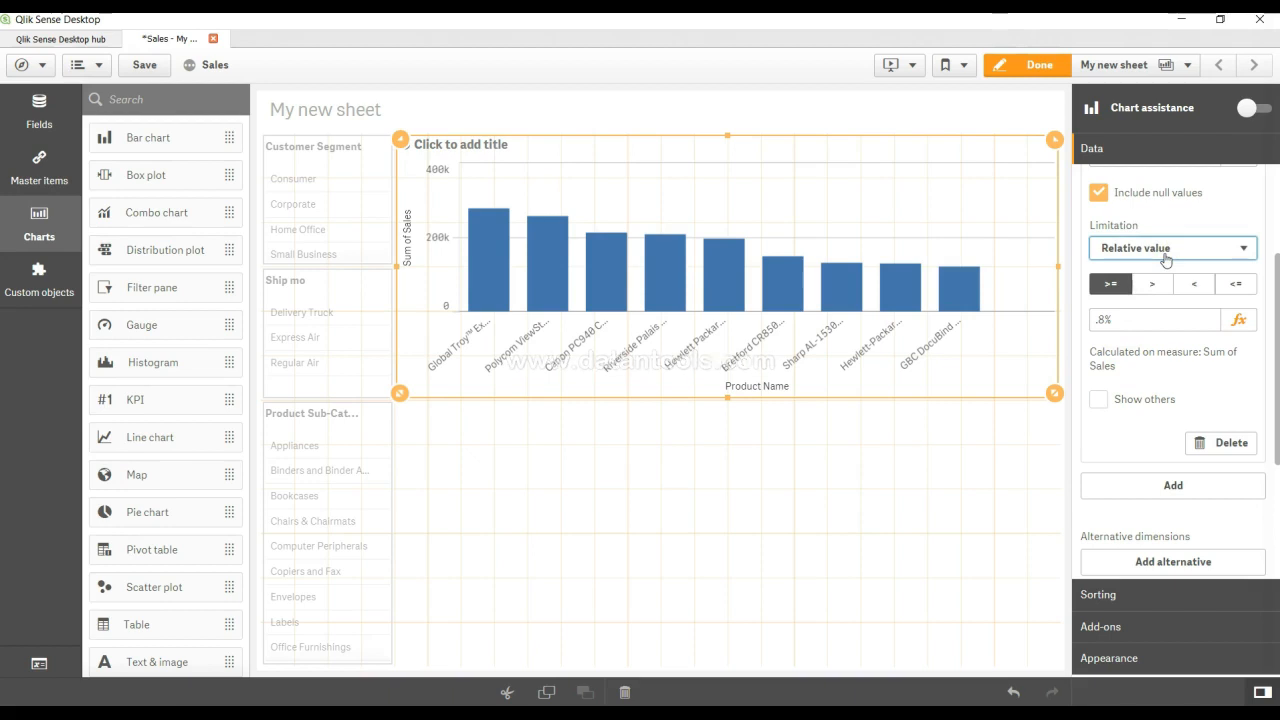
- Place an empty bar chart in the free sheet area below the Product Name chart
{"action": "left_click", "coordinate": [287, 645]}
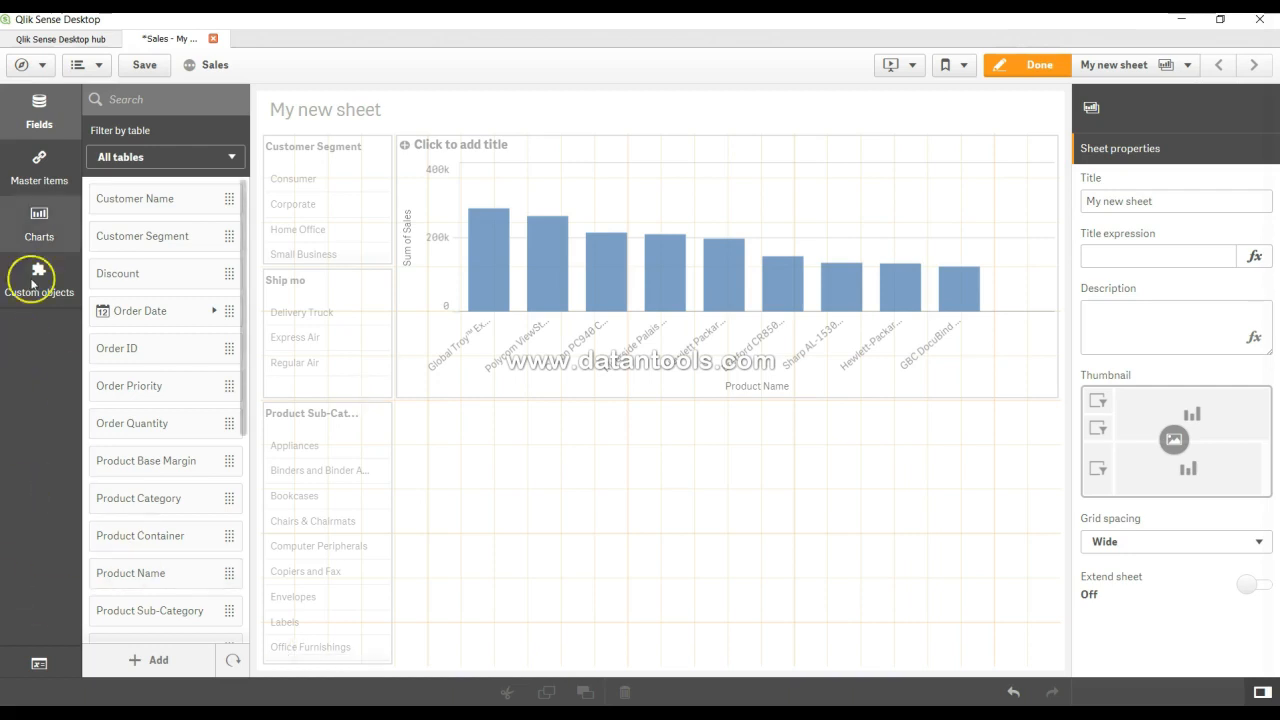
{"action": "left_click", "coordinate": [34, 222]}
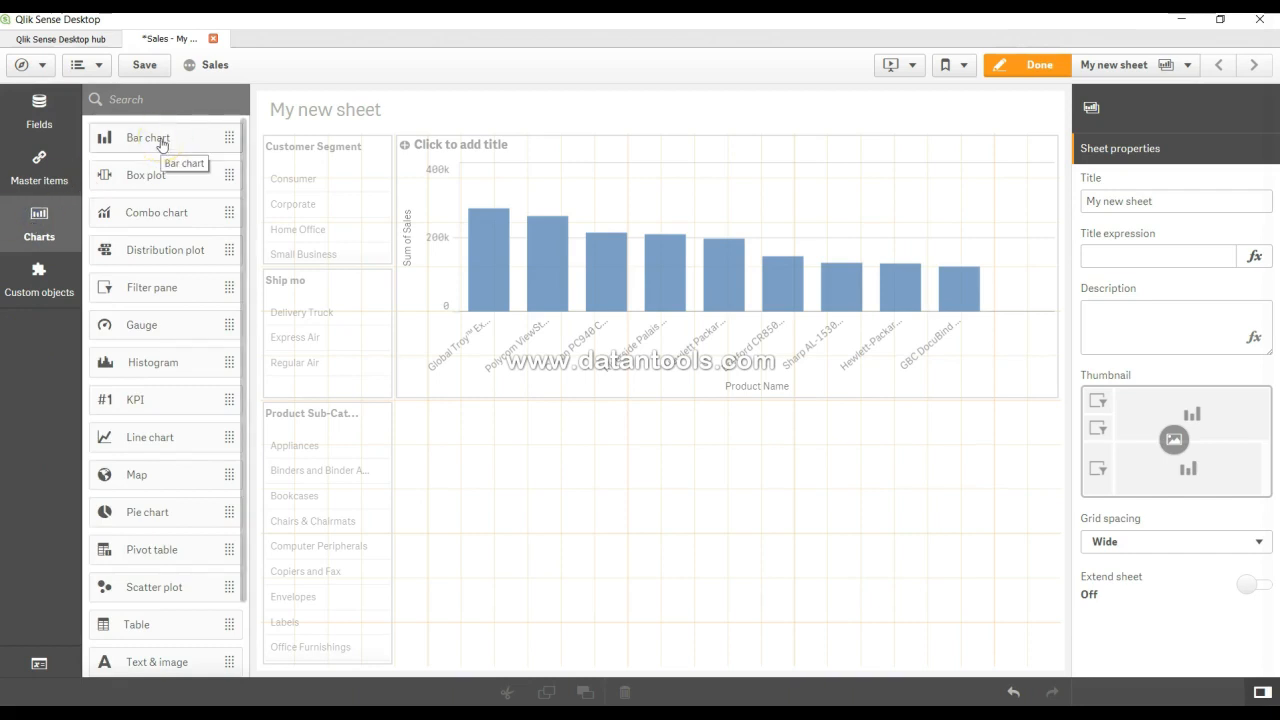
{"action": "left_click_drag", "start_coordinate": [161, 145], "coordinate": [631, 531]}
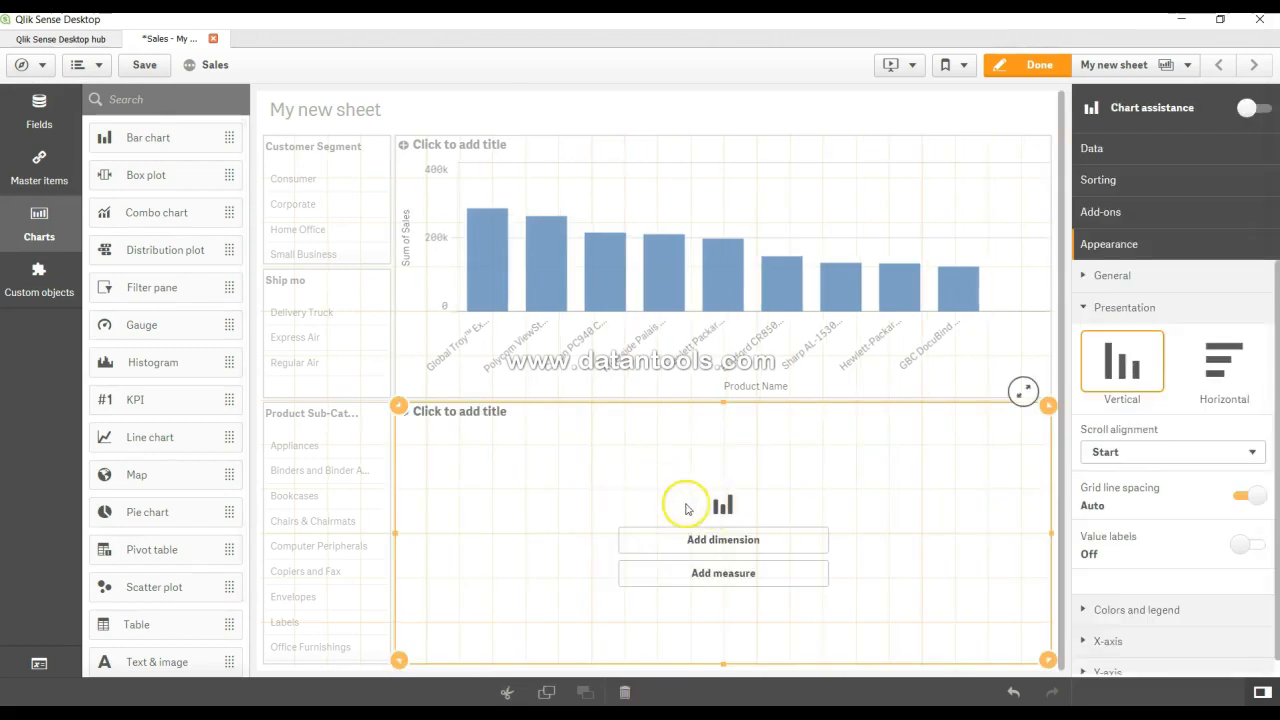
- Give the lower bar chart the Customer Segment dimension and the Sum of Sales master measure
{"action": "left_click", "coordinate": [722, 540]}
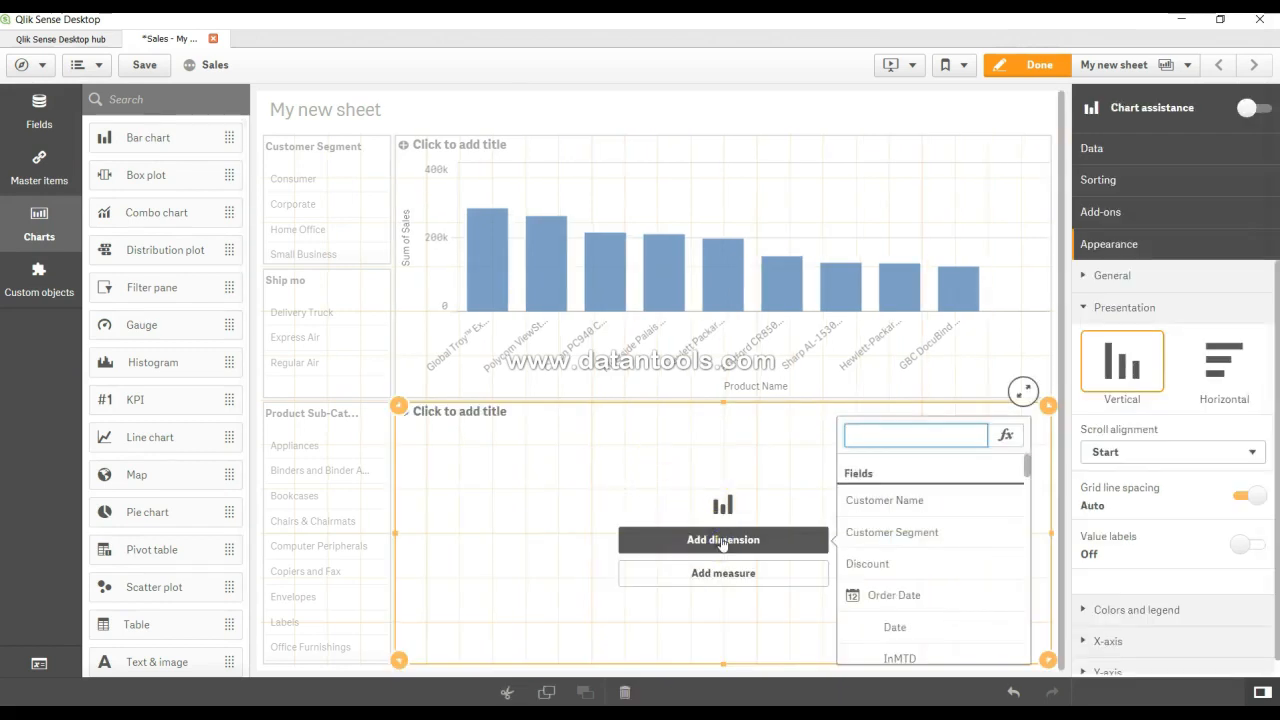
{"action": "left_click_drag", "start_coordinate": [920, 534], "coordinate": [923, 537]}
{"action": "left_click", "coordinate": [786, 573]}
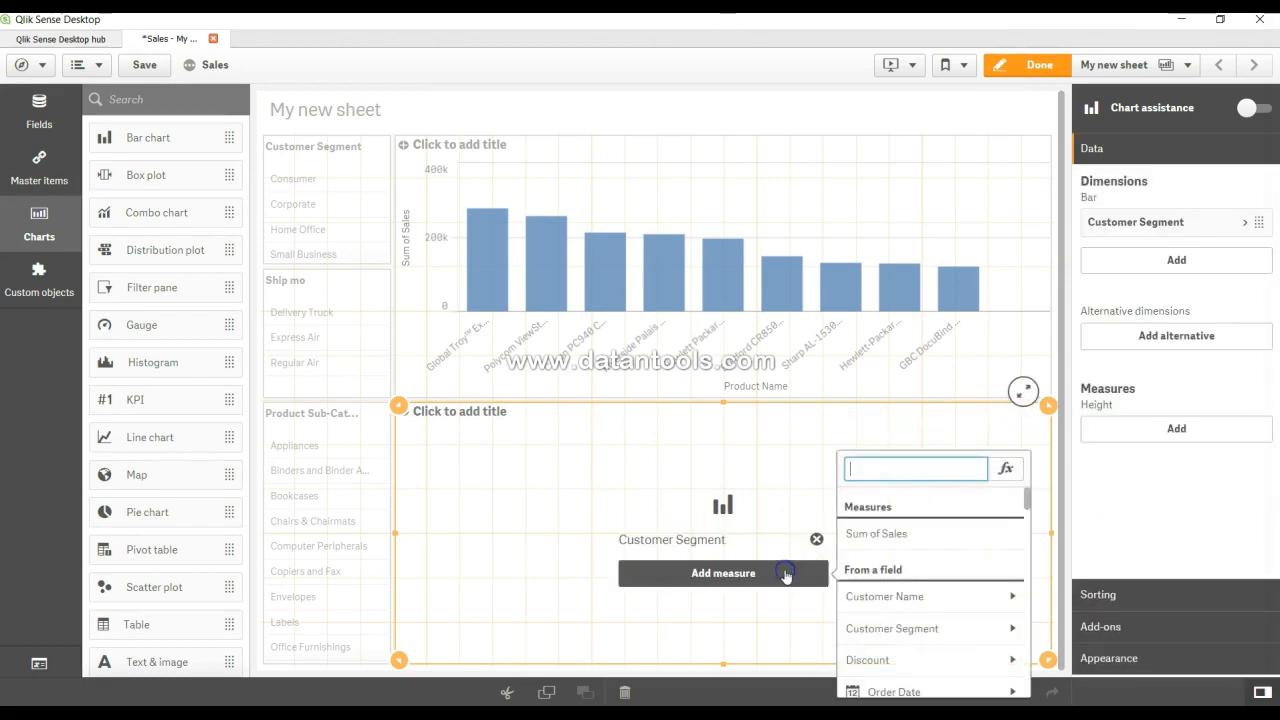
{"action": "left_click", "coordinate": [876, 535]}
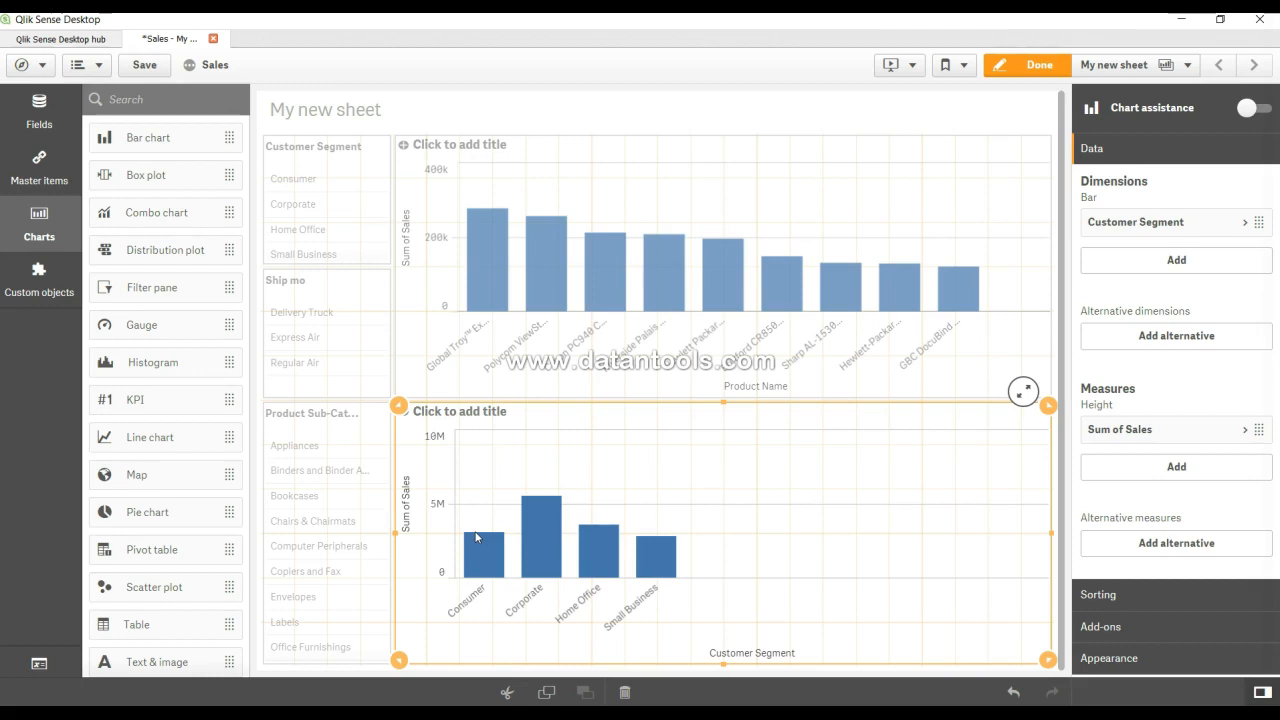
- Add the Product Category field as a second dimension to the lower bar chart
{"action": "left_click", "coordinate": [47, 111]}
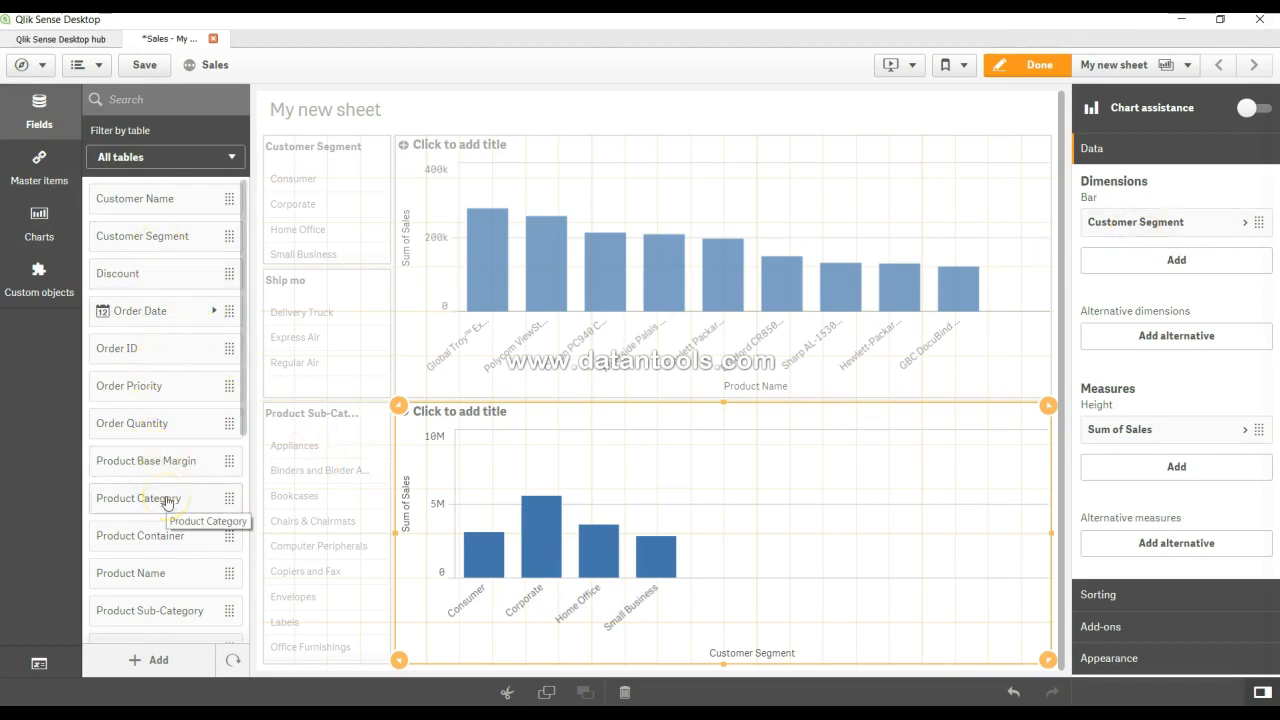
{"action": "left_click_drag", "start_coordinate": [167, 502], "coordinate": [552, 520]}
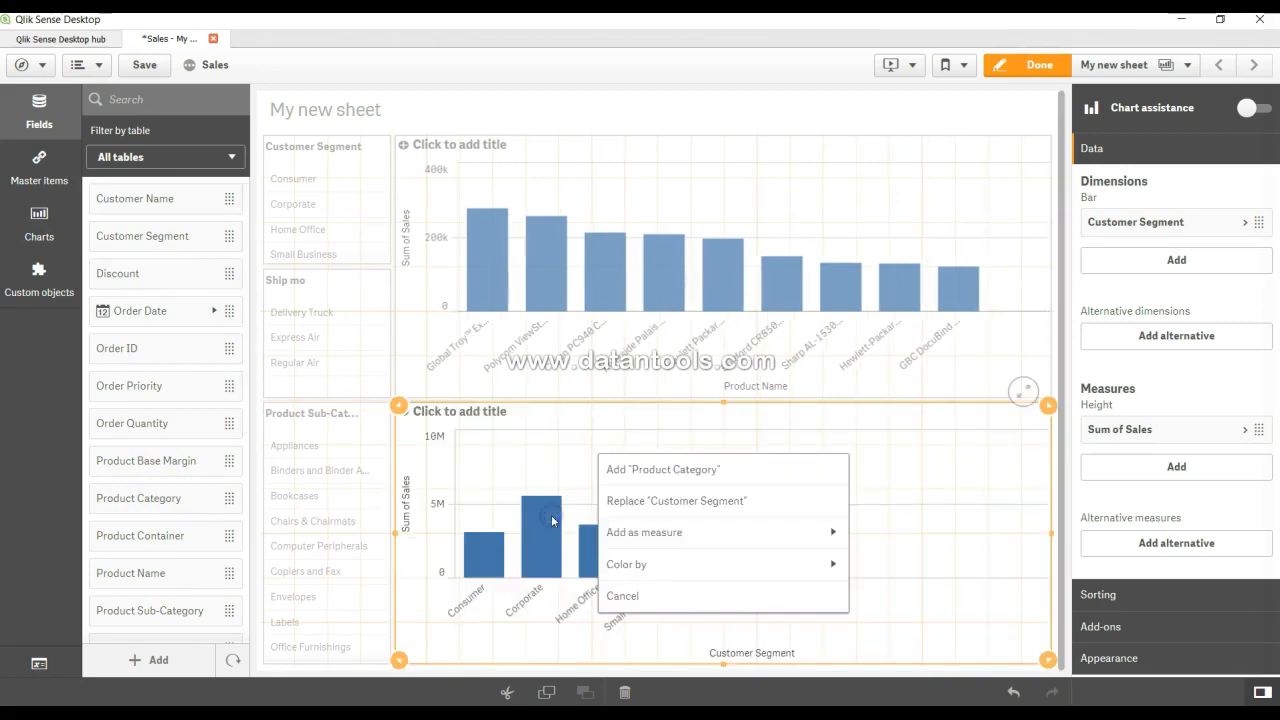
{"action": "left_click", "coordinate": [632, 472]}
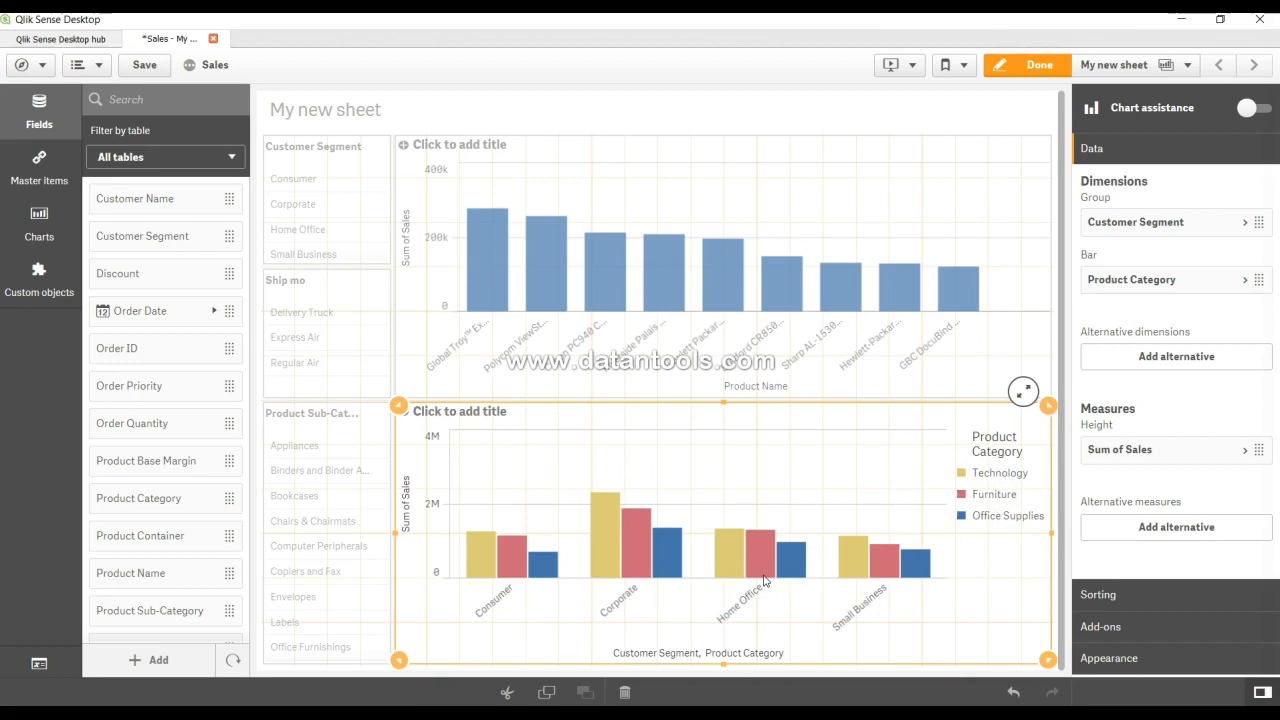
- Present the lower bar chart as stacked, horizontal bars and turn its value labels on
{"action": "left_click", "coordinate": [1110, 661]}
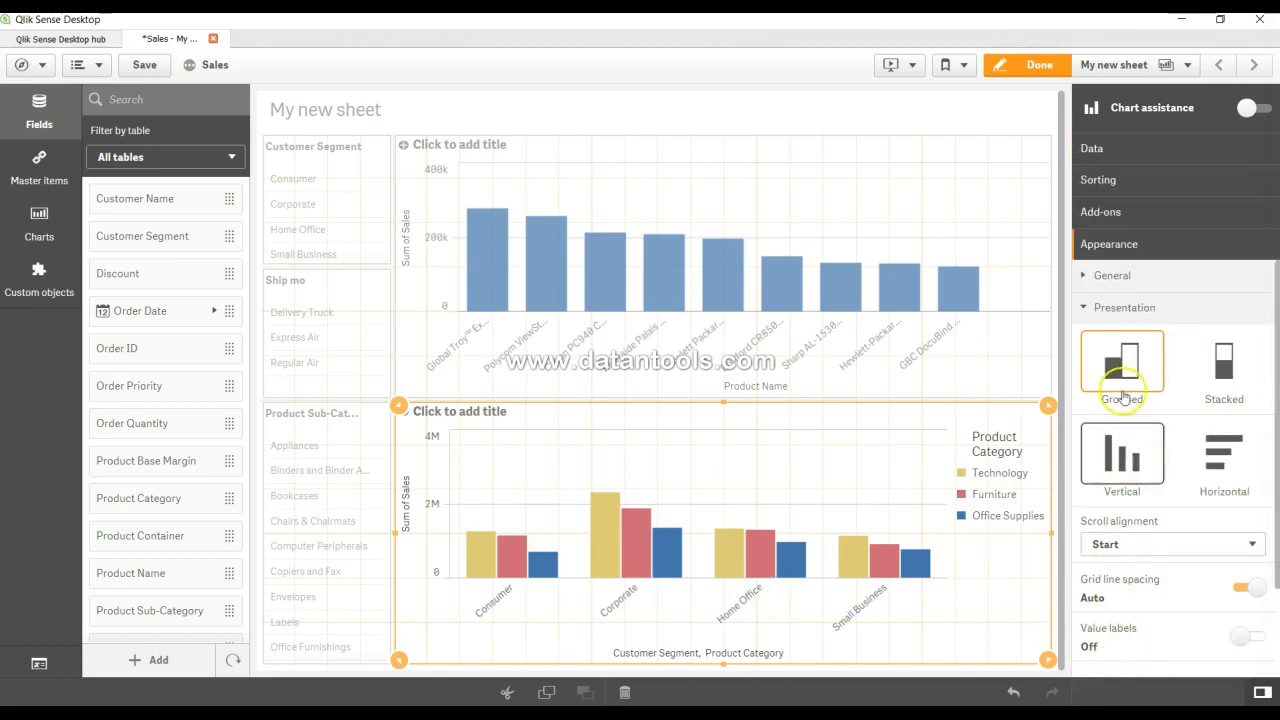
{"action": "left_click", "coordinate": [1208, 378]}
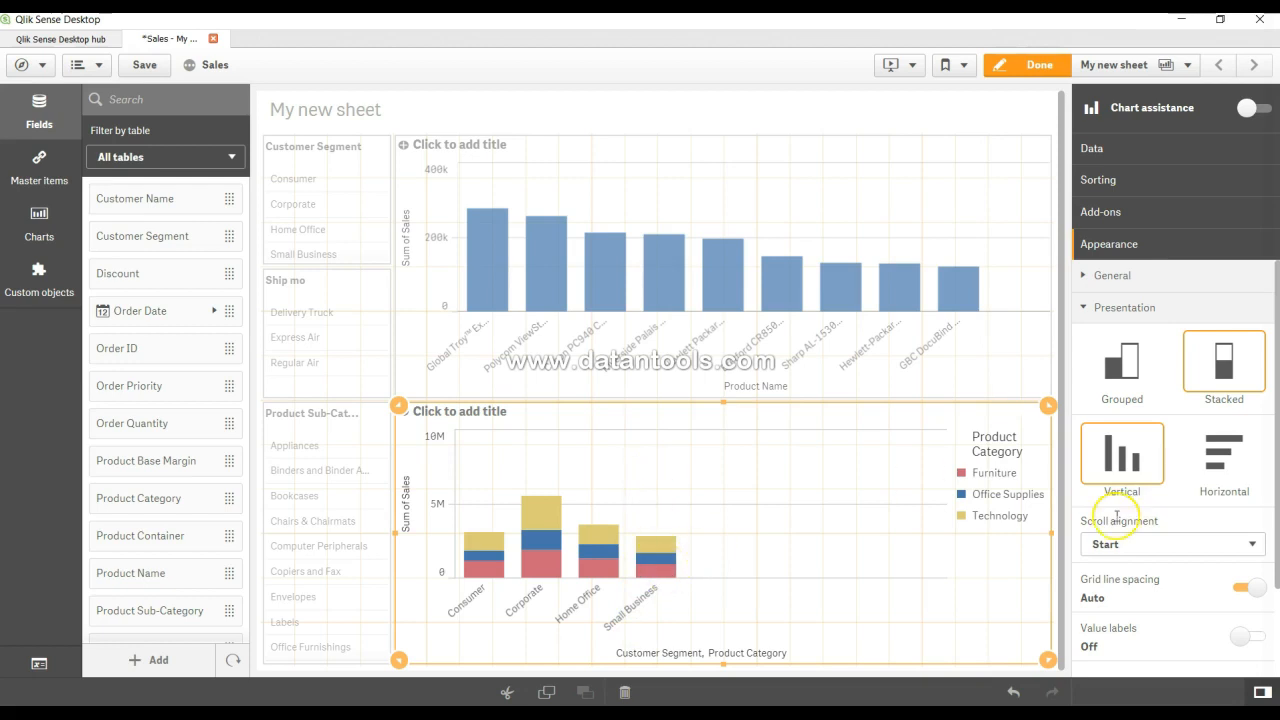
{"action": "left_click", "coordinate": [1230, 458]}
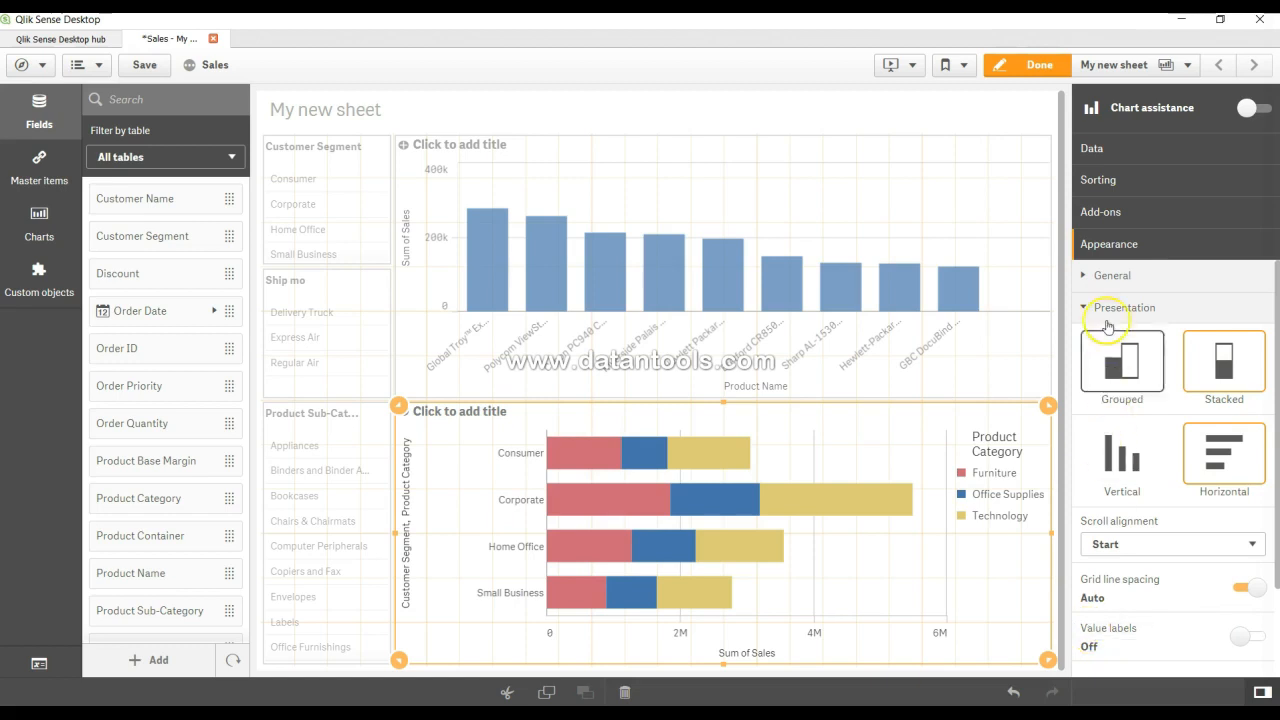
{"action": "left_click", "coordinate": [1262, 640]}
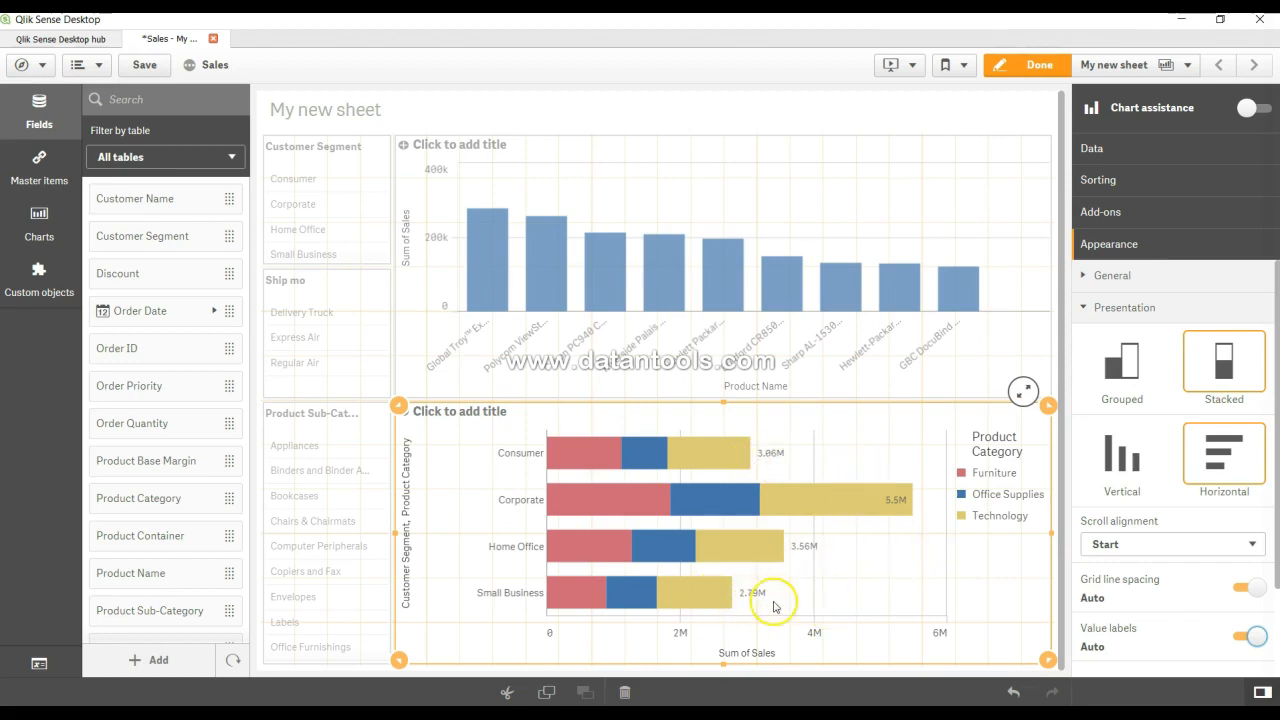
{"action": "left_click", "coordinate": [1157, 376]}
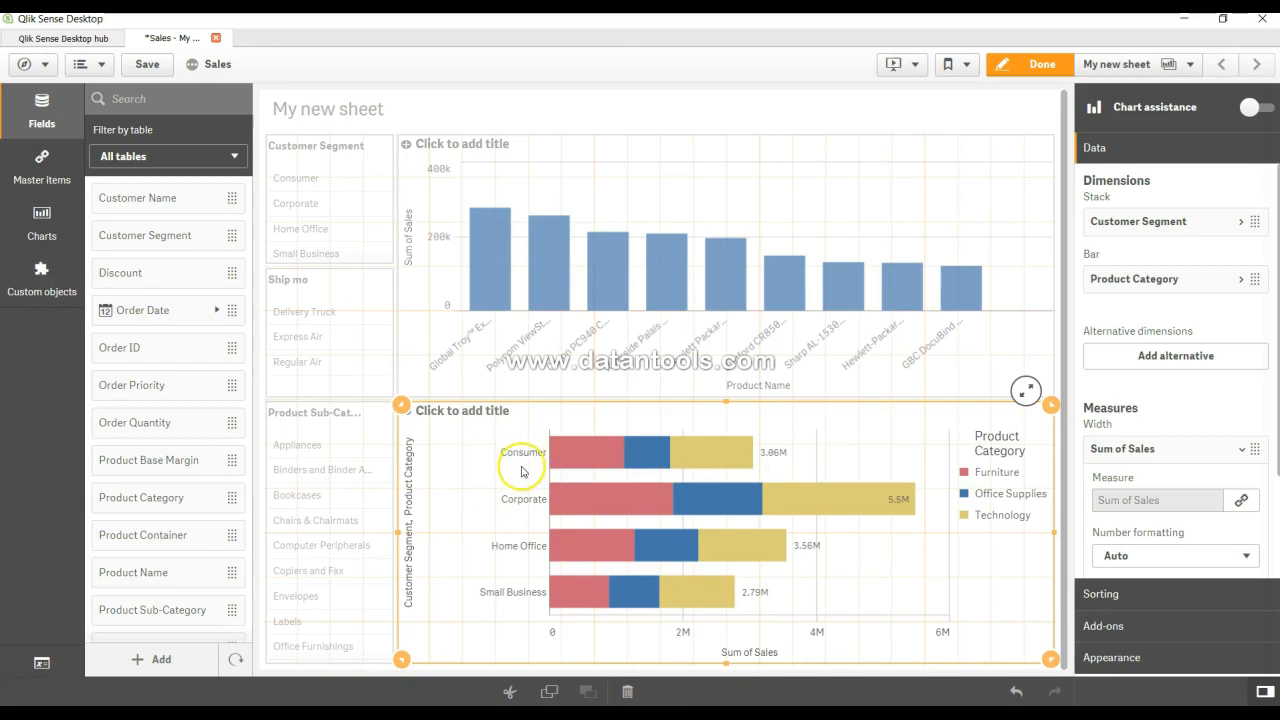
- Expand the lower chart's three sorting entries and try to move Sum of Sales above Customer Segment in the sort order
{"action": "left_click", "coordinate": [1112, 597]}
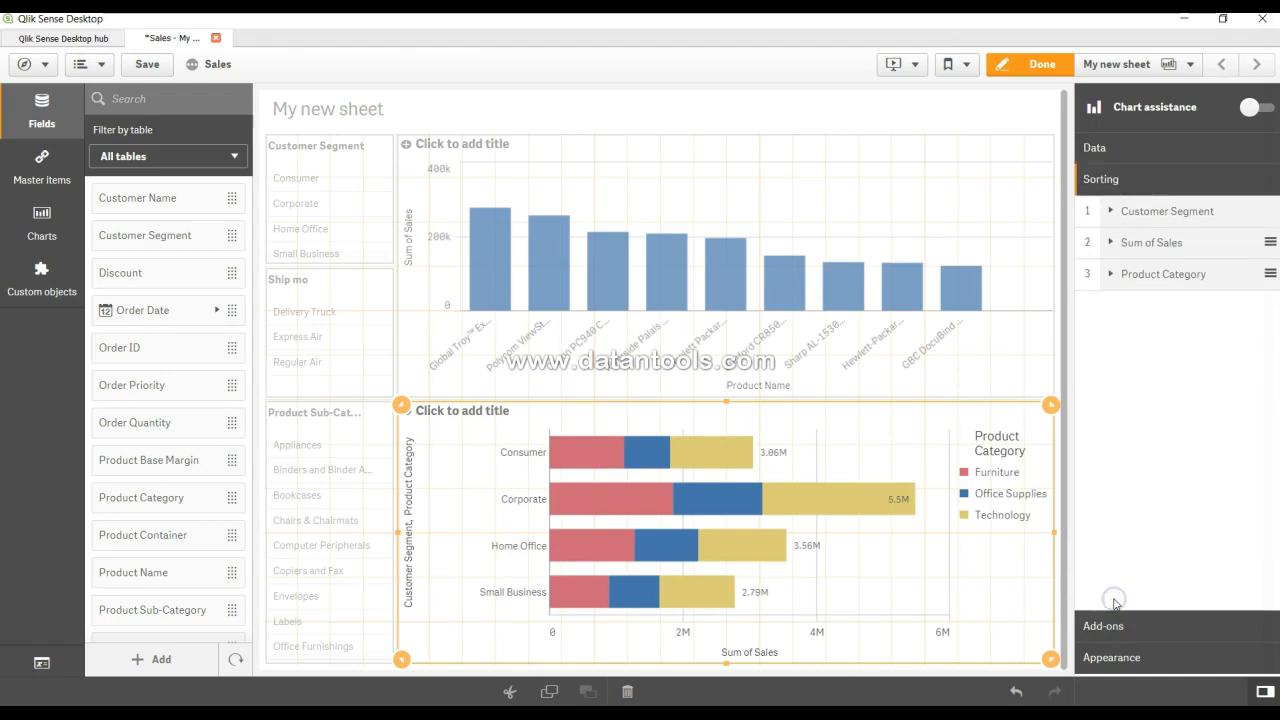
{"action": "left_click", "coordinate": [1112, 208]}
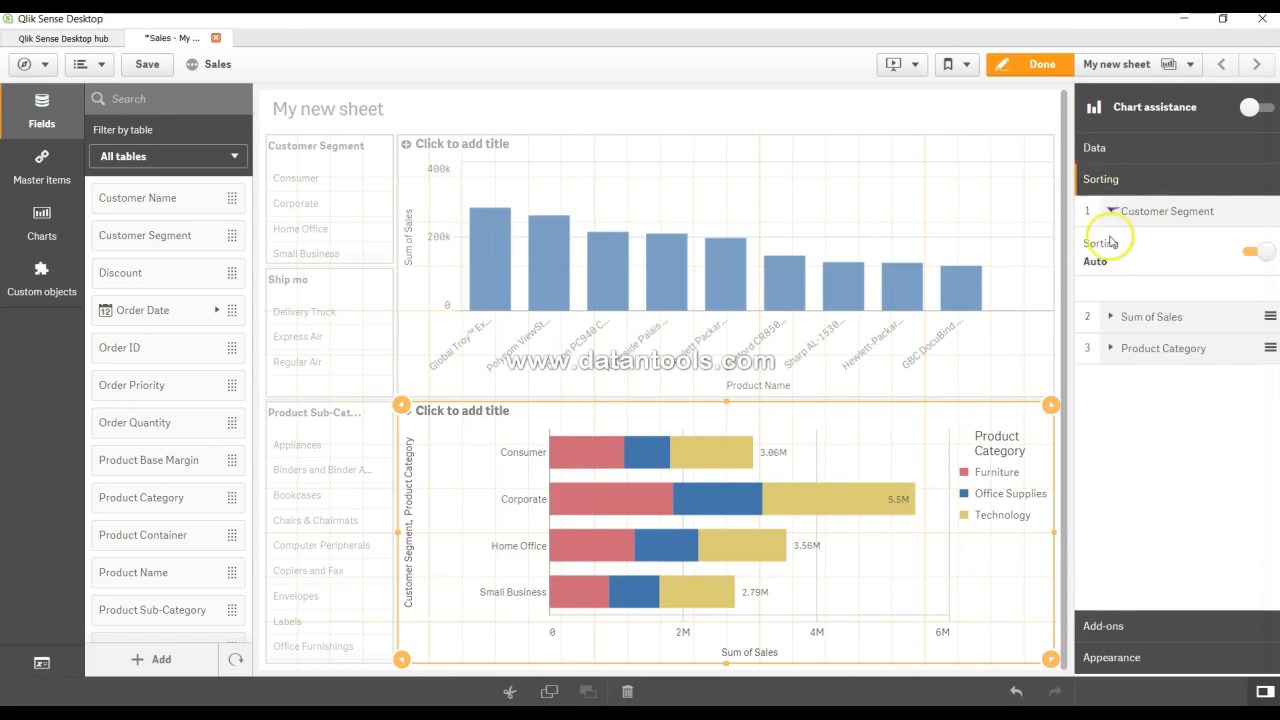
{"action": "left_click", "coordinate": [1108, 316]}
{"action": "left_click", "coordinate": [1111, 418]}
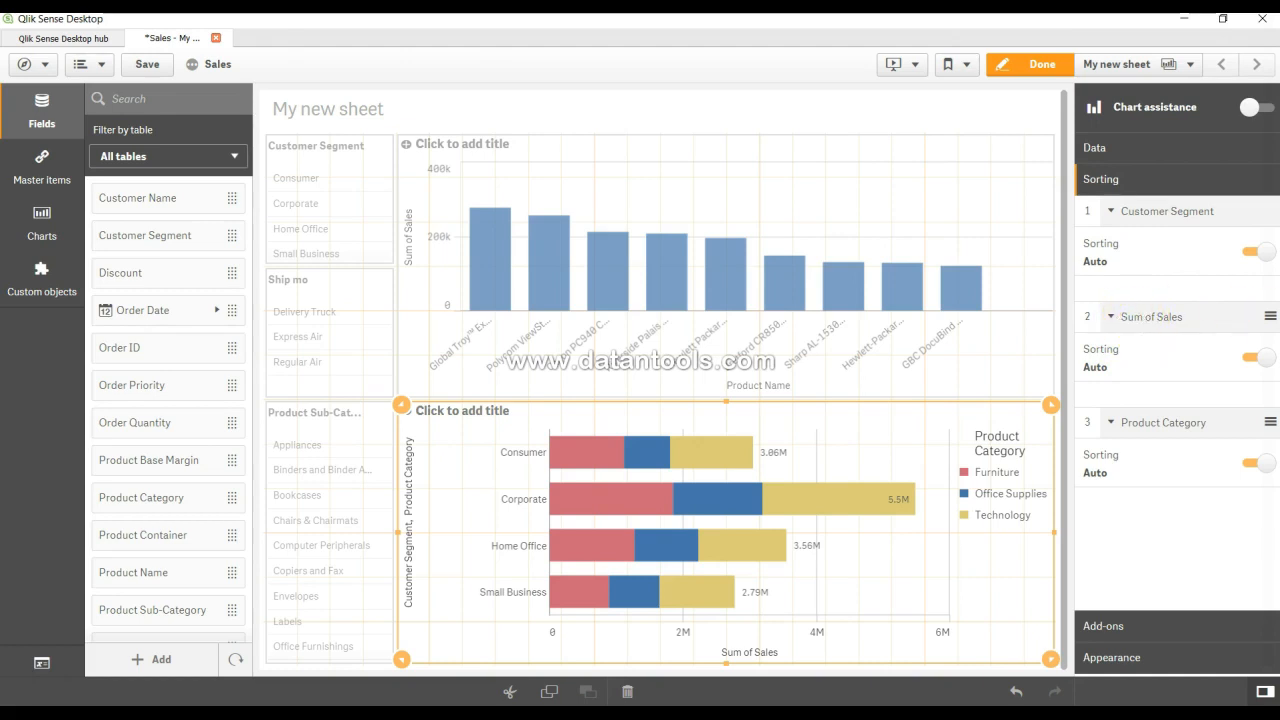
{"action": "left_click_drag", "start_coordinate": [1268, 316], "coordinate": [1260, 206]}
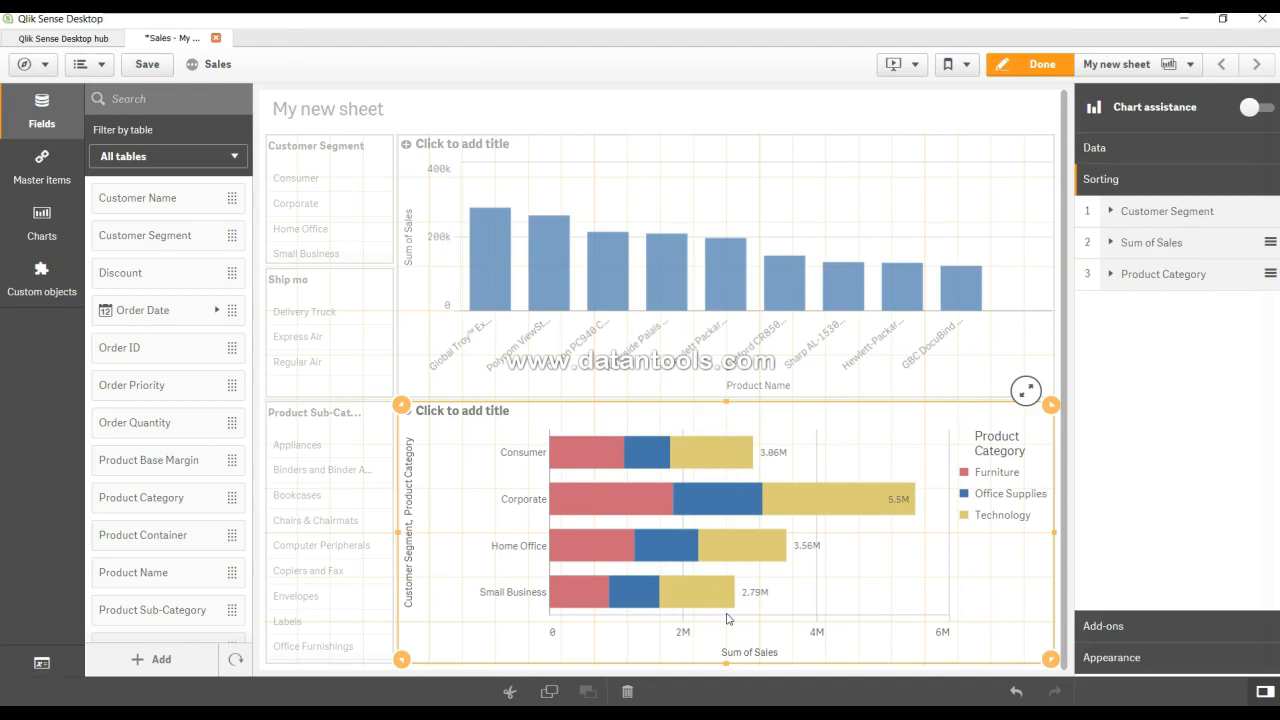
- Switch the Customer Segment sorting from automatic to custom and sort it by the expression Sum(Sales)
{"action": "left_click", "coordinate": [1110, 211]}
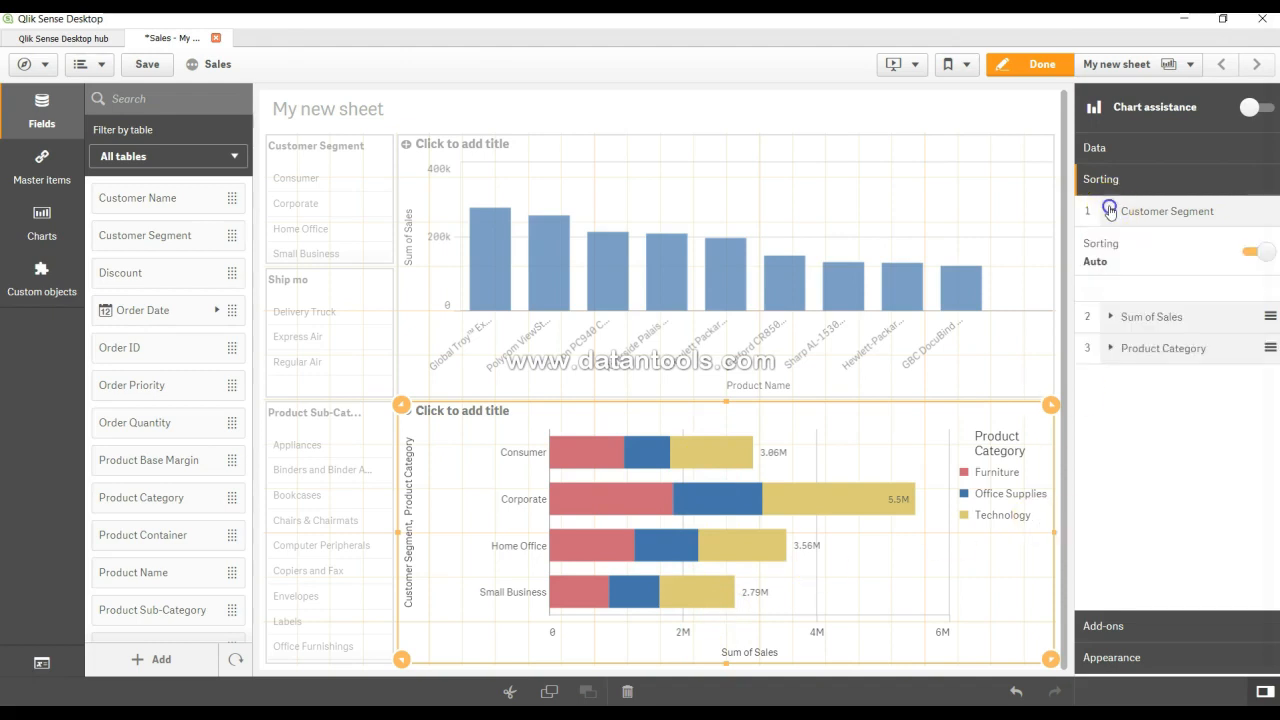
{"action": "left_click", "coordinate": [1249, 257]}
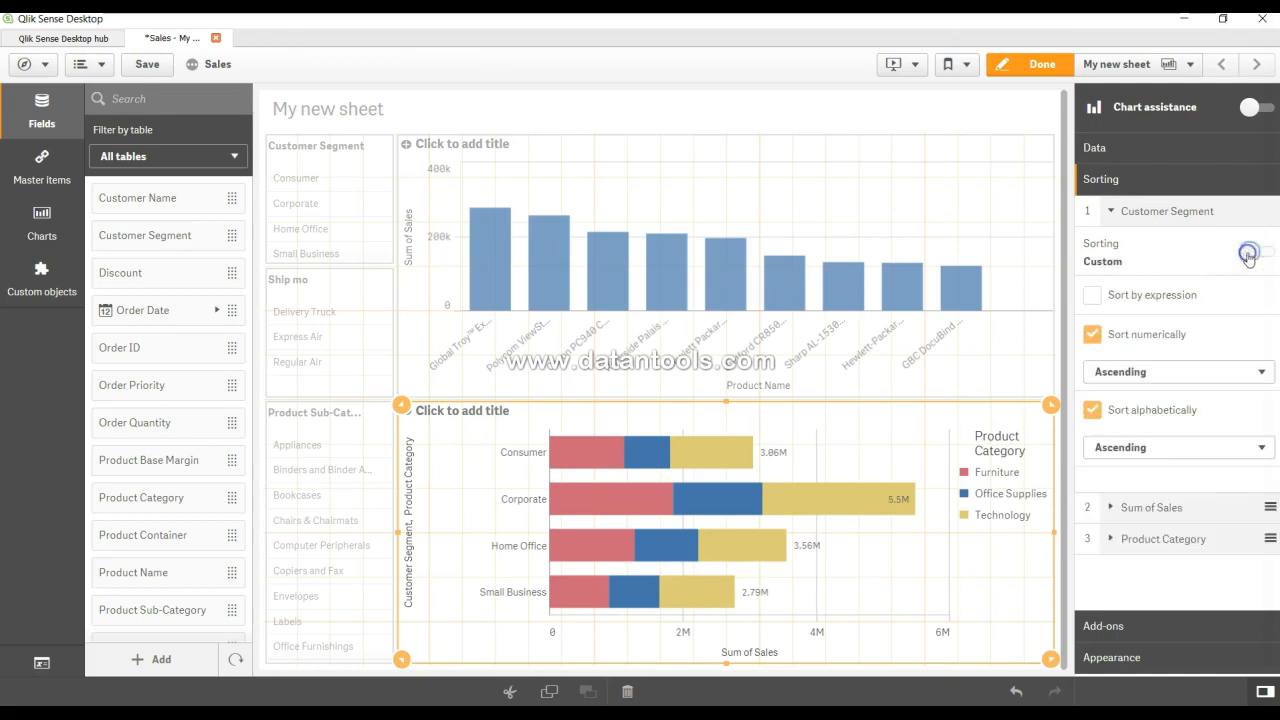
{"action": "left_click", "coordinate": [1115, 298]}
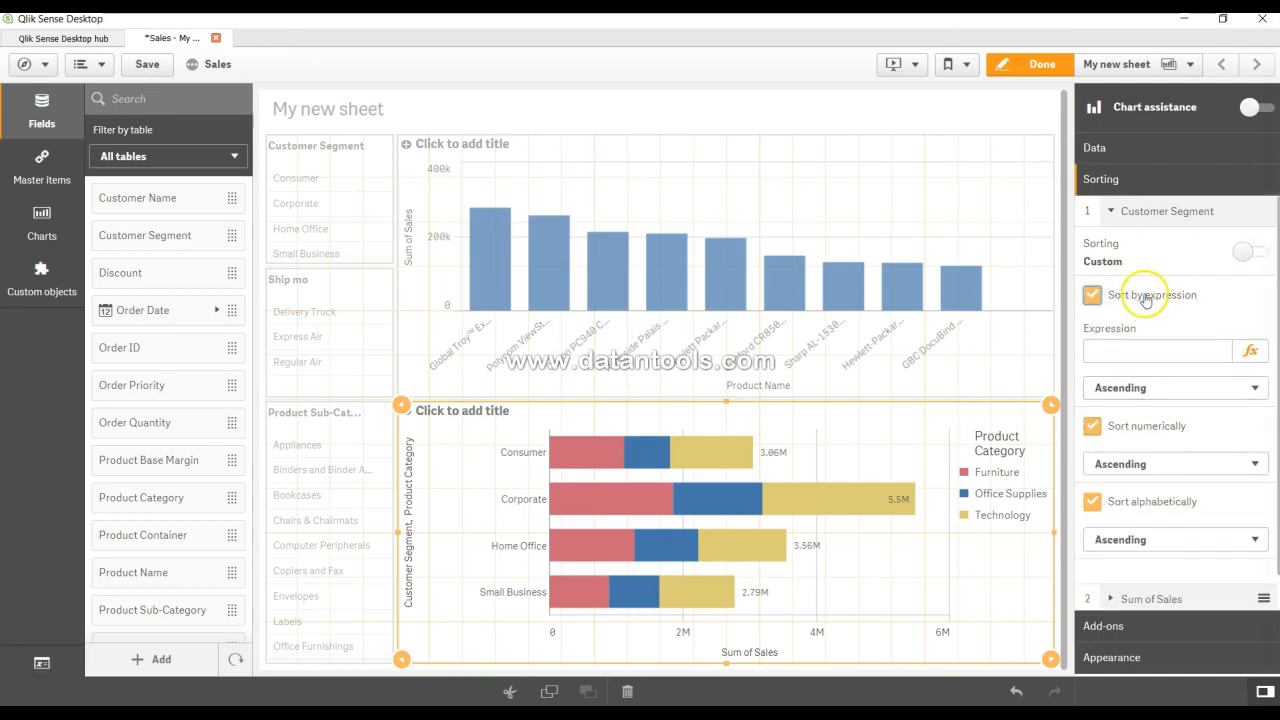
{"action": "left_click", "coordinate": [1137, 350]}
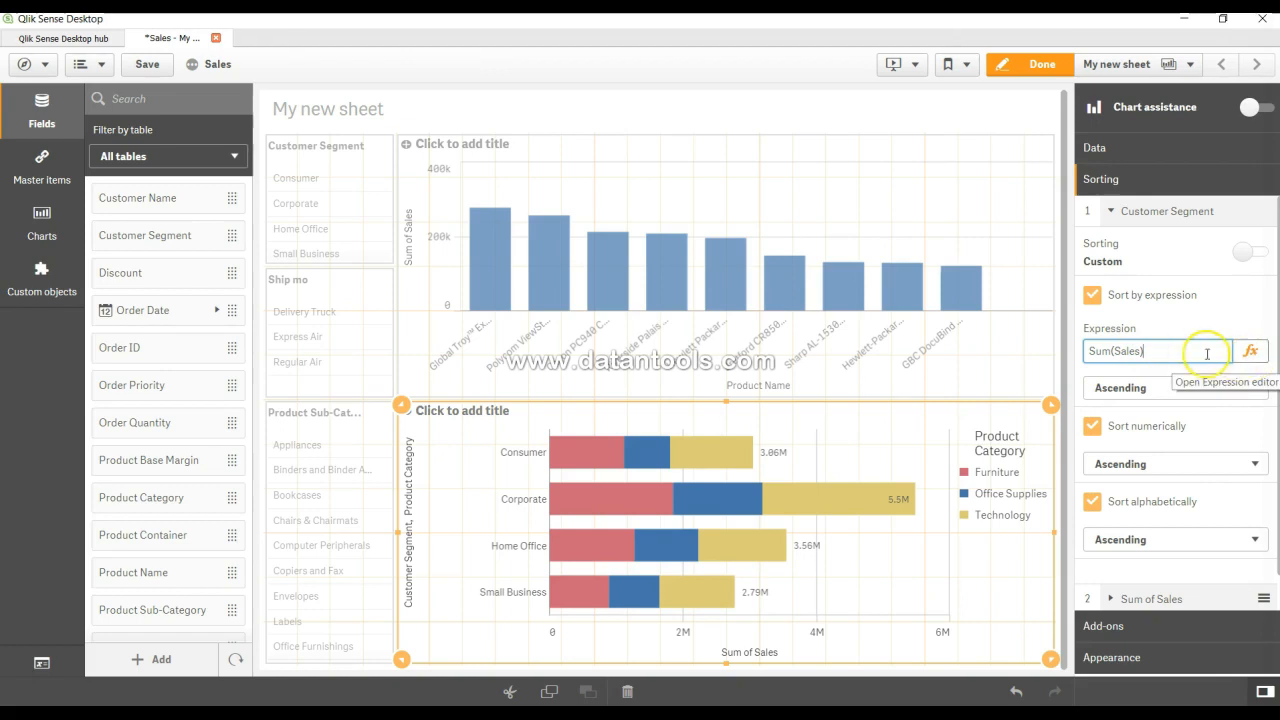
{"action": "left_click_drag", "start_coordinate": [1105, 352], "coordinate": [1141, 352]}
{"action": "left_click", "coordinate": [1142, 352]}
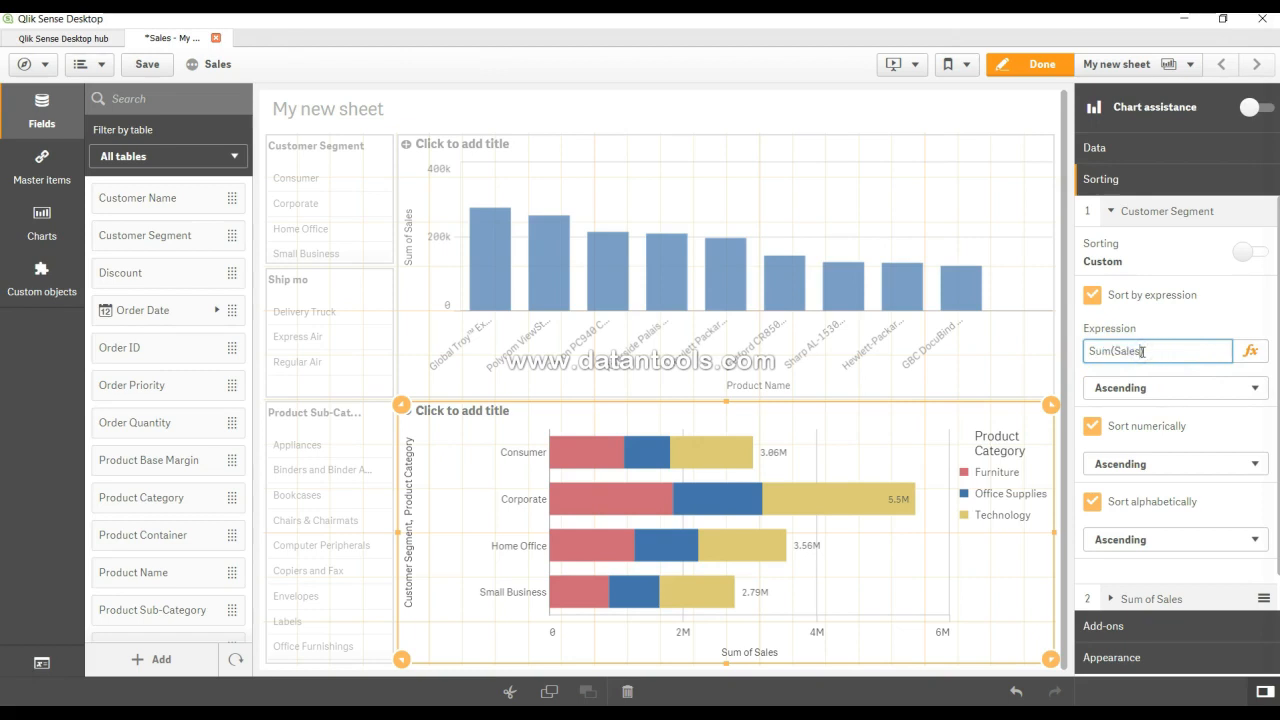
{"action": "key", "text": "Return"}
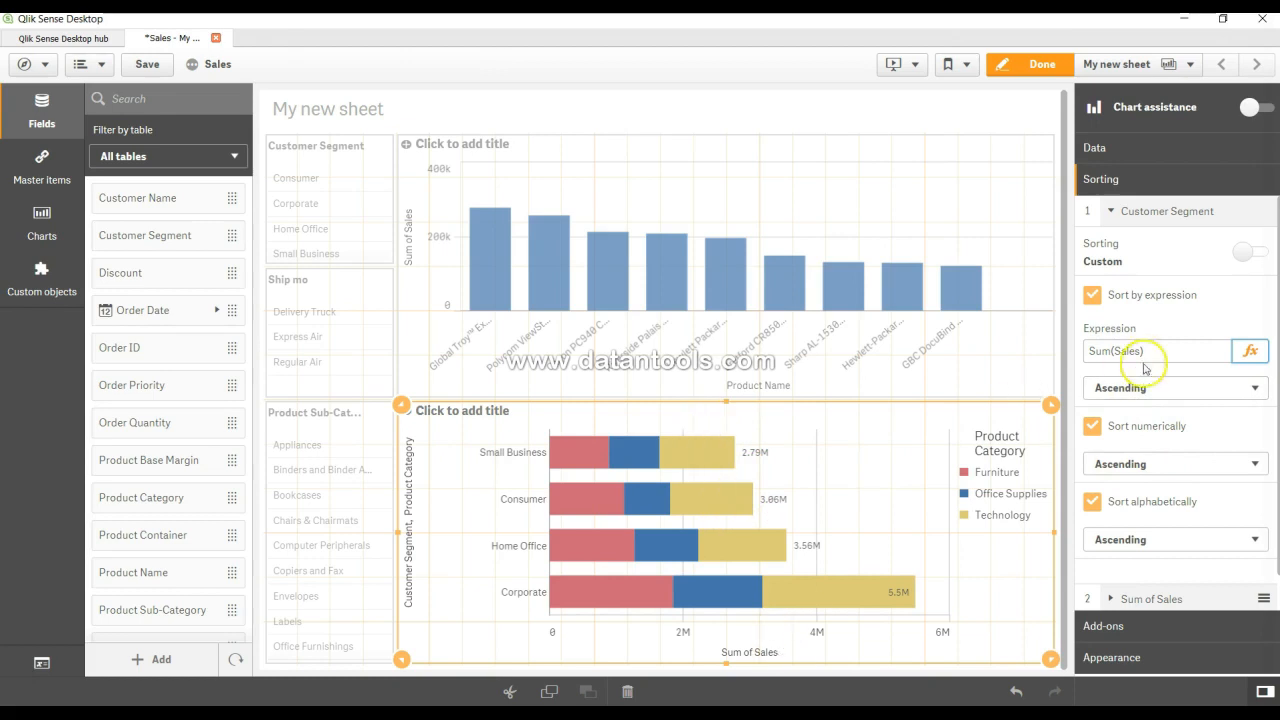
- Set the order of the Customer Segment expression sort to Descending
{"action": "left_click", "coordinate": [1152, 398]}
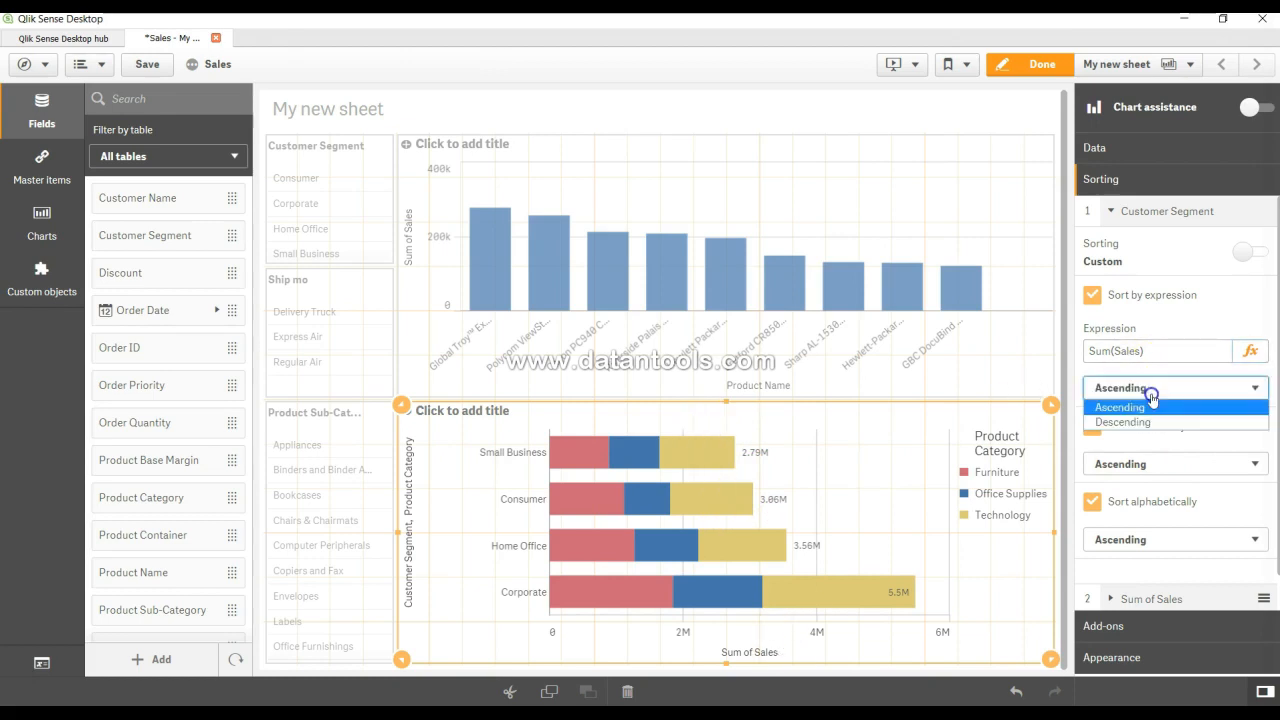
{"action": "left_click", "coordinate": [1150, 417]}
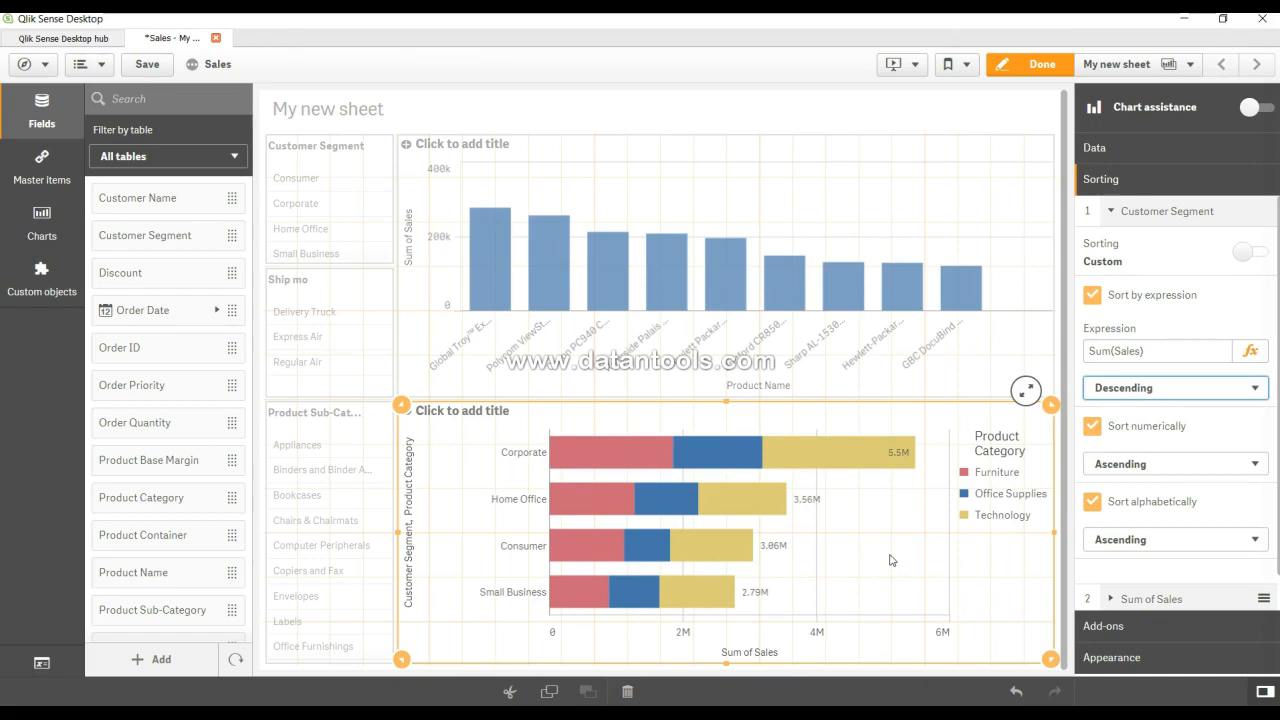
{"action": "left_click", "coordinate": [1154, 355]}
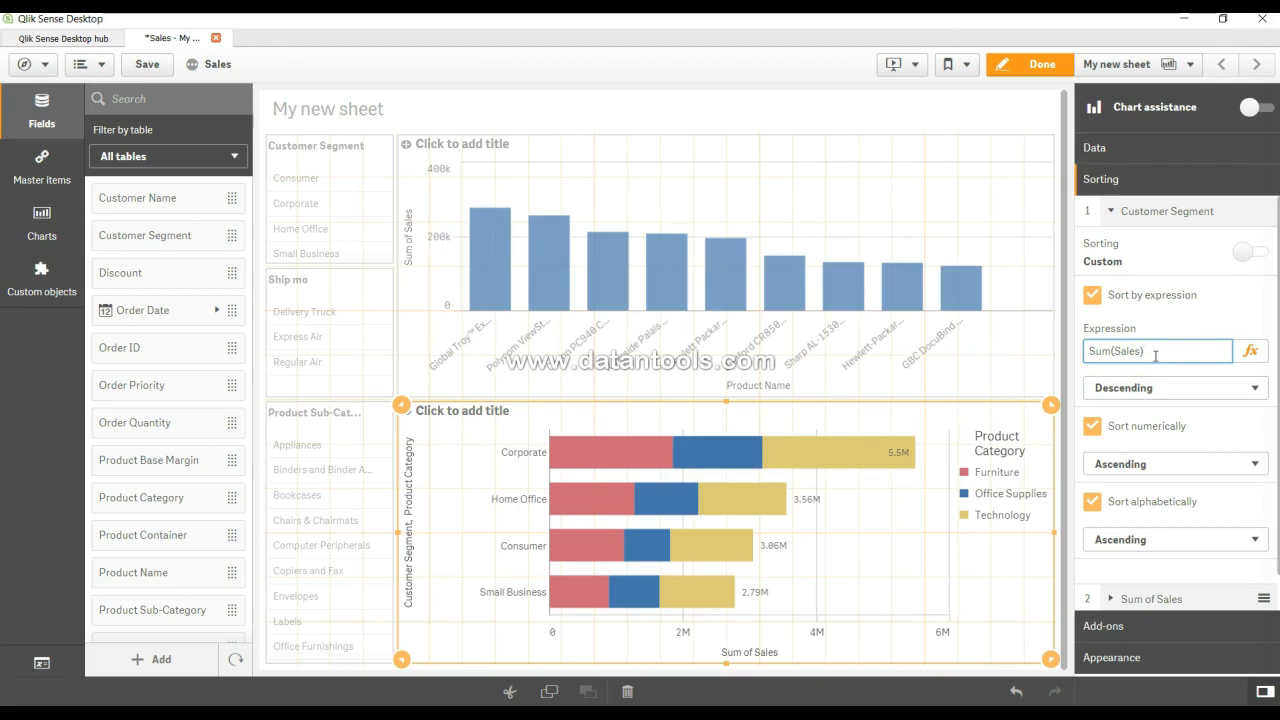
{"action": "left_click", "coordinate": [849, 577]}
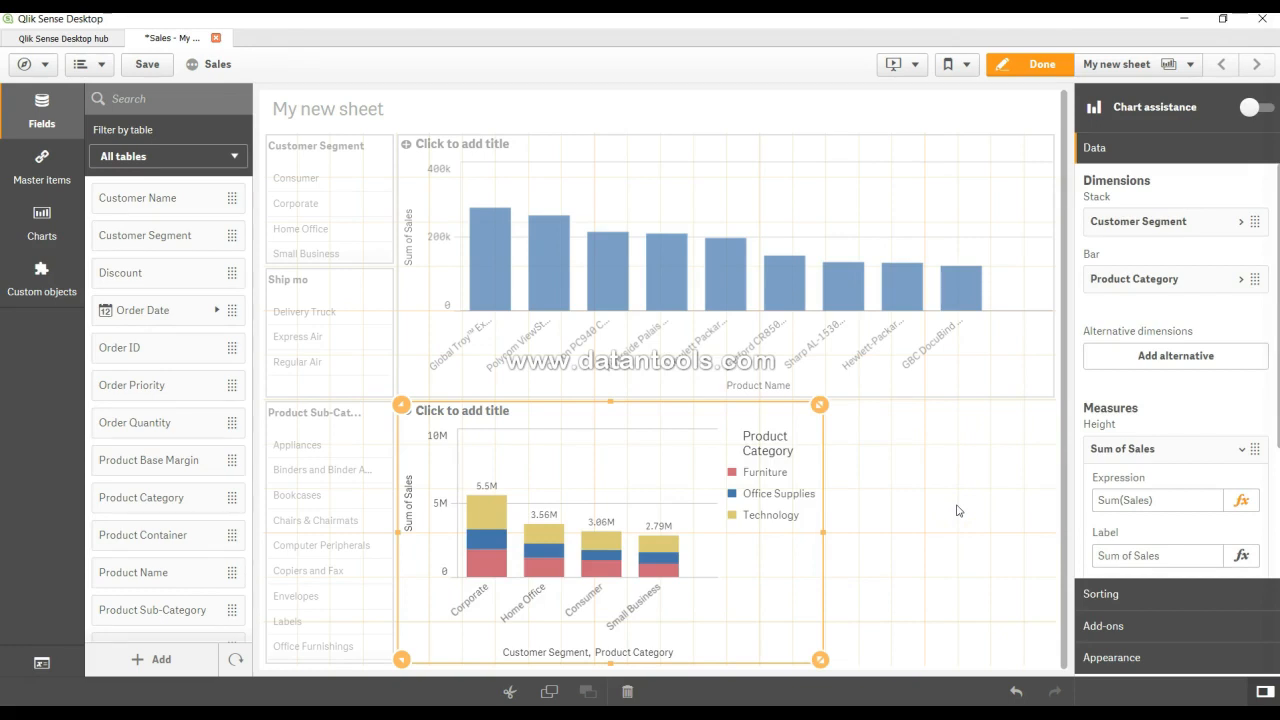
- Change the lower chart's Sum of Sales measure expression to Sum(Sales) / Sum(Sales) and apply it
{"action": "left_click", "coordinate": [661, 561]}
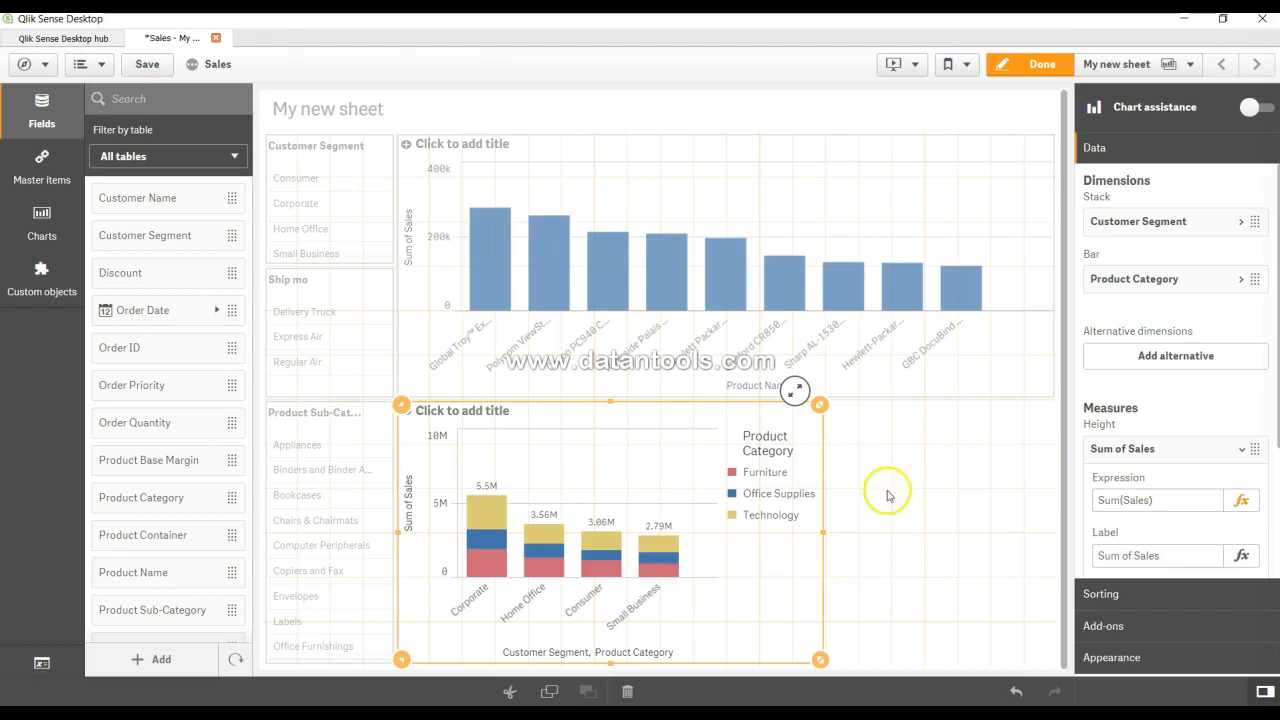
{"action": "left_click", "coordinate": [1210, 500]}
{"action": "left_click", "coordinate": [1243, 503]}
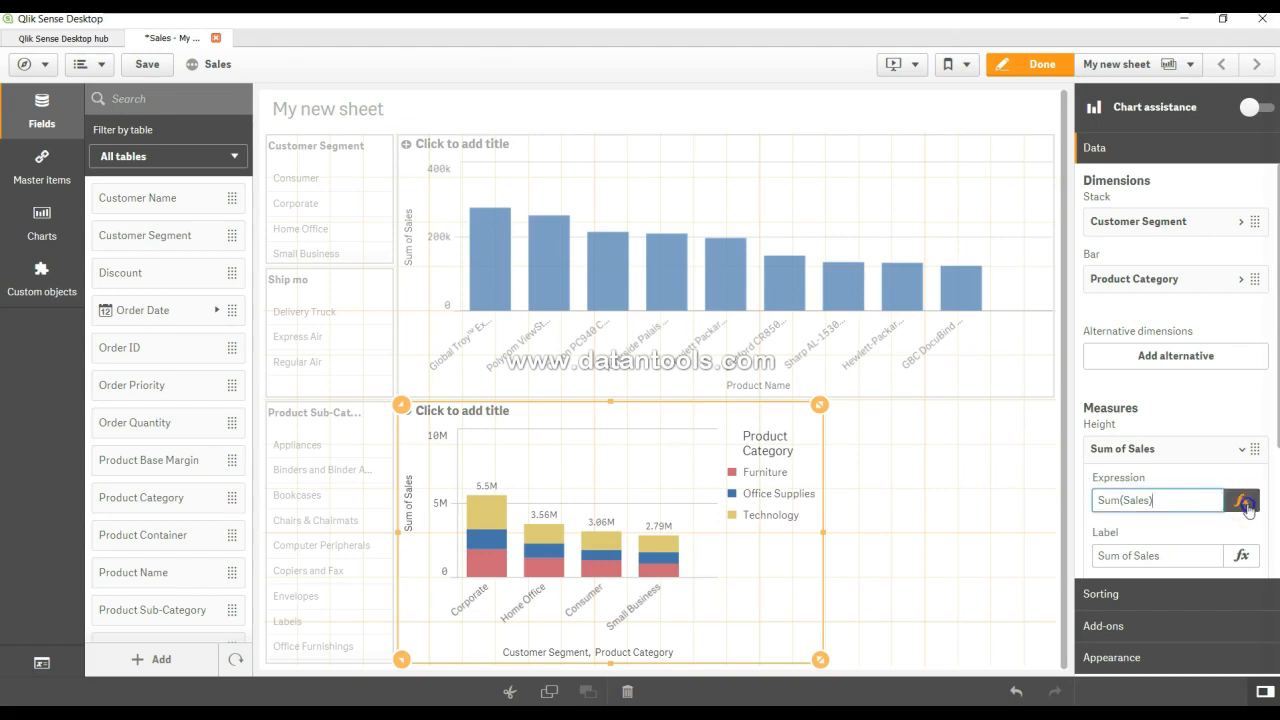
{"action": "left_click", "coordinate": [288, 205]}
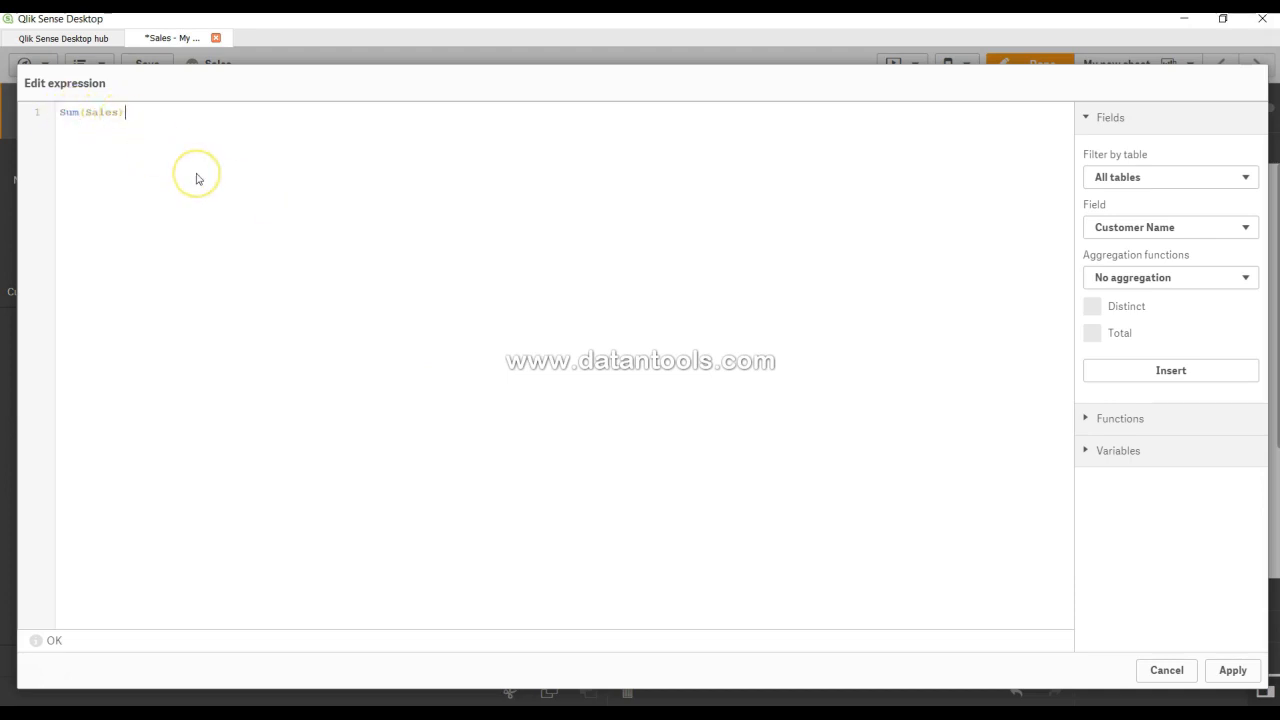
{"action": "type", "text": "/"}
{"action": "type", "text": " Sum(S"}
{"action": "type", "text": "ales"}
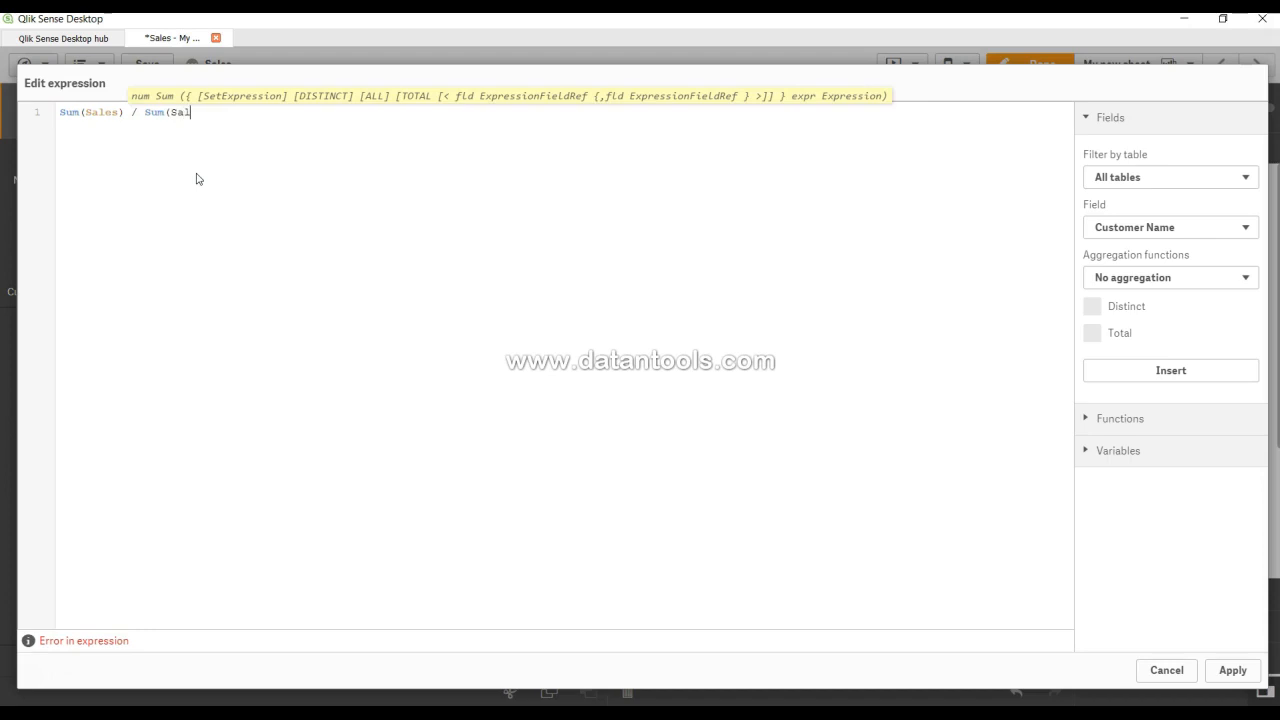
{"action": "type", "text": ")"}
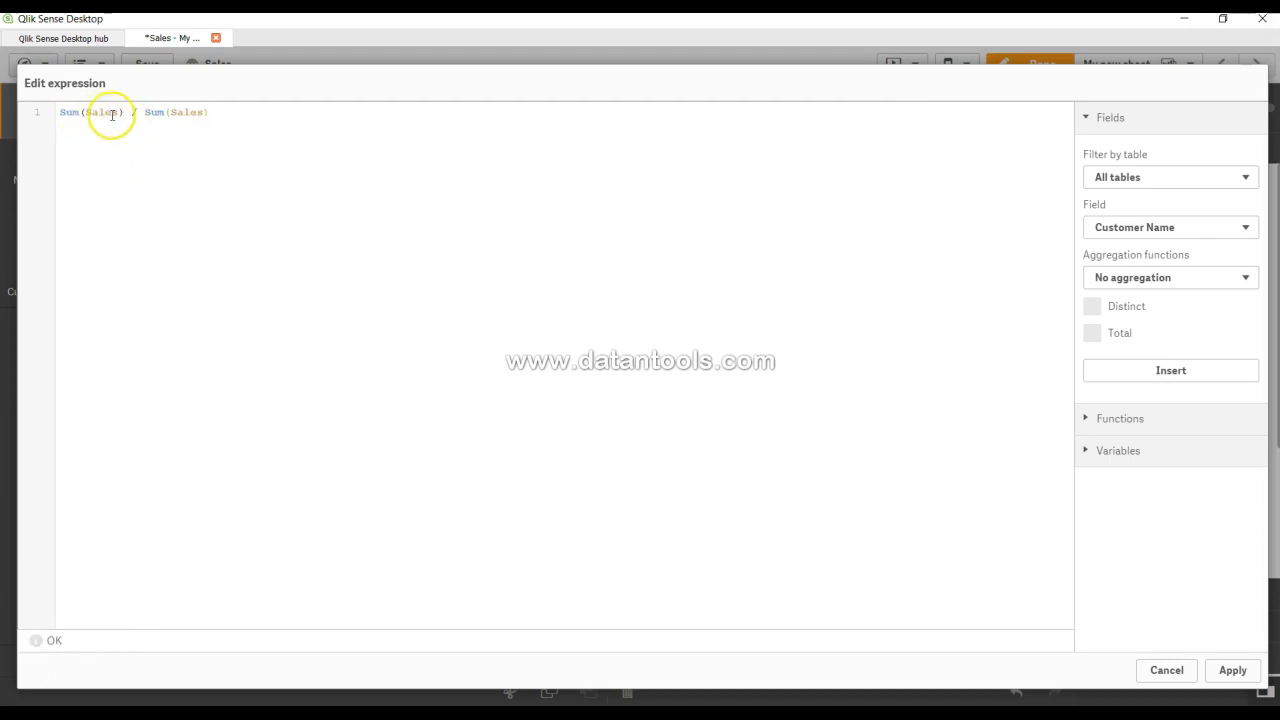
{"action": "left_click", "coordinate": [172, 113]}
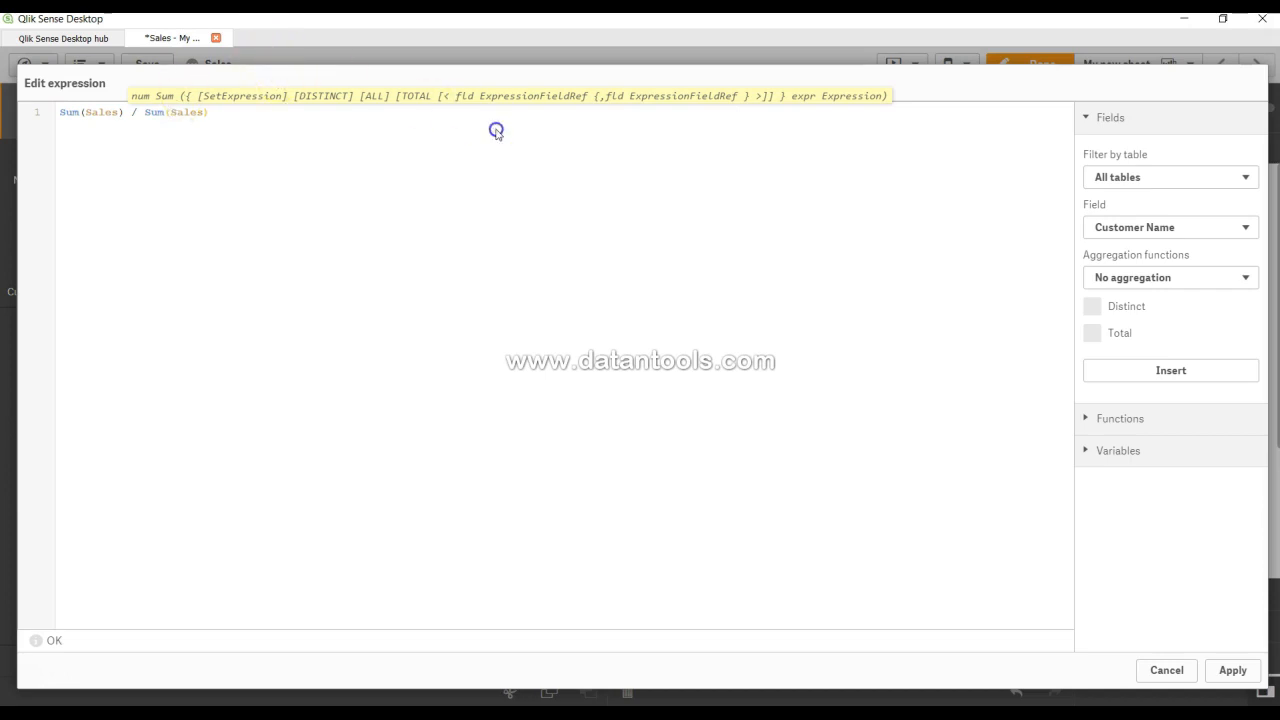
{"action": "left_click", "coordinate": [1232, 670]}
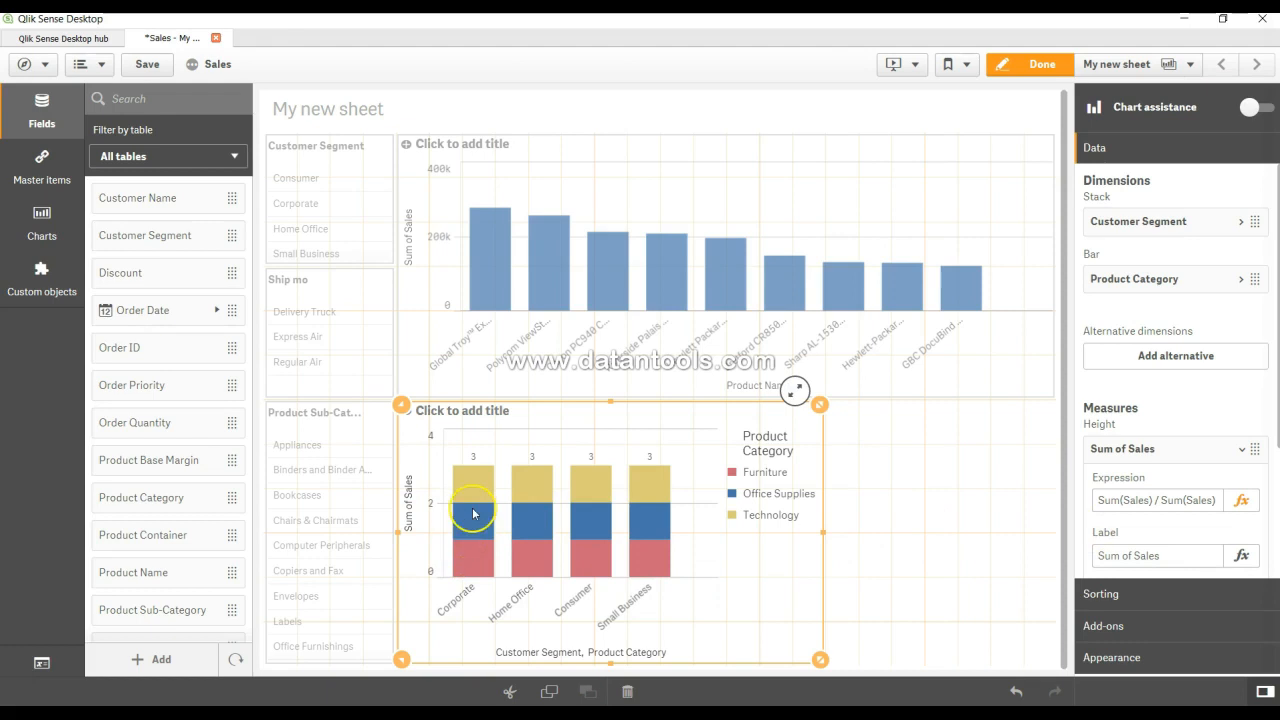
- Change the denominator of the lower chart's measure expression to Sum(total <[Customer Segment]> Sales) and apply it
{"action": "left_click", "coordinate": [1241, 500]}
{"action": "left_click", "coordinate": [171, 113]}
{"action": "key", "text": "Left"}
{"action": "type", "text": "total"}
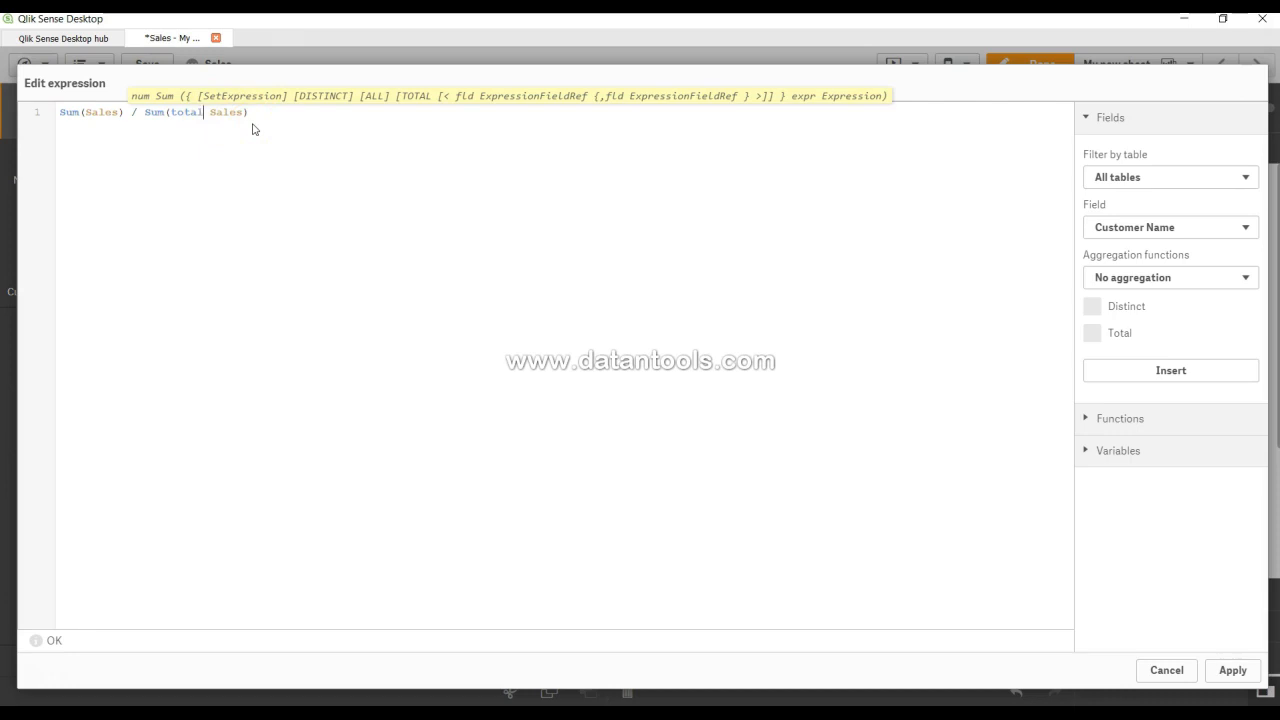
{"action": "type", "text": "<>"}
{"action": "type", "text": "Customer>"}
{"action": "key", "text": "Down"}
{"action": "key", "text": "Return"}
{"action": "left_click_drag", "start_coordinate": [150, 114], "coordinate": [231, 112]}
{"action": "left_click", "coordinate": [310, 112]}
{"action": "left_click", "coordinate": [1232, 670]}
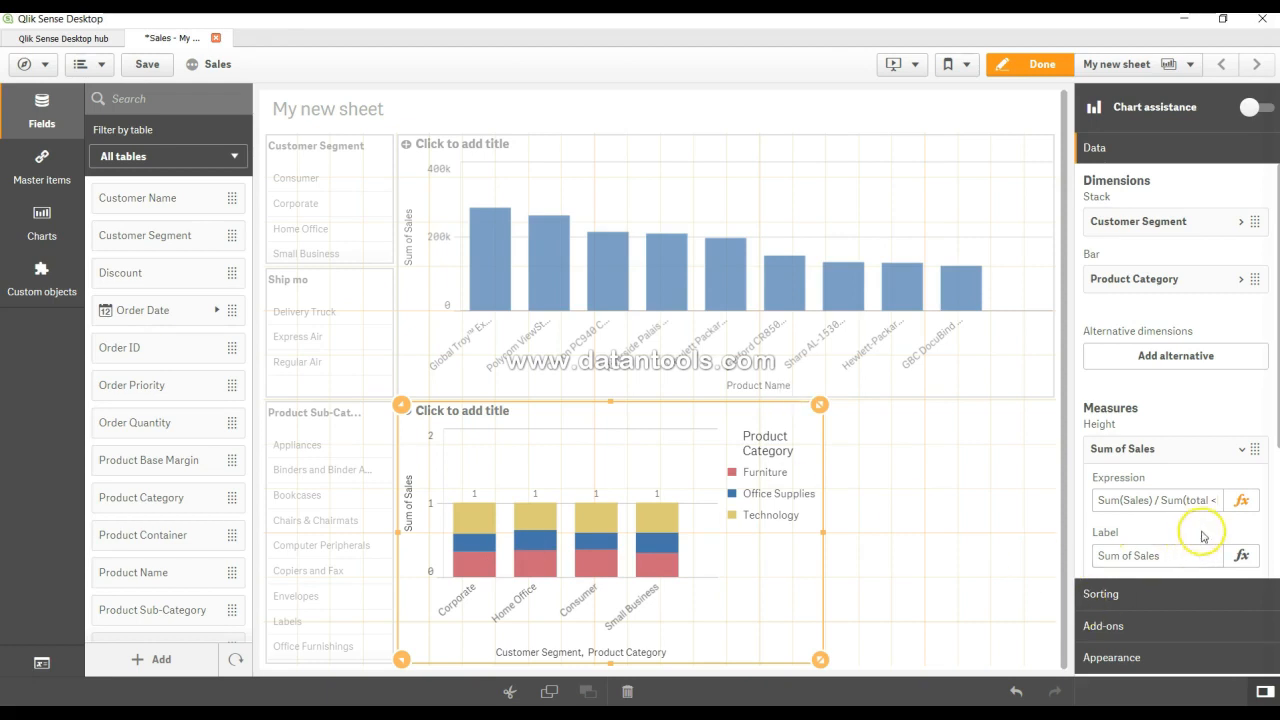
- Reopen the lower chart's measure expression and examine its total <[Customer Segment]> qualifier against the numerator
{"action": "left_click", "coordinate": [1239, 501]}
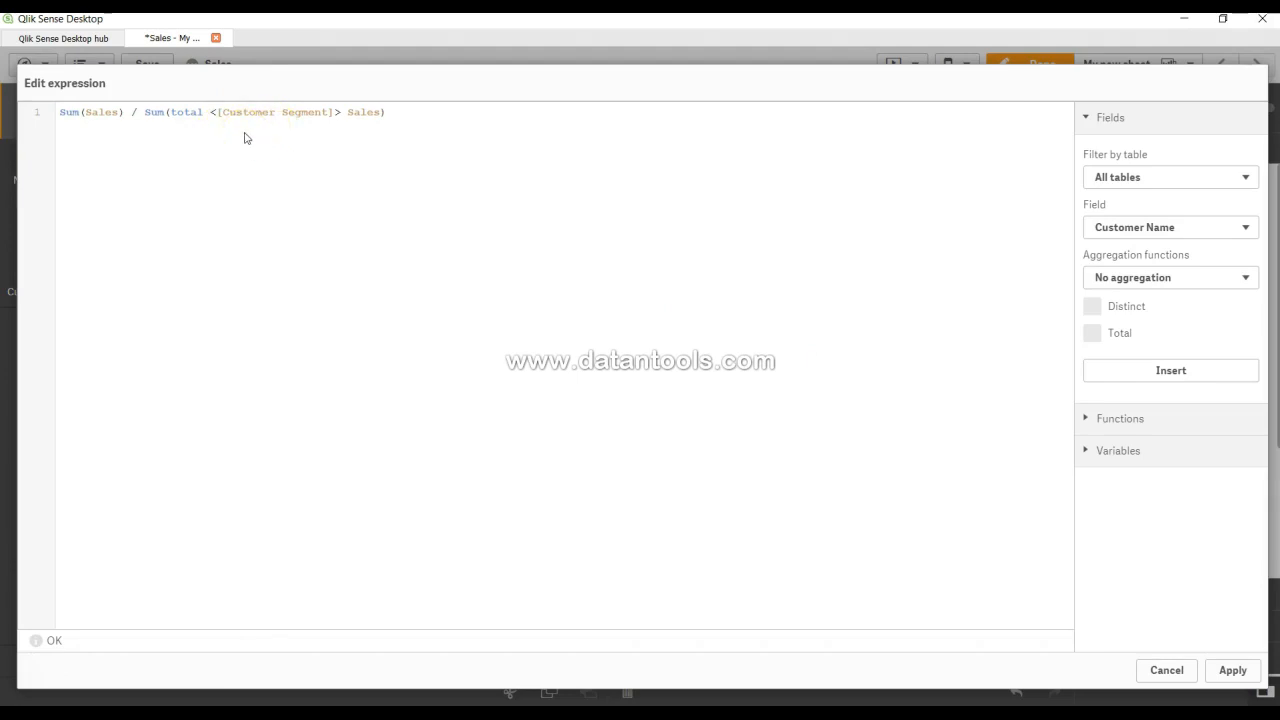
{"action": "left_click_drag", "start_coordinate": [172, 112], "coordinate": [339, 112]}
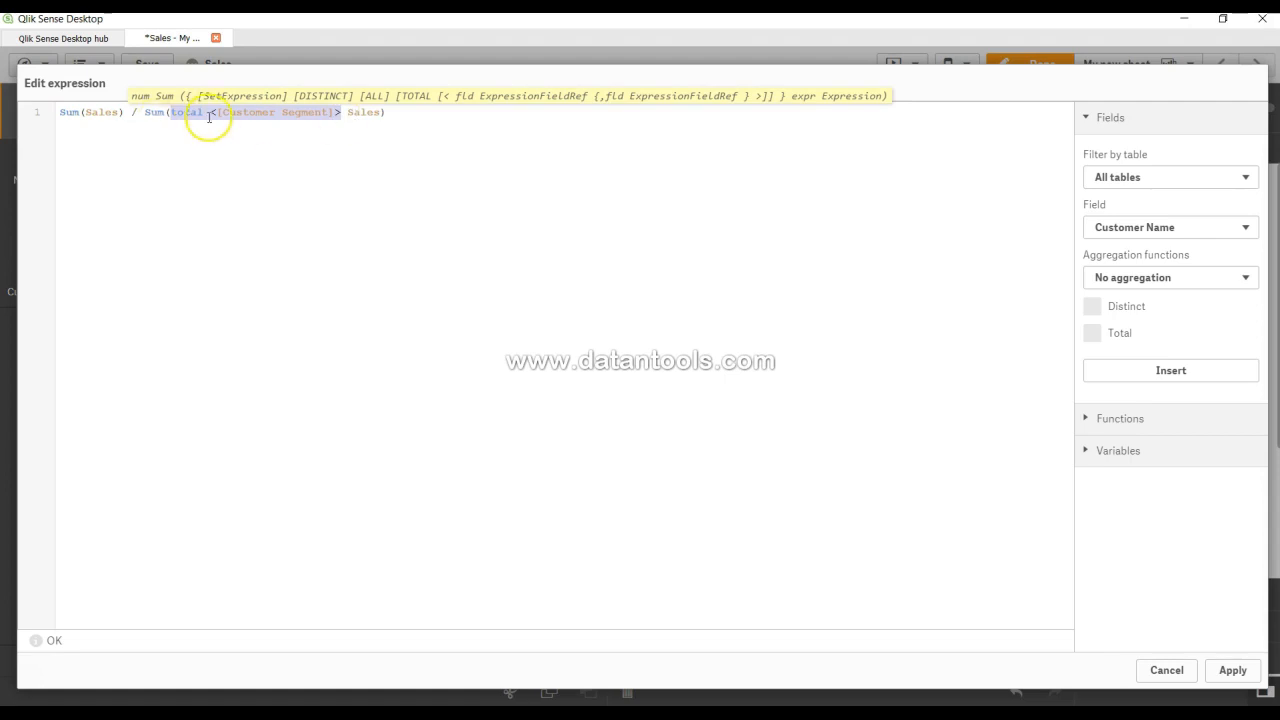
{"action": "left_click", "coordinate": [96, 120]}
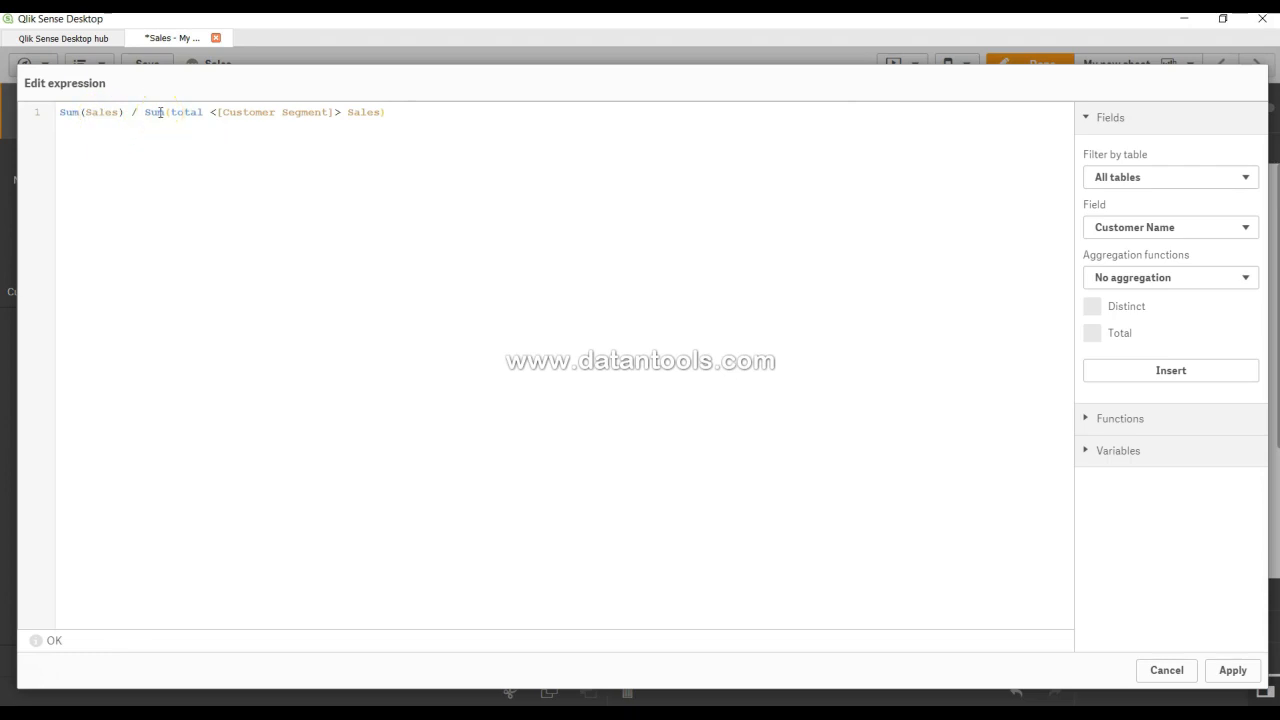
{"action": "left_click", "coordinate": [1234, 672]}
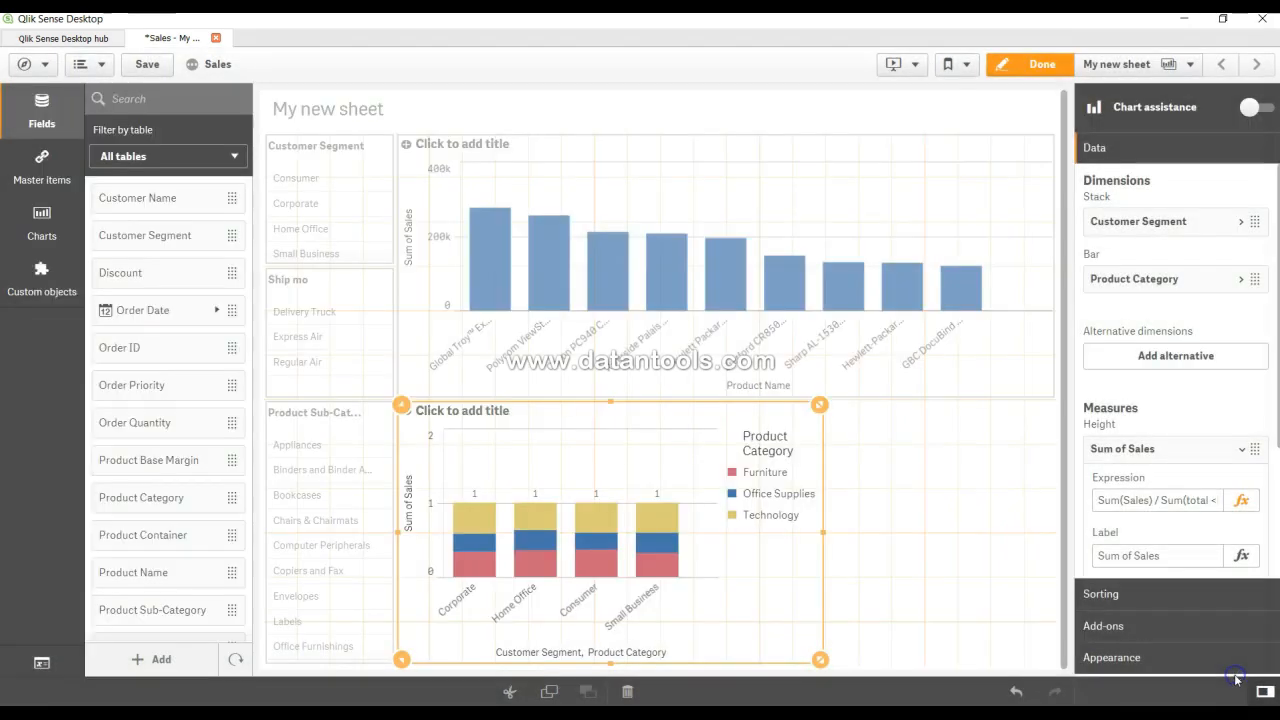